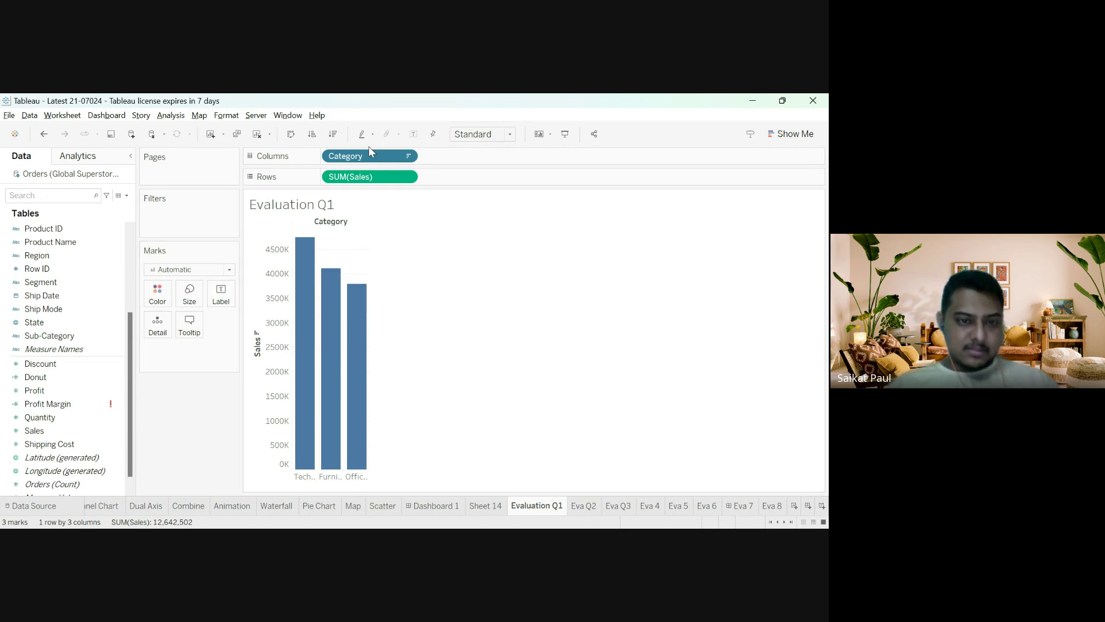
- Try moving Category from the columns to the bar labels, and undo the move
{"action": "left_click_drag", "start_coordinate": [377, 157], "coordinate": [223, 296]}
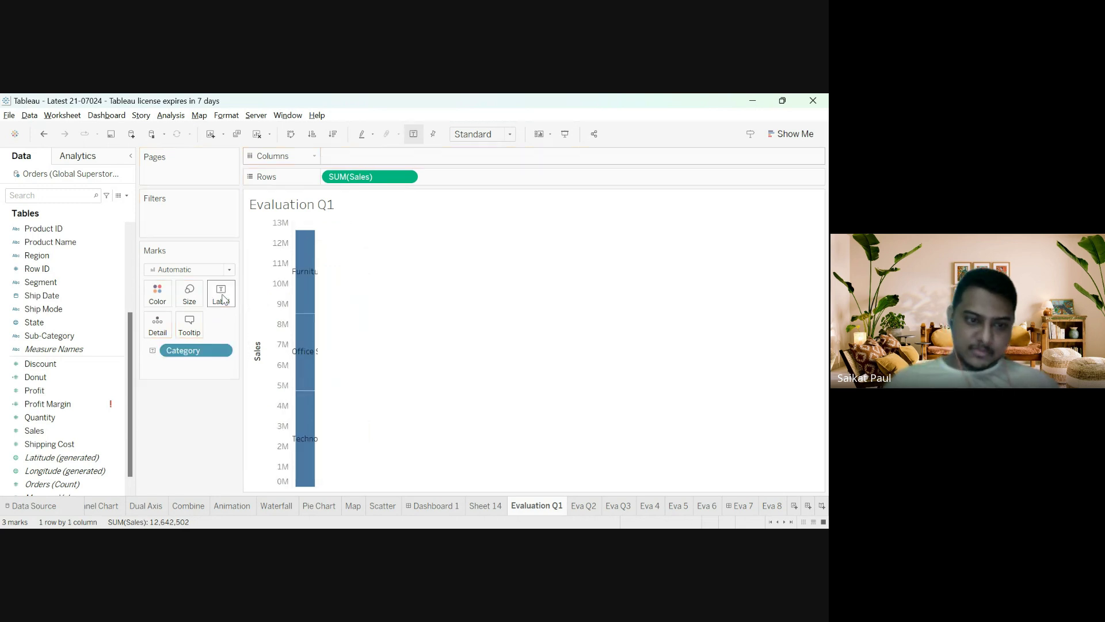
{"action": "key", "text": "ctrl+z"}
{"action": "scroll", "coordinate": [70, 328], "scroll_direction": "up", "scroll_amount": 2}
{"action": "left_click", "coordinate": [68, 337]}
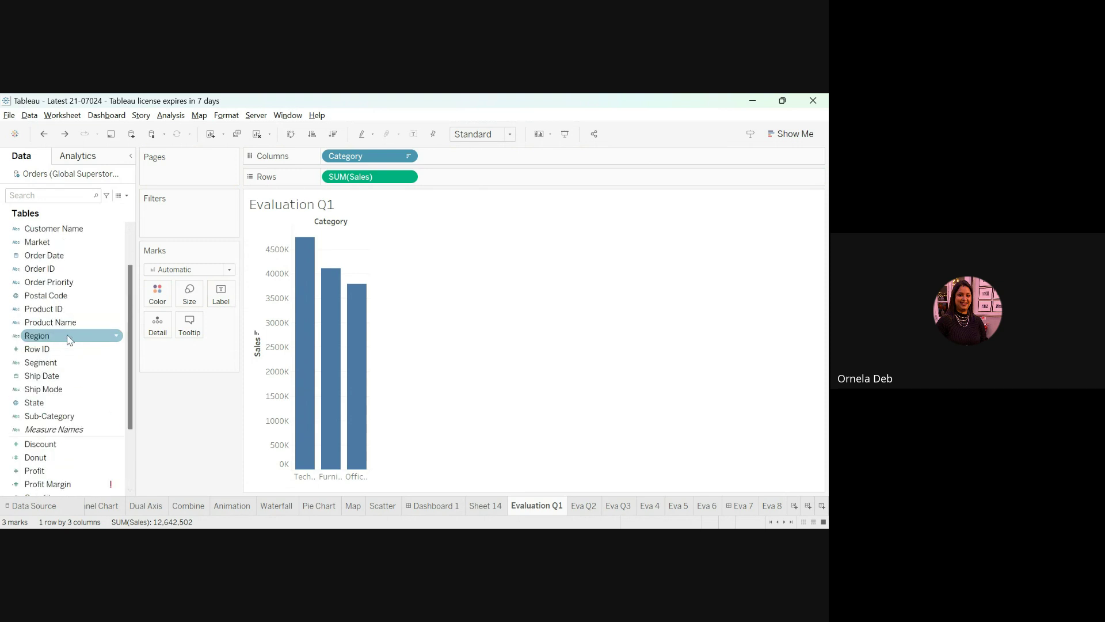
{"action": "scroll", "coordinate": [69, 340], "scroll_direction": "down", "scroll_amount": 3}
{"action": "left_click", "coordinate": [64, 378]}
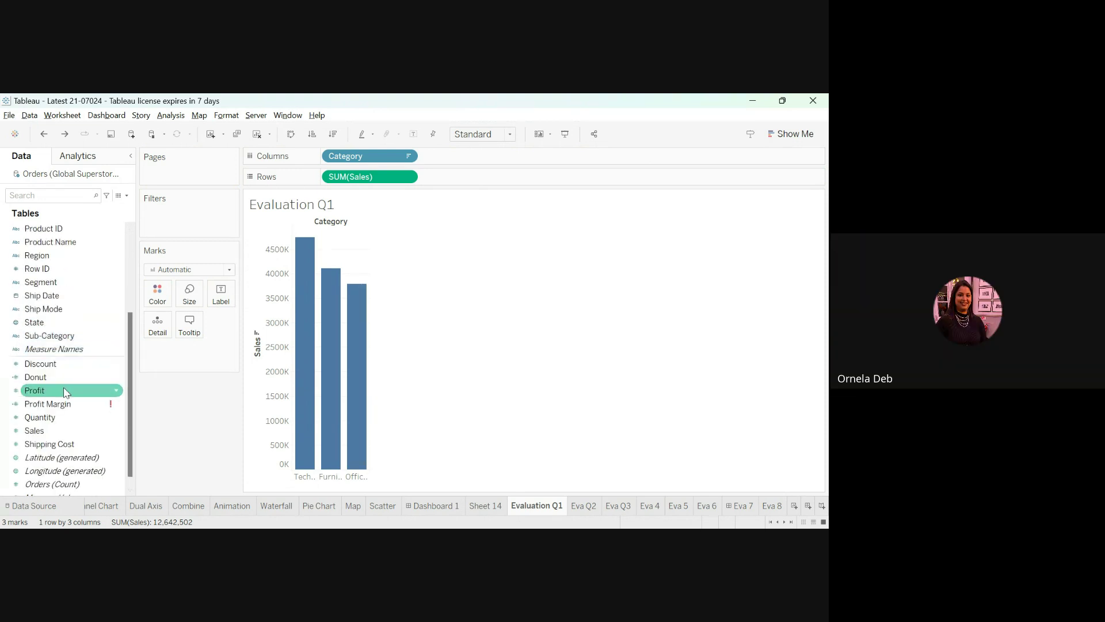
{"action": "scroll", "coordinate": [64, 383], "scroll_direction": "up", "scroll_amount": 4}
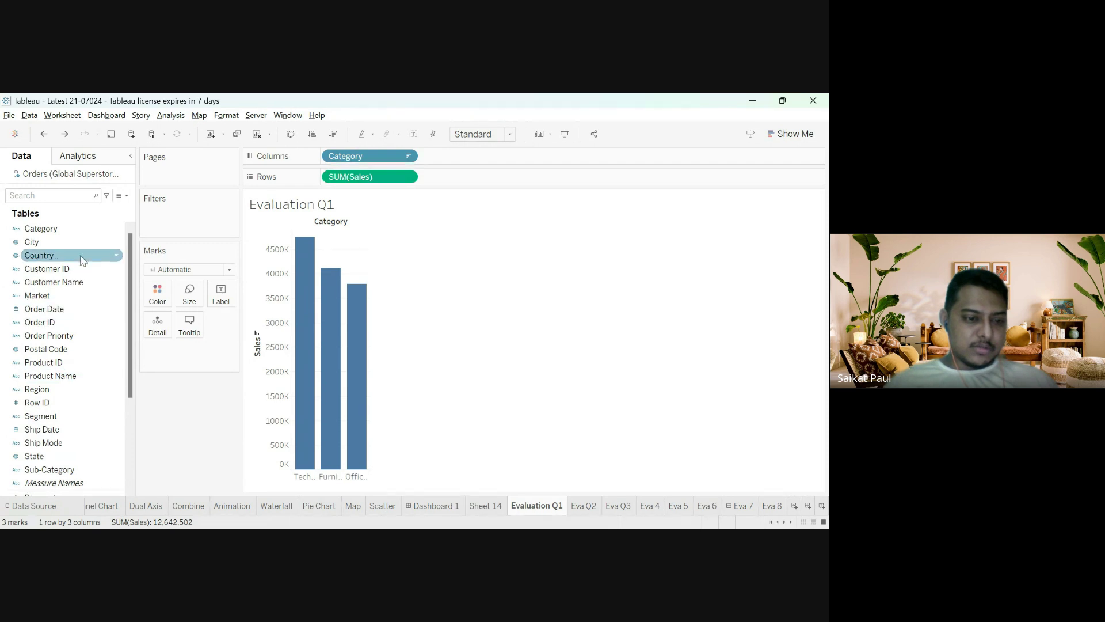
- Try labelling the bars with Category while keeping it on the columns, and undo the labelling
{"action": "left_click_drag", "start_coordinate": [65, 230], "coordinate": [237, 292]}
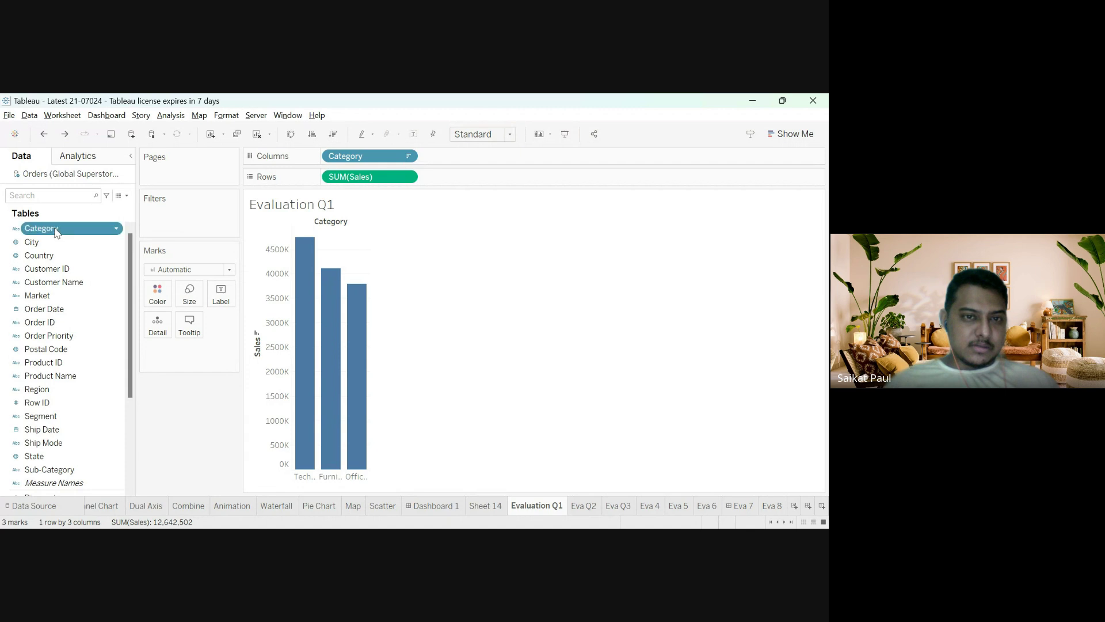
{"action": "left_click_drag", "start_coordinate": [56, 232], "coordinate": [229, 297]}
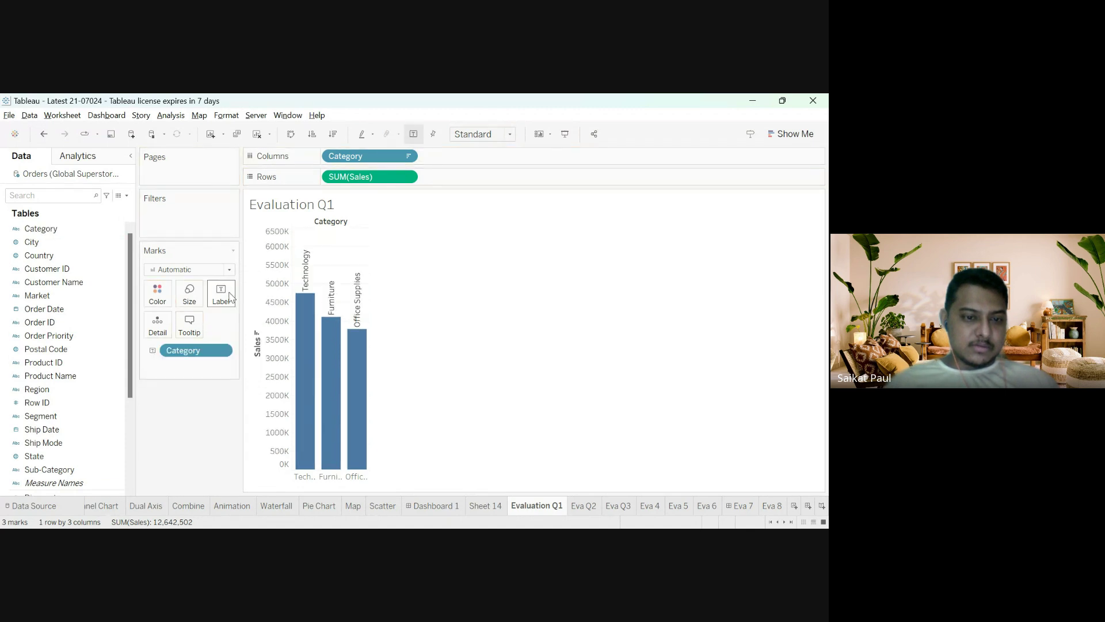
{"action": "key", "text": "ctrl+z"}
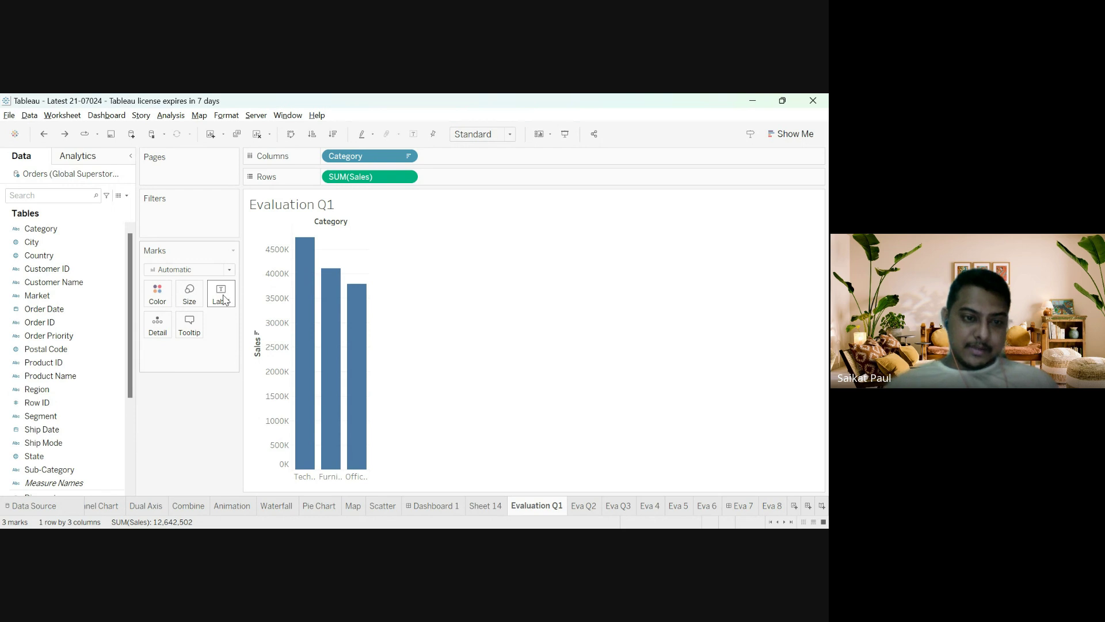
- Label the category bars with their Sales values
{"action": "scroll", "coordinate": [60, 467], "scroll_direction": "down", "scroll_amount": 2}
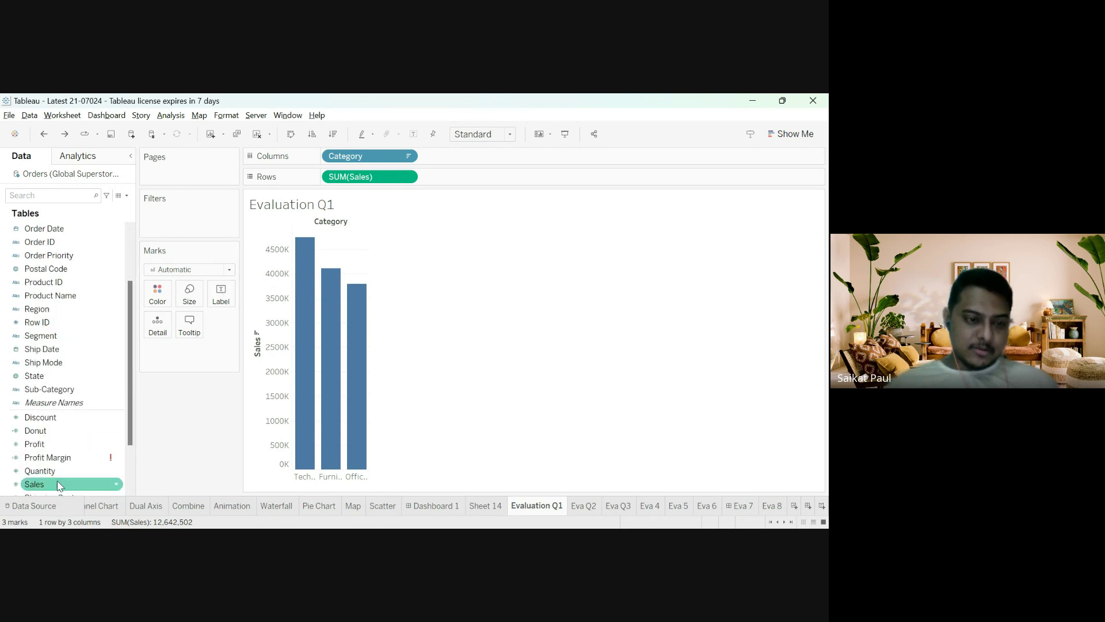
{"action": "left_click_drag", "start_coordinate": [60, 485], "coordinate": [224, 292]}
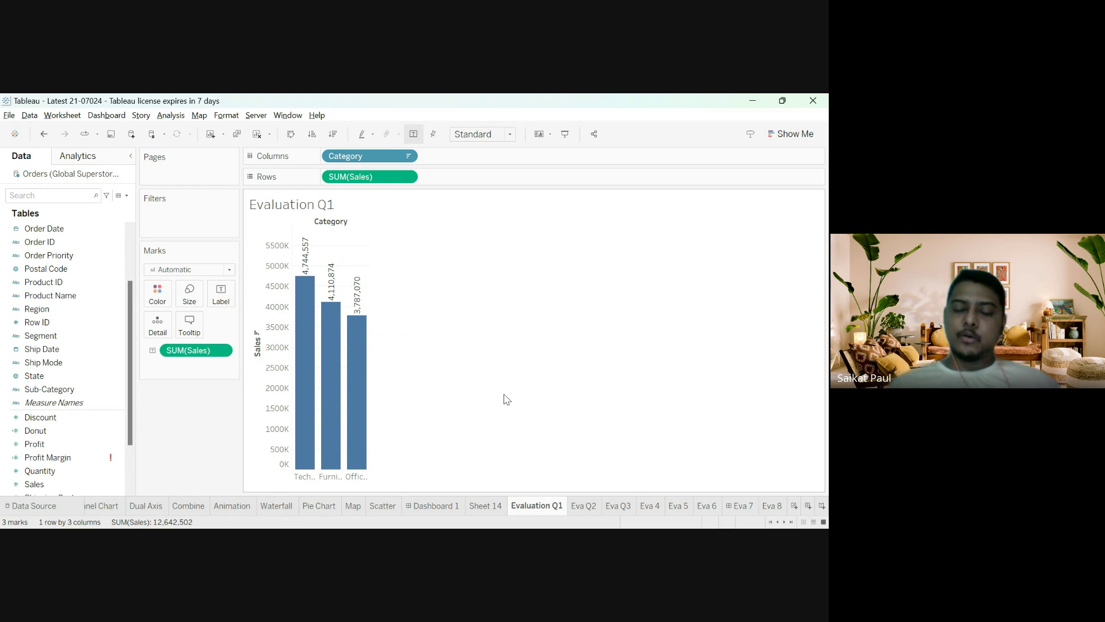
- Open the formatting of the Sales label and look through its font, alignment, shading, border and line settings
{"action": "right_click", "coordinate": [221, 350]}
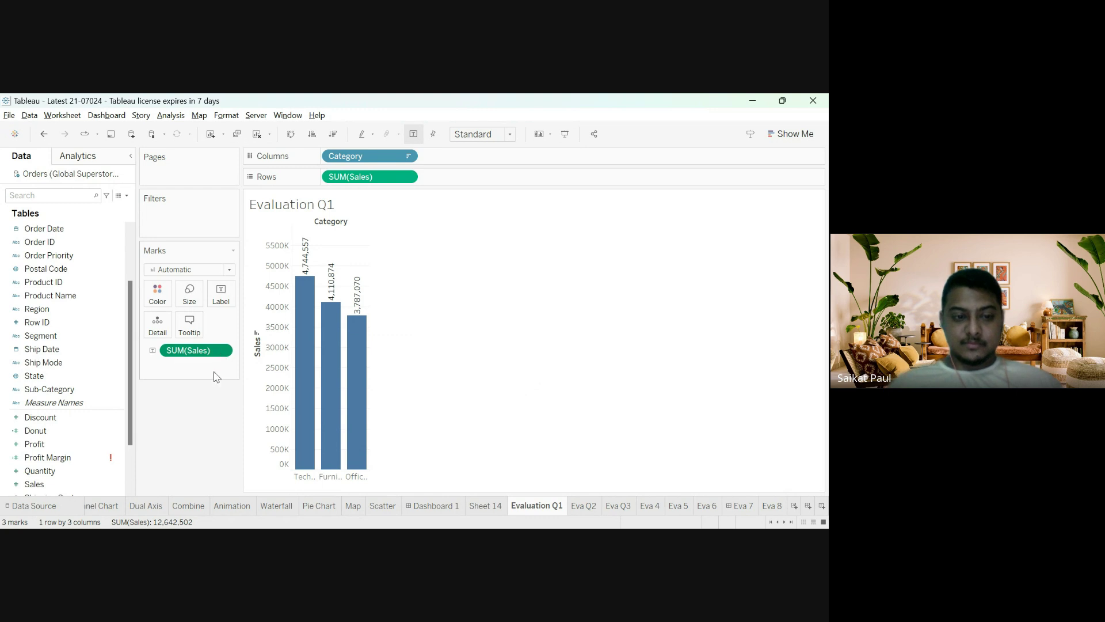
{"action": "left_click", "coordinate": [212, 397]}
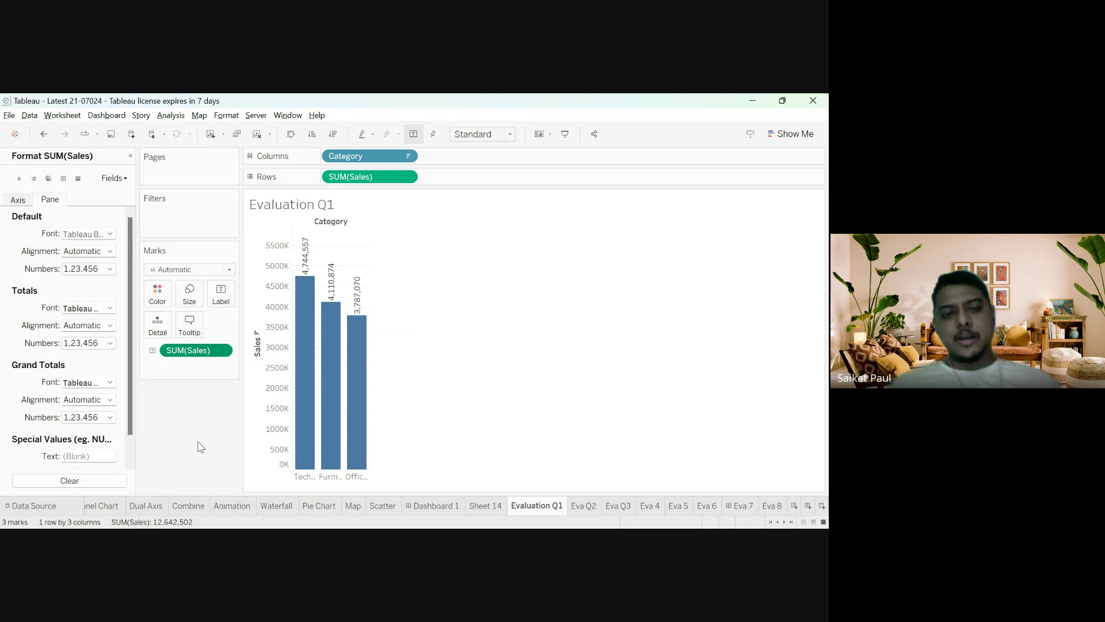
{"action": "left_click", "coordinate": [19, 179]}
{"action": "left_click", "coordinate": [19, 179]}
{"action": "left_click", "coordinate": [34, 179]}
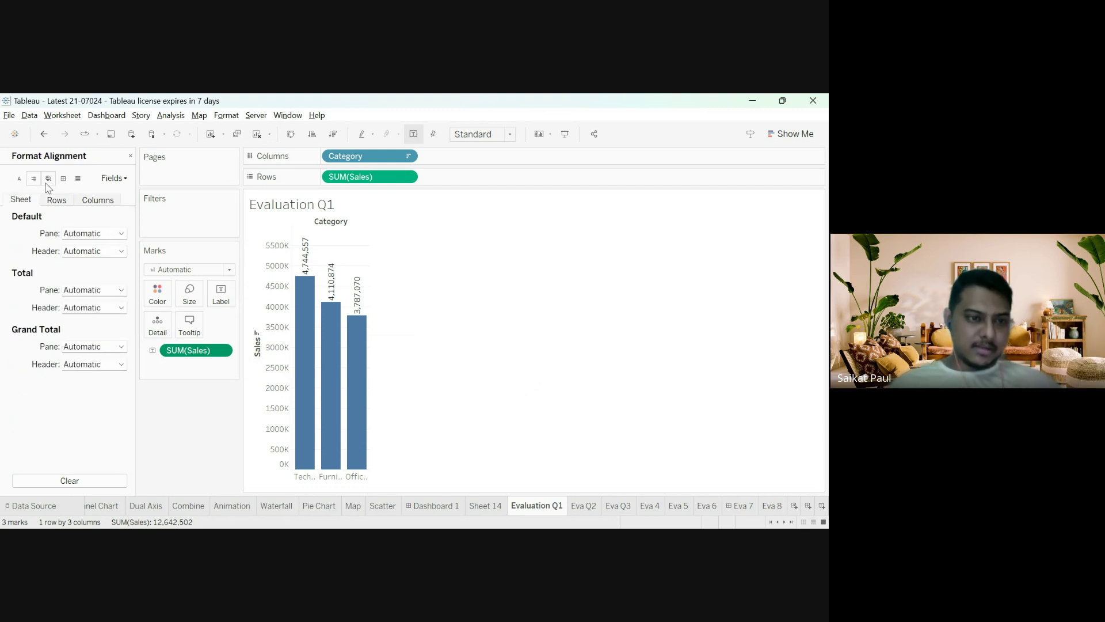
{"action": "left_click", "coordinate": [48, 179]}
{"action": "left_click", "coordinate": [63, 178]}
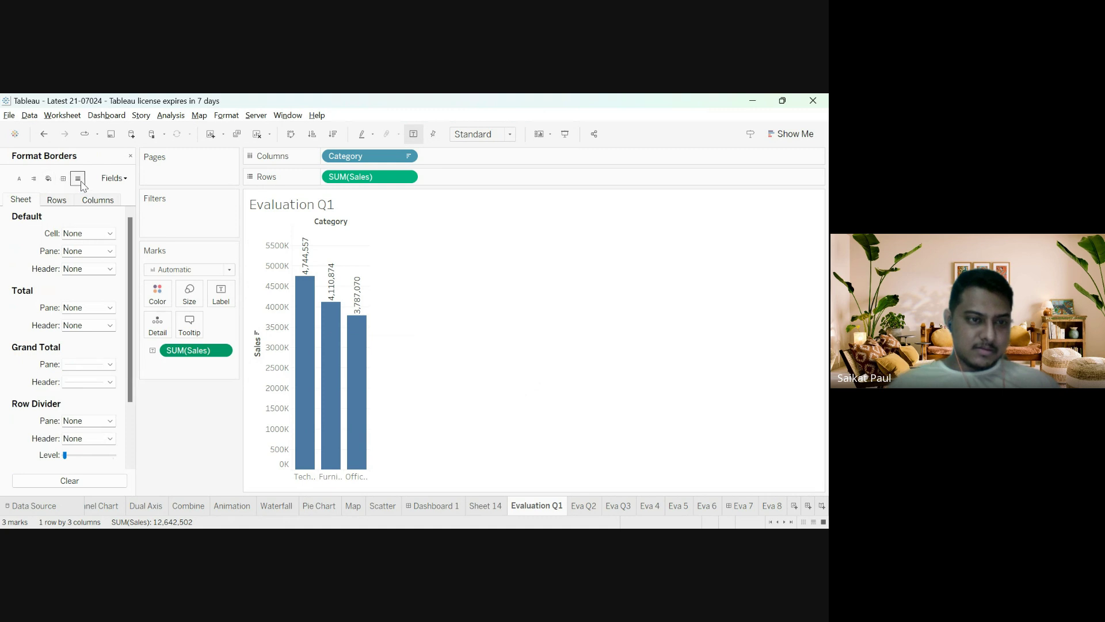
{"action": "left_click", "coordinate": [78, 179]}
- Select the Technology bar and check the font settings for sheet, rows and columns, plus alignment, shading, borders and lines
{"action": "left_click", "coordinate": [308, 249]}
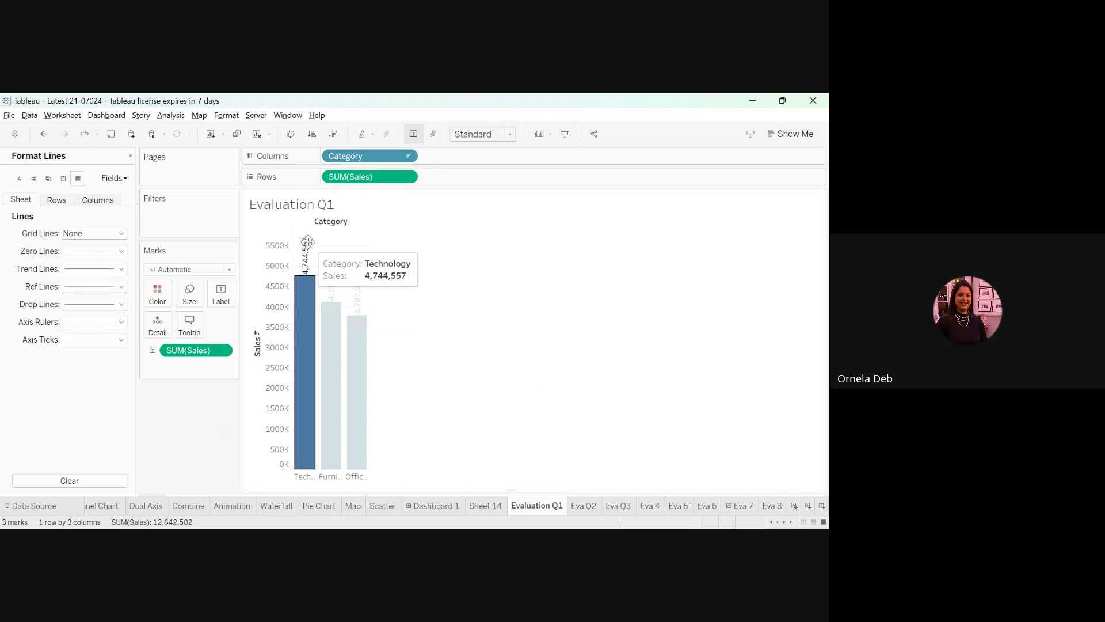
{"action": "left_click", "coordinate": [346, 294]}
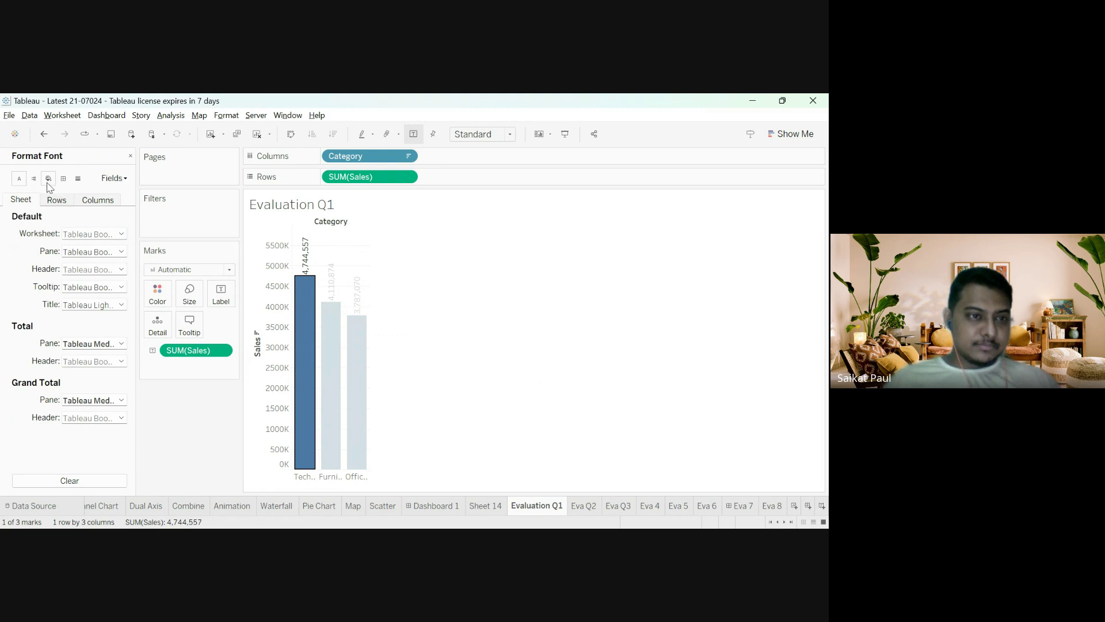
{"action": "left_click", "coordinate": [54, 201]}
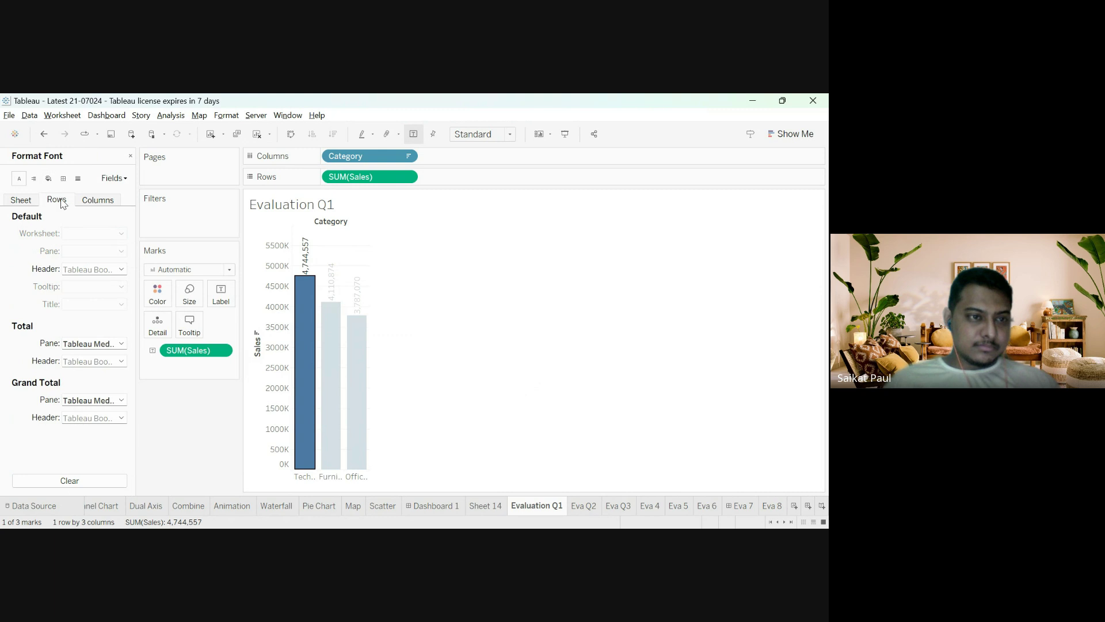
{"action": "left_click", "coordinate": [87, 203]}
{"action": "left_click", "coordinate": [34, 201]}
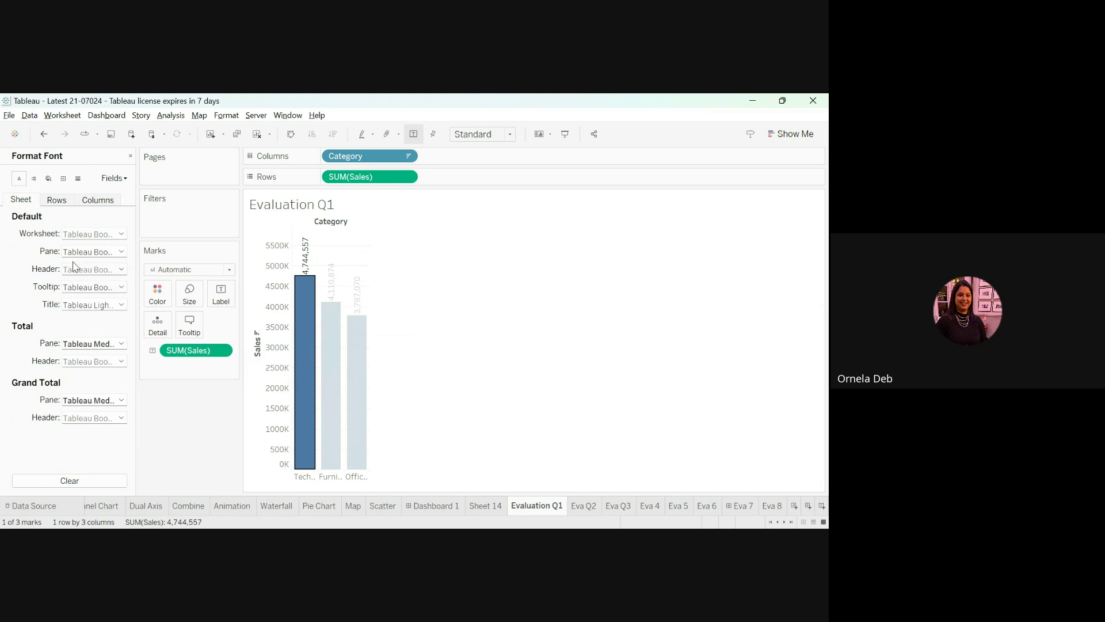
{"action": "left_click", "coordinate": [33, 178]}
{"action": "left_click", "coordinate": [48, 178]}
{"action": "left_click", "coordinate": [63, 179]}
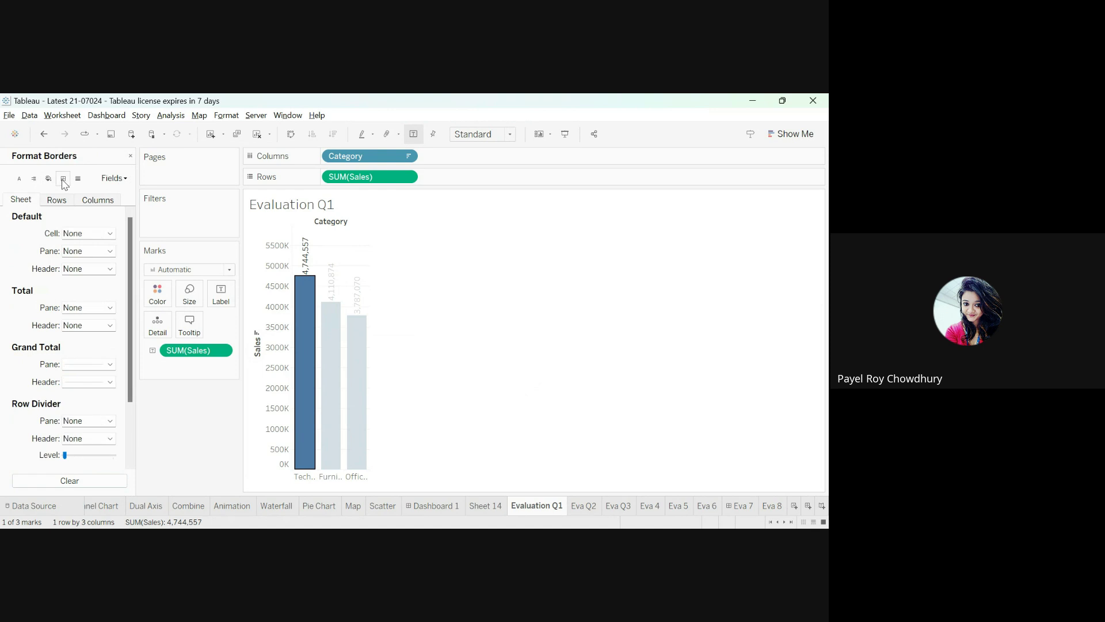
{"action": "left_click", "coordinate": [78, 178]}
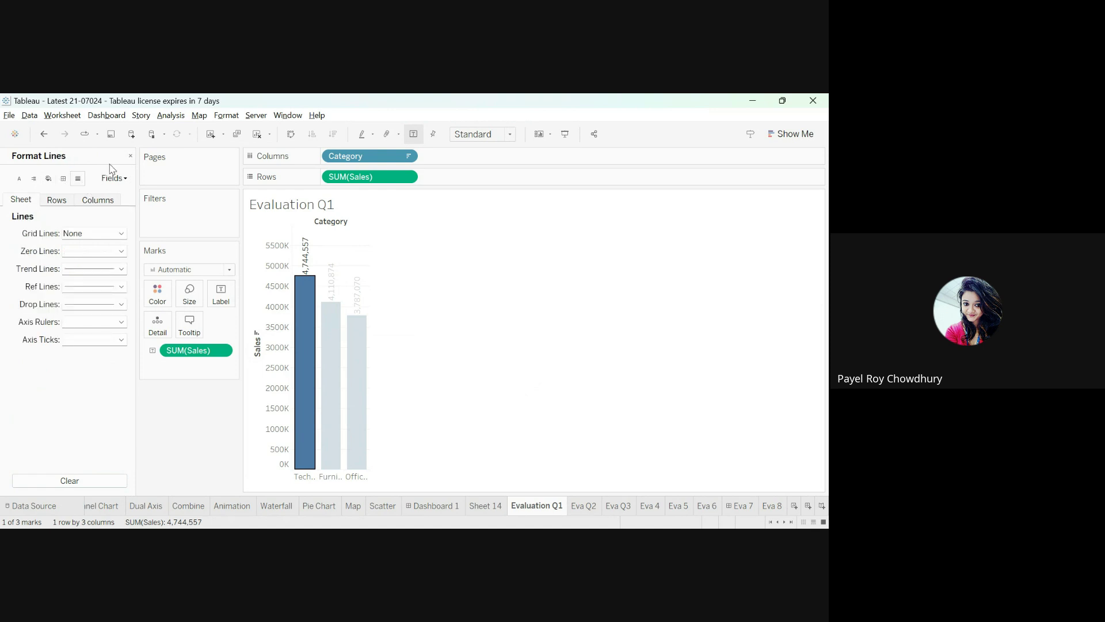
{"action": "left_click", "coordinate": [131, 156]}
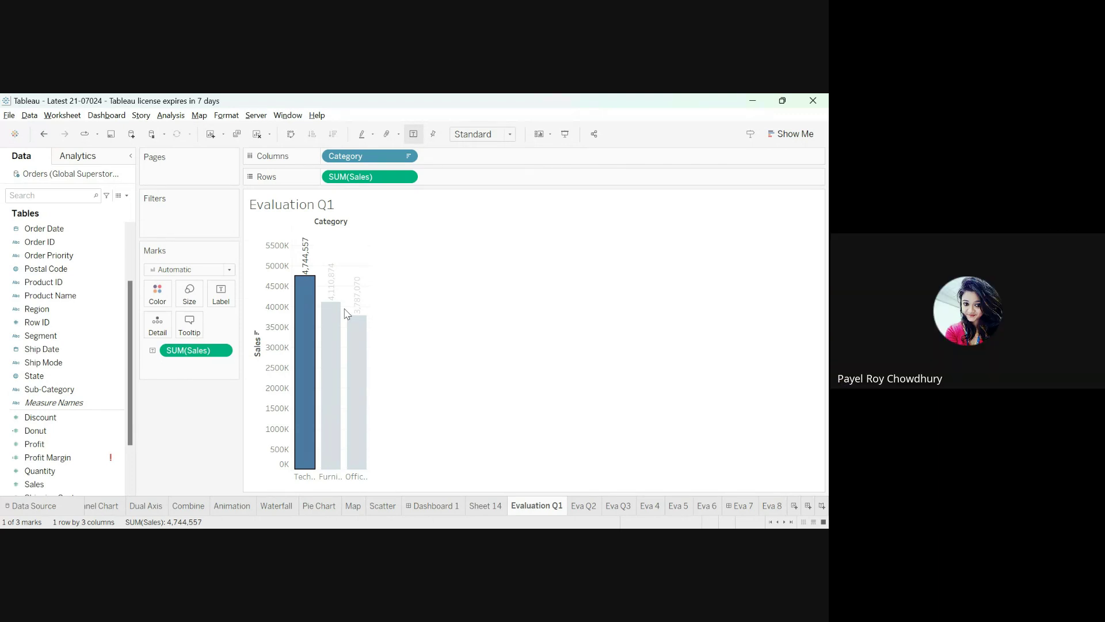
- Reopen the Sales label formatting and review its pane and axis settings
{"action": "left_click", "coordinate": [214, 351]}
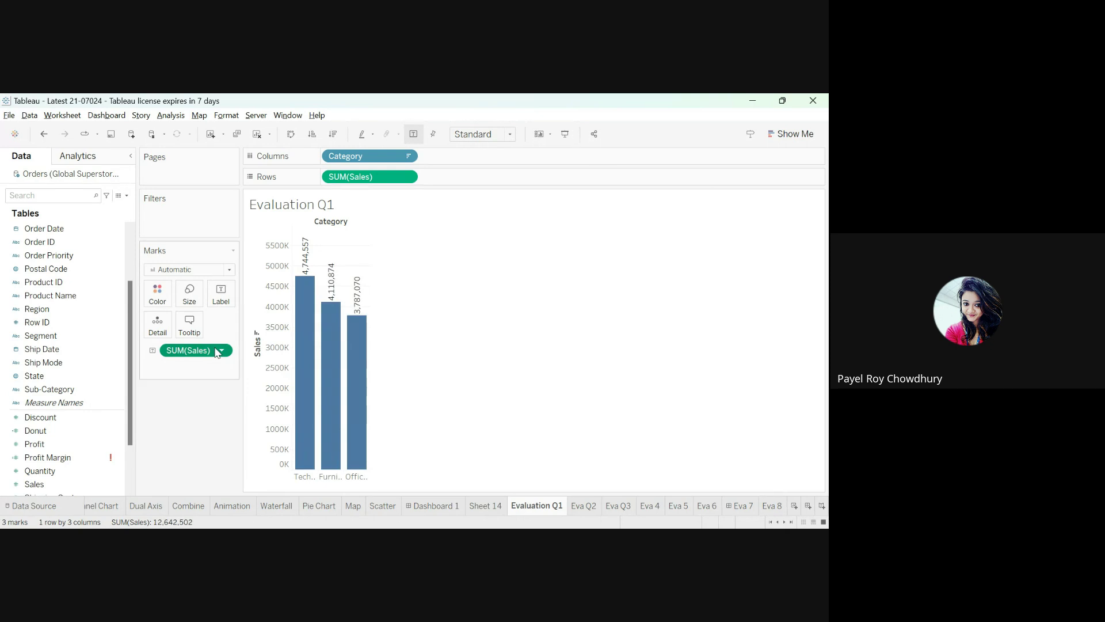
{"action": "left_click", "coordinate": [285, 191]}
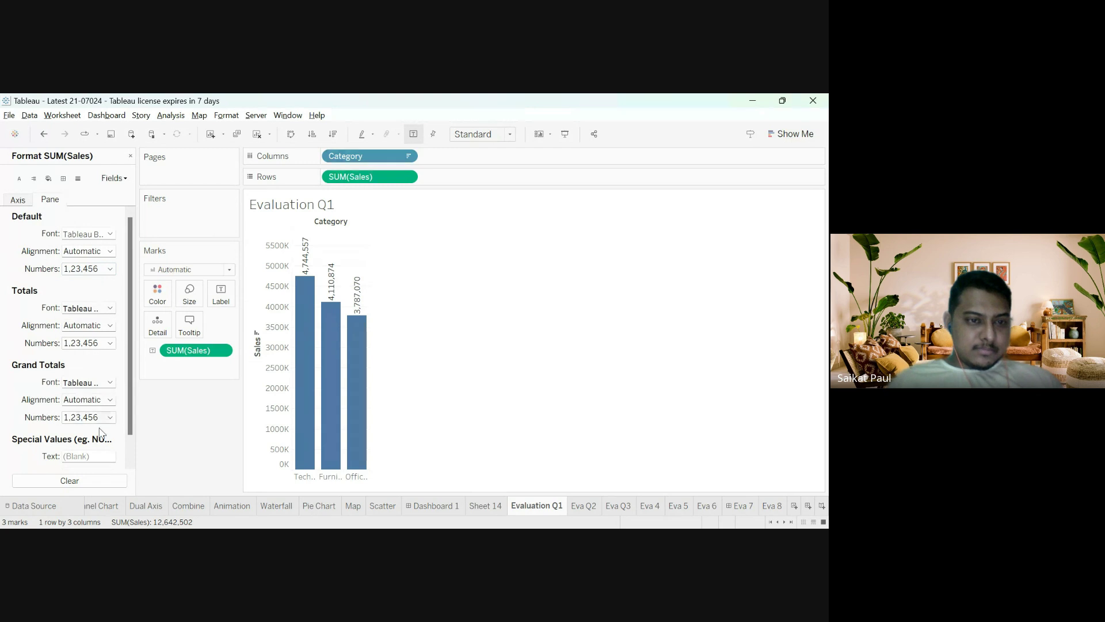
{"action": "scroll", "coordinate": [101, 460], "scroll_direction": "down", "scroll_amount": 1}
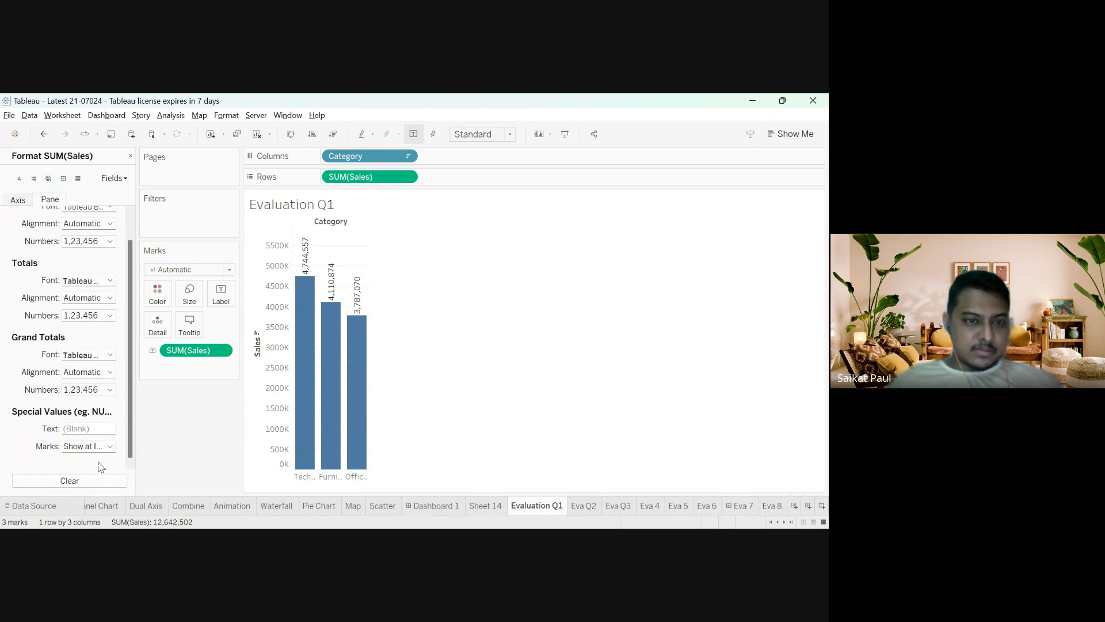
{"action": "scroll", "coordinate": [105, 447], "scroll_direction": "up", "scroll_amount": 1}
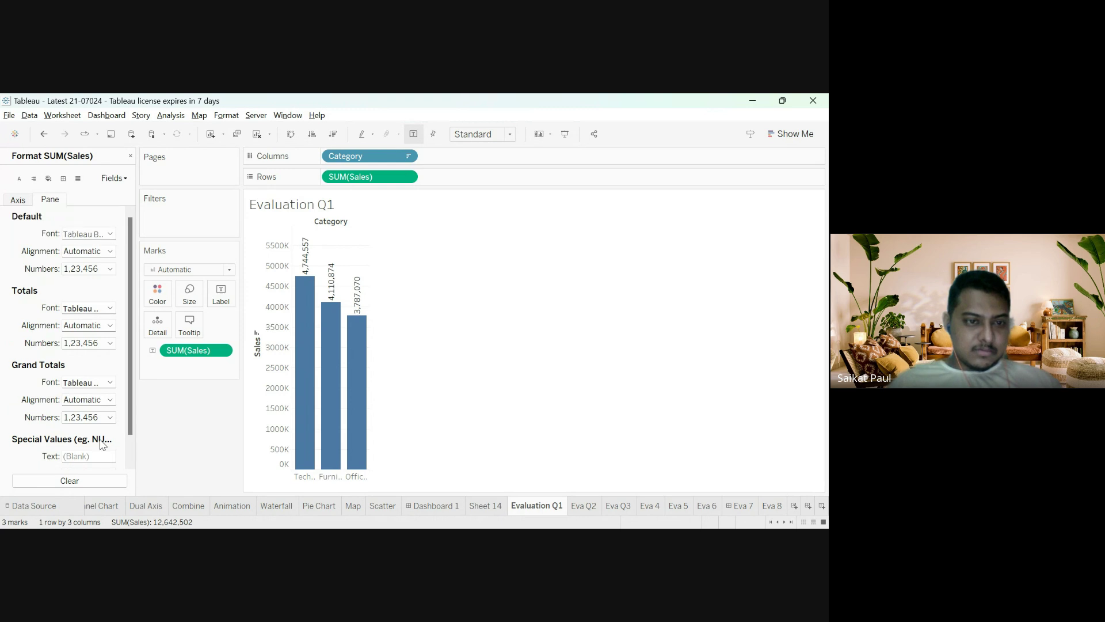
{"action": "left_click", "coordinate": [18, 200]}
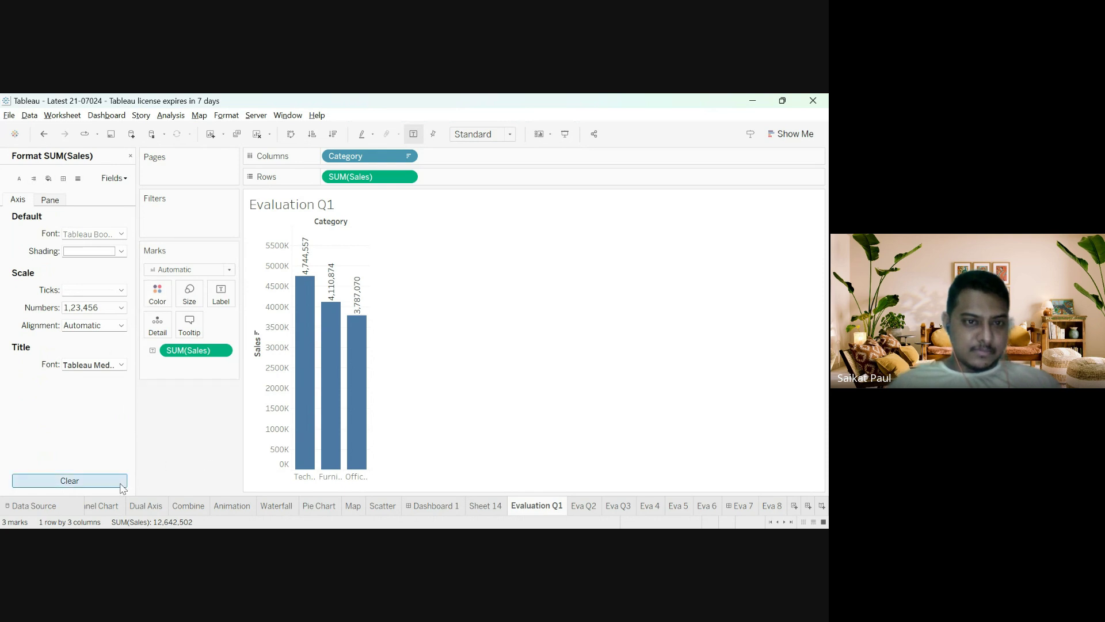
{"action": "left_click", "coordinate": [130, 156]}
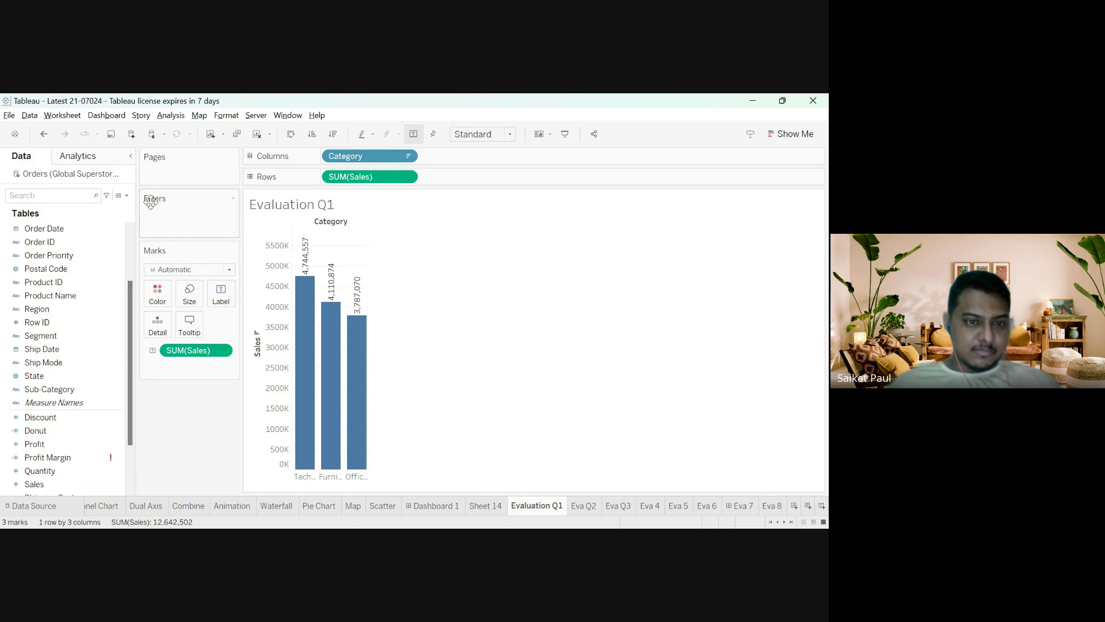
- Format the default pane numbers of the Sales labels as rupee (₹) currency in millions (M) with two decimals
{"action": "left_click", "coordinate": [306, 245]}
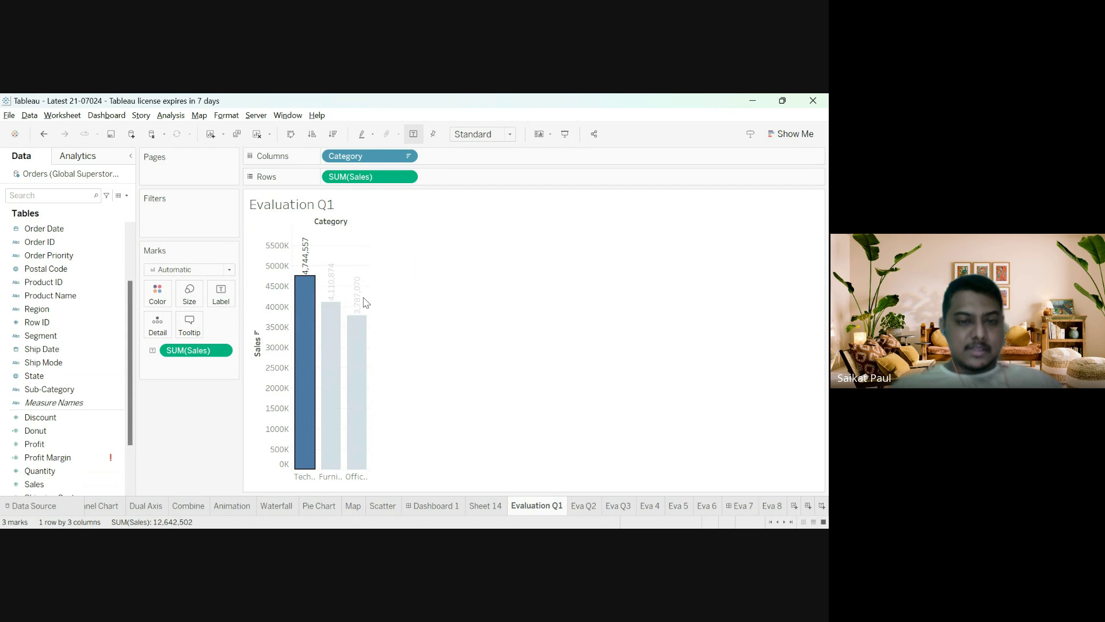
{"action": "left_click", "coordinate": [197, 412]}
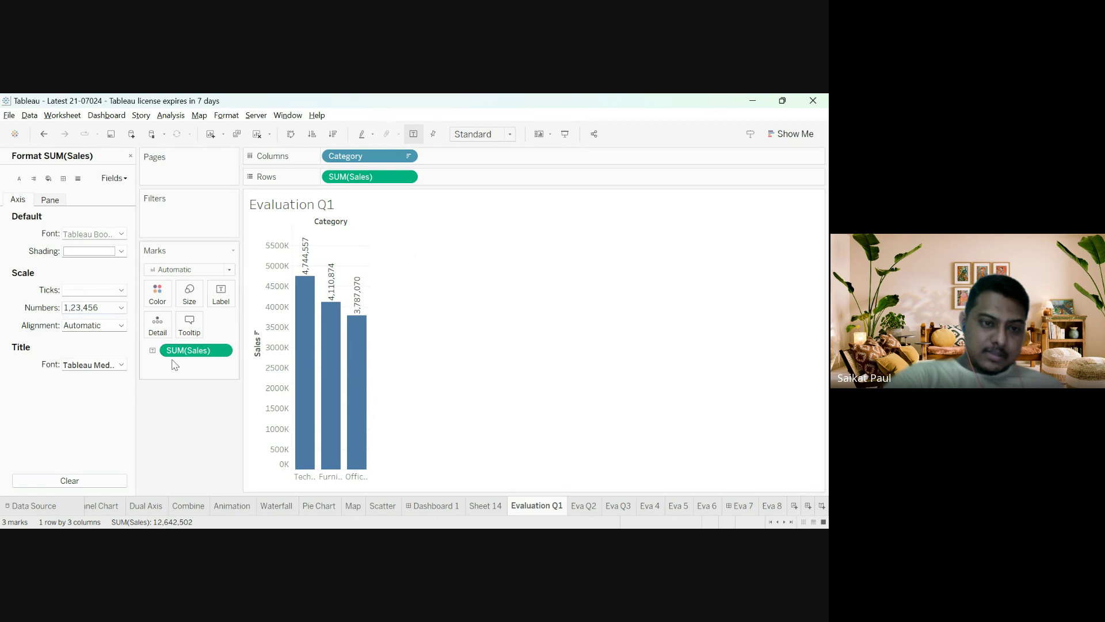
{"action": "left_click", "coordinate": [130, 155]}
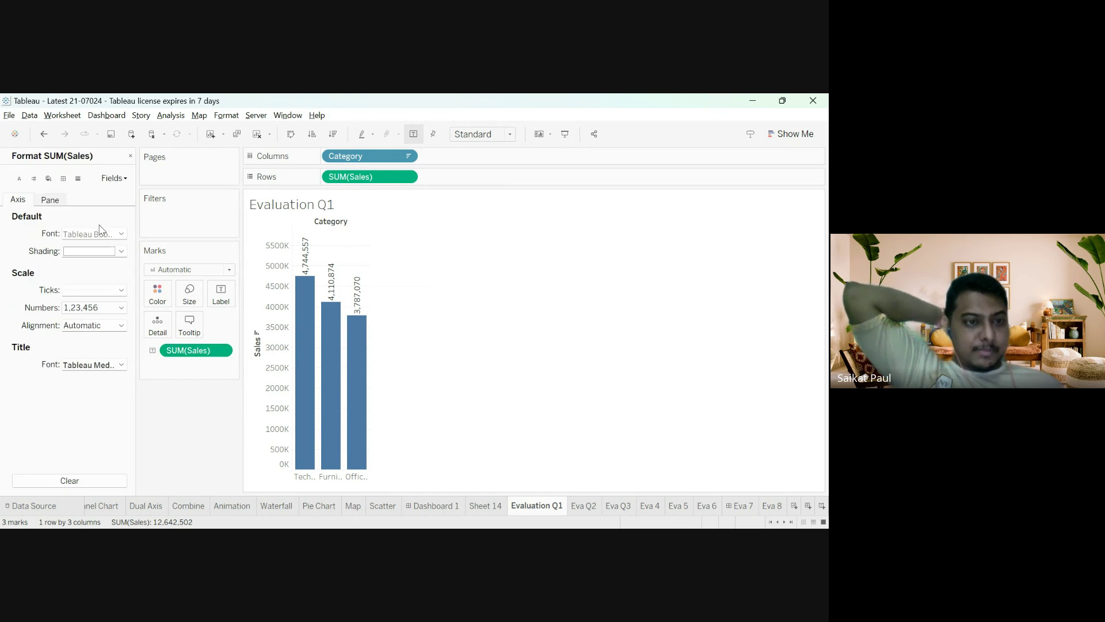
{"action": "left_click", "coordinate": [59, 200]}
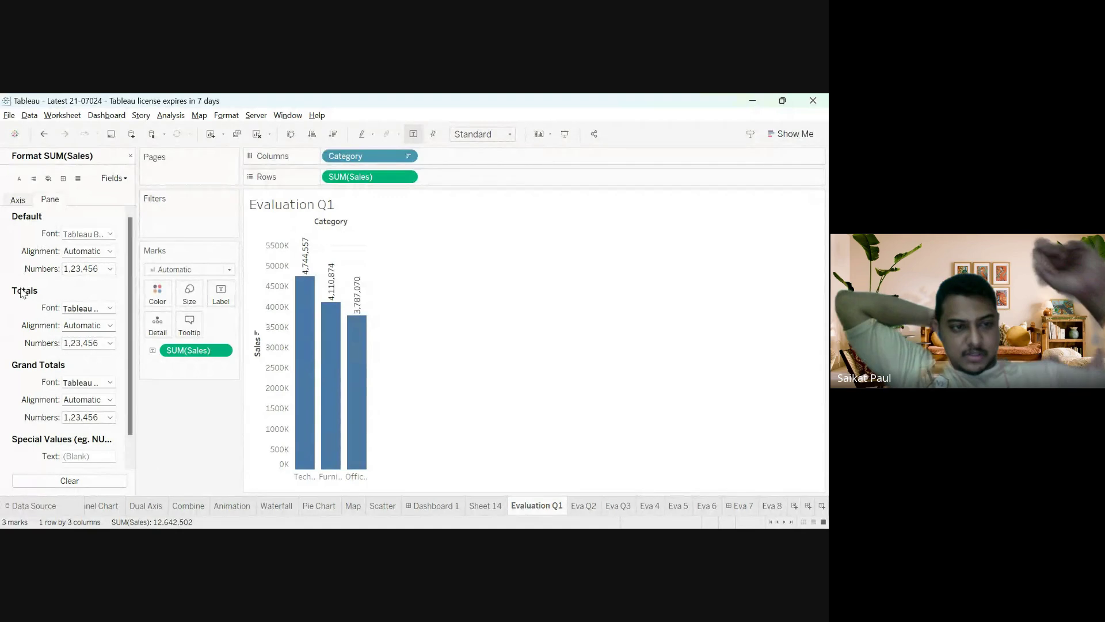
{"action": "left_click", "coordinate": [109, 269]}
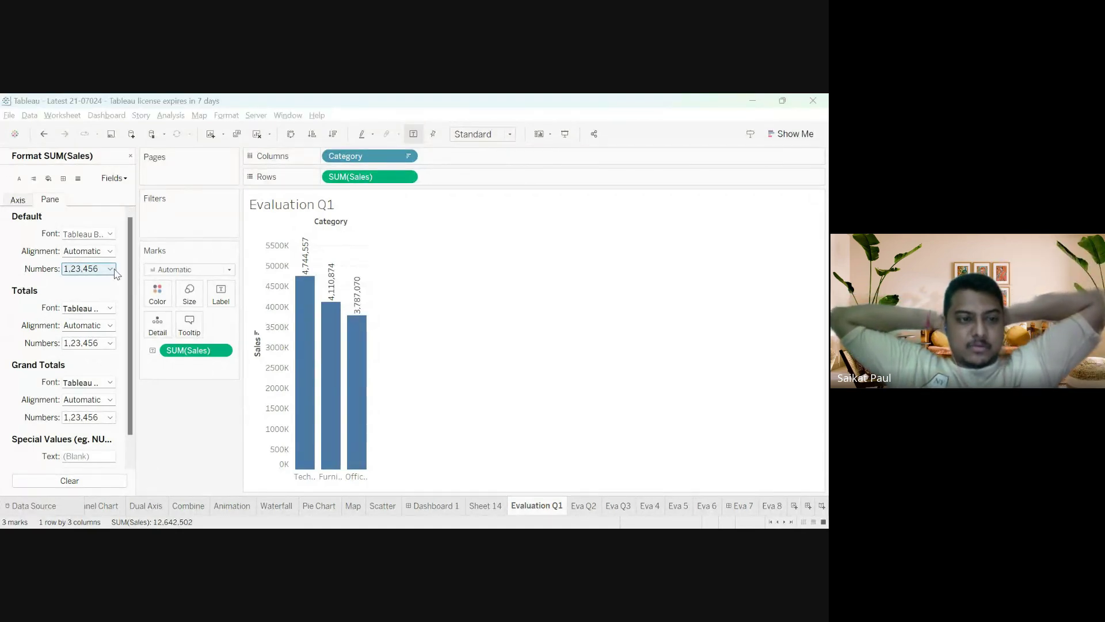
{"action": "left_click", "coordinate": [102, 328]}
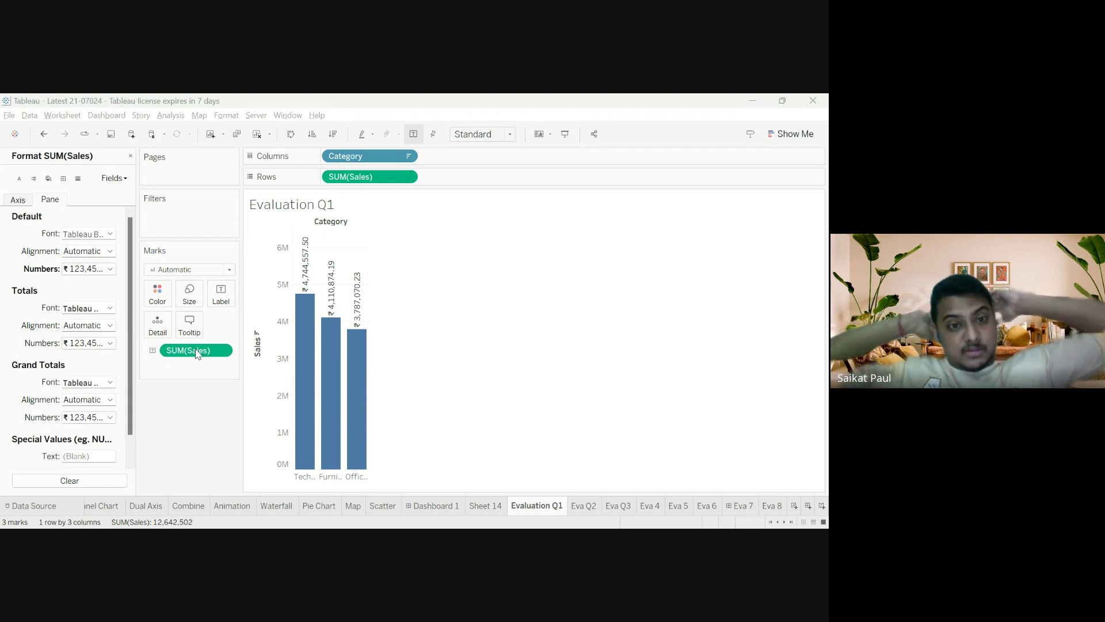
{"action": "key", "text": "ctrl+z"}
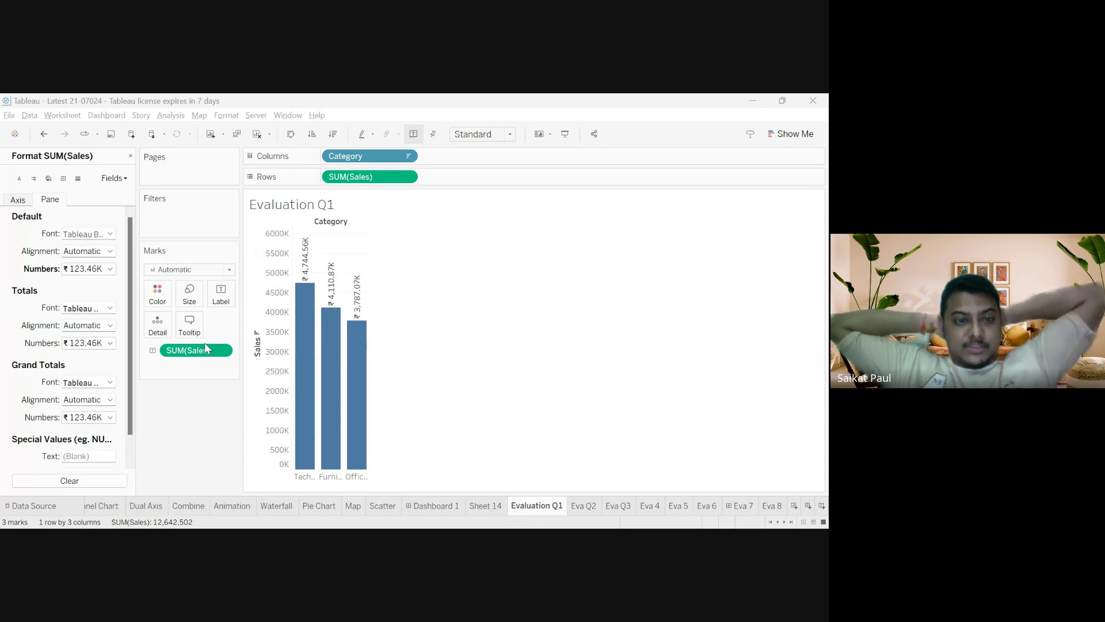
{"action": "key", "text": "ctrl+z"}
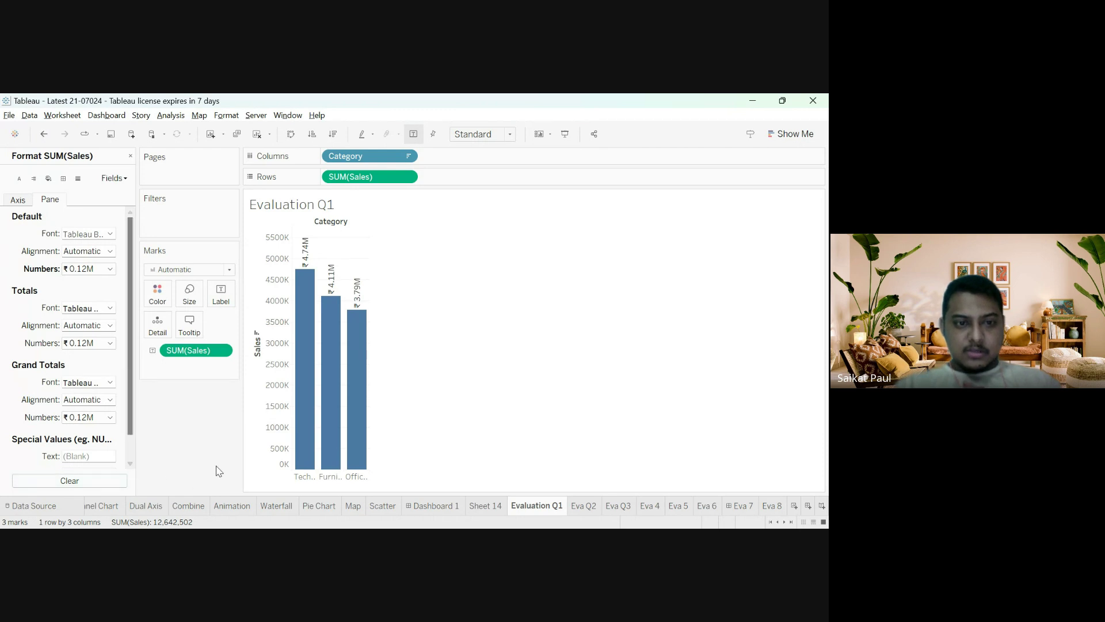
{"action": "left_click", "coordinate": [131, 156]}
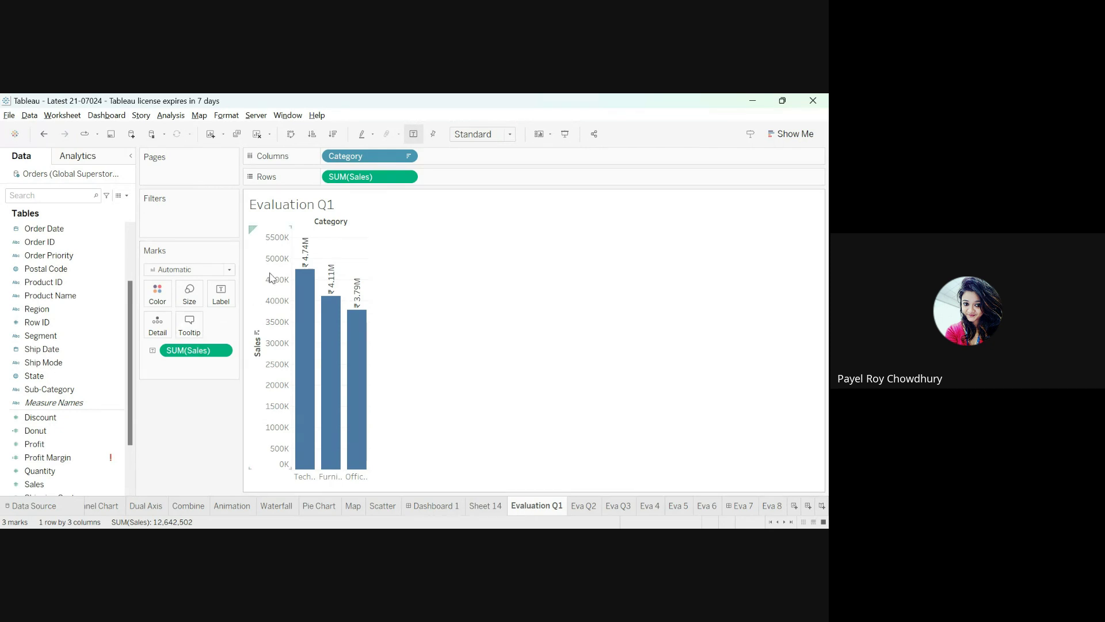
- Reformat the default pane numbers of the Sales labels as plain numbers in millions (M) with two decimals and no currency symbol
{"action": "left_click", "coordinate": [304, 258]}
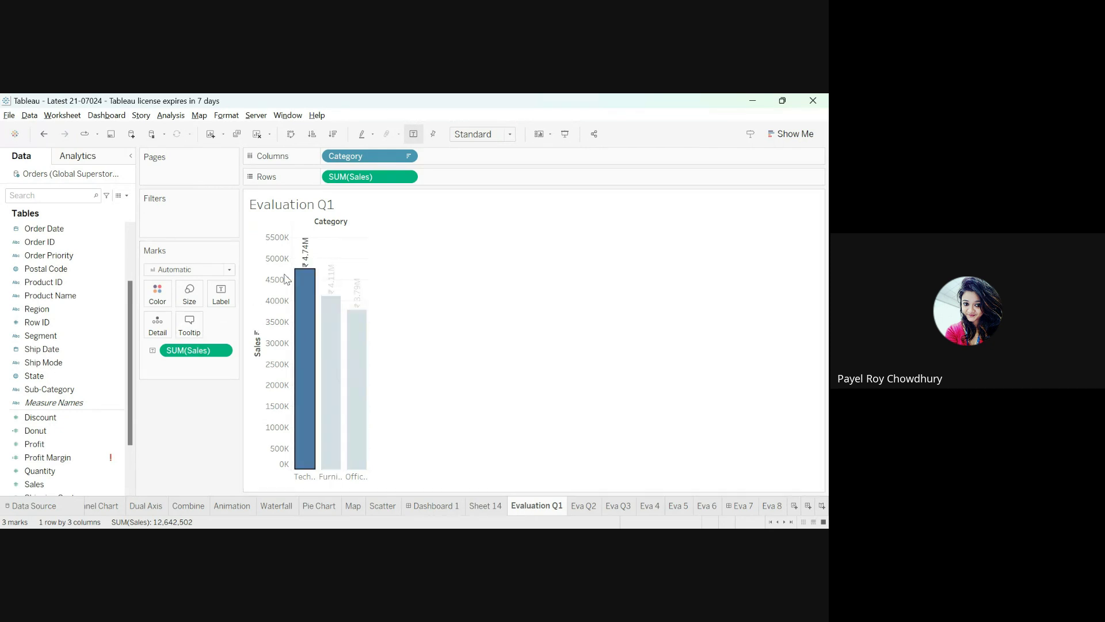
{"action": "left_click", "coordinate": [225, 396]}
{"action": "left_click", "coordinate": [212, 351]}
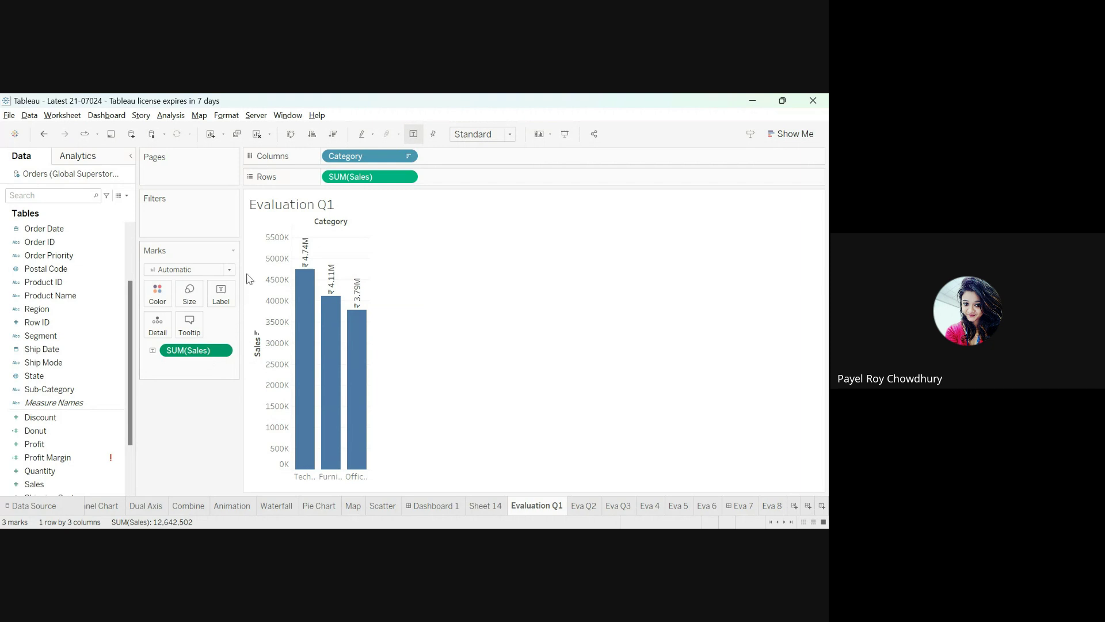
{"action": "left_click", "coordinate": [255, 187]}
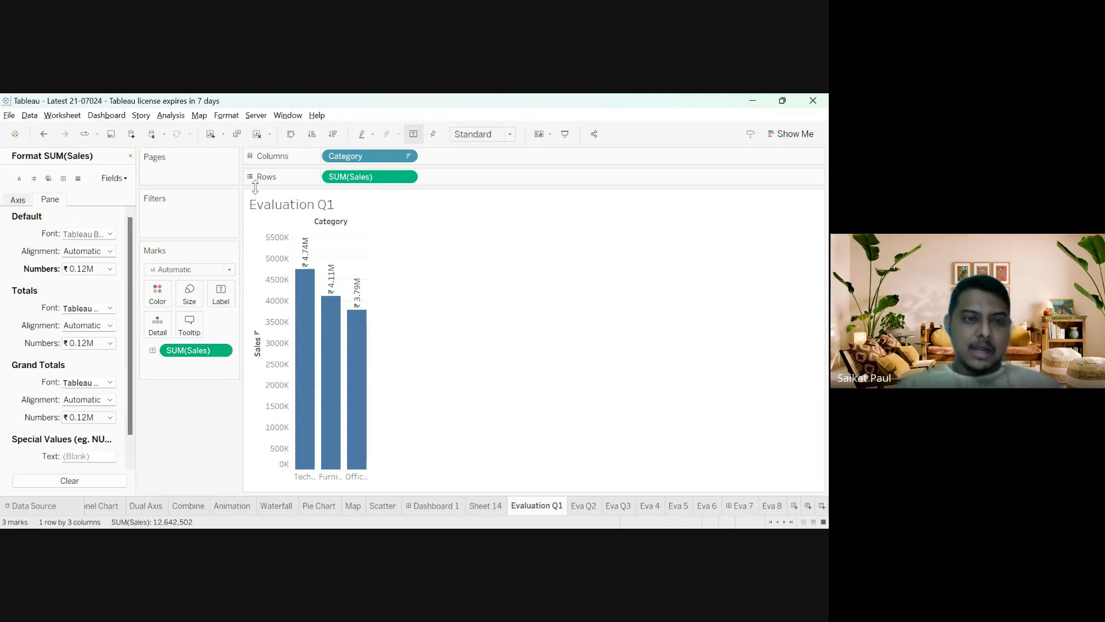
{"action": "left_click", "coordinate": [109, 270]}
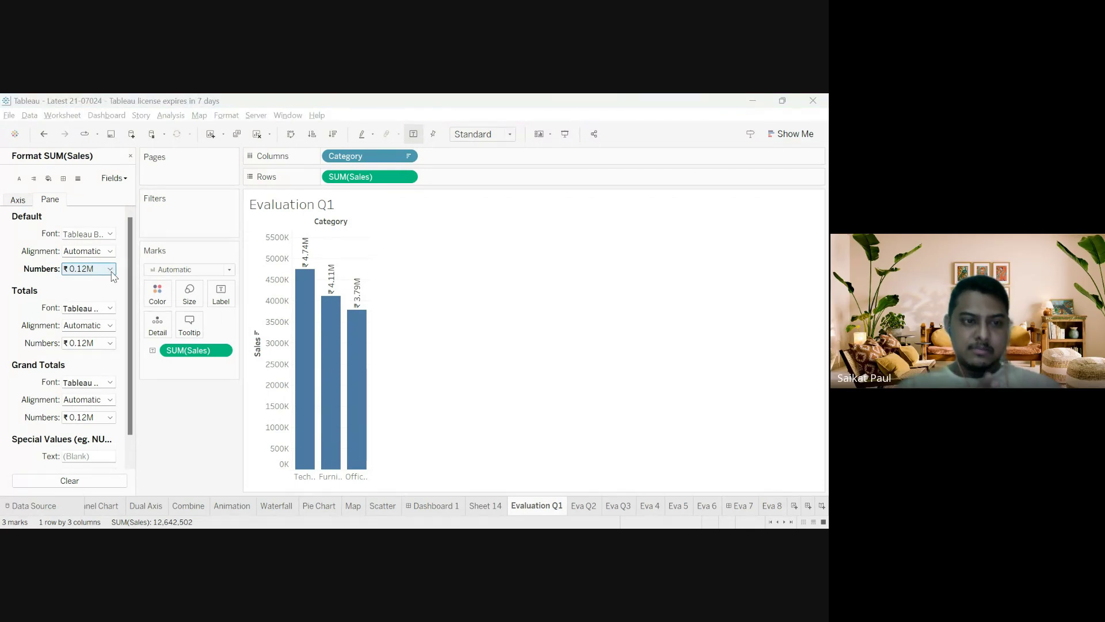
{"action": "left_click", "coordinate": [108, 306]}
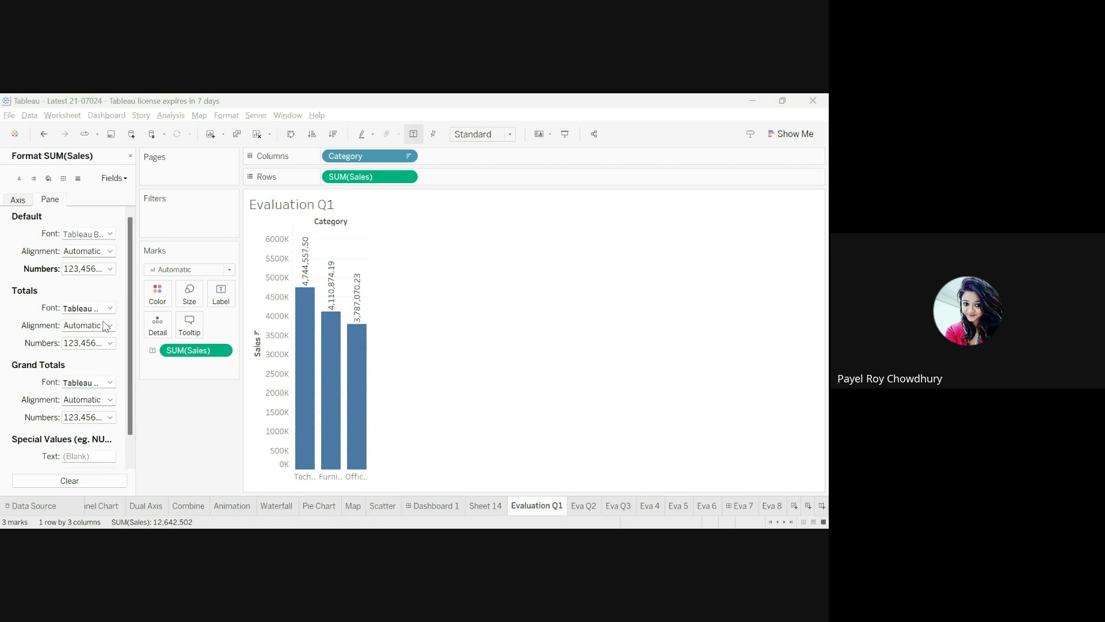
{"action": "key", "text": "ctrl+z"}
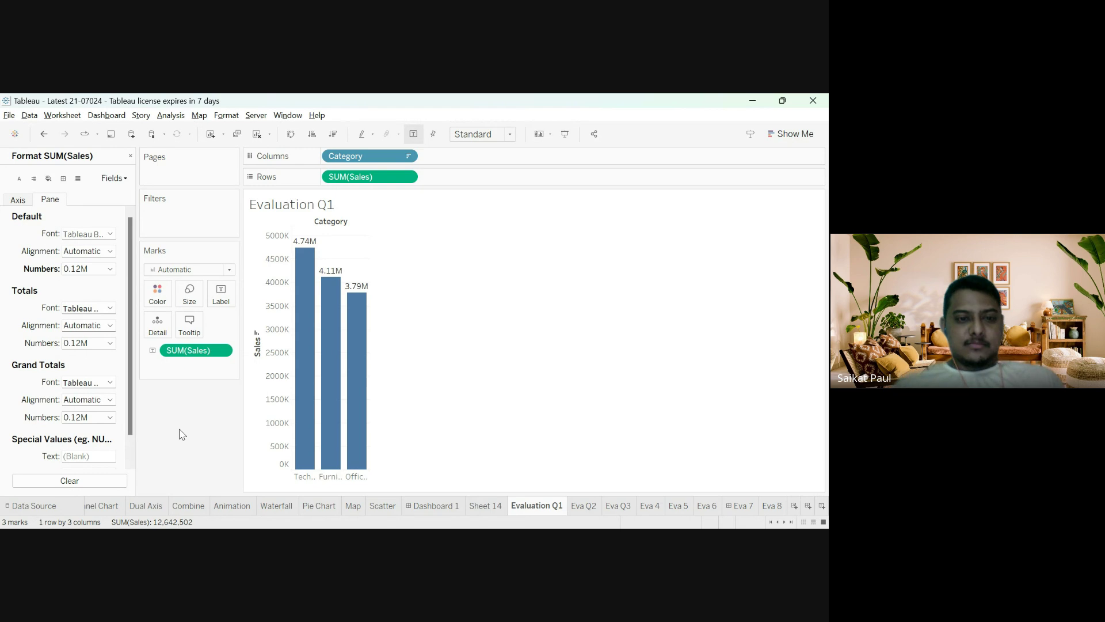
- Look at the Eva Q2 bar chart and the Eva Q3 line chart, and close the Sales formatting
{"action": "left_click", "coordinate": [591, 507]}
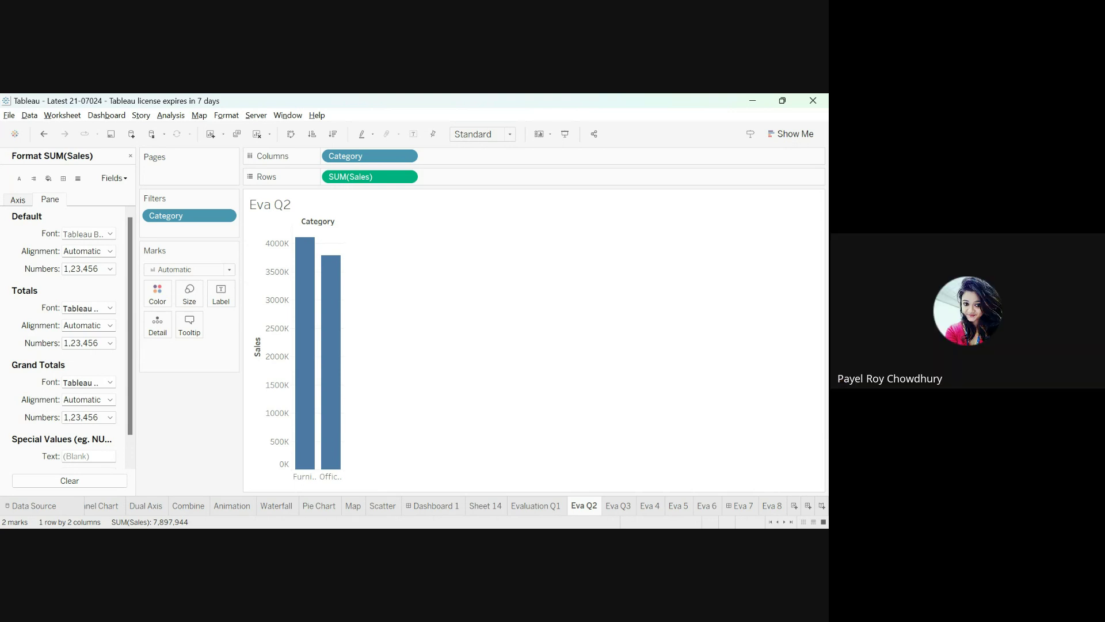
{"action": "left_click", "coordinate": [618, 506]}
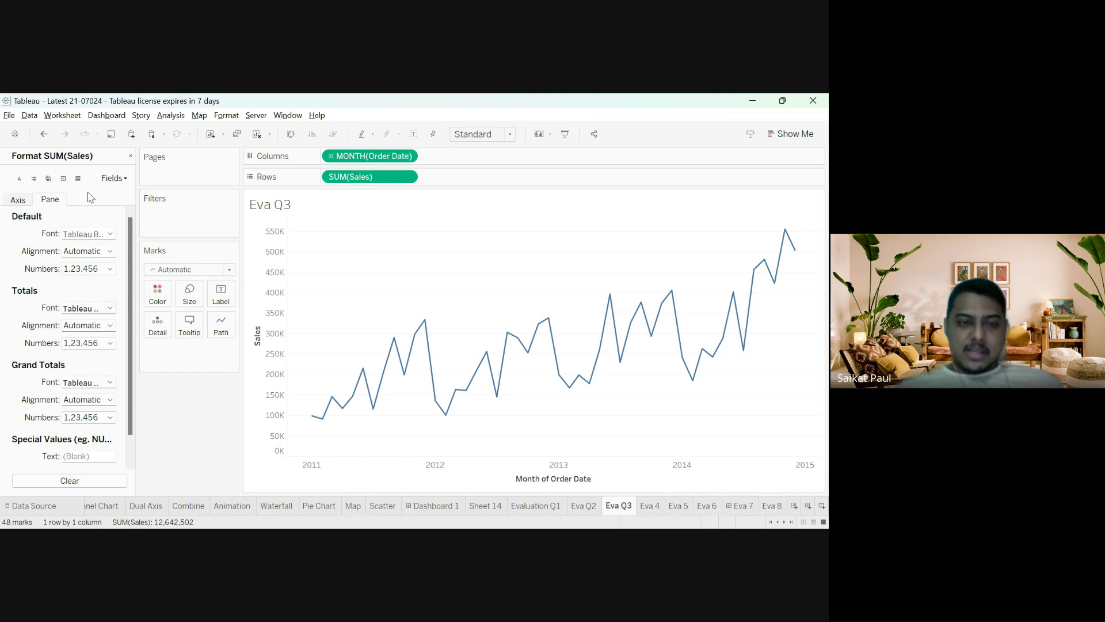
{"action": "left_click", "coordinate": [130, 155]}
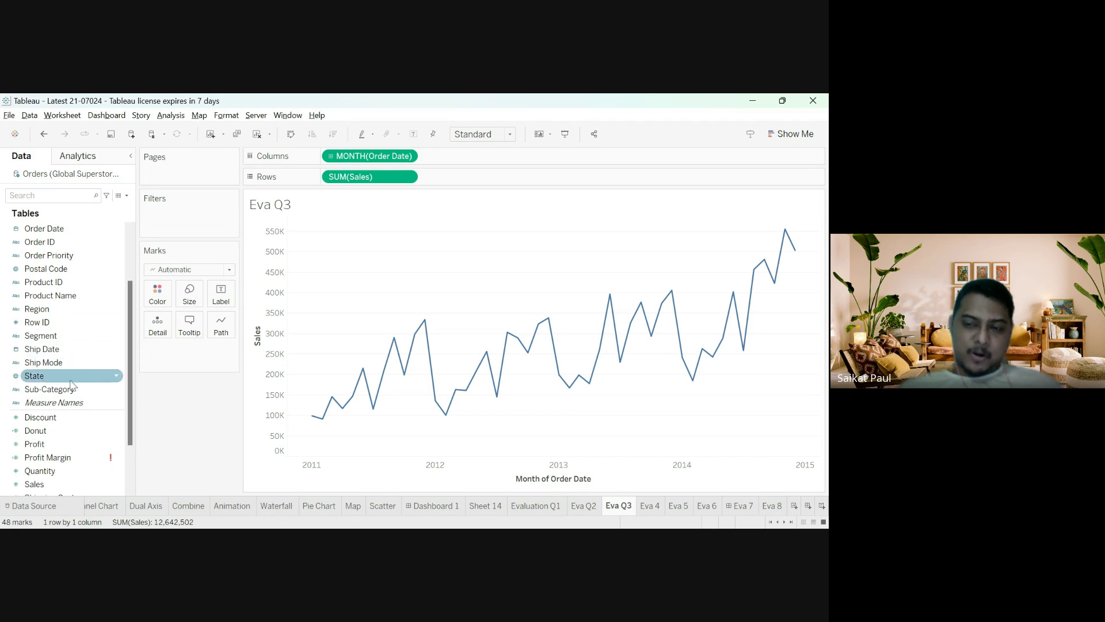
- Try labelling the points of the Eva Q3 line chart with Sales, and undo it
{"action": "left_click_drag", "start_coordinate": [51, 484], "coordinate": [223, 295]}
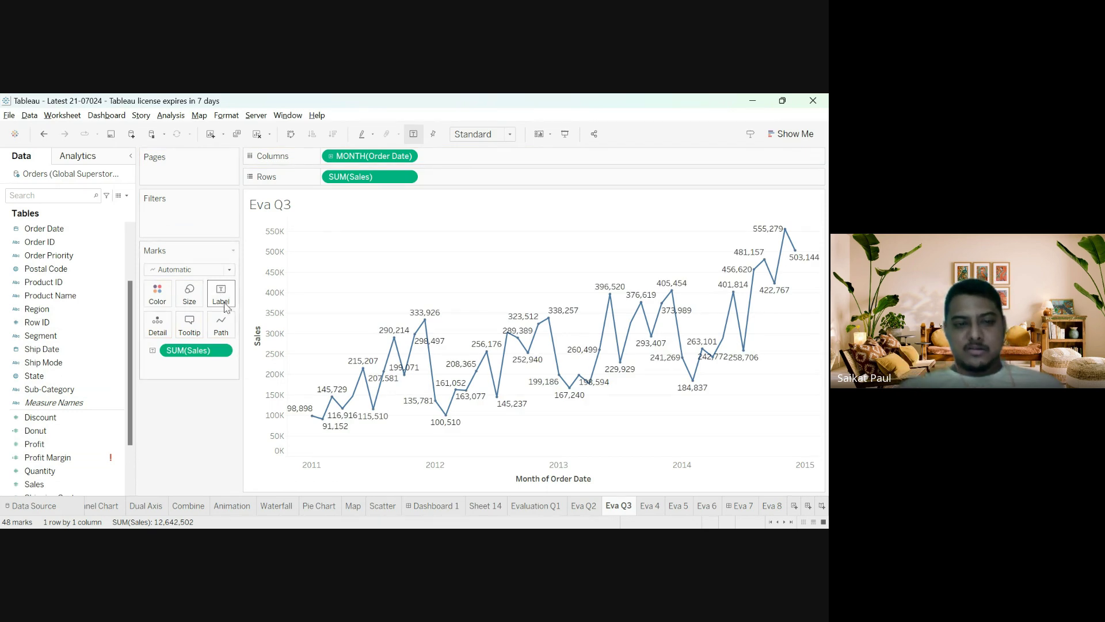
{"action": "key", "text": "ctrl+z"}
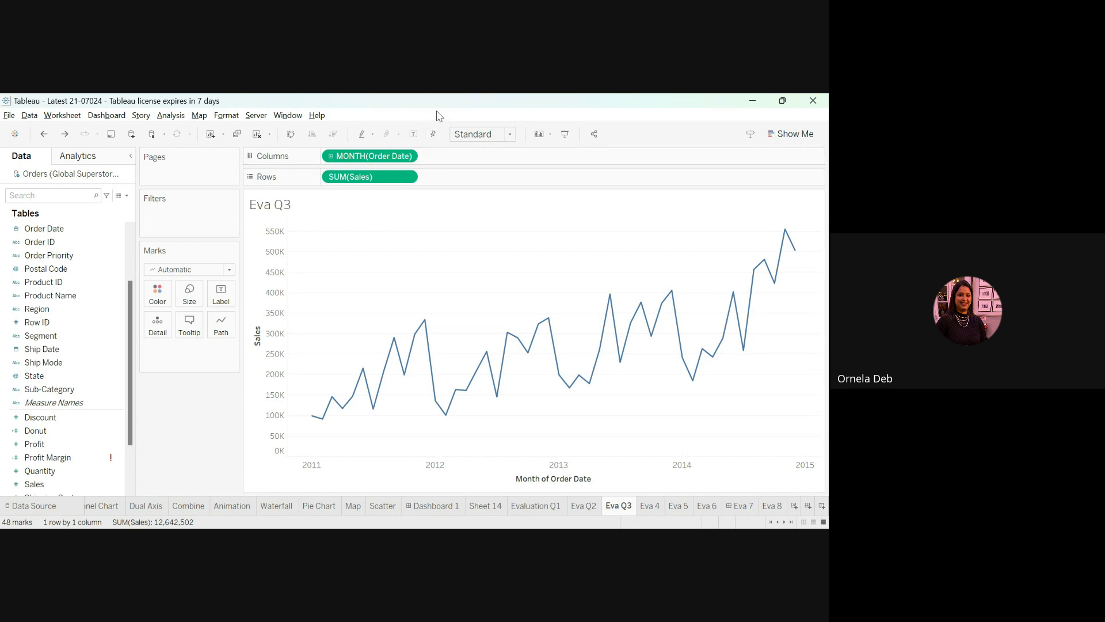
{"action": "left_click", "coordinate": [526, 94]}
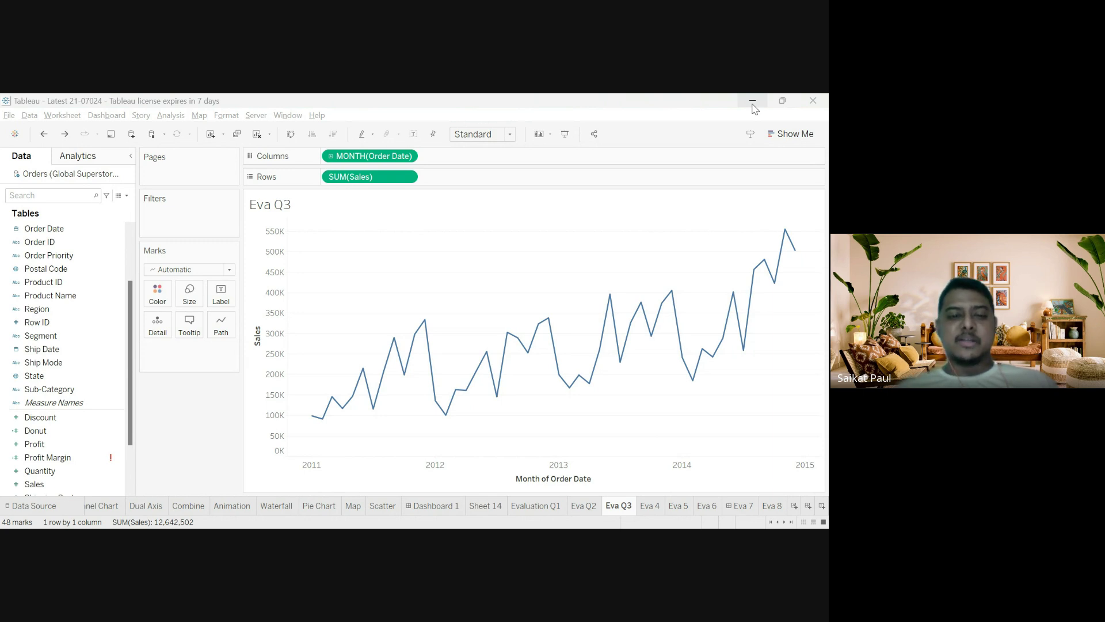
{"action": "key", "text": "alt+Tab"}
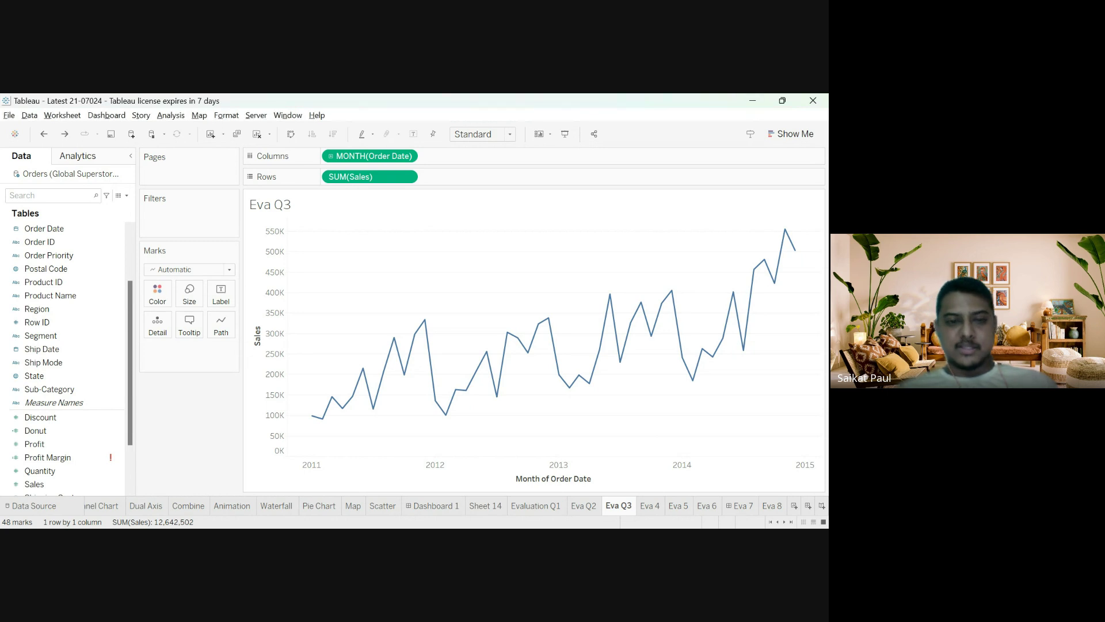
{"action": "left_click", "coordinate": [802, 443]}
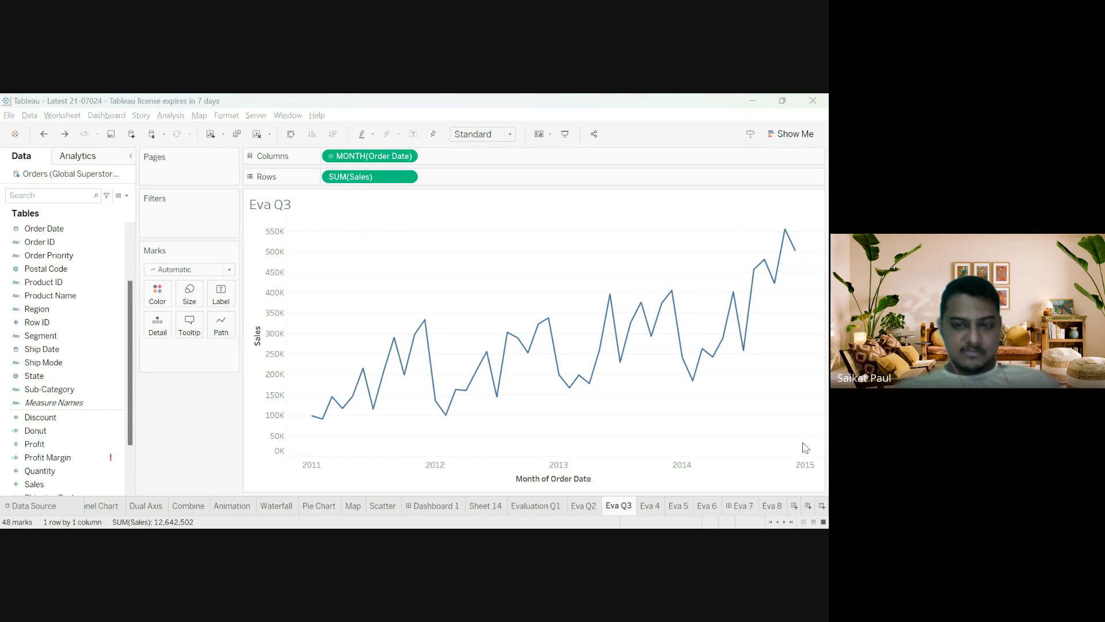
- Open the Eva 4 pie chart of Sales by Region, highlight the Central slice and clear the selection
{"action": "left_click", "coordinate": [645, 509]}
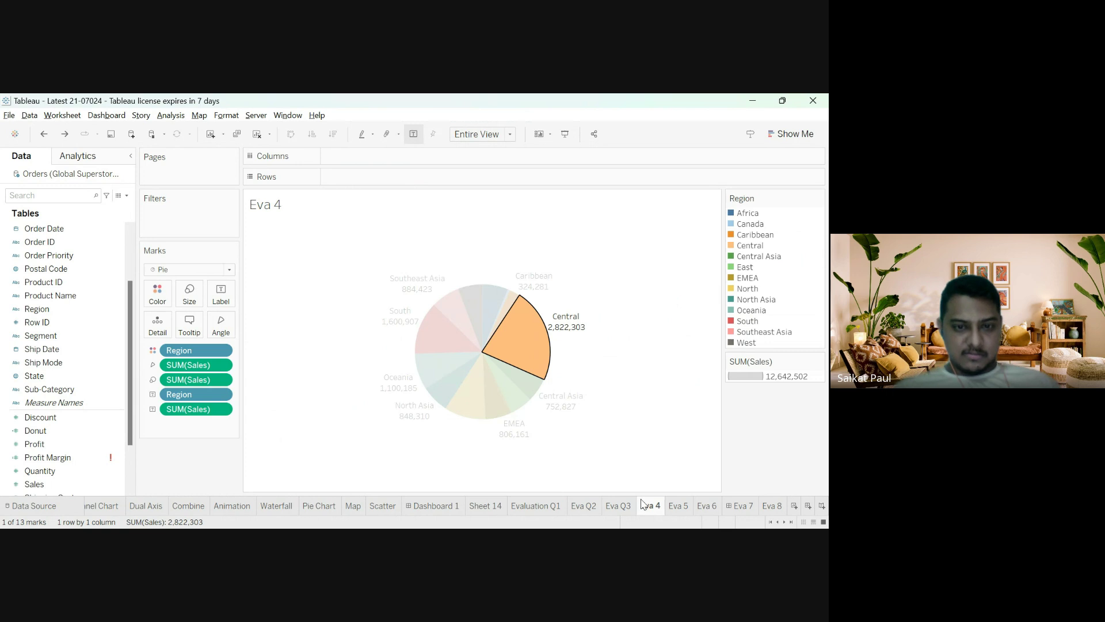
{"action": "left_click", "coordinate": [643, 454]}
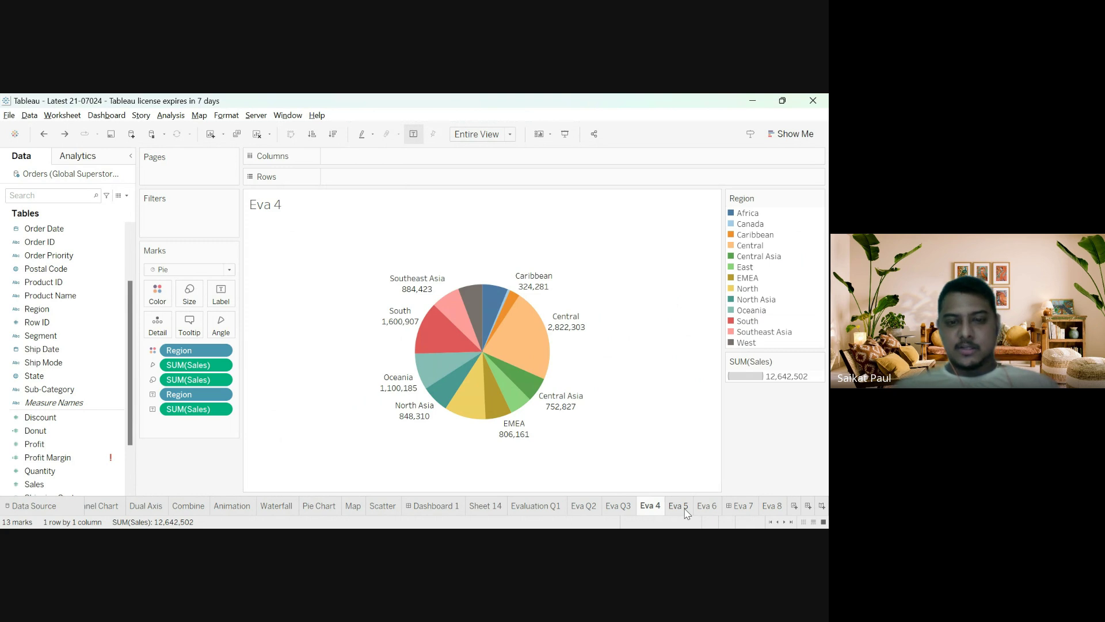
{"action": "left_click", "coordinate": [538, 361]}
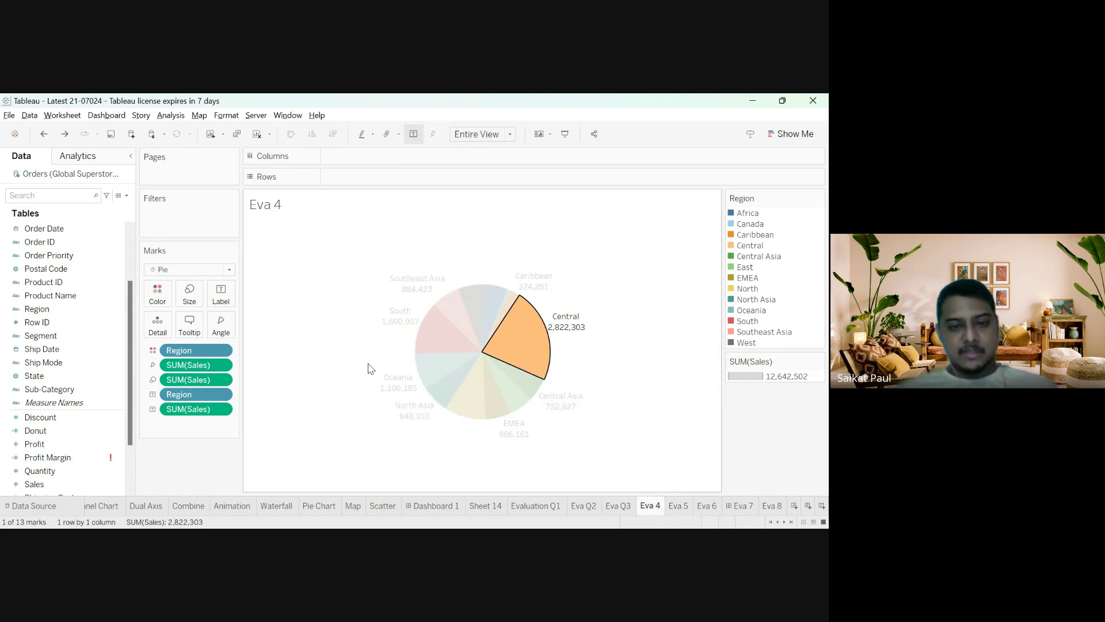
{"action": "key", "text": "Escape"}
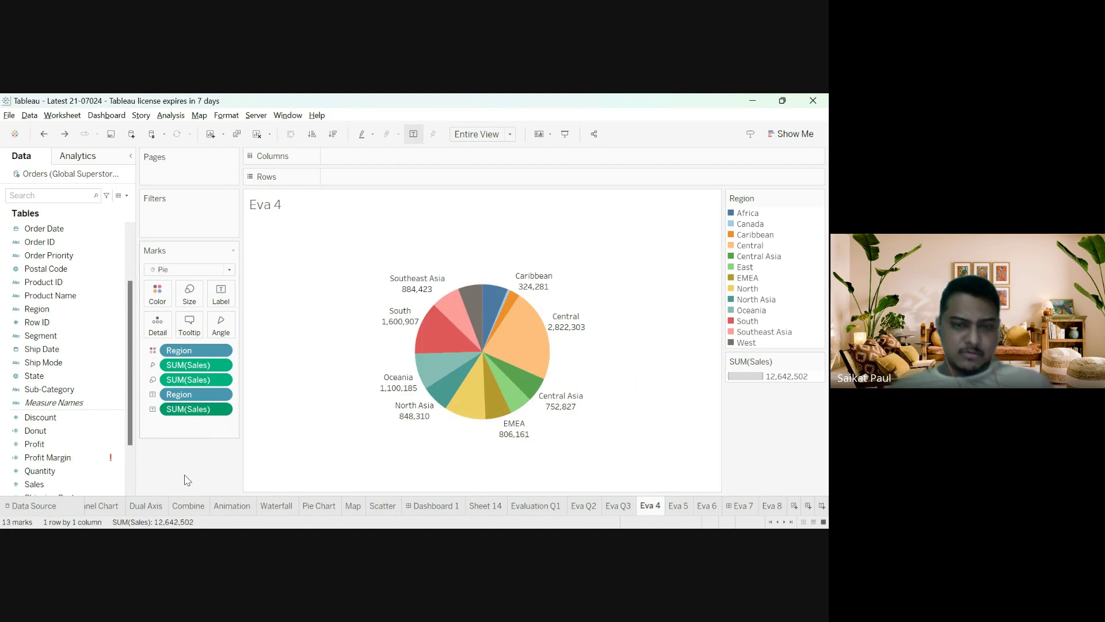
- Highlight the Copiers mark in the Eva 5 scatter plot of Sales and Profit, and open the Eva 6 state map
{"action": "left_click", "coordinate": [678, 506]}
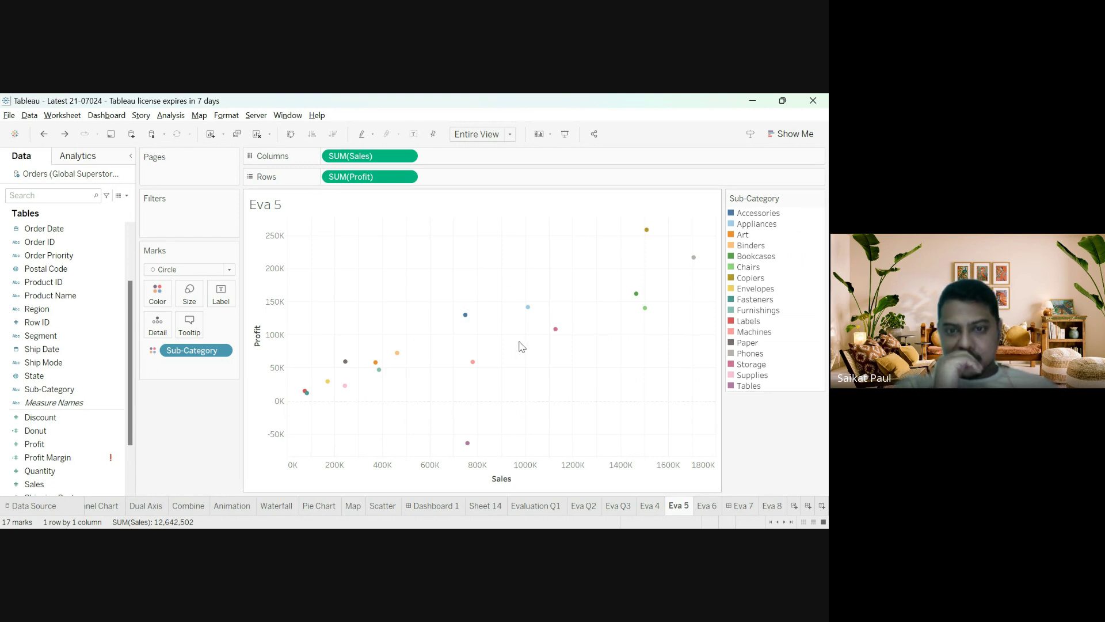
{"action": "left_click", "coordinate": [646, 230]}
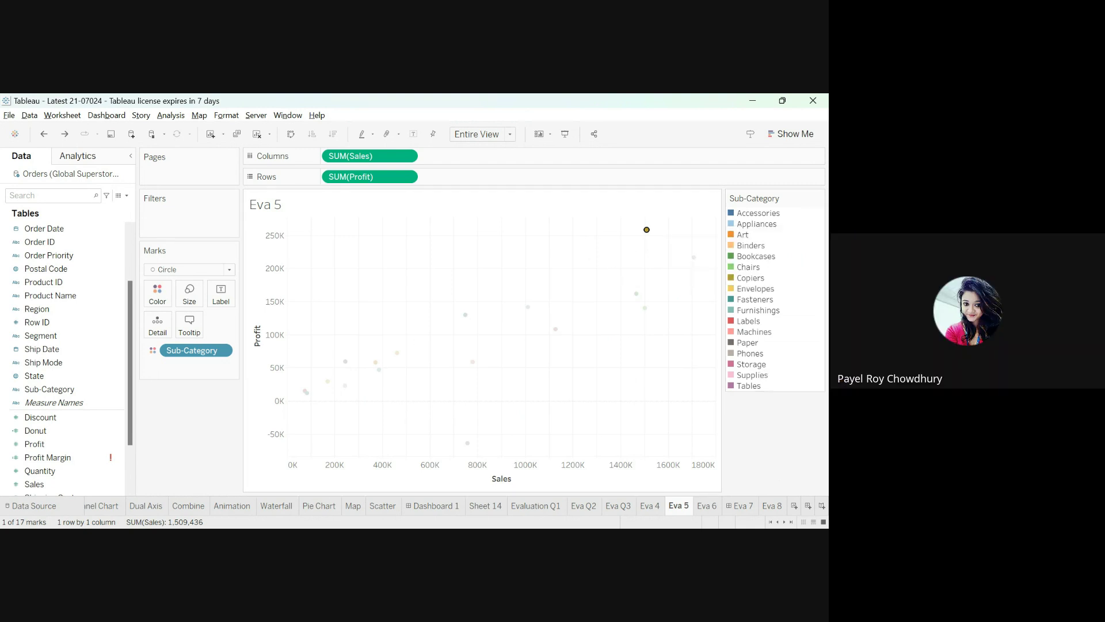
{"action": "left_click", "coordinate": [706, 506]}
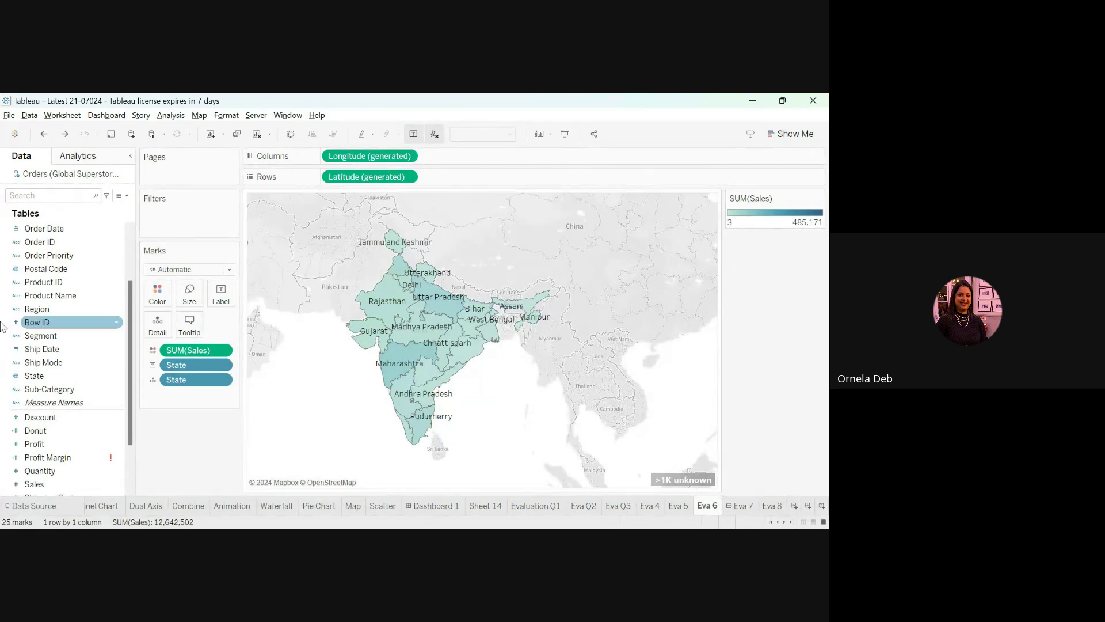
- Try filtering the Eva 6 map by Country to United States, and undo the filter
{"action": "scroll", "coordinate": [100, 341], "scroll_direction": "up", "scroll_amount": 1}
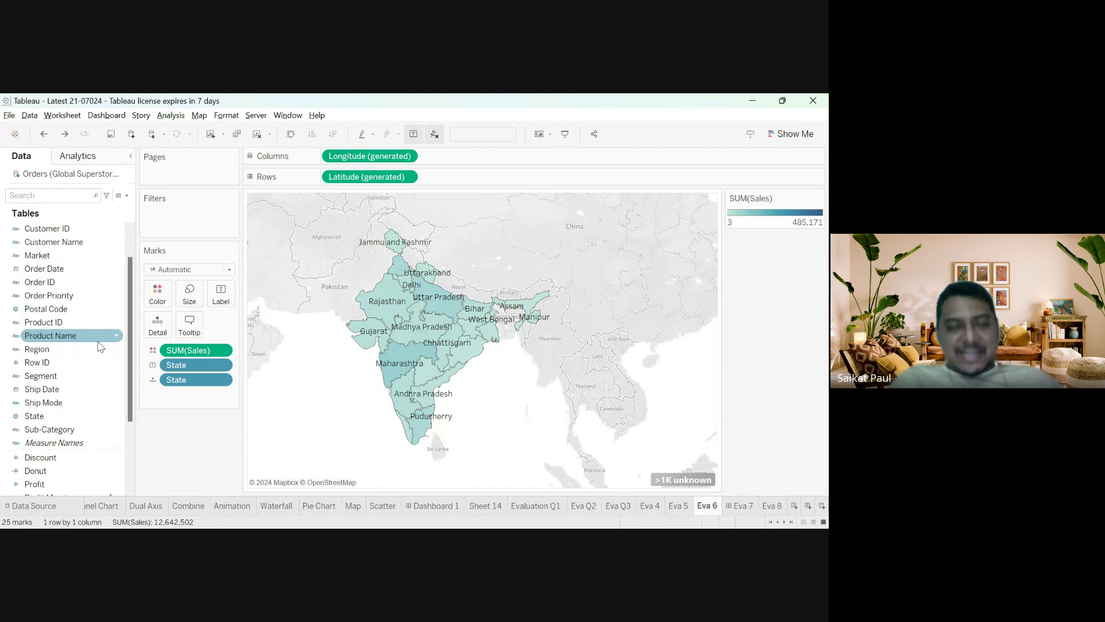
{"action": "scroll", "coordinate": [68, 363], "scroll_direction": "up", "scroll_amount": 1}
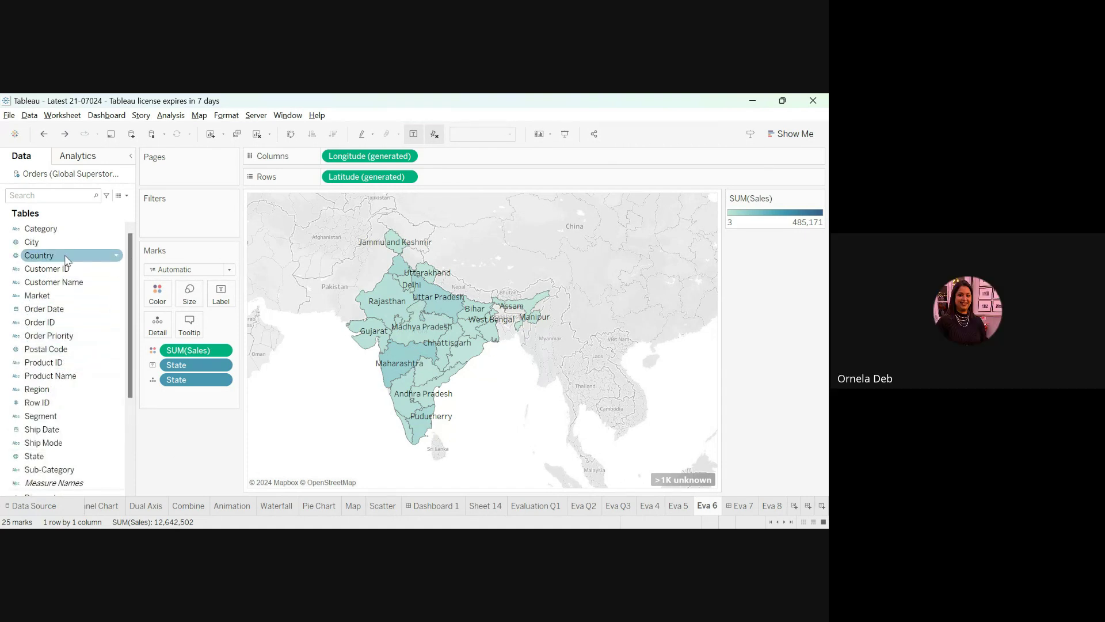
{"action": "left_click", "coordinate": [66, 259]}
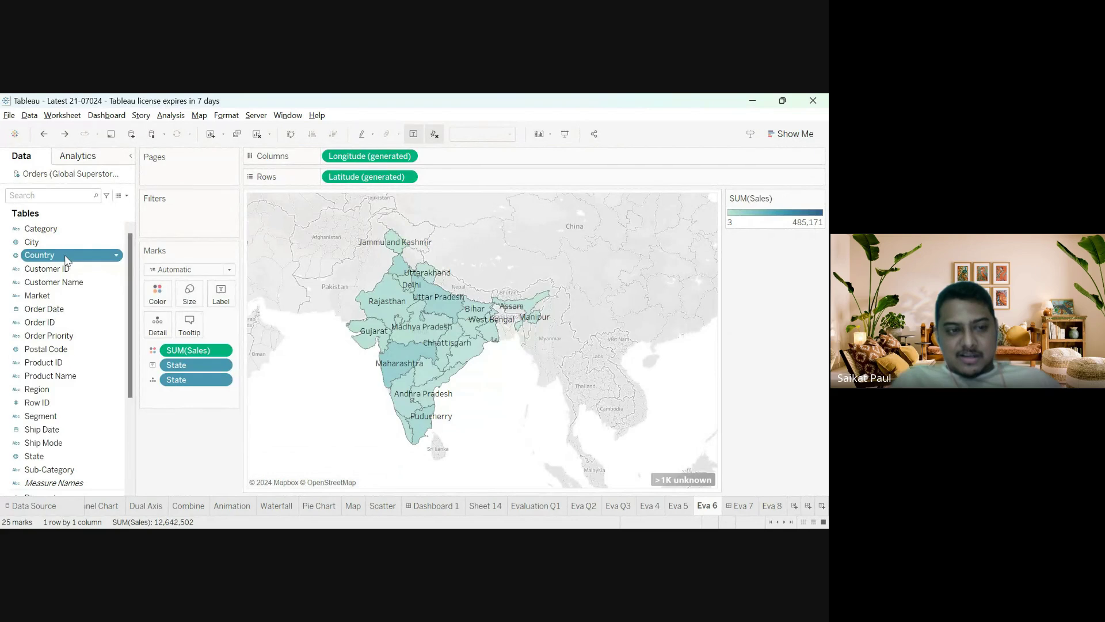
{"action": "left_click_drag", "start_coordinate": [66, 258], "coordinate": [352, 274]}
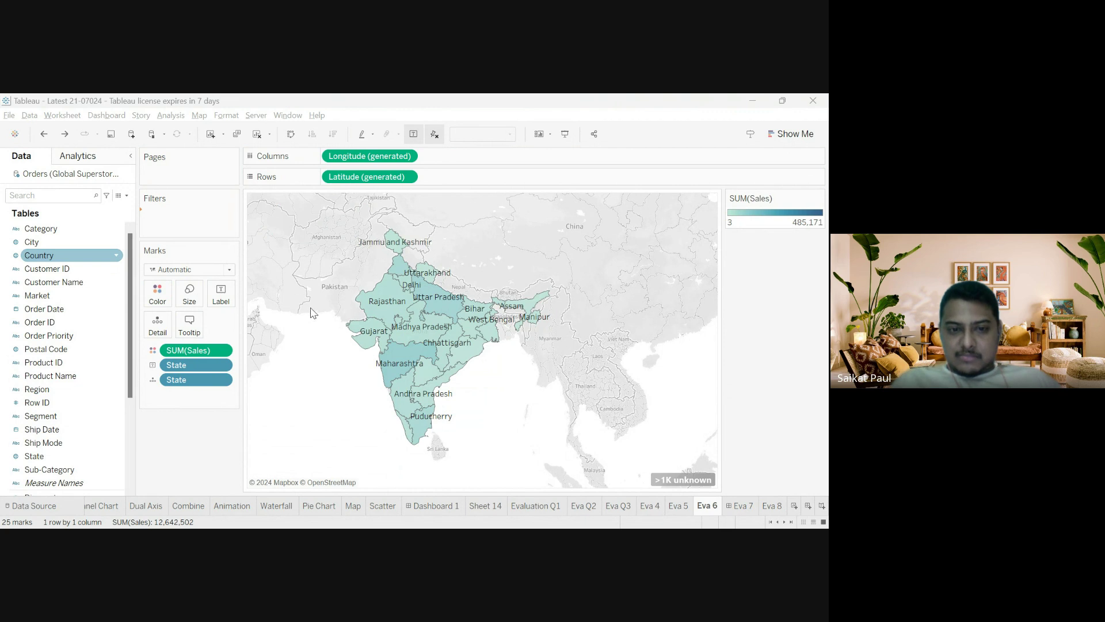
{"action": "left_click", "coordinate": [413, 472]}
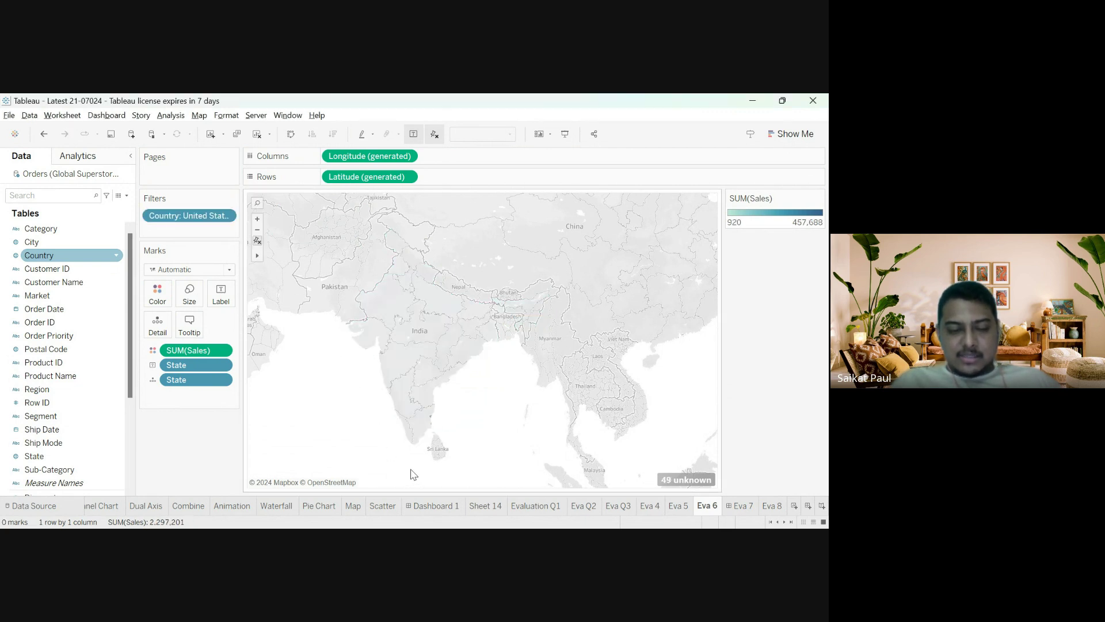
{"action": "key", "text": "ctrl+z"}
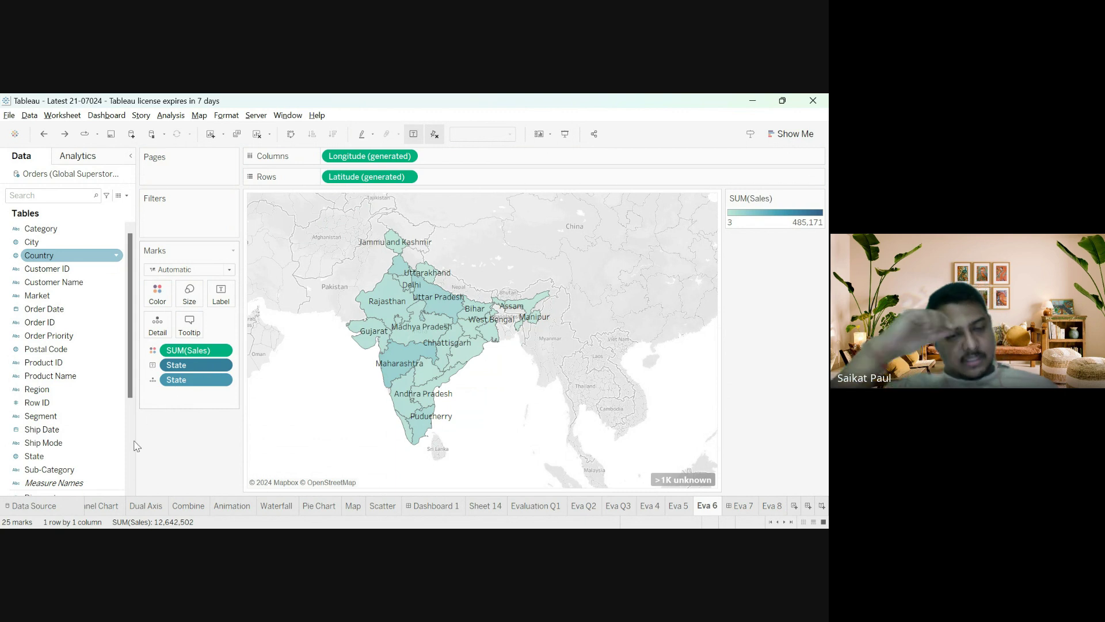
- Set the Eva 6 map's State locations to the United States and examine the Sales shading of the US states
{"action": "scroll", "coordinate": [133, 445], "scroll_direction": "down", "scroll_amount": 4}
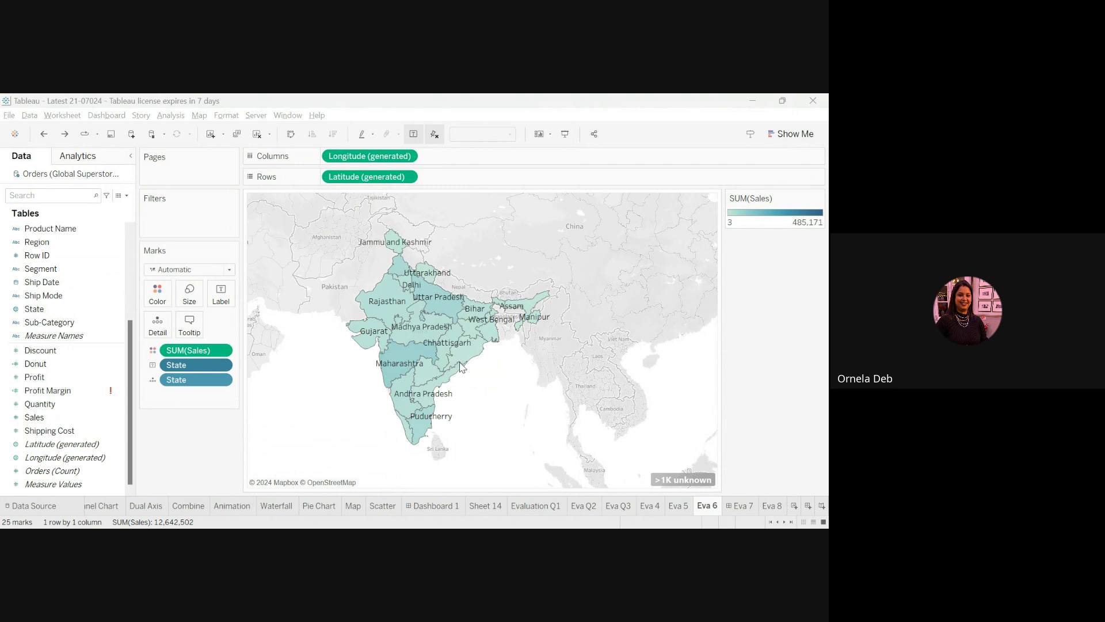
{"action": "left_click", "coordinate": [470, 418]}
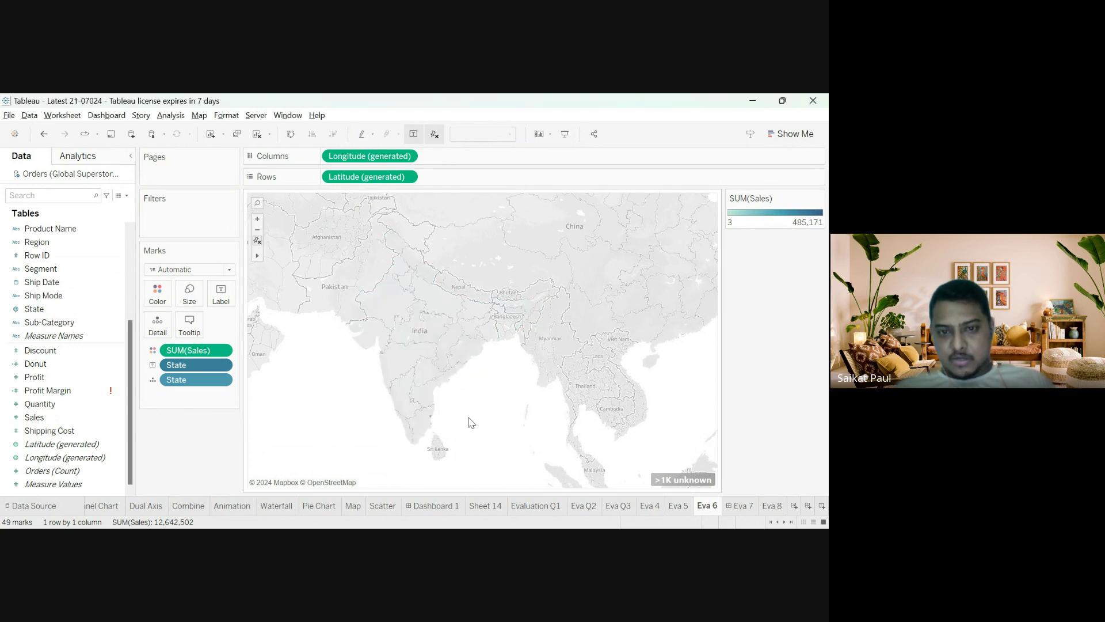
{"action": "scroll", "coordinate": [471, 420], "scroll_direction": "up", "scroll_amount": 1}
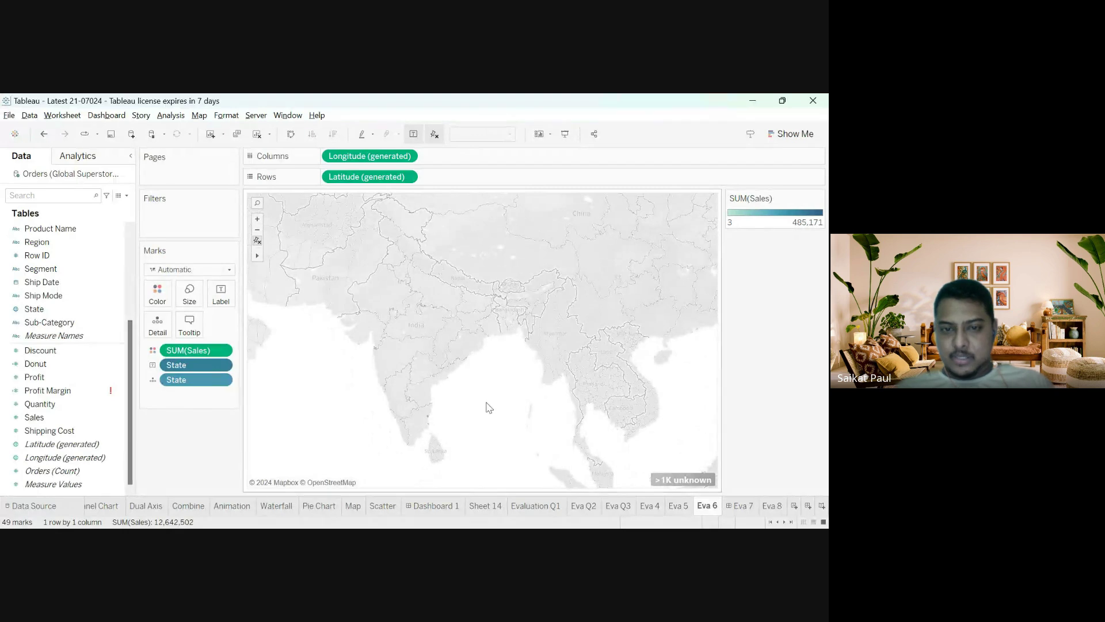
{"action": "scroll", "coordinate": [642, 416], "scroll_direction": "up", "scroll_amount": 1}
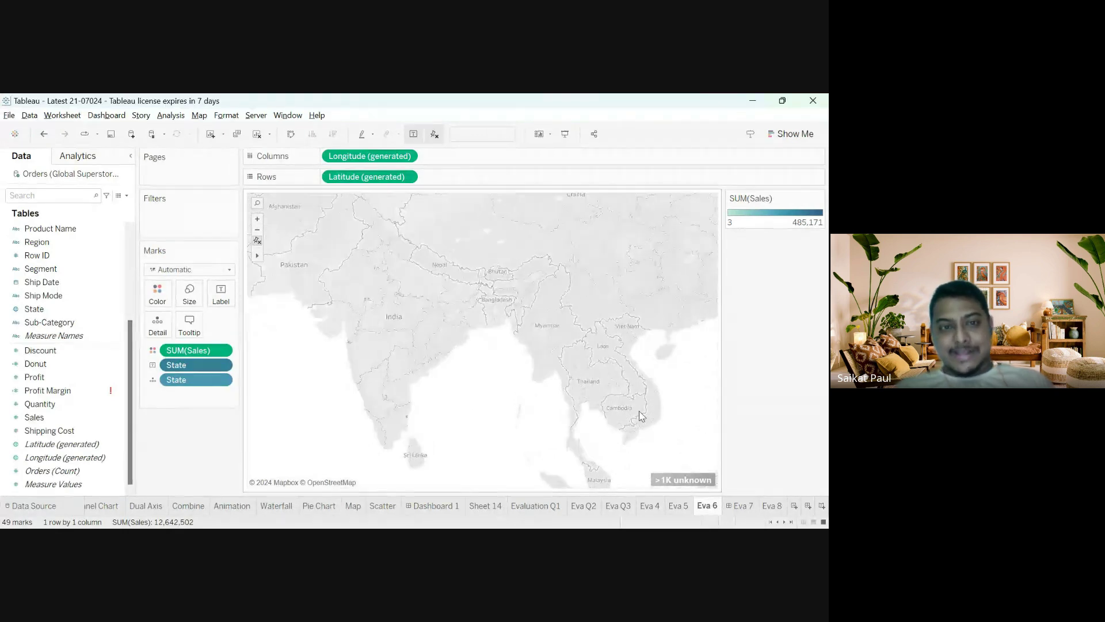
{"action": "scroll", "coordinate": [642, 415], "scroll_direction": "down", "scroll_amount": 5}
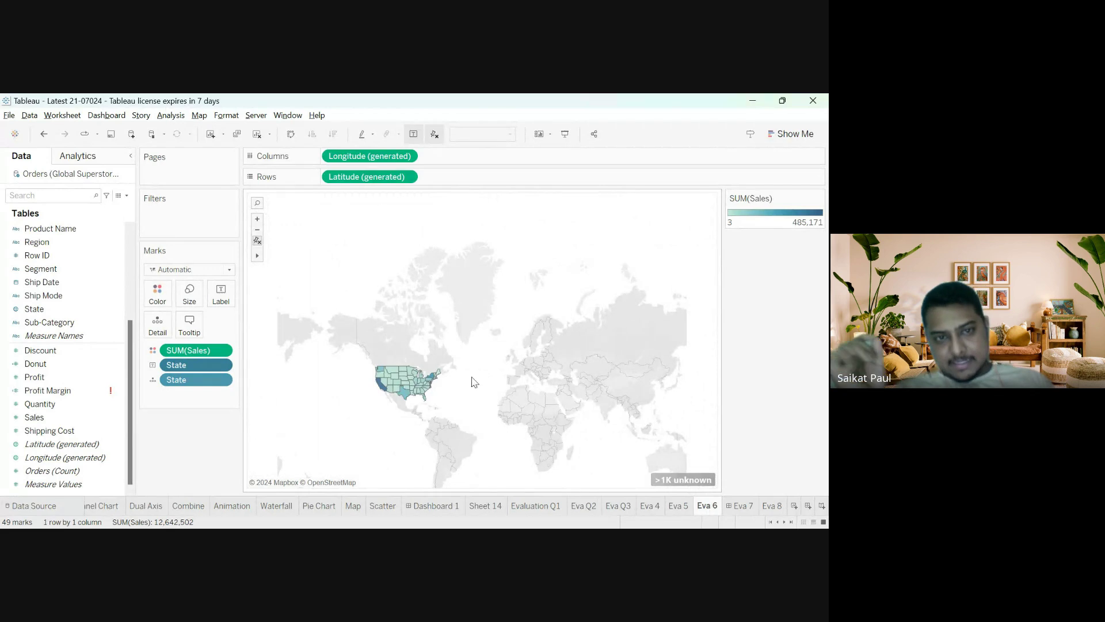
{"action": "scroll", "coordinate": [409, 370], "scroll_direction": "up", "scroll_amount": 4}
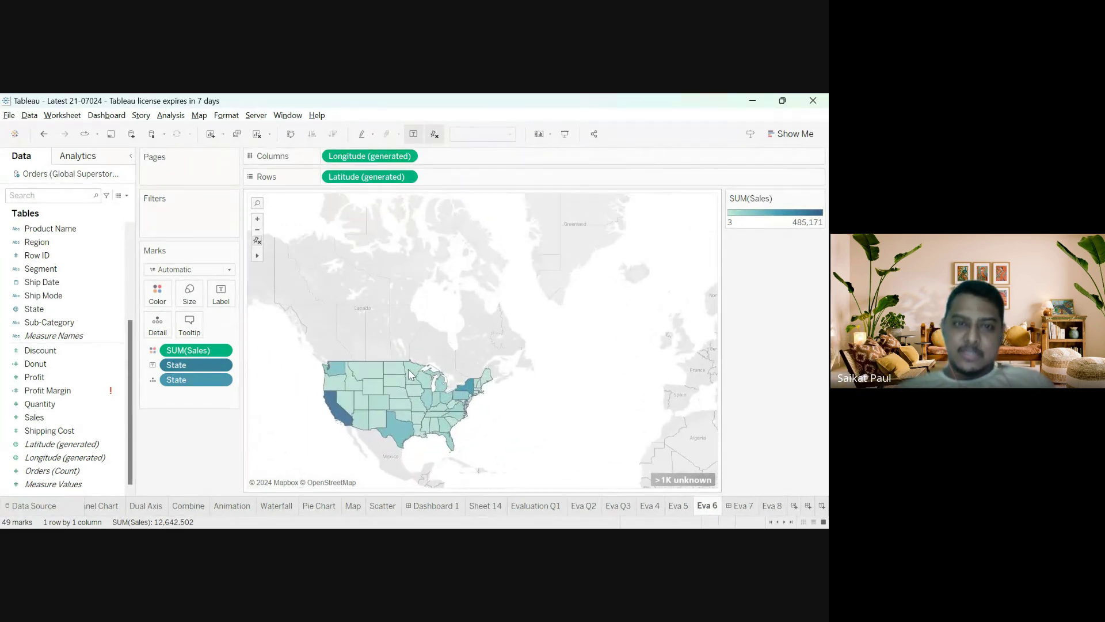
{"action": "scroll", "coordinate": [408, 372], "scroll_direction": "up", "scroll_amount": 4}
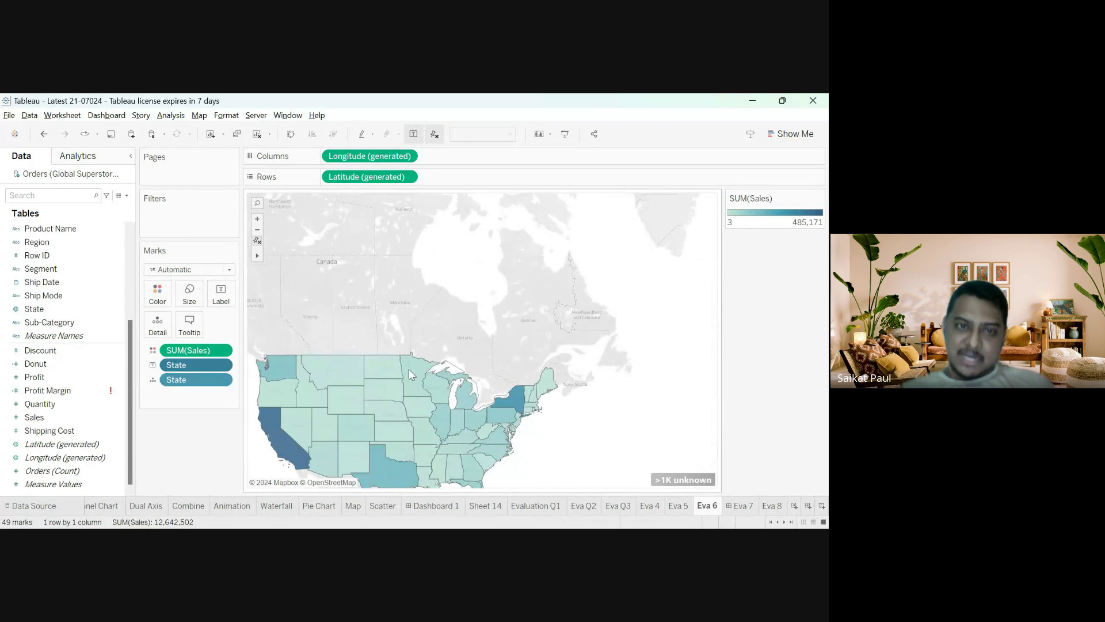
{"action": "scroll", "coordinate": [409, 373], "scroll_direction": "up", "scroll_amount": 1}
{"action": "scroll", "coordinate": [429, 368], "scroll_direction": "down", "scroll_amount": 1}
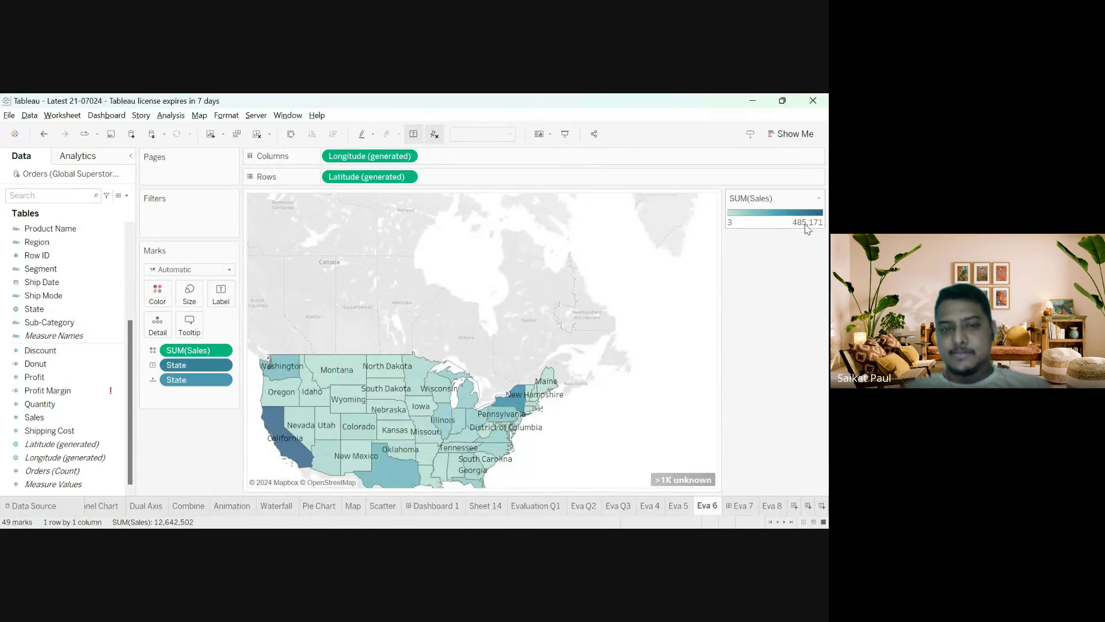
- Check the Sales of individual states on the Eva 6 map, including California
{"action": "mouse_move", "coordinate": [527, 405]}
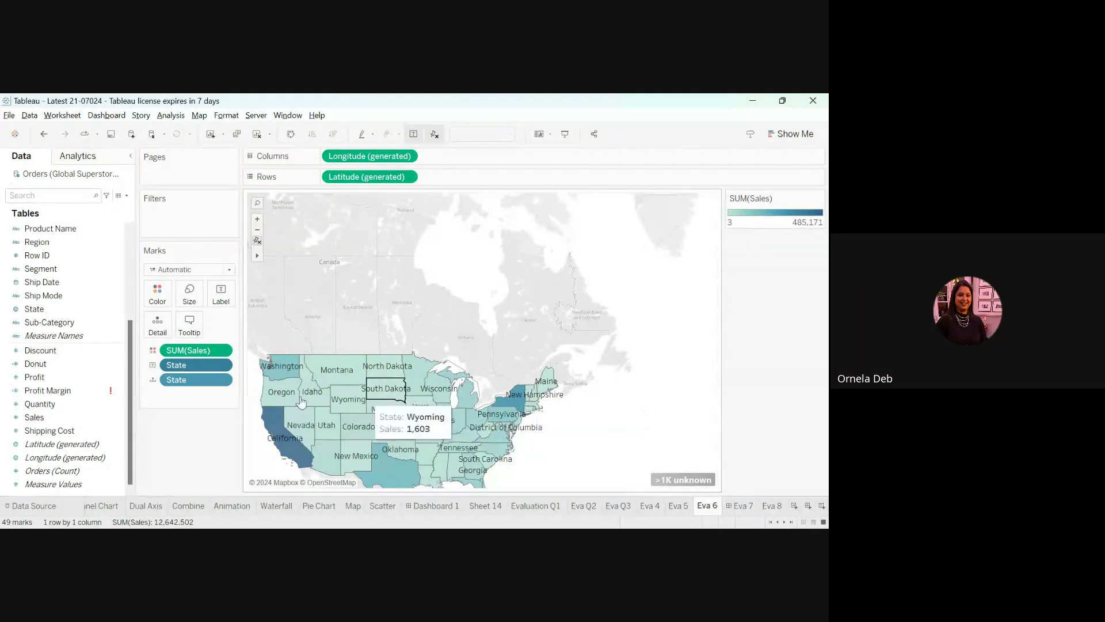
{"action": "left_click", "coordinate": [275, 439]}
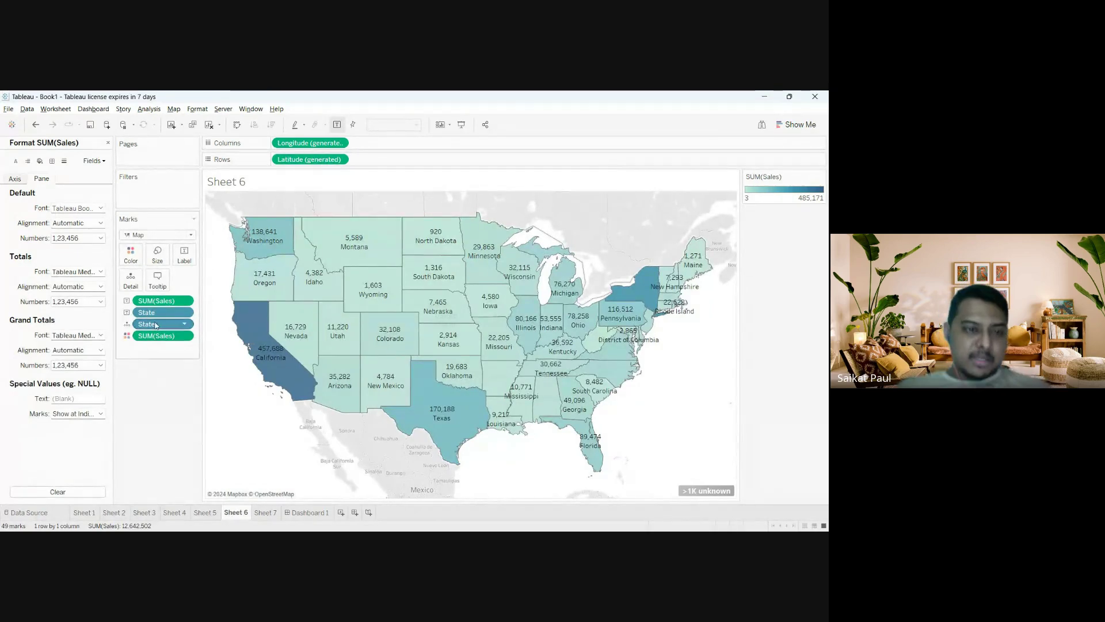
- In the Book1 workbook, remove all fields from the Sheet 6 map and close the State formatting options
{"action": "left_click_drag", "start_coordinate": [157, 337], "coordinate": [153, 391]}
{"action": "left_click_drag", "start_coordinate": [153, 313], "coordinate": [162, 394]}
{"action": "left_click_drag", "start_coordinate": [307, 162], "coordinate": [154, 357]}
{"action": "left_click_drag", "start_coordinate": [288, 144], "coordinate": [139, 364]}
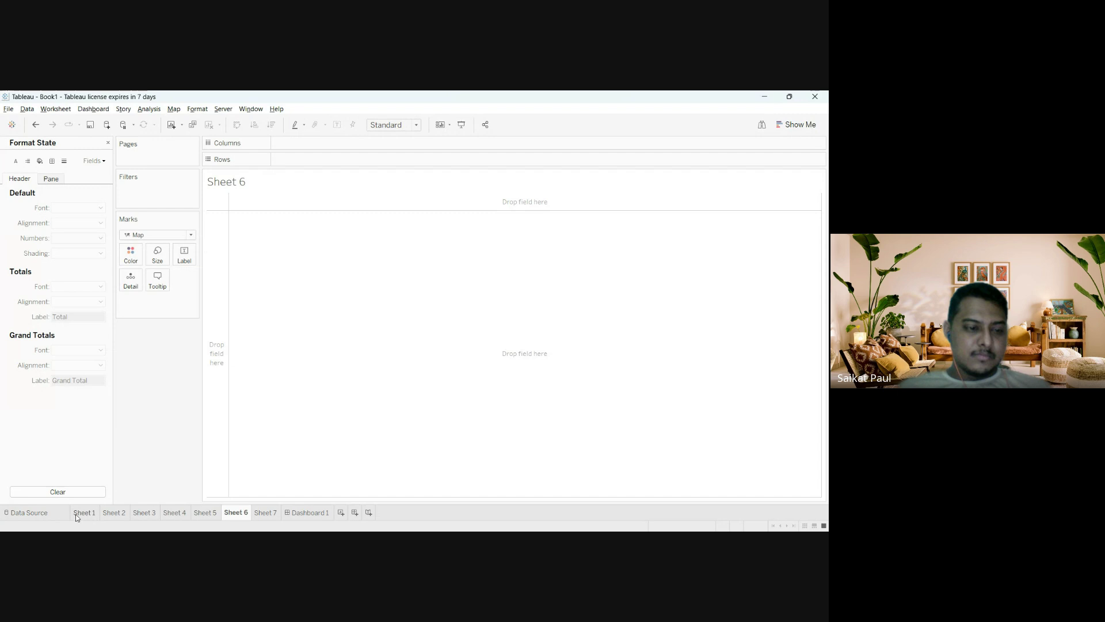
{"action": "left_click", "coordinate": [29, 512]}
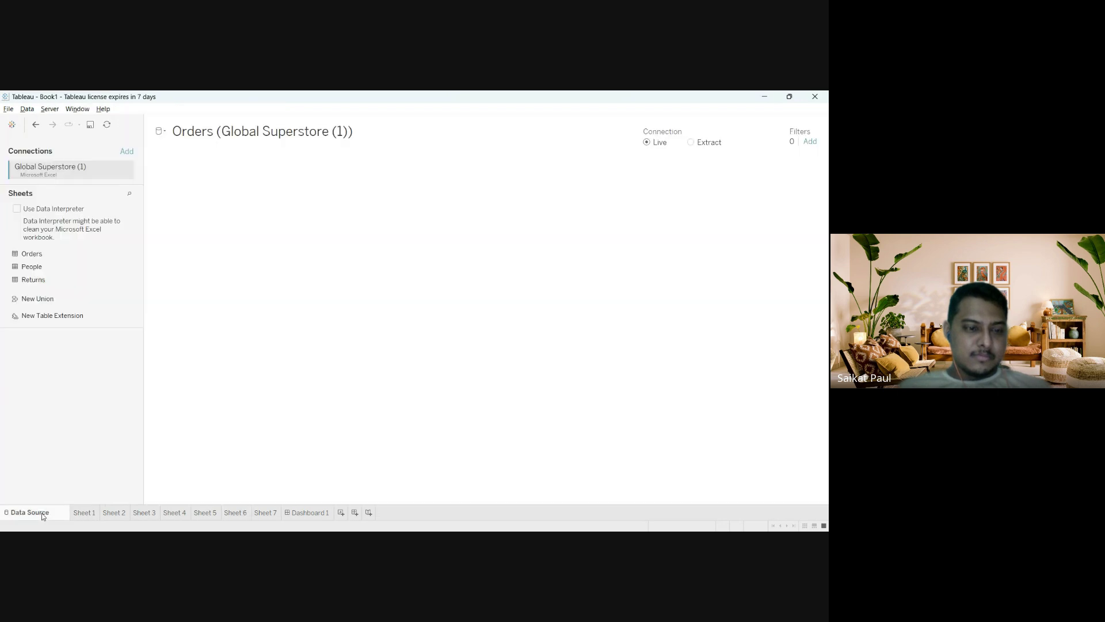
{"action": "left_click", "coordinate": [237, 513]}
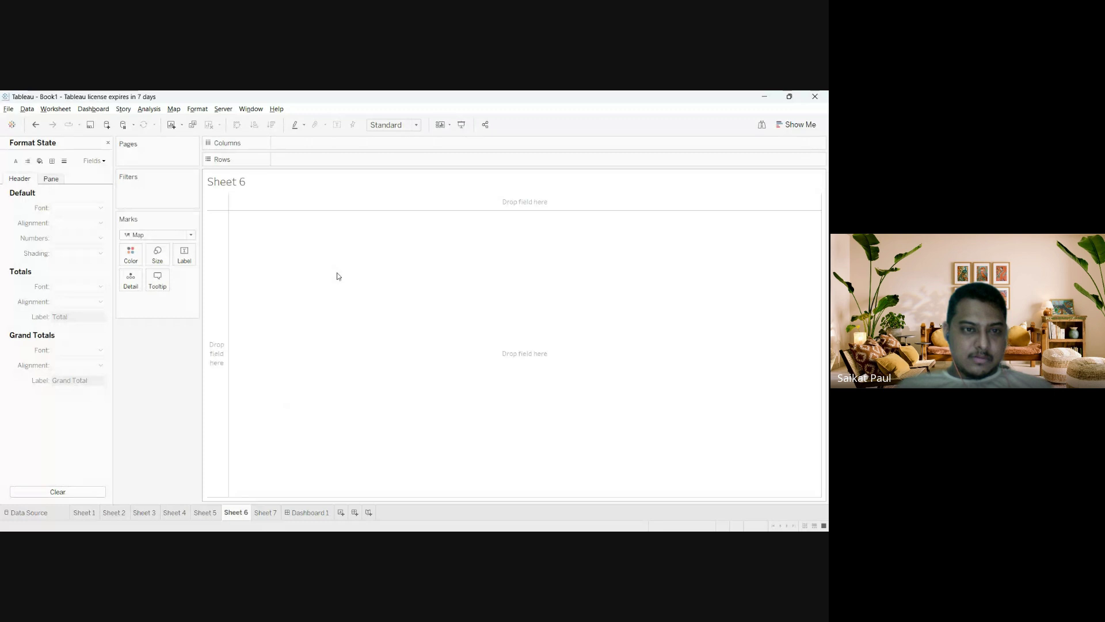
{"action": "left_click", "coordinate": [108, 143]}
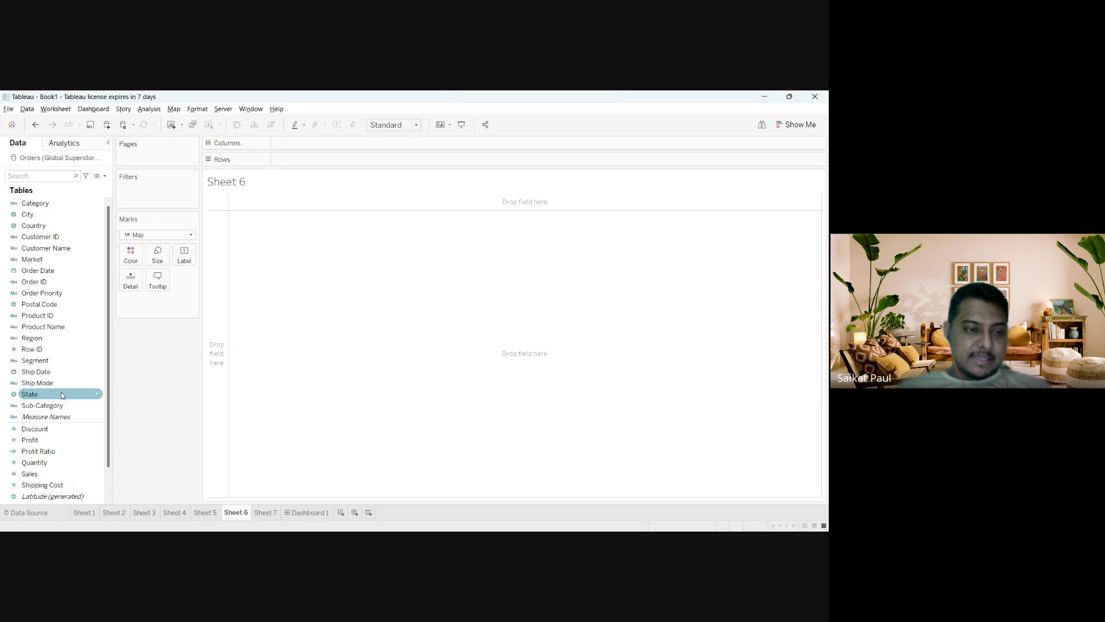
- Rebuild Sheet 6 as a filled map of Sales by State
{"action": "left_click_drag", "start_coordinate": [61, 393], "coordinate": [314, 147]}
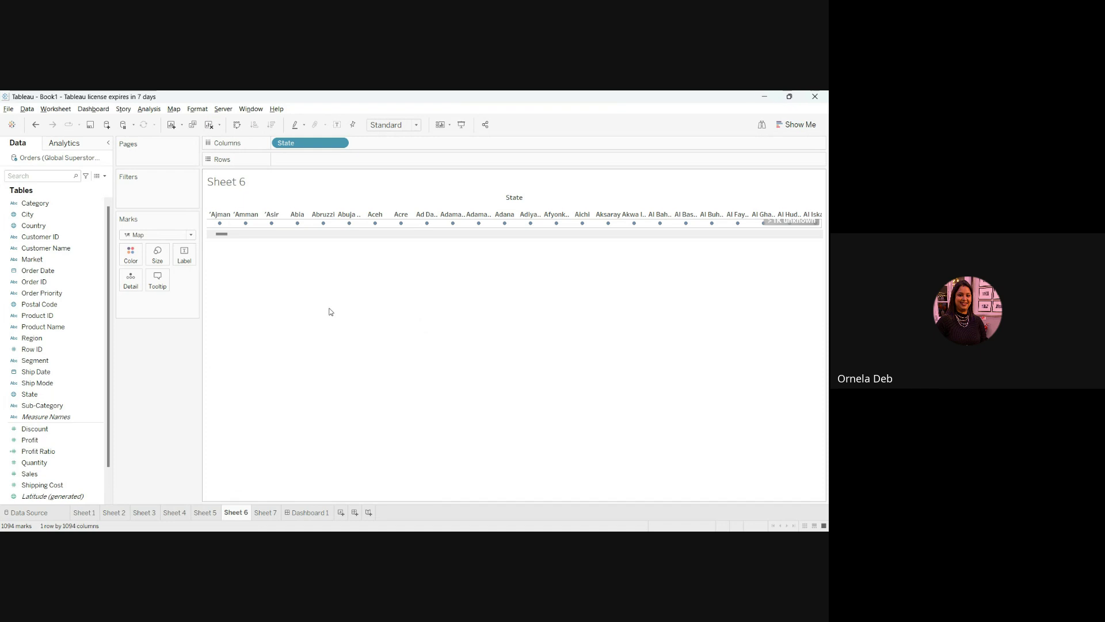
{"action": "left_click_drag", "start_coordinate": [313, 144], "coordinate": [314, 164]}
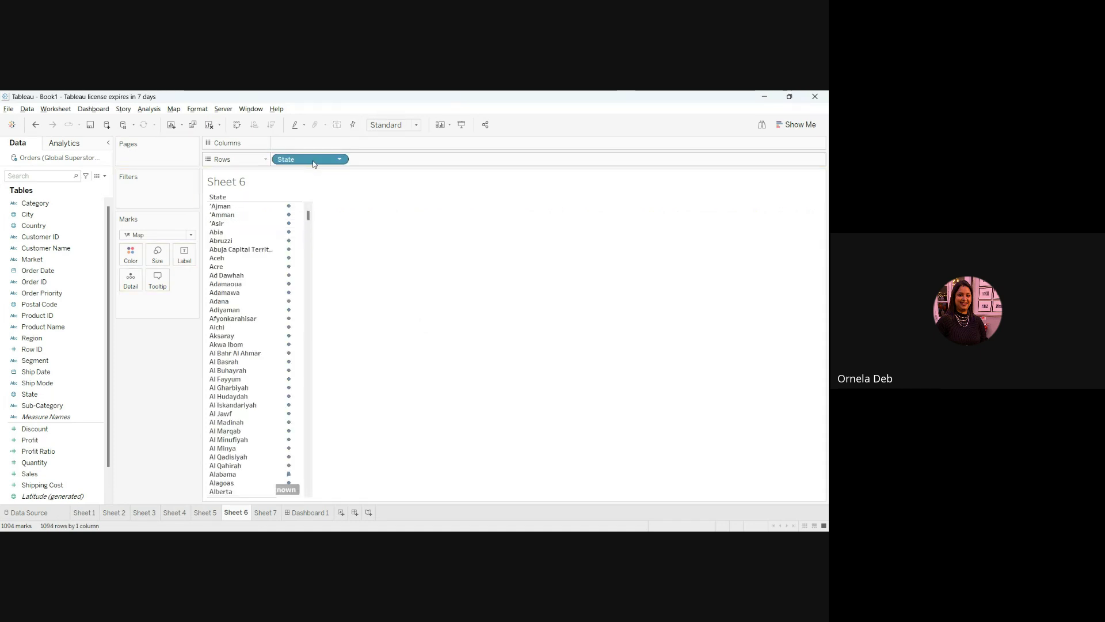
{"action": "left_click_drag", "start_coordinate": [55, 474], "coordinate": [213, 349]}
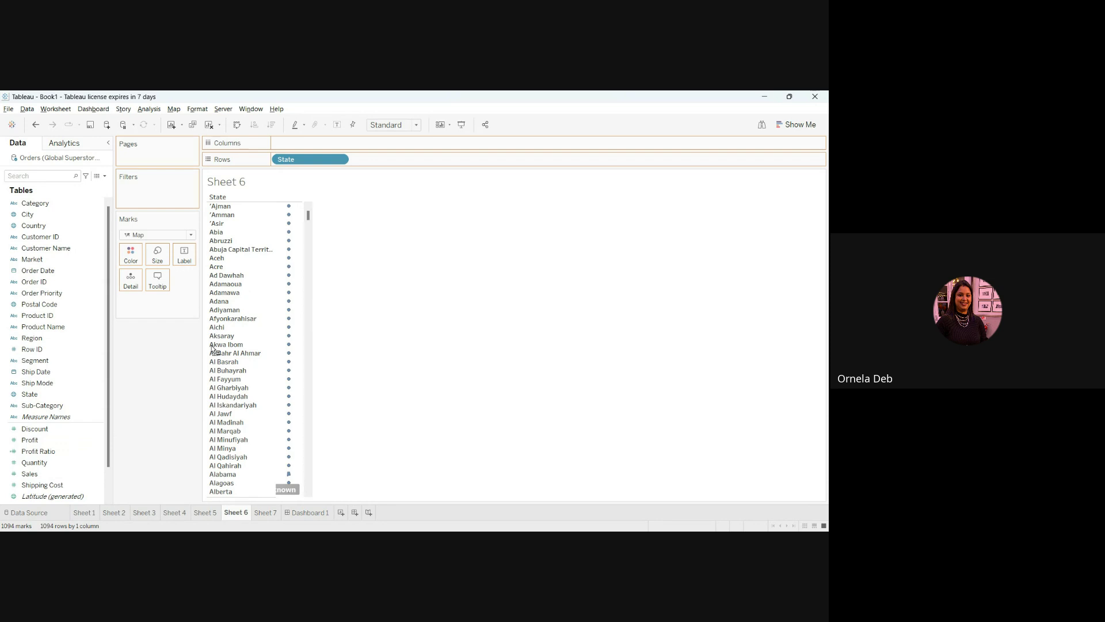
{"action": "left_click_drag", "start_coordinate": [305, 144], "coordinate": [304, 145]}
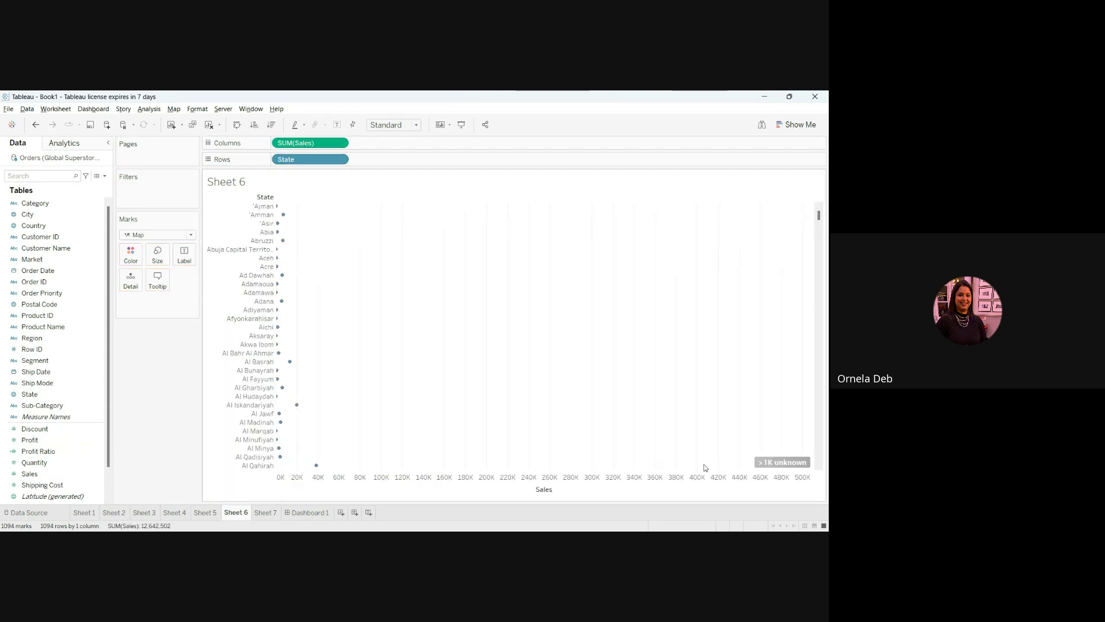
{"action": "left_click", "coordinate": [796, 122]}
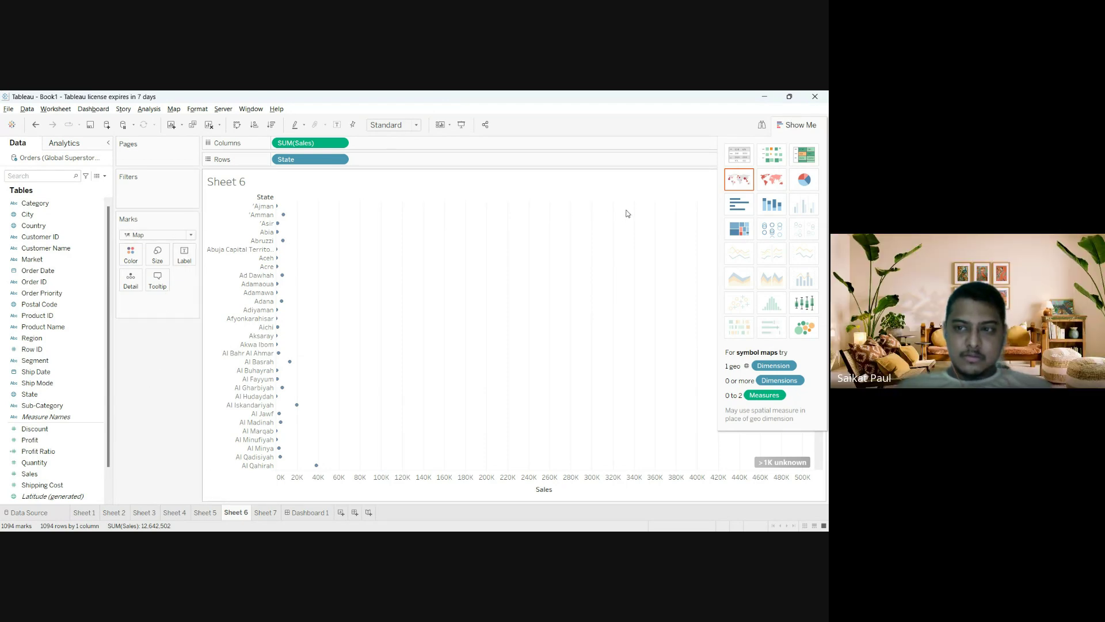
{"action": "left_click", "coordinate": [780, 176]}
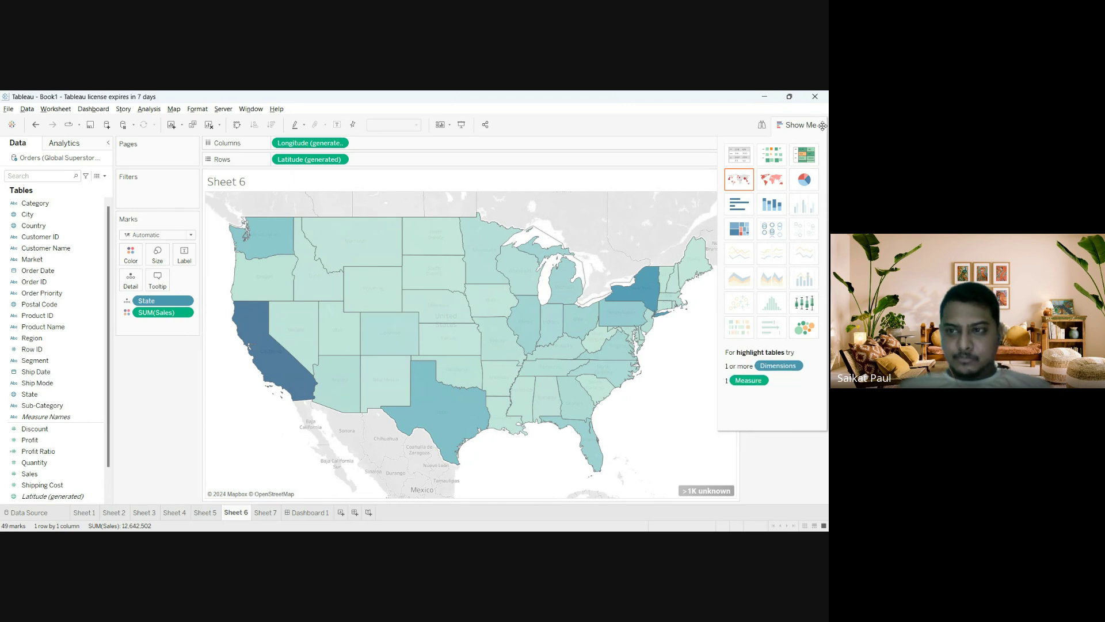
{"action": "left_click", "coordinate": [801, 122]}
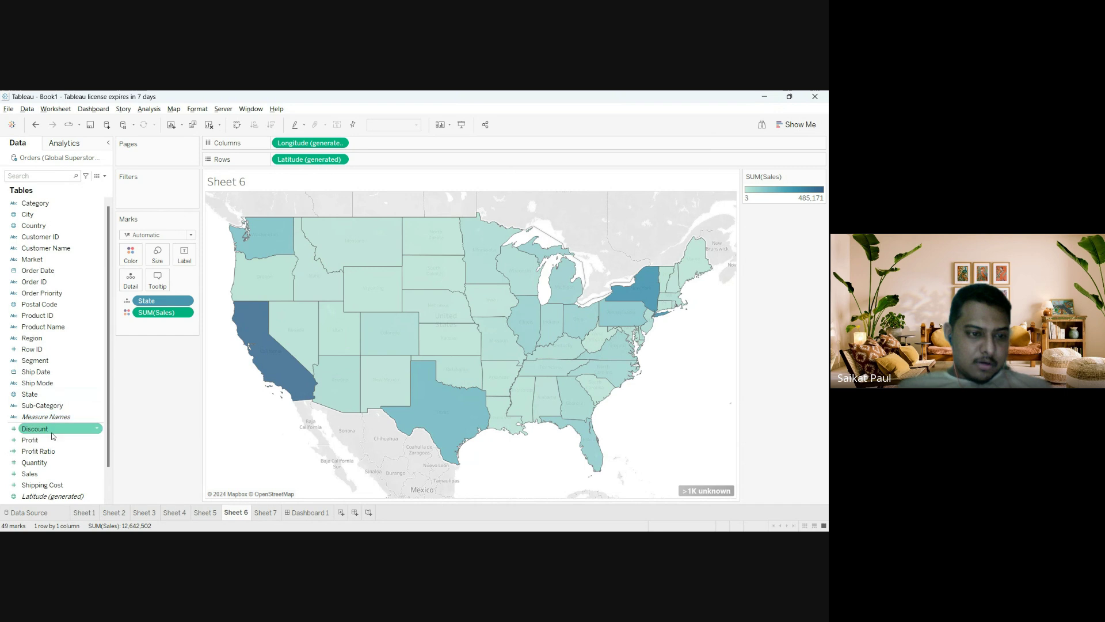
- Label each state on the Sheet 6 map with its Sales value and State name
{"action": "left_click_drag", "start_coordinate": [39, 476], "coordinate": [179, 254]}
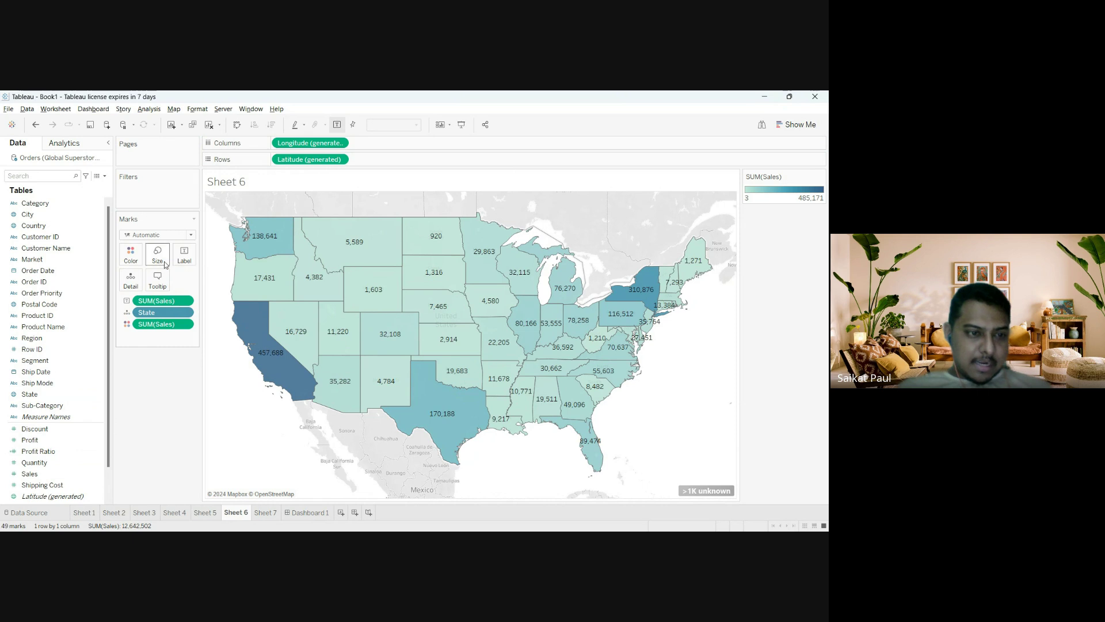
{"action": "left_click_drag", "start_coordinate": [39, 404], "coordinate": [180, 253]}
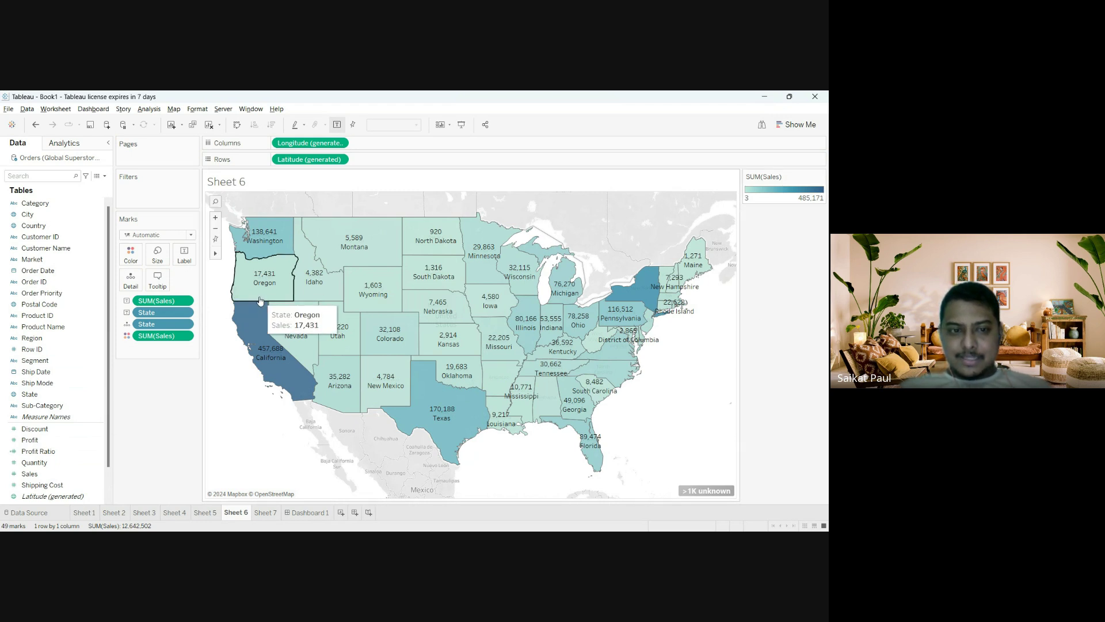
{"action": "mouse_move", "coordinate": [266, 293]}
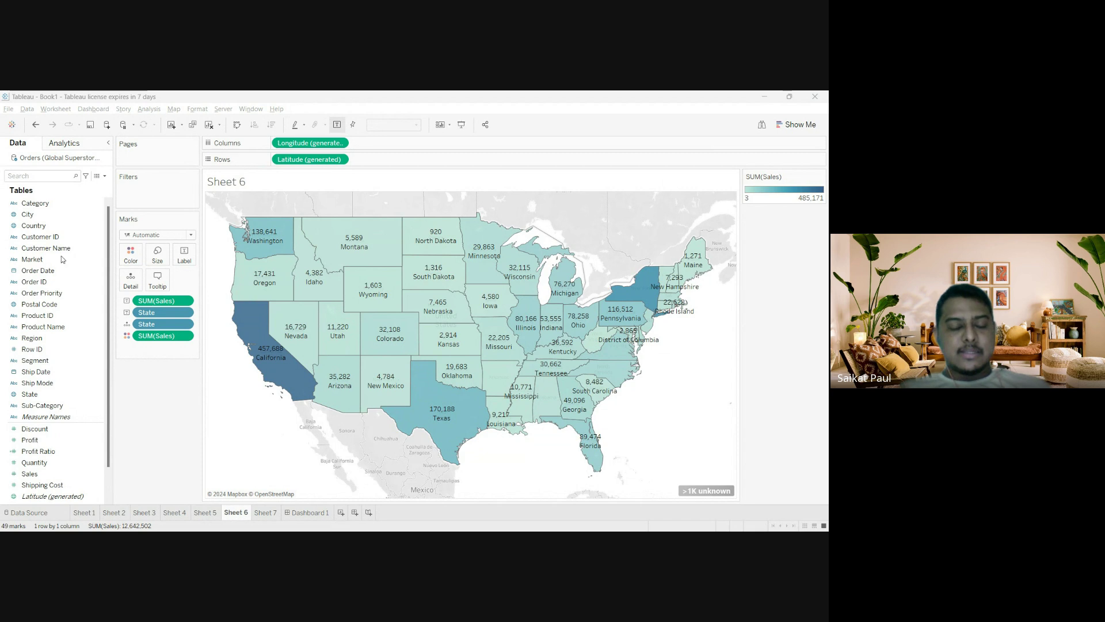
{"action": "left_click", "coordinate": [750, 363]}
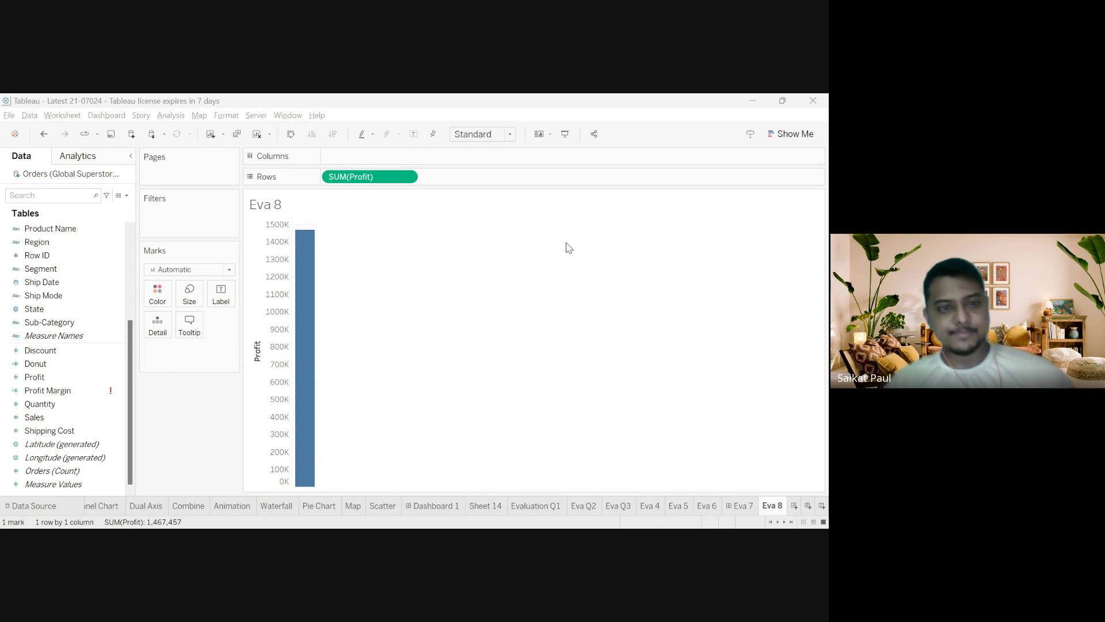
- In the Eva 8 sheet of the Latest workbook, replace the Profit Margin field with a Profit Ratio calculated field and remove Profit from the rows
{"action": "left_click", "coordinate": [73, 389]}
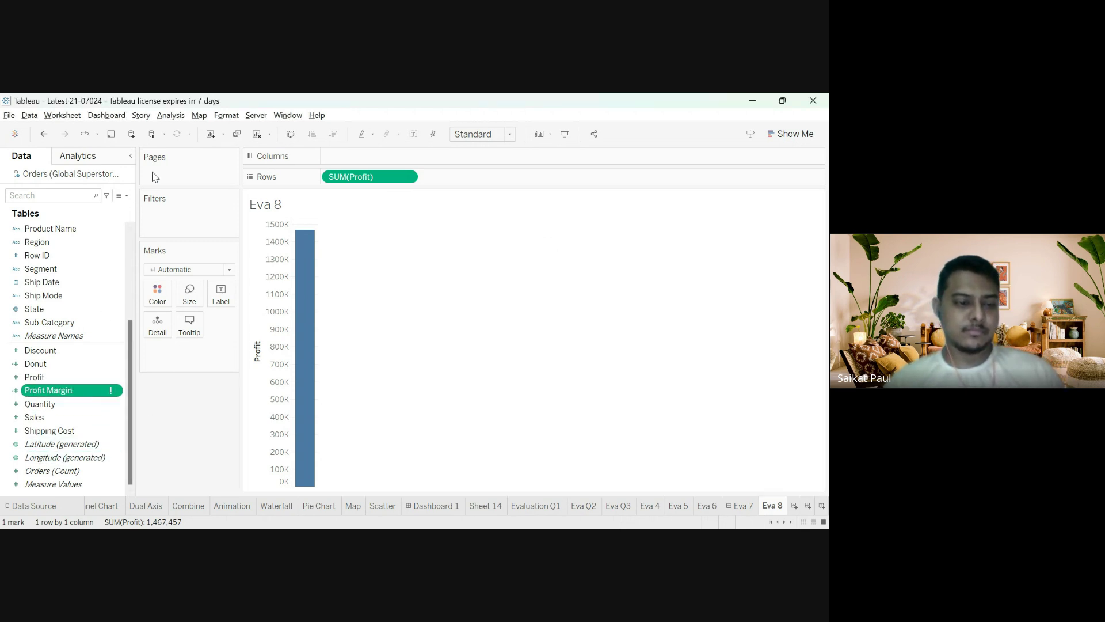
{"action": "key", "text": "Delete"}
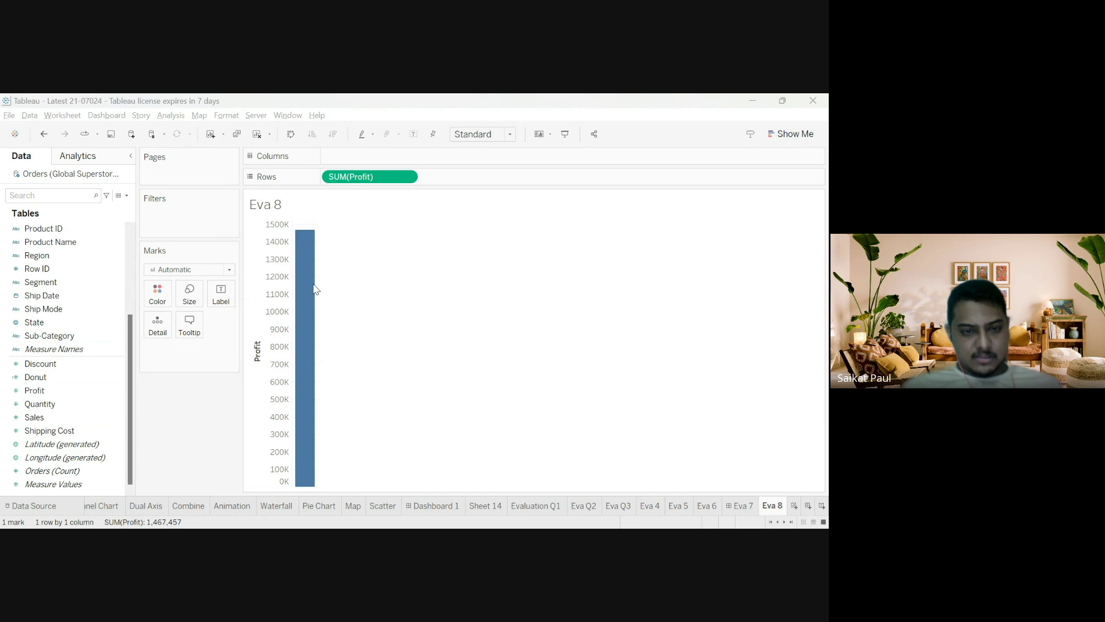
{"action": "left_click", "coordinate": [450, 407]}
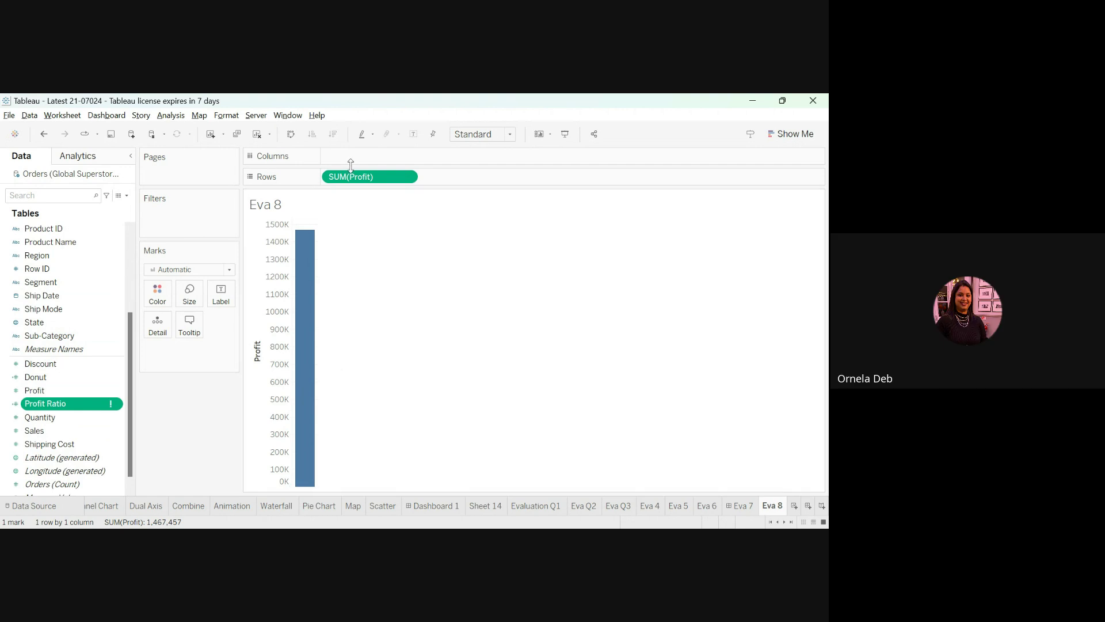
{"action": "left_click_drag", "start_coordinate": [352, 176], "coordinate": [177, 396]}
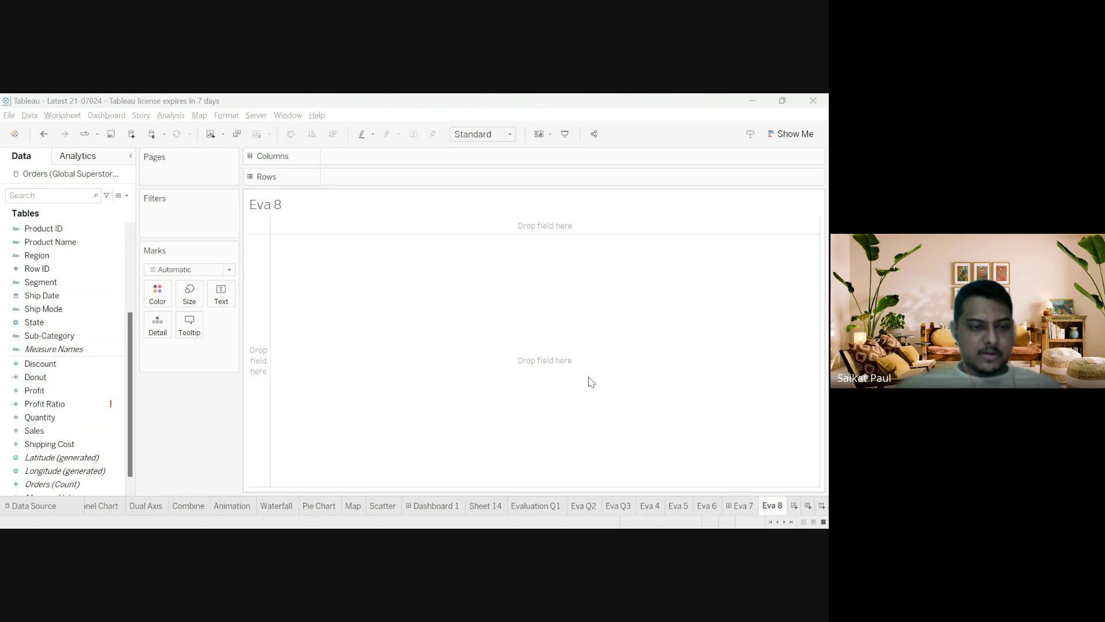
- Try adding another calculated field, and delete the resulting Calculation1 field
{"action": "left_click", "coordinate": [550, 355]}
{"action": "left_click", "coordinate": [55, 417]}
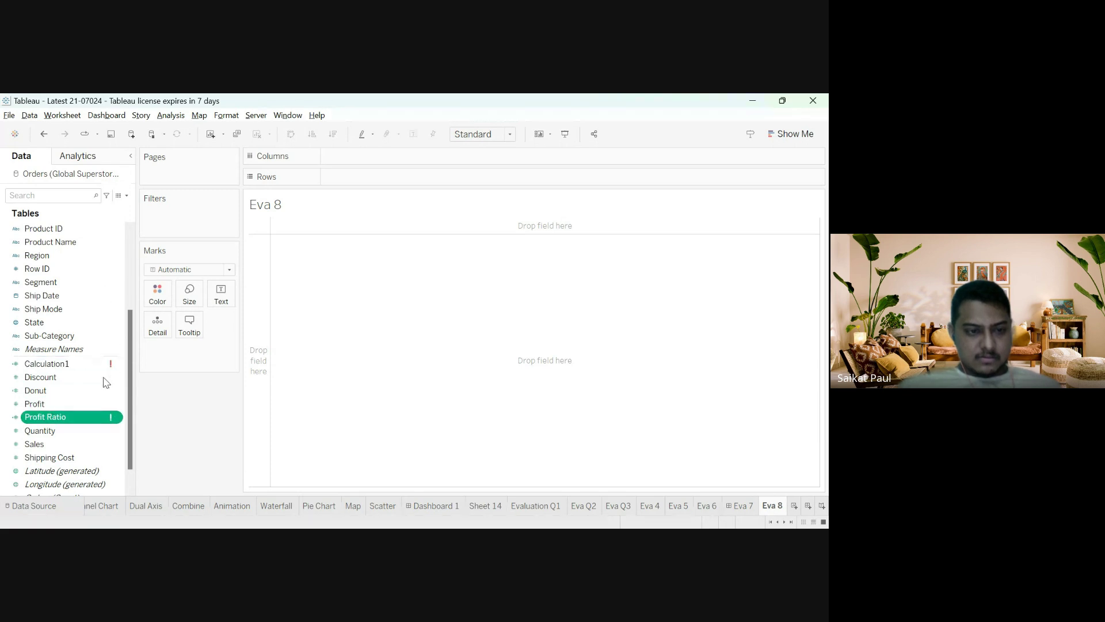
{"action": "left_click", "coordinate": [128, 197]}
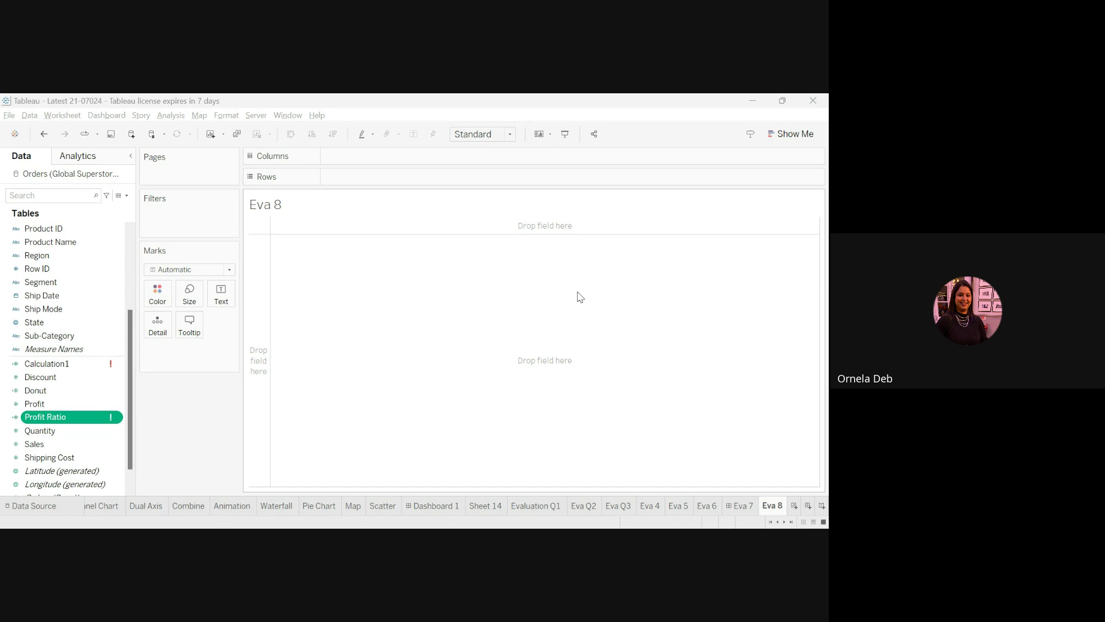
{"action": "left_click", "coordinate": [48, 368]}
{"action": "key", "text": "Delete"}
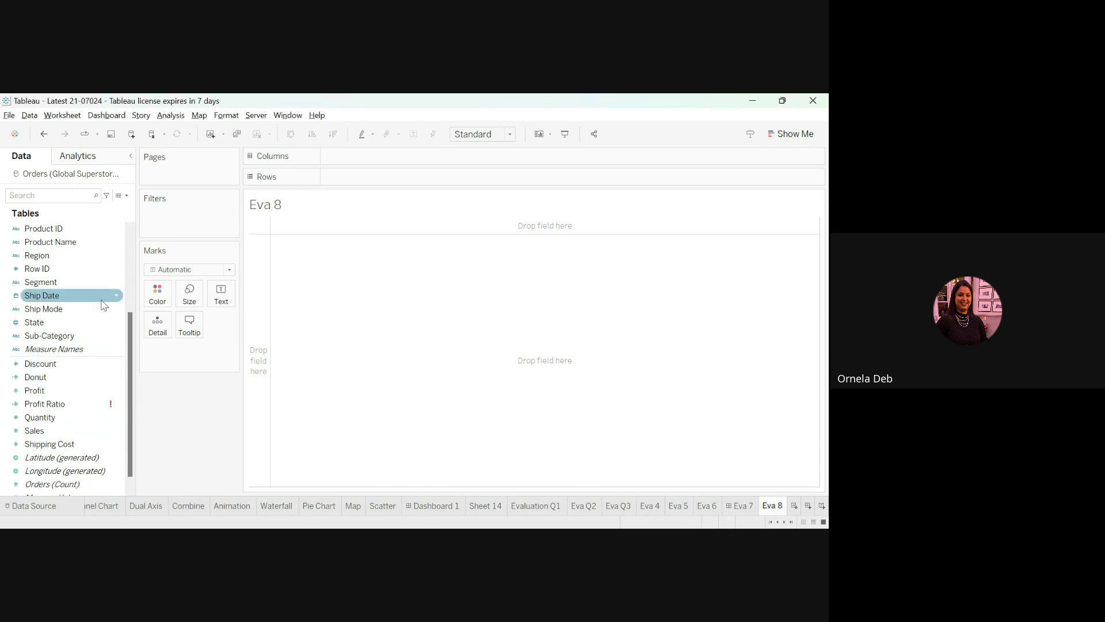
- Correct the Profit Ratio calculation and plot it as bars by Sub-Category in Eva 8
{"action": "left_click", "coordinate": [61, 430]}
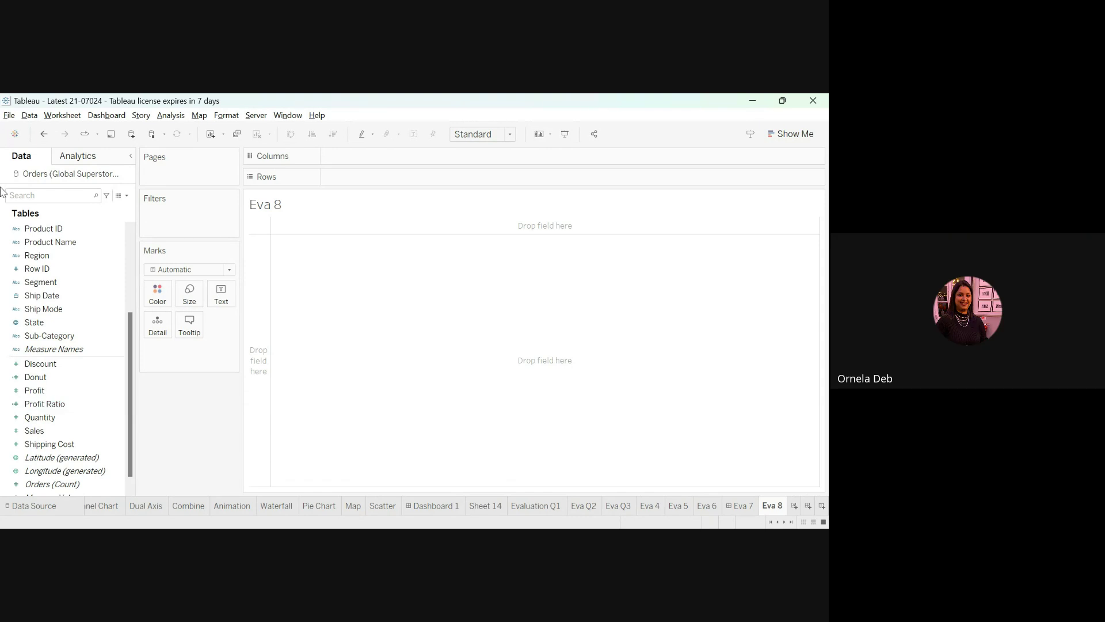
{"action": "left_click_drag", "start_coordinate": [70, 336], "coordinate": [350, 174]}
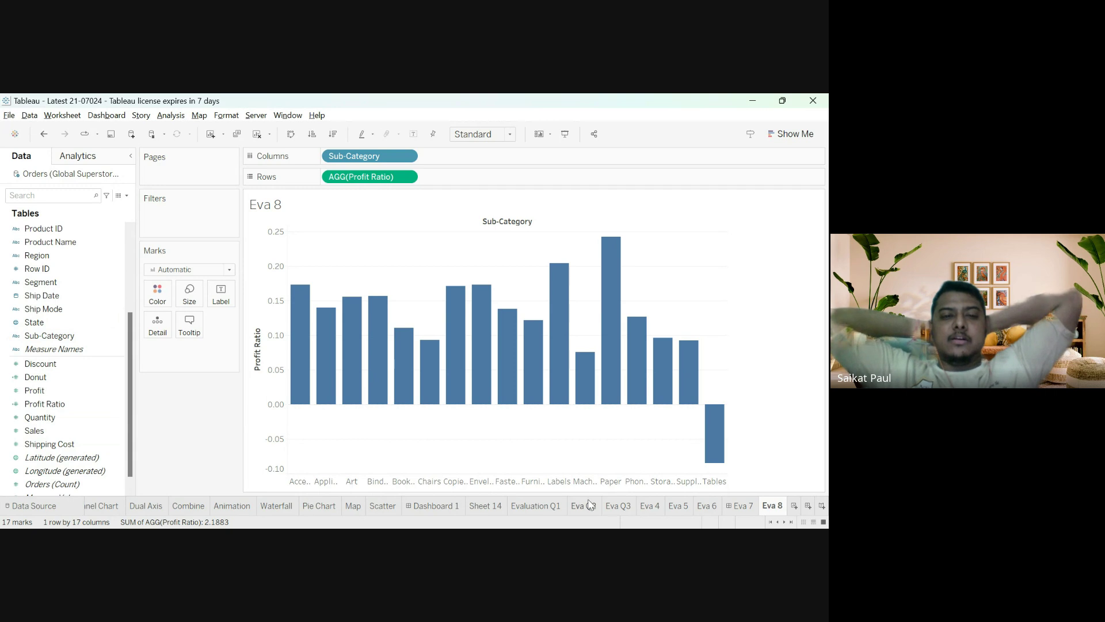
- Sort the Sub-Category bars in descending order of Profit Ratio and clear the Fasteners selection
{"action": "left_click", "coordinate": [507, 482]}
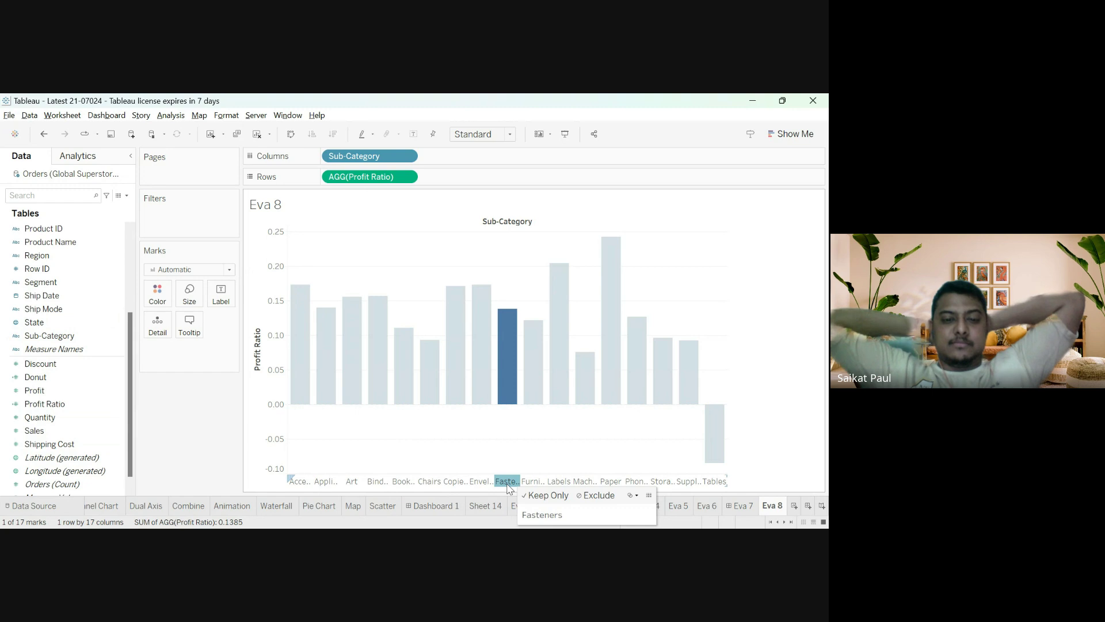
{"action": "left_click", "coordinate": [258, 324]}
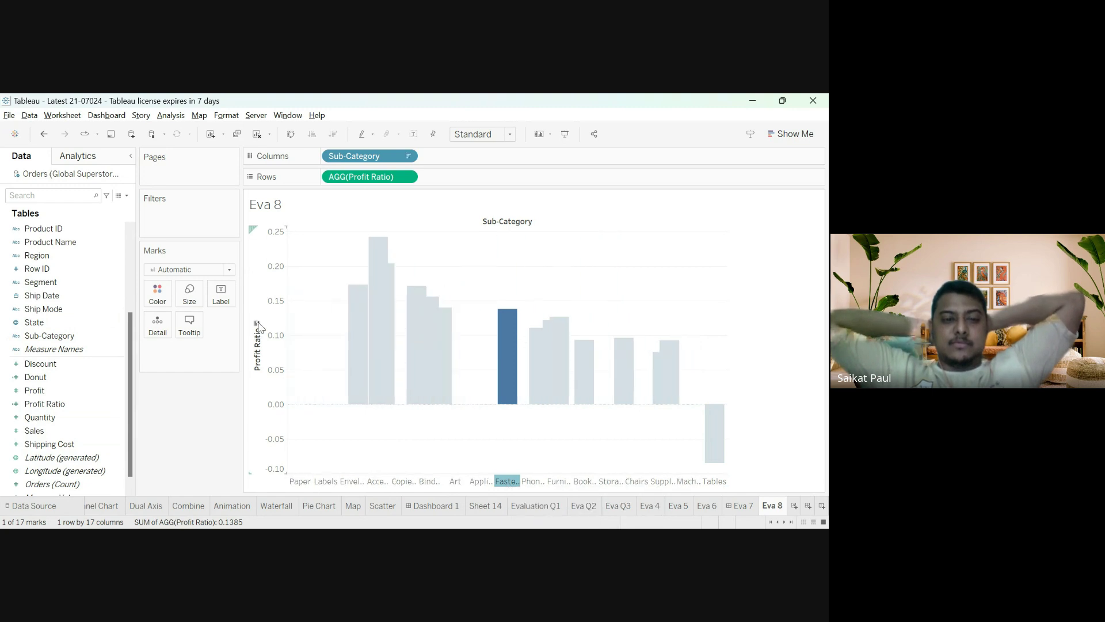
{"action": "left_click", "coordinate": [174, 458]}
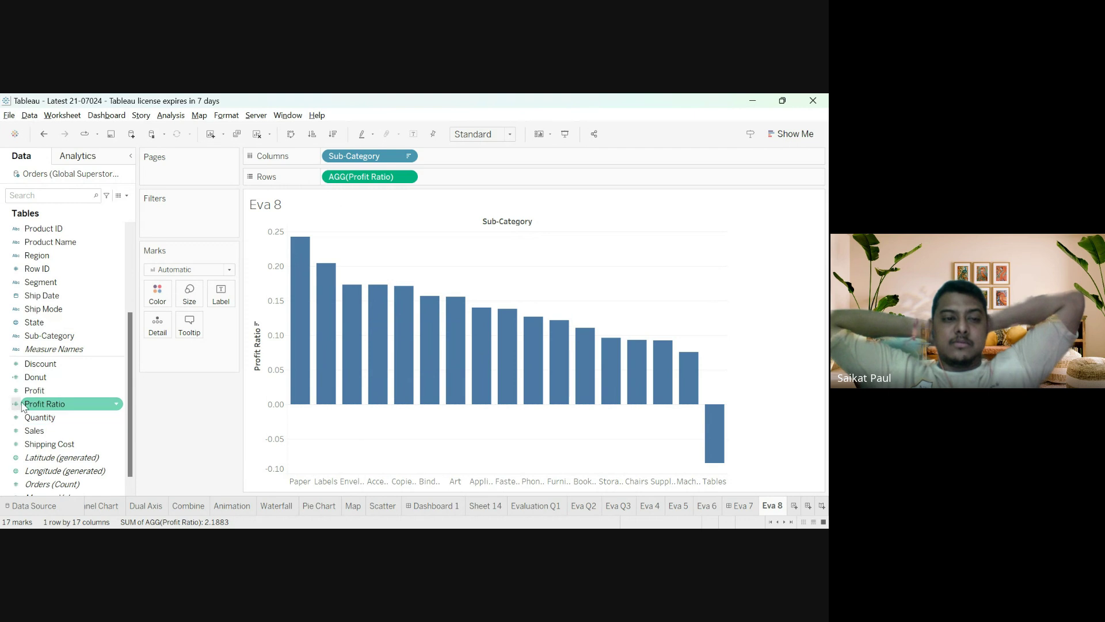
- Label the Eva 8 bars with Profit Ratio and format the label numbers to two decimal places
{"action": "left_click_drag", "start_coordinate": [23, 407], "coordinate": [227, 299]}
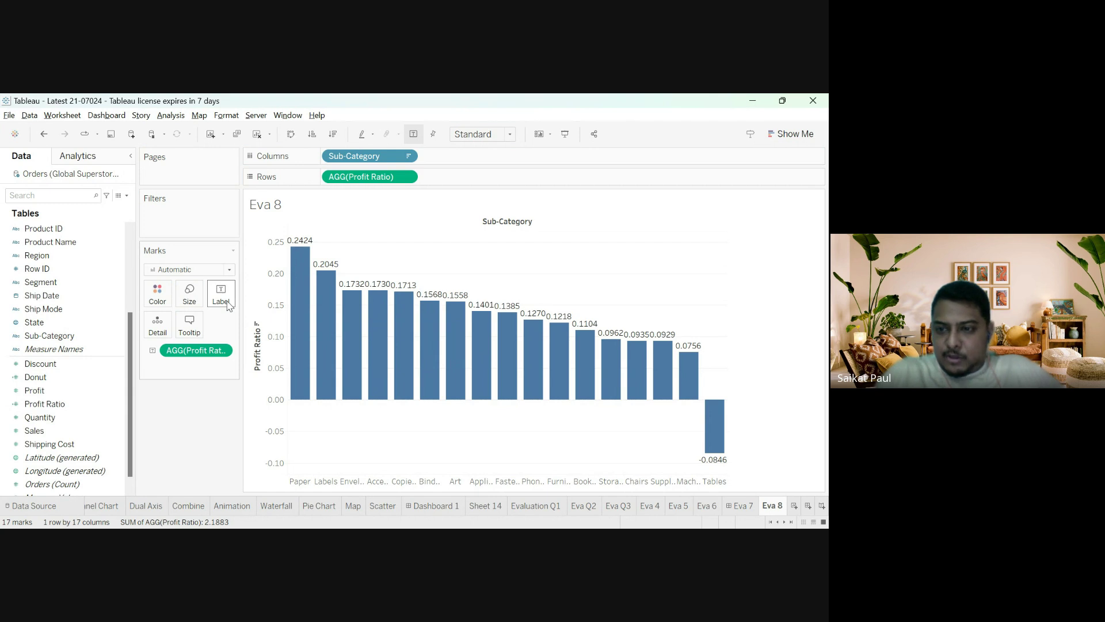
{"action": "right_click", "coordinate": [212, 349]}
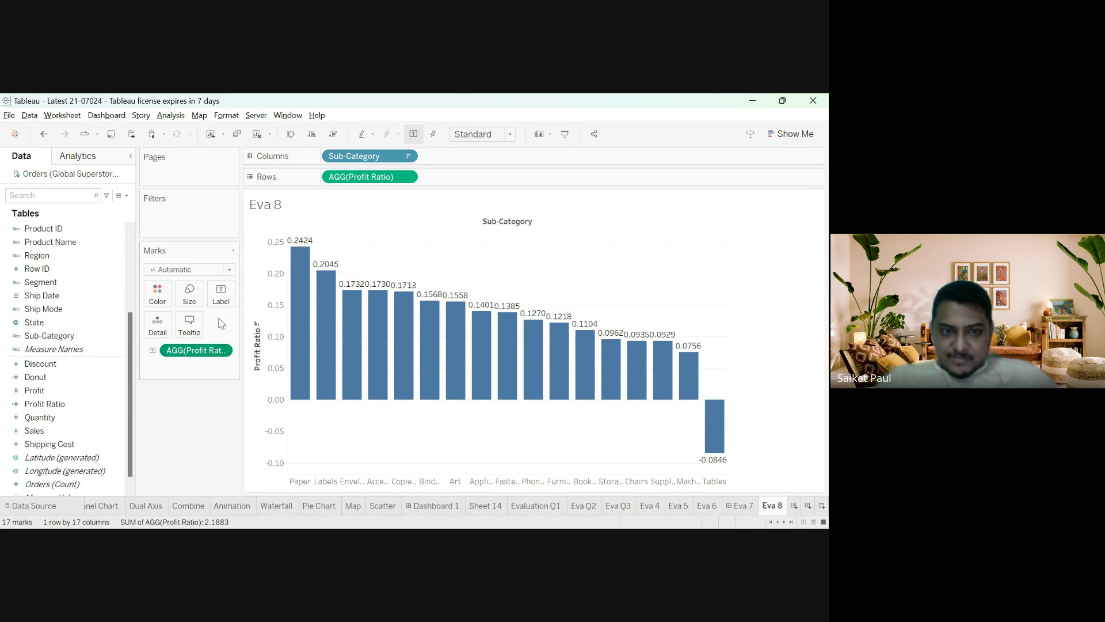
{"action": "left_click", "coordinate": [255, 403]}
{"action": "left_click", "coordinate": [108, 268]}
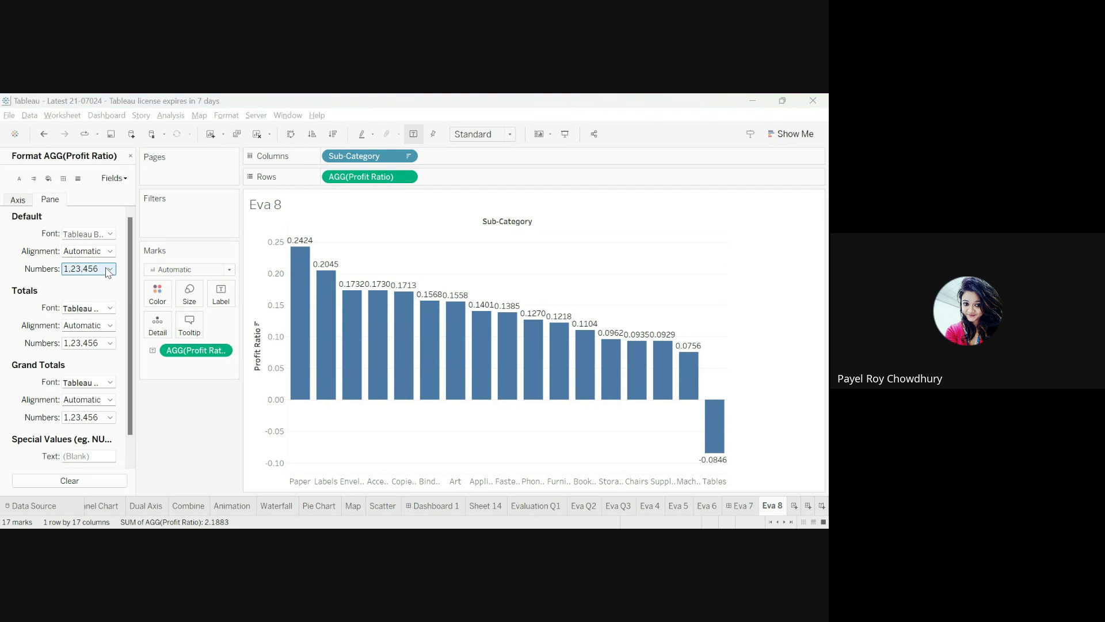
{"action": "left_click", "coordinate": [109, 294]}
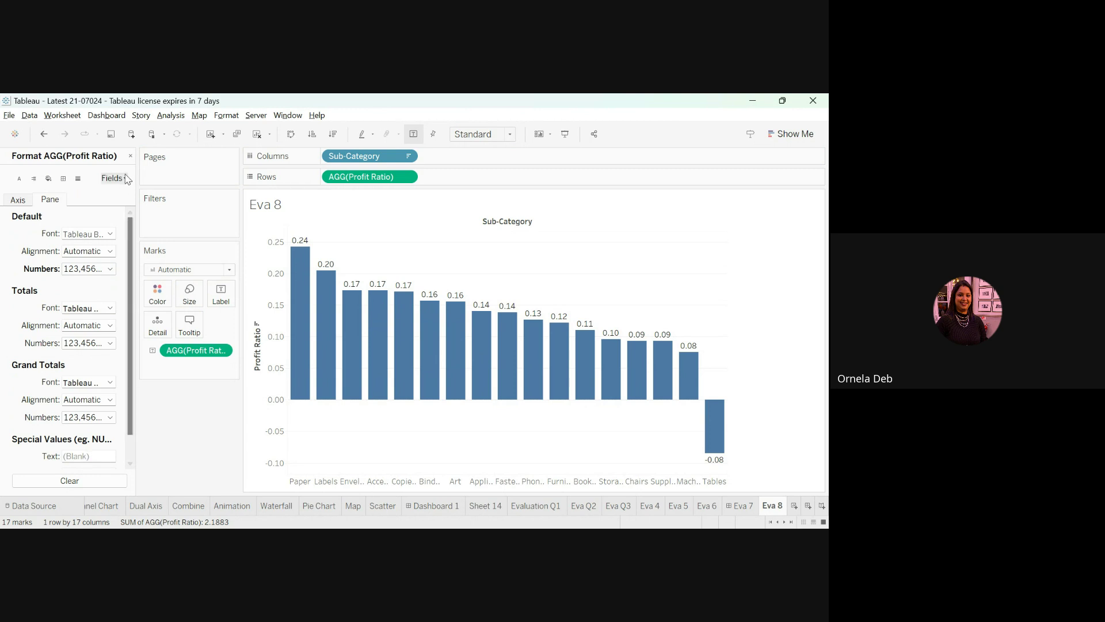
{"action": "left_click", "coordinate": [130, 155]}
- Edit the Profit Ratio calculation so the ratio is multiplied by 100
{"action": "left_click", "coordinate": [84, 411]}
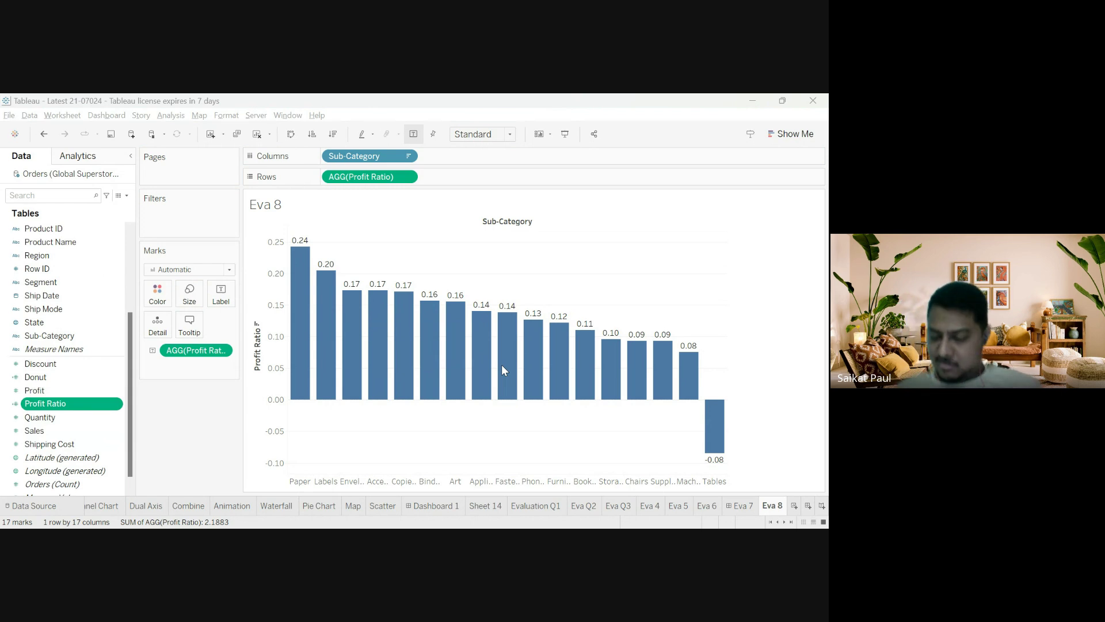
{"action": "left_click", "coordinate": [543, 352]}
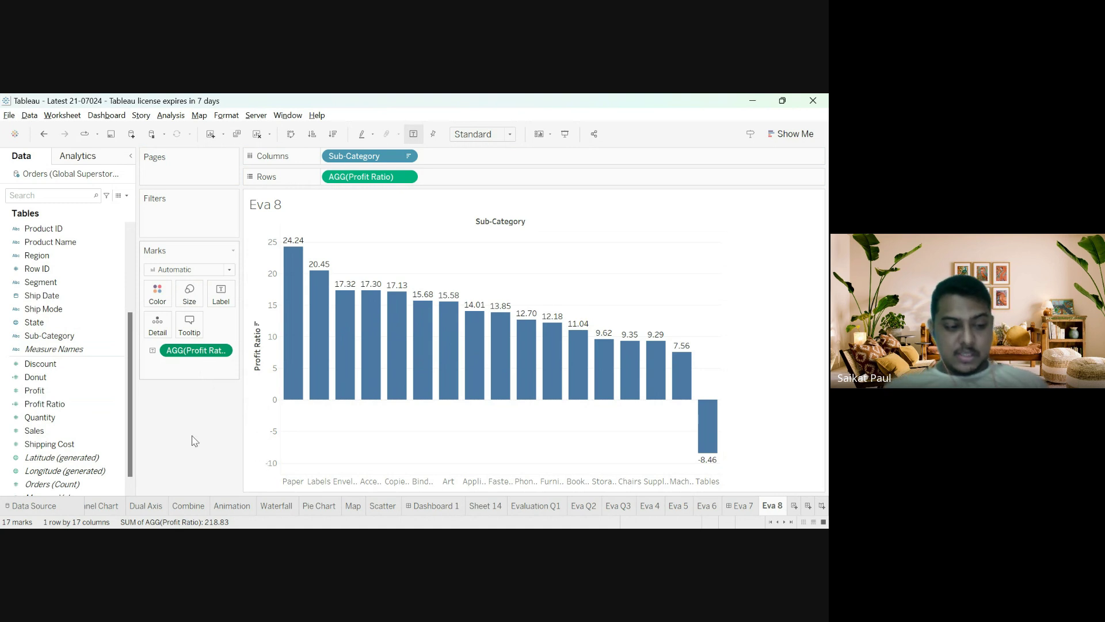
- Format the Profit Ratio labels on the Eva 8 bars as percentages with two decimal places
{"action": "left_click", "coordinate": [68, 392]}
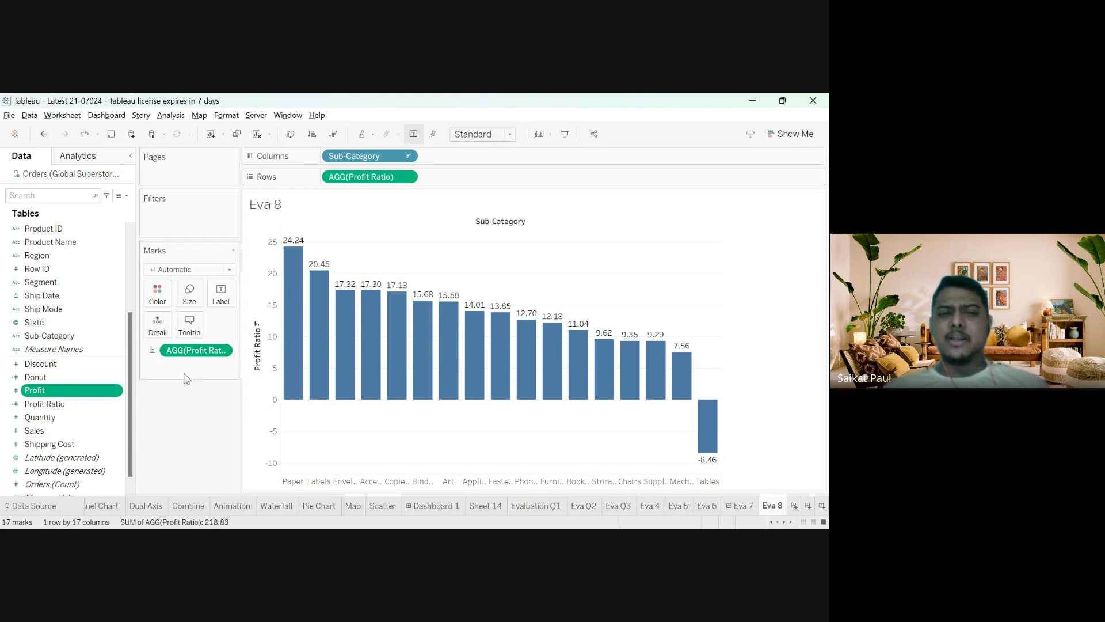
{"action": "right_click", "coordinate": [187, 353]}
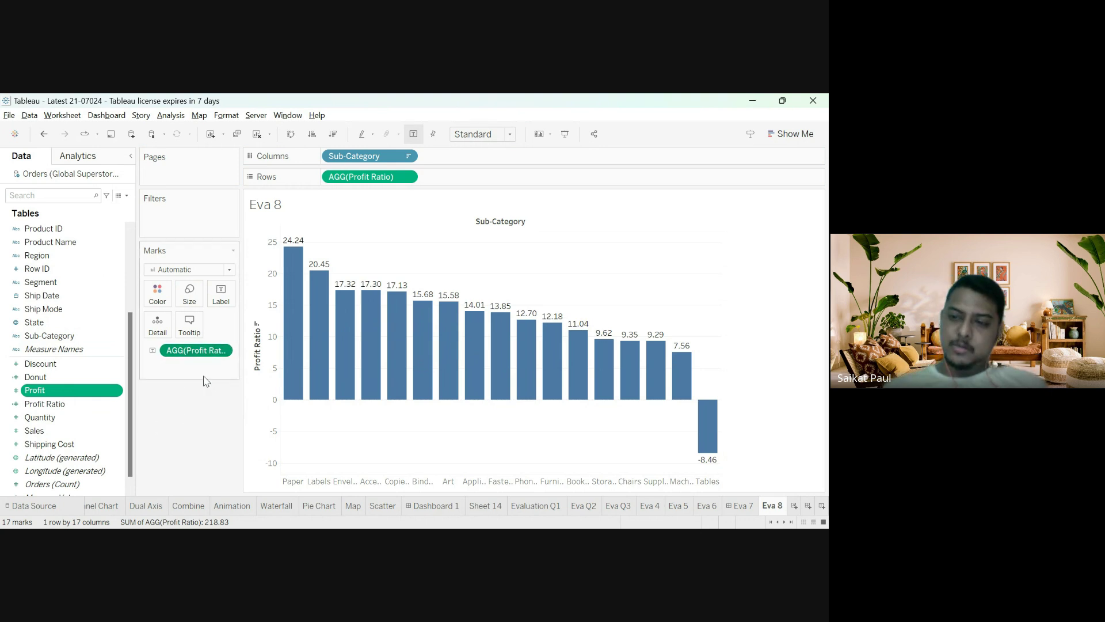
{"action": "left_click", "coordinate": [218, 410]}
{"action": "left_click", "coordinate": [104, 271]}
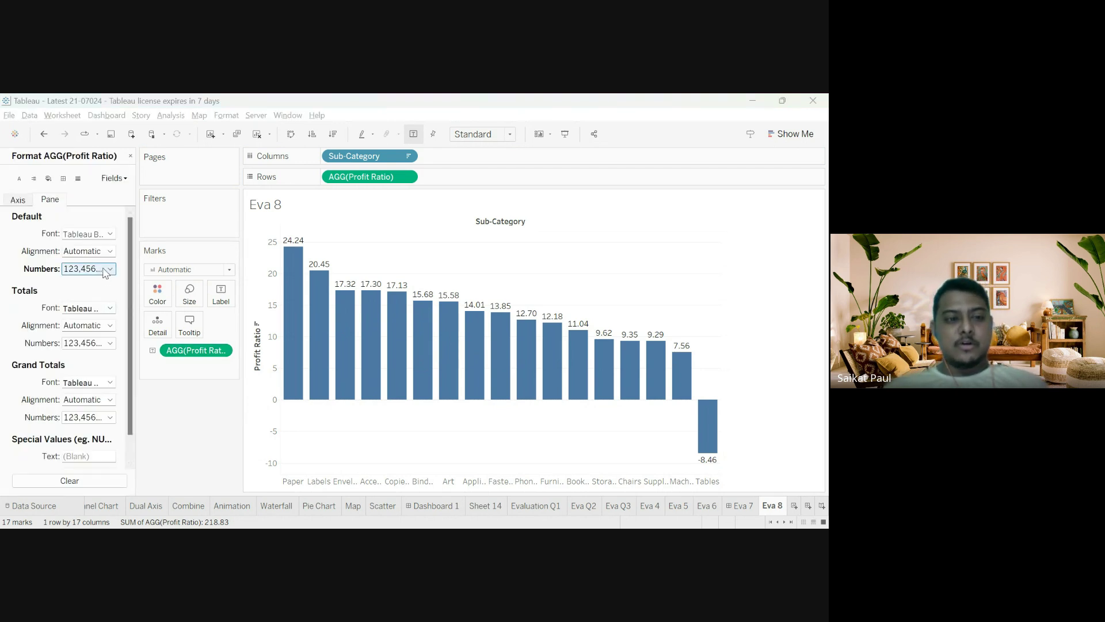
{"action": "left_click", "coordinate": [104, 340]}
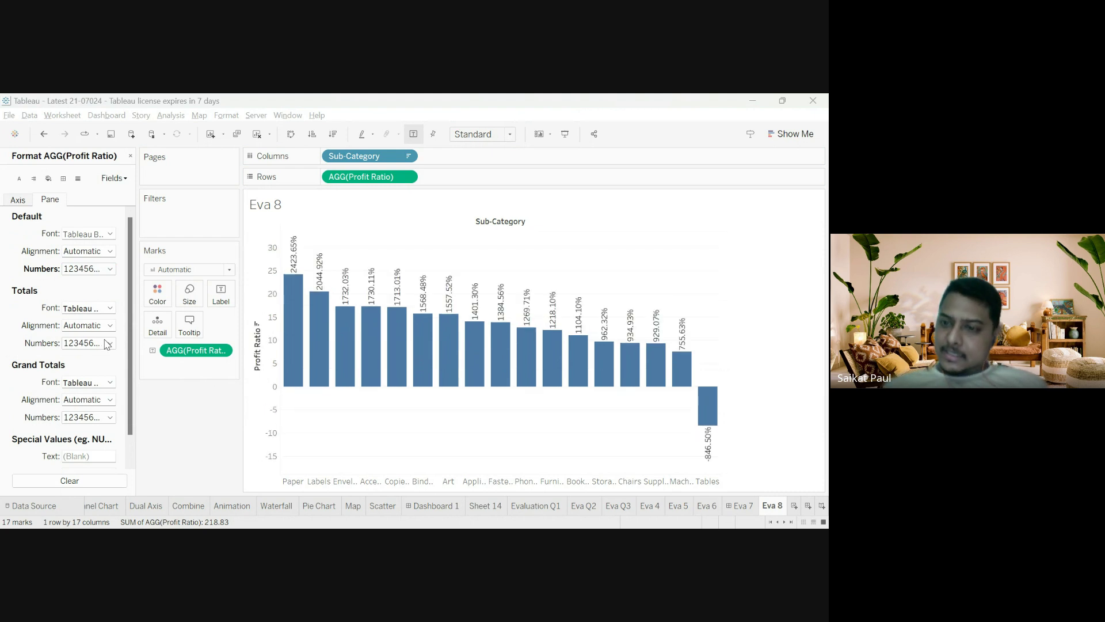
- Try one and three decimal places and a rupee currency format on the labels, restore two-decimal percentages, and close the formatting pane
{"action": "left_click", "coordinate": [187, 308]}
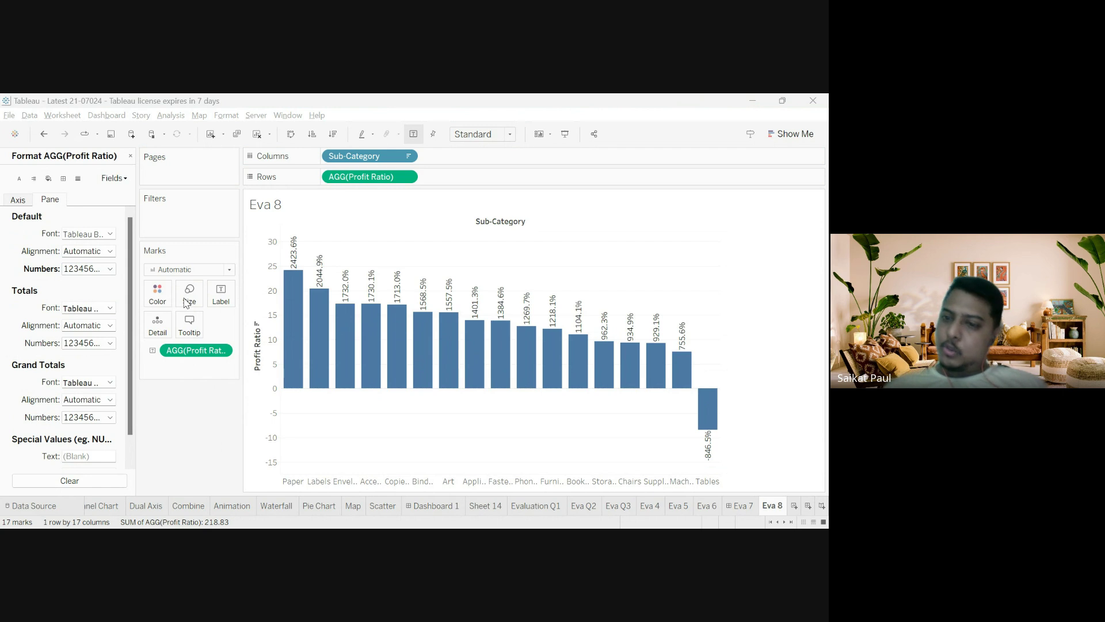
{"action": "left_click", "coordinate": [187, 301]}
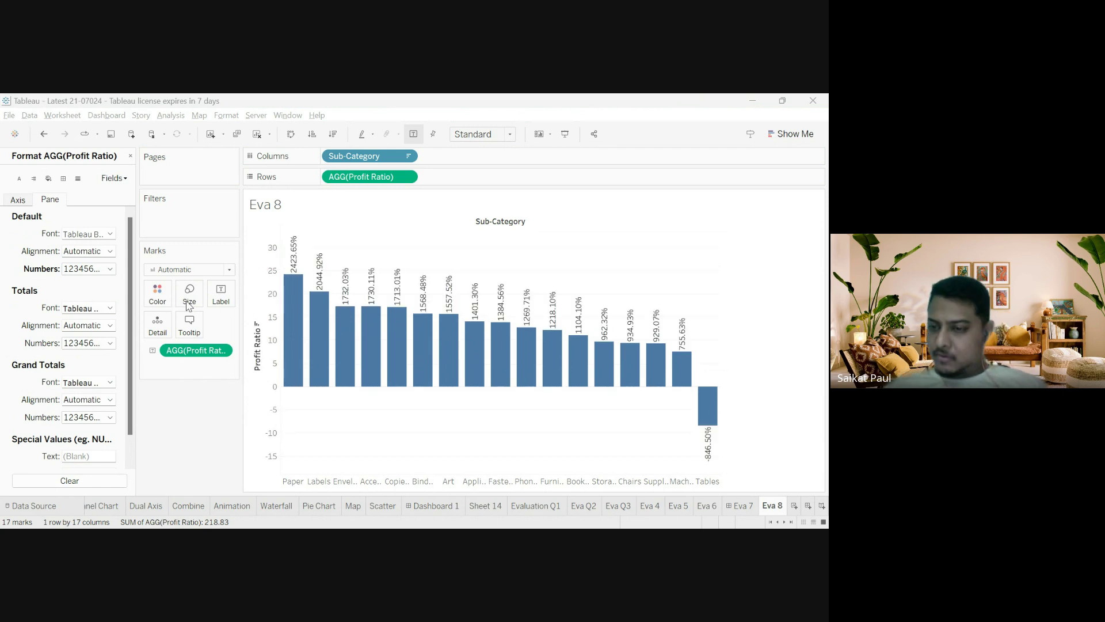
{"action": "left_click", "coordinate": [186, 301]}
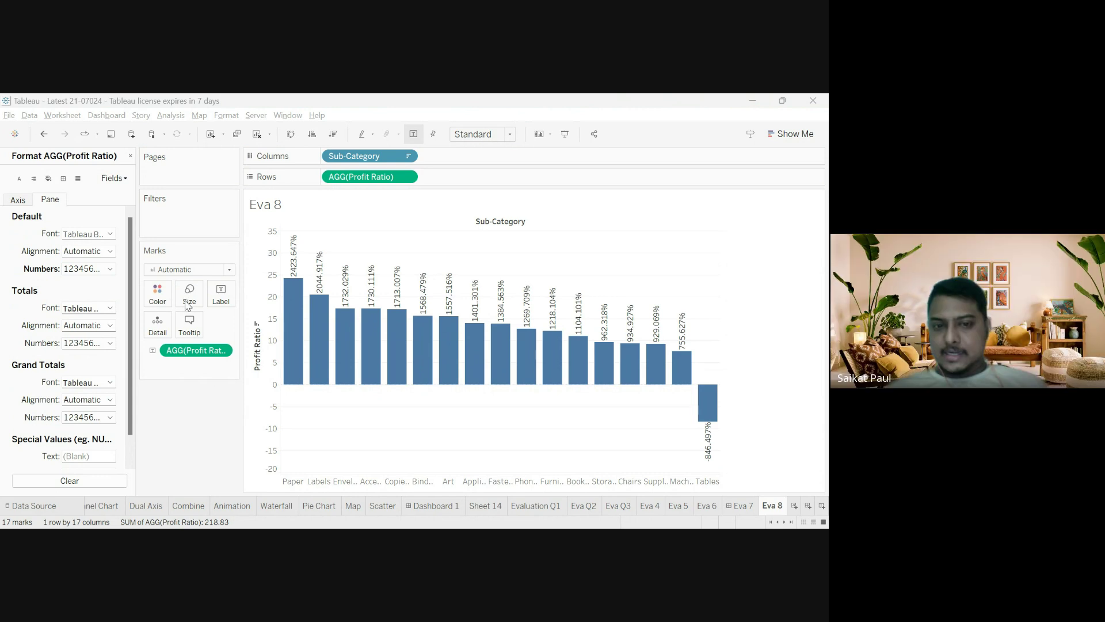
{"action": "left_click", "coordinate": [123, 313]}
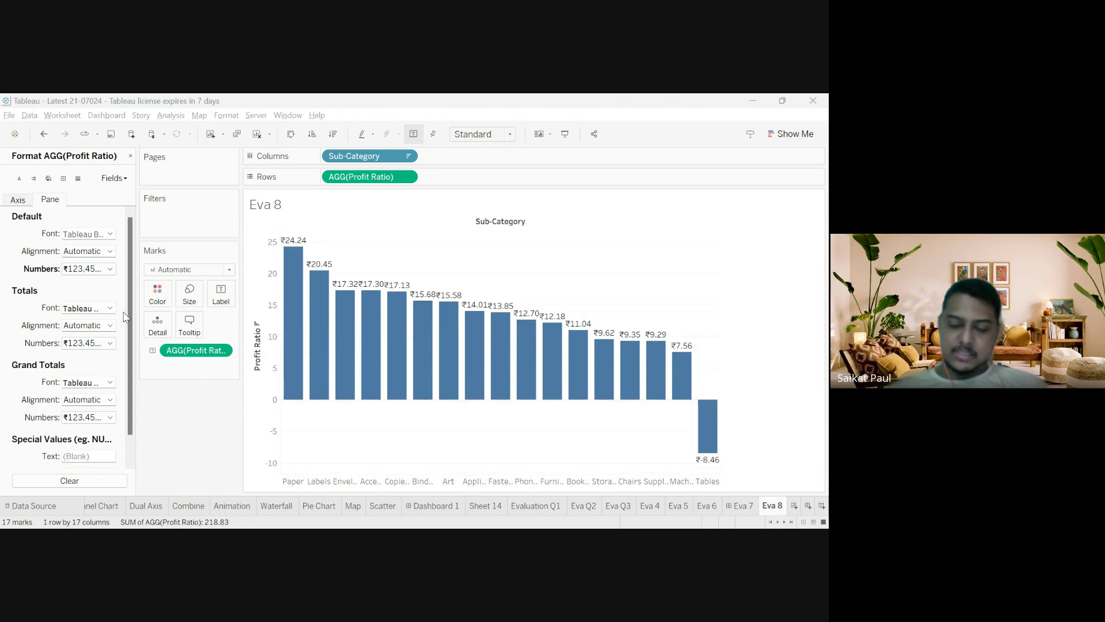
{"action": "left_click", "coordinate": [103, 343]}
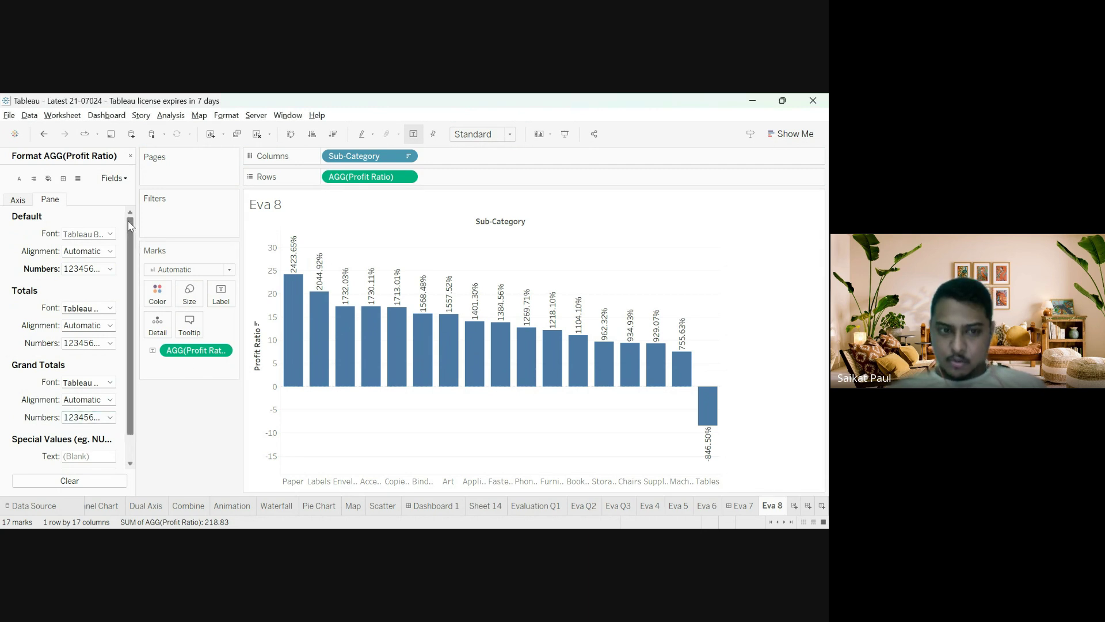
{"action": "mouse_move", "coordinate": [323, 367]}
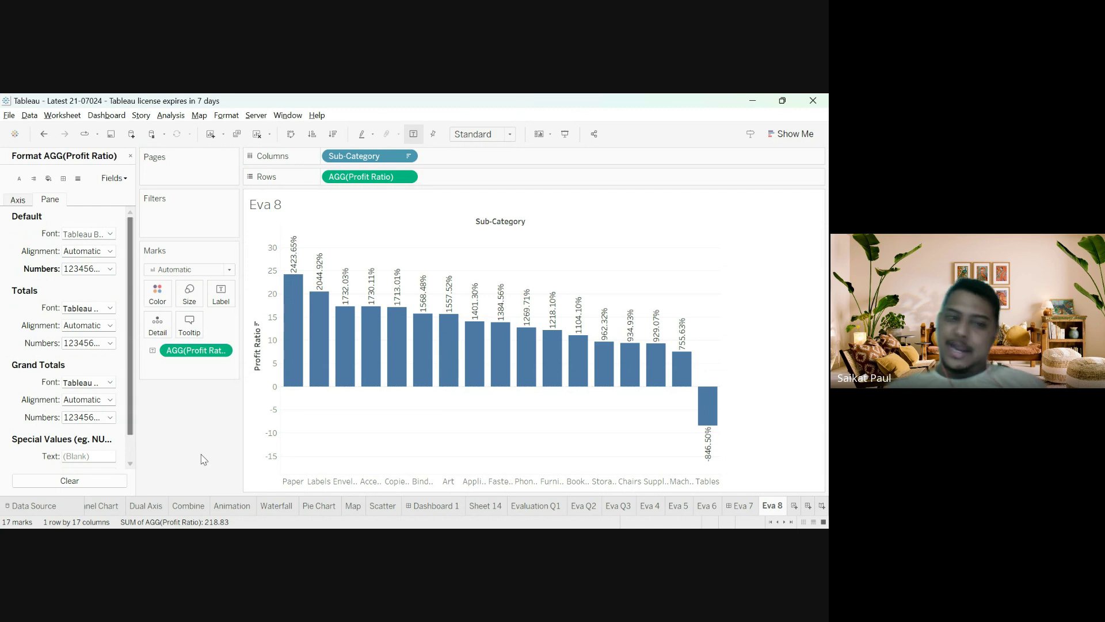
{"action": "left_click", "coordinate": [131, 156]}
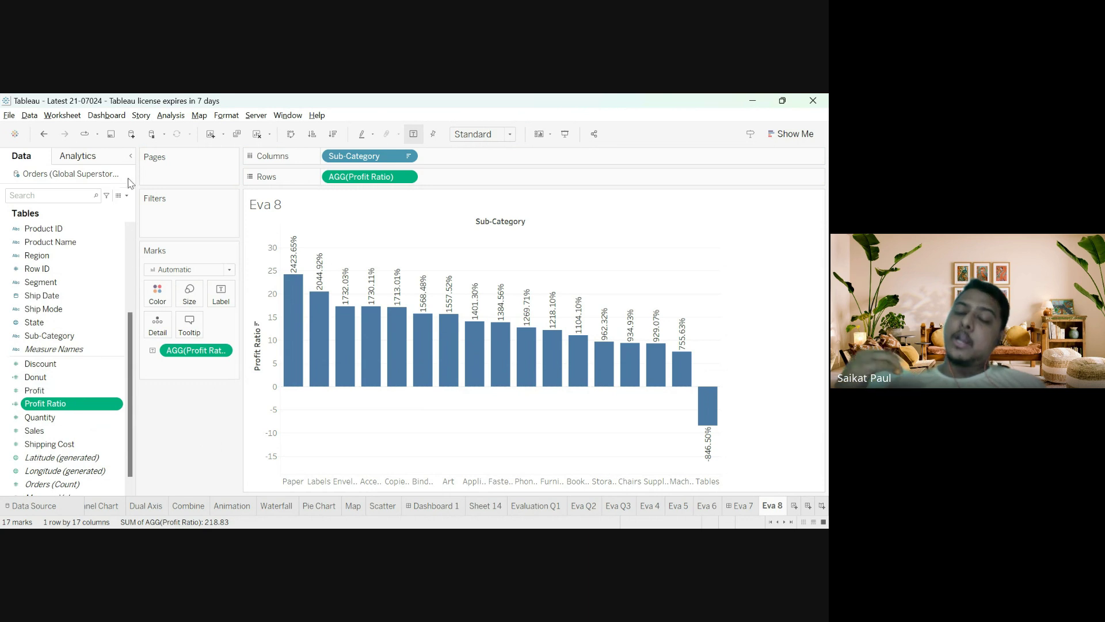
- Remove the multiplication by 100 from the Profit Ratio calculation
{"action": "key", "text": "alt+Tab"}
{"action": "mouse_move", "coordinate": [486, 380]}
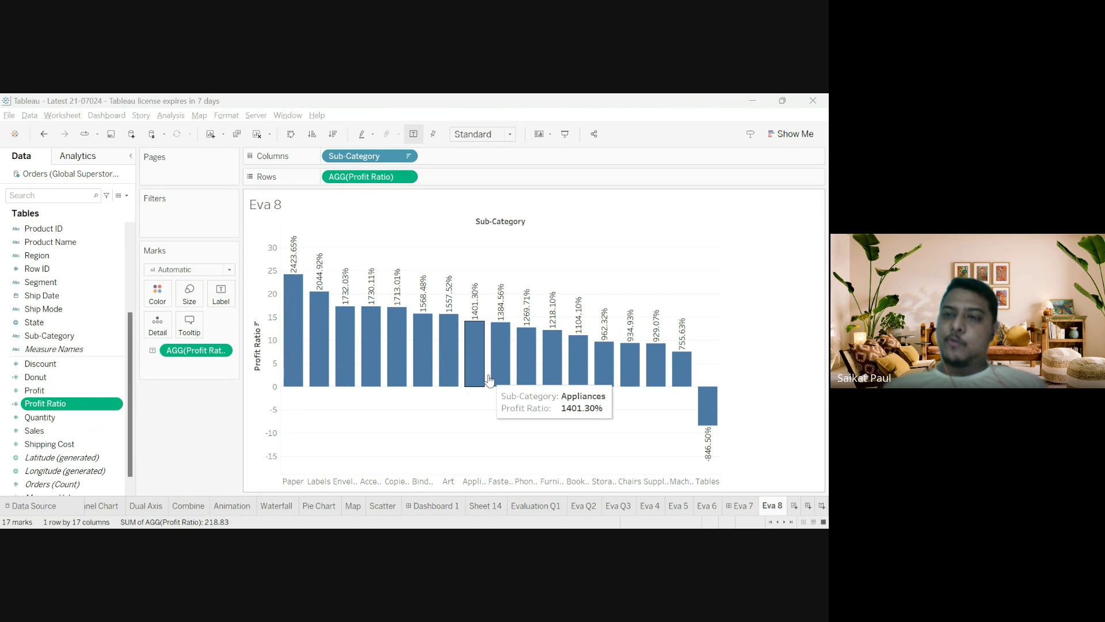
{"action": "left_click", "coordinate": [493, 352]}
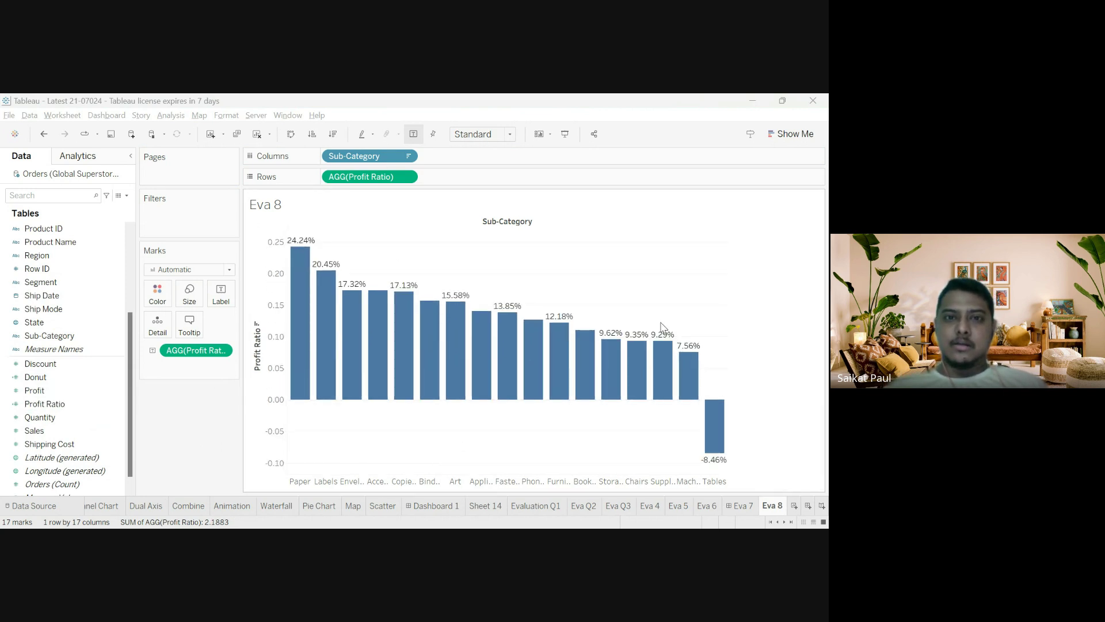
{"action": "left_click", "coordinate": [551, 352]}
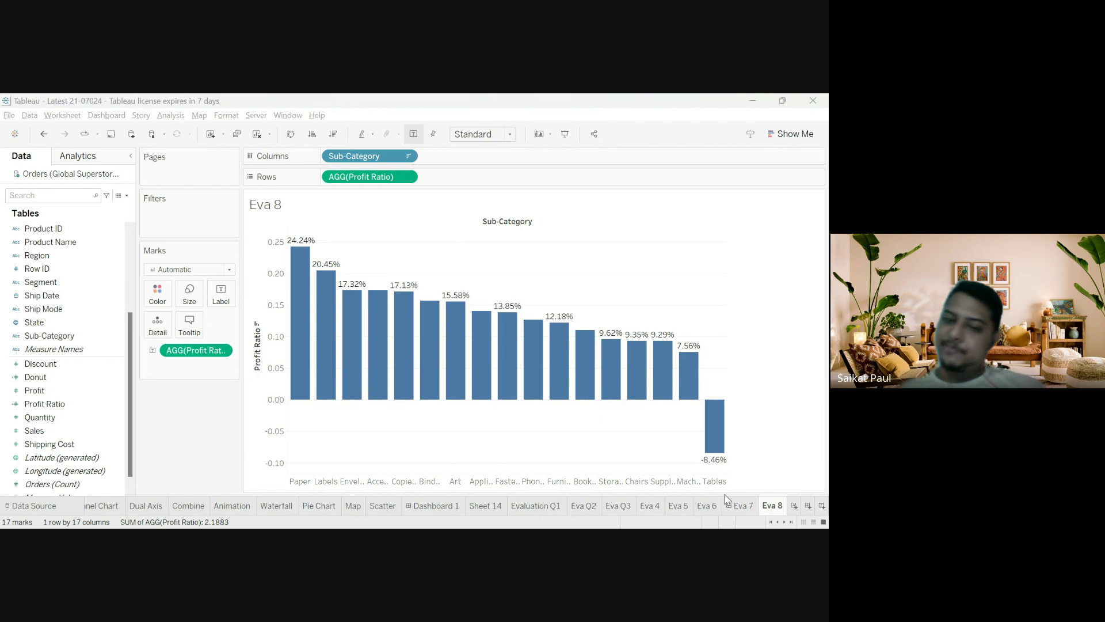
- Open the Eva 7 dashboard, test selecting a group of states in the Eva 6 map, and clear the selection
{"action": "left_click", "coordinate": [747, 507]}
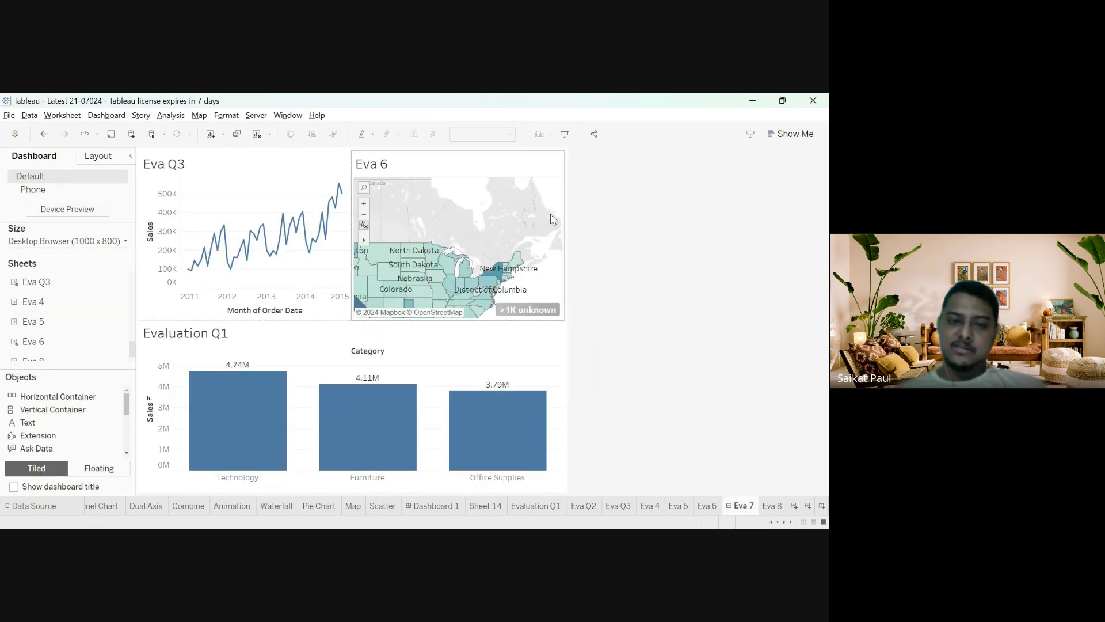
{"action": "left_click", "coordinate": [538, 200]}
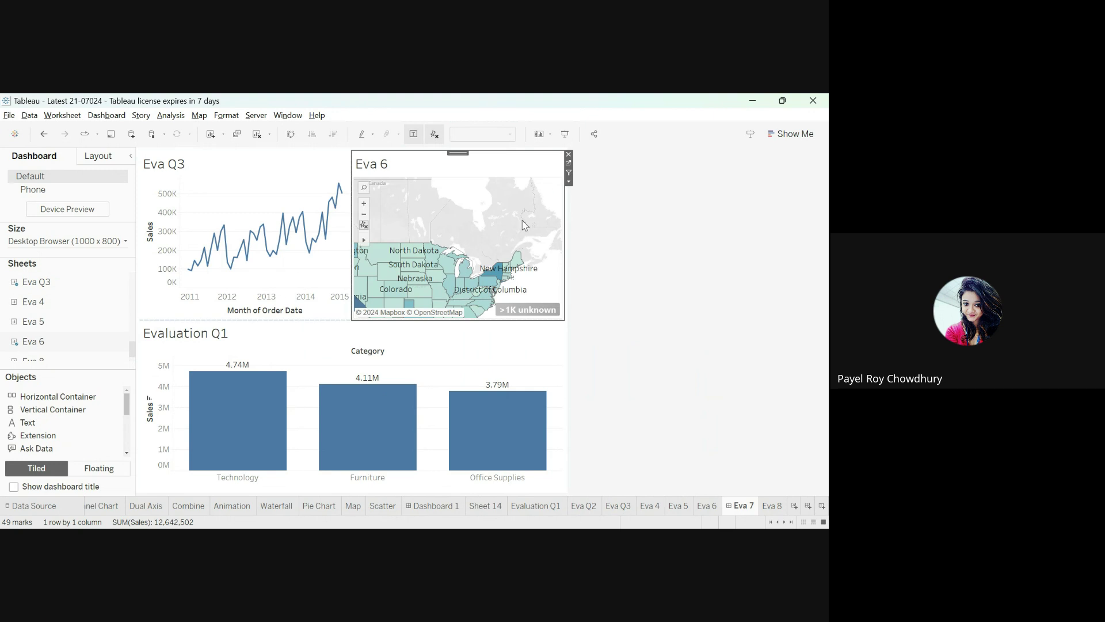
{"action": "mouse_move", "coordinate": [423, 267]}
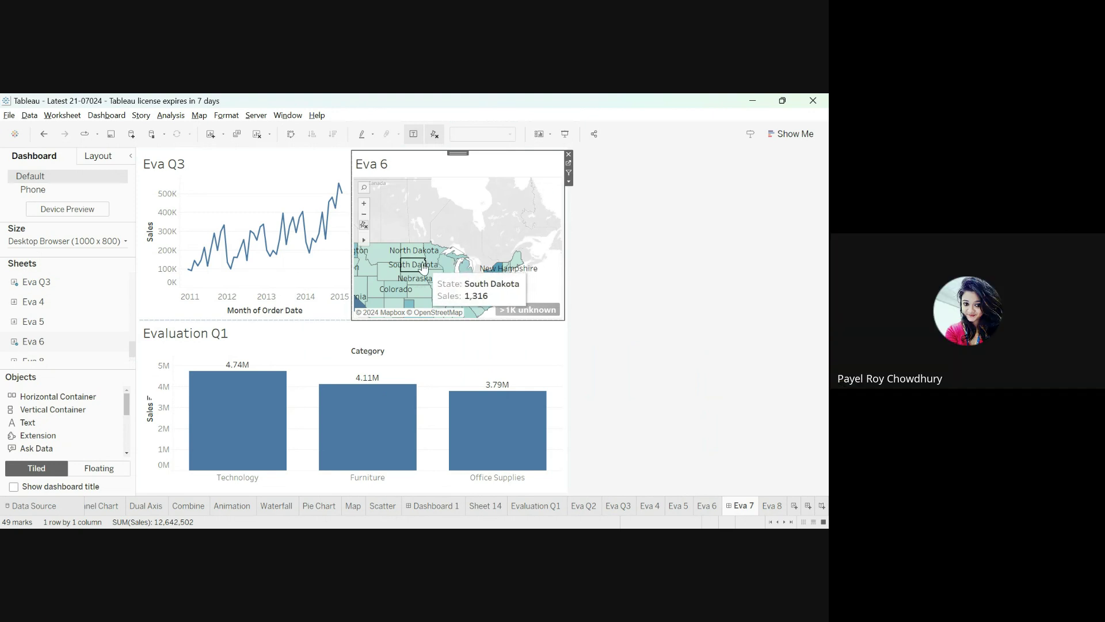
{"action": "left_click", "coordinate": [550, 354]}
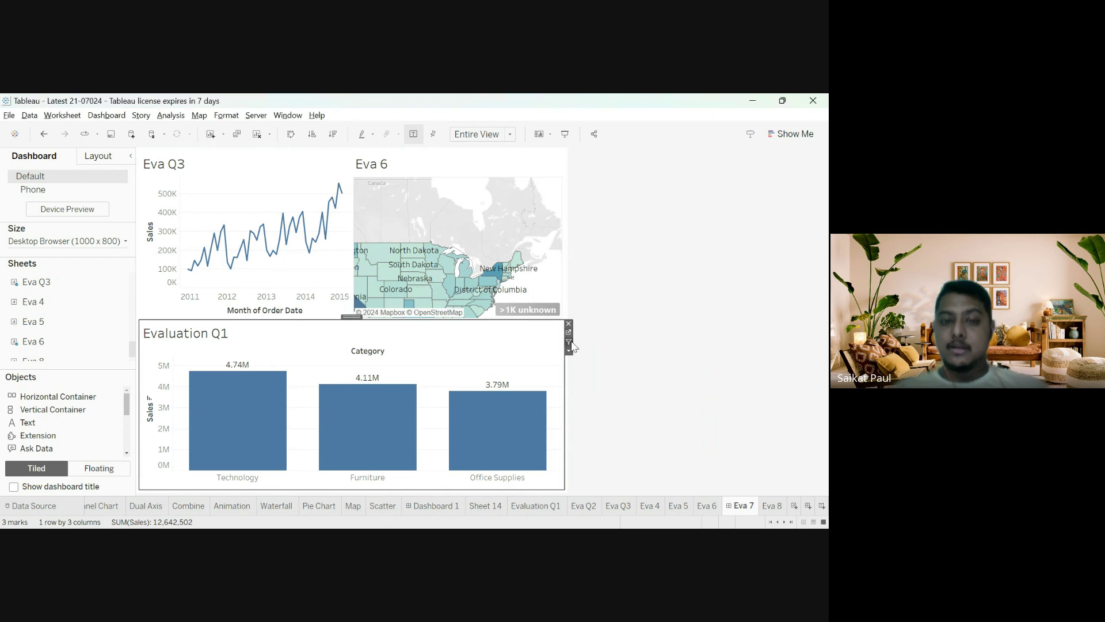
{"action": "left_click_drag", "start_coordinate": [426, 272], "coordinate": [461, 236]}
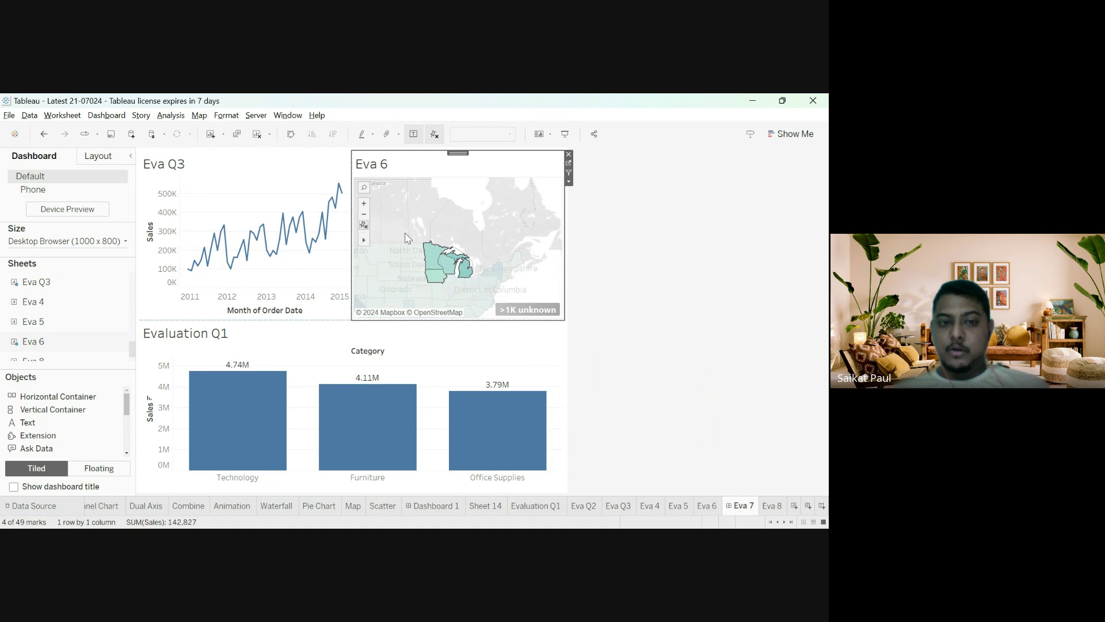
{"action": "left_click", "coordinate": [452, 202]}
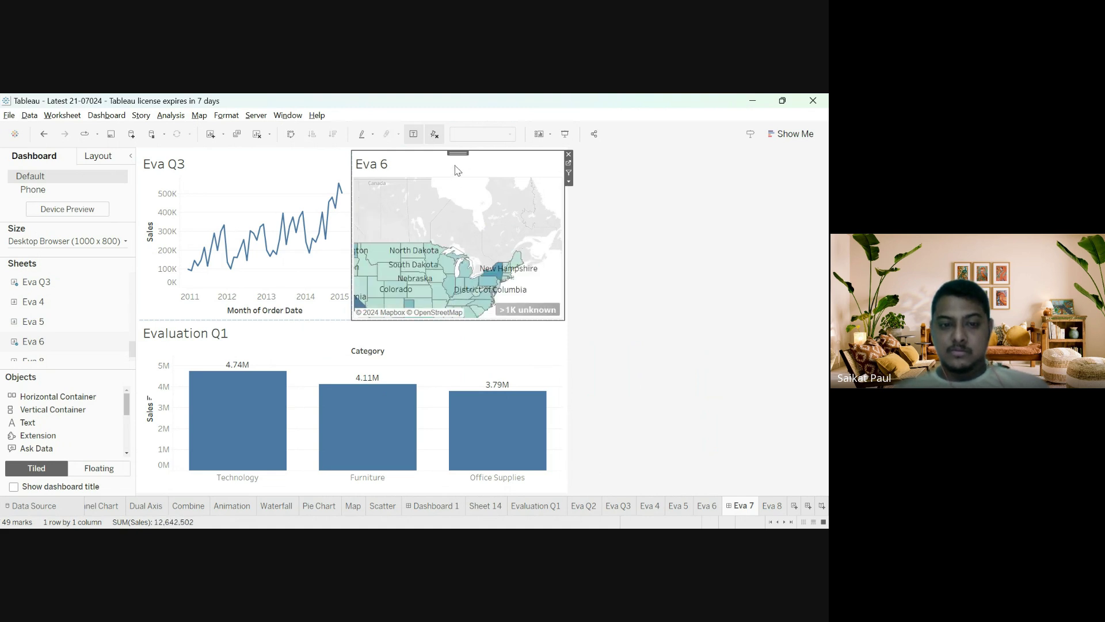
- Widen the Eva 6 map slightly on the dashboard and reset its view to fit the US states
{"action": "scroll", "coordinate": [449, 224], "scroll_direction": "down", "scroll_amount": 1}
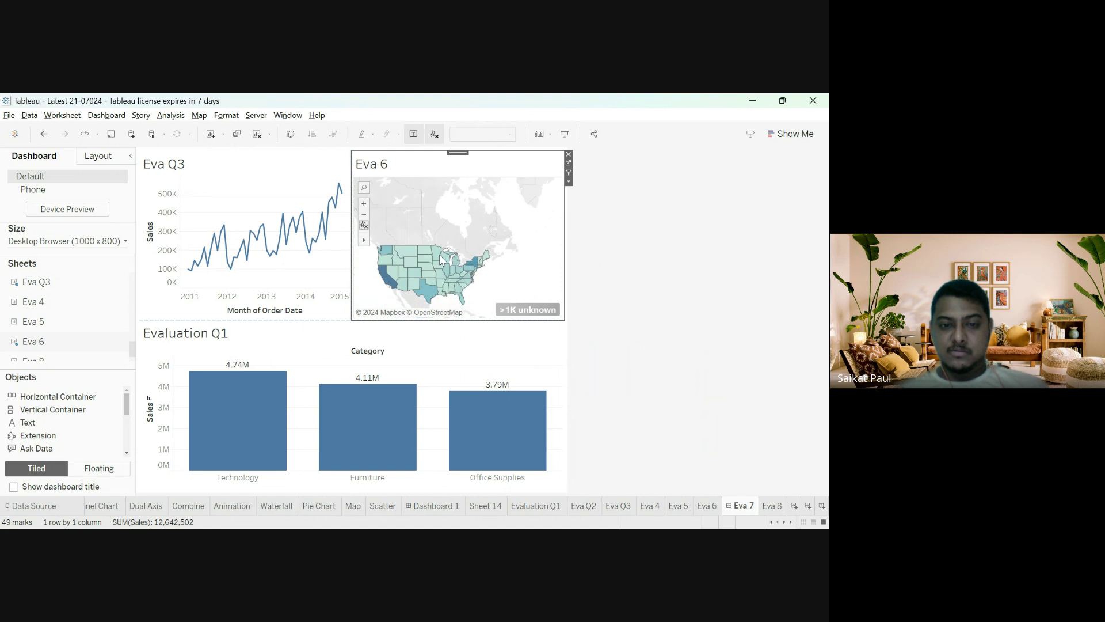
{"action": "scroll", "coordinate": [440, 254], "scroll_direction": "up", "scroll_amount": 2}
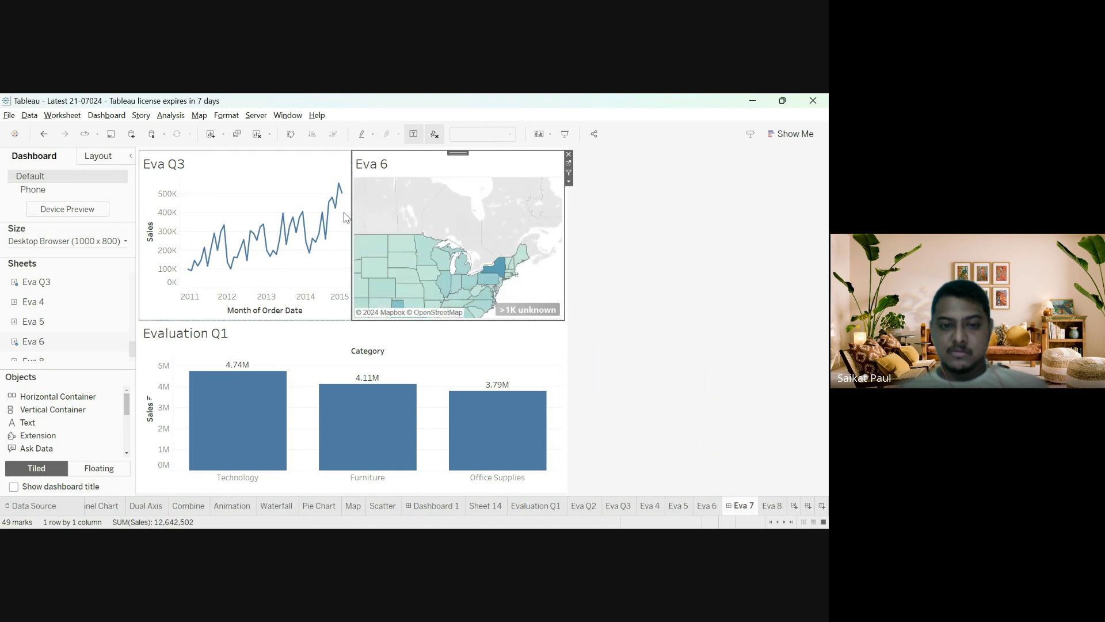
{"action": "mouse_move", "coordinate": [350, 214]}
{"action": "left_mouse_down"}
{"action": "mouse_move", "coordinate": [266, 215]}
{"action": "mouse_move", "coordinate": [340, 215]}
{"action": "left_mouse_up"}
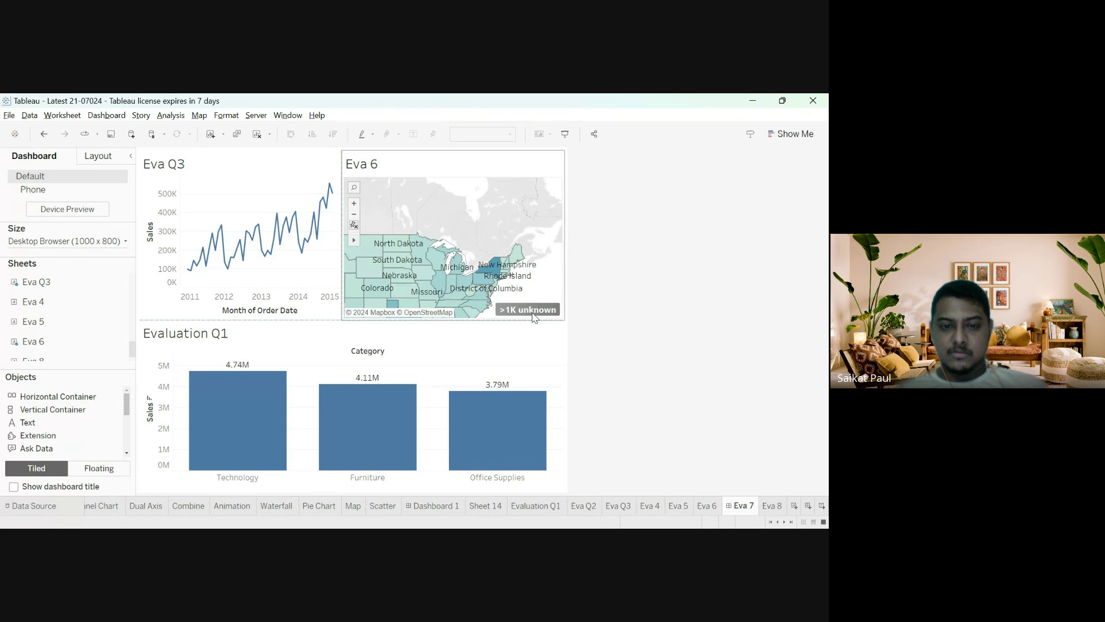
{"action": "left_click", "coordinate": [535, 312]}
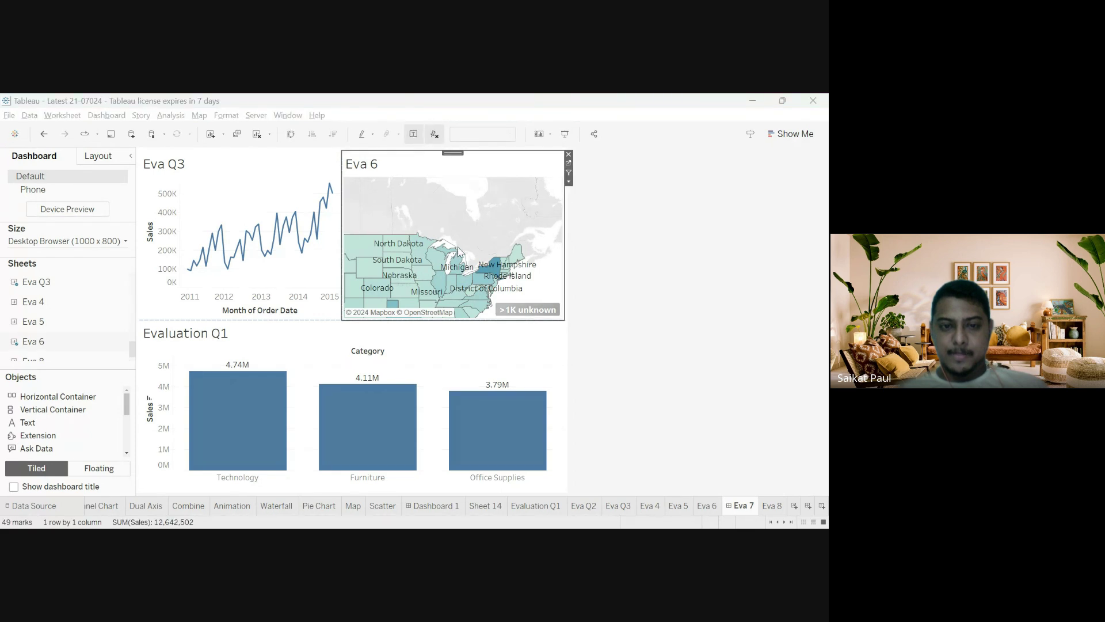
{"action": "left_click", "coordinate": [470, 424]}
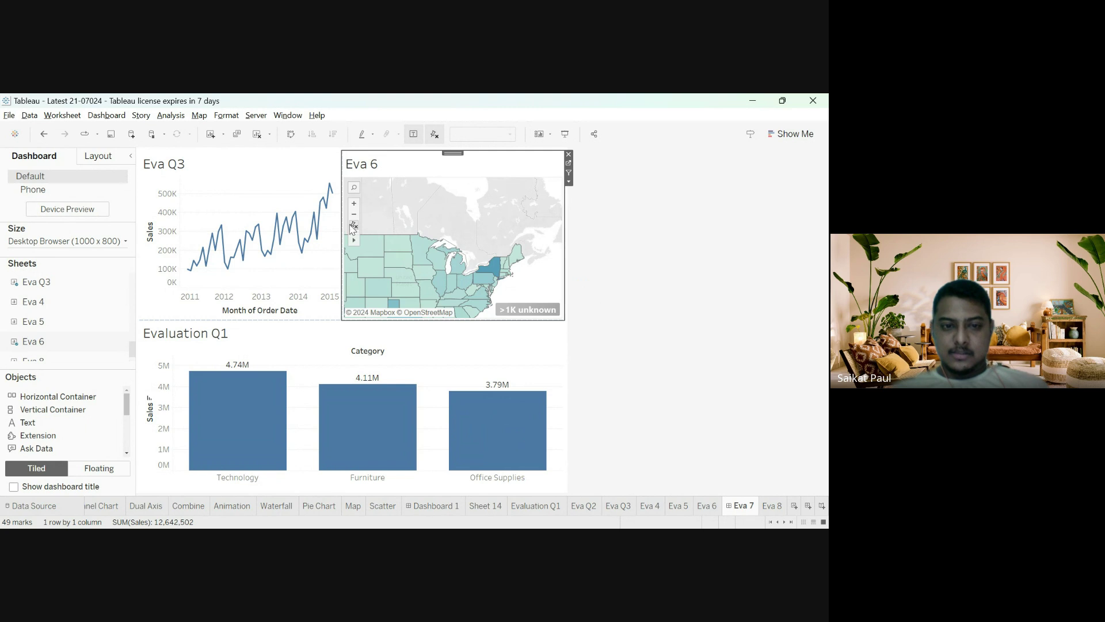
{"action": "left_click", "coordinate": [354, 225]}
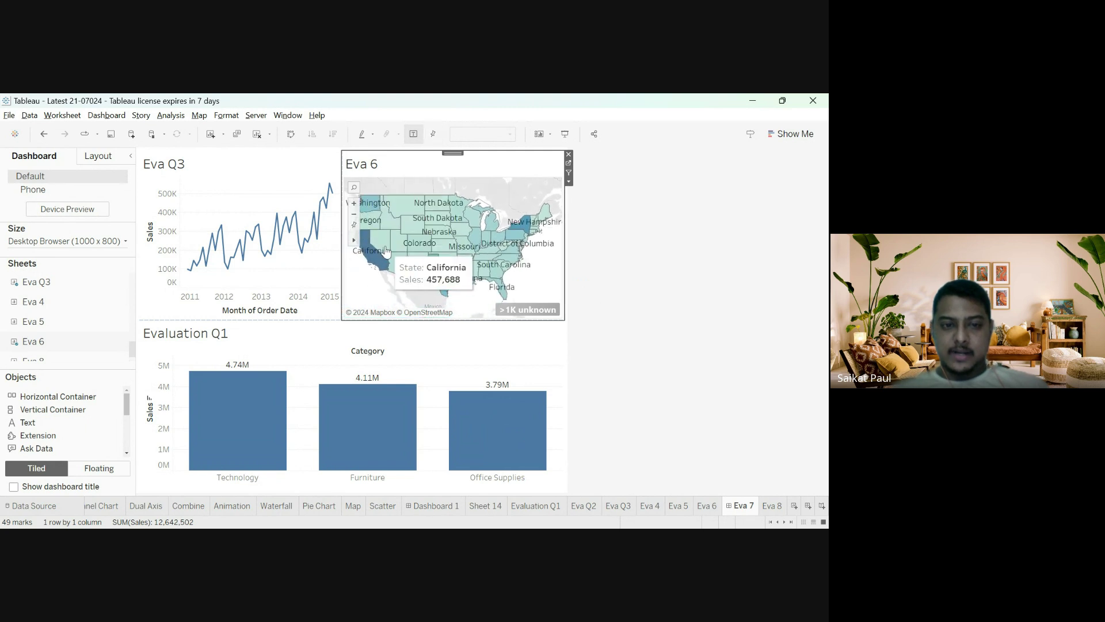
{"action": "left_click", "coordinate": [653, 272]}
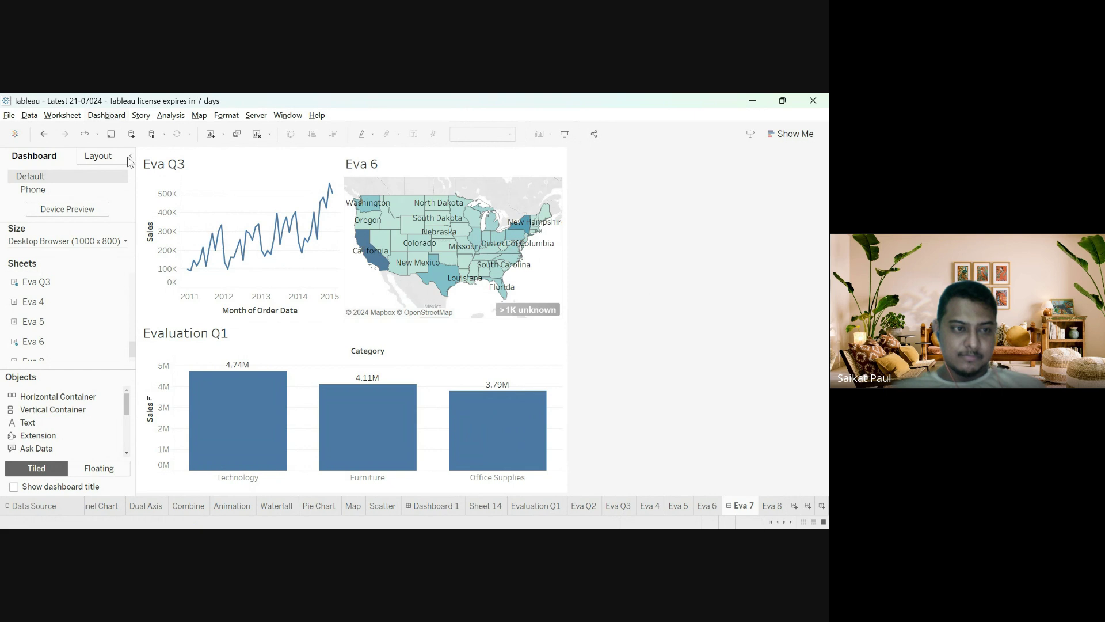
{"action": "key", "text": "alt+Tab"}
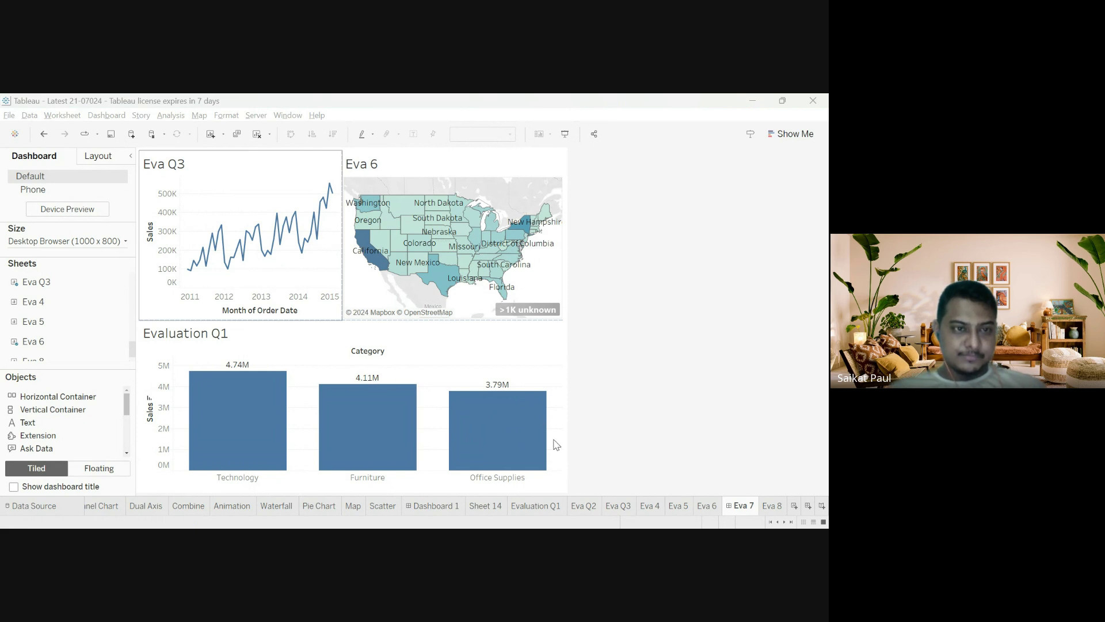
{"action": "left_click", "coordinate": [501, 422]}
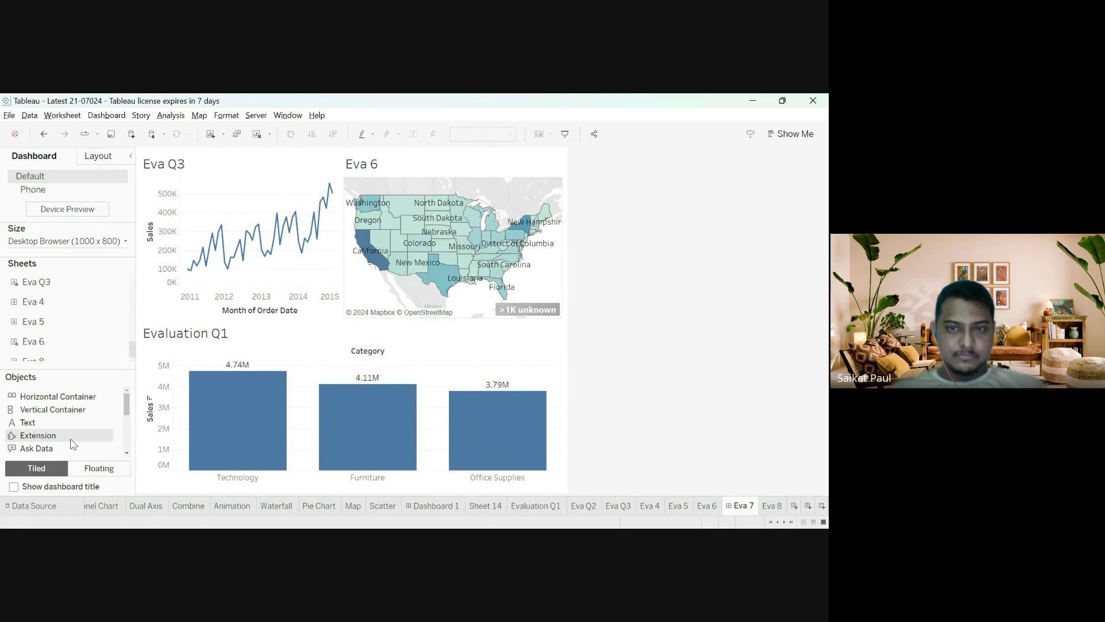
{"action": "mouse_move", "coordinate": [189, 390]}
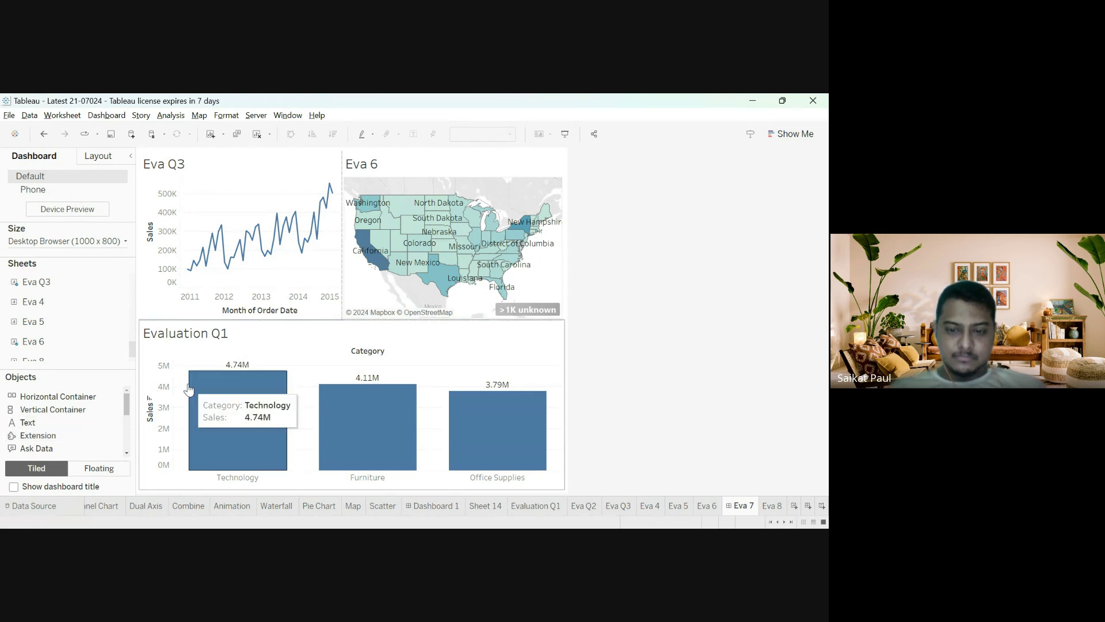
{"action": "mouse_move", "coordinate": [530, 461]}
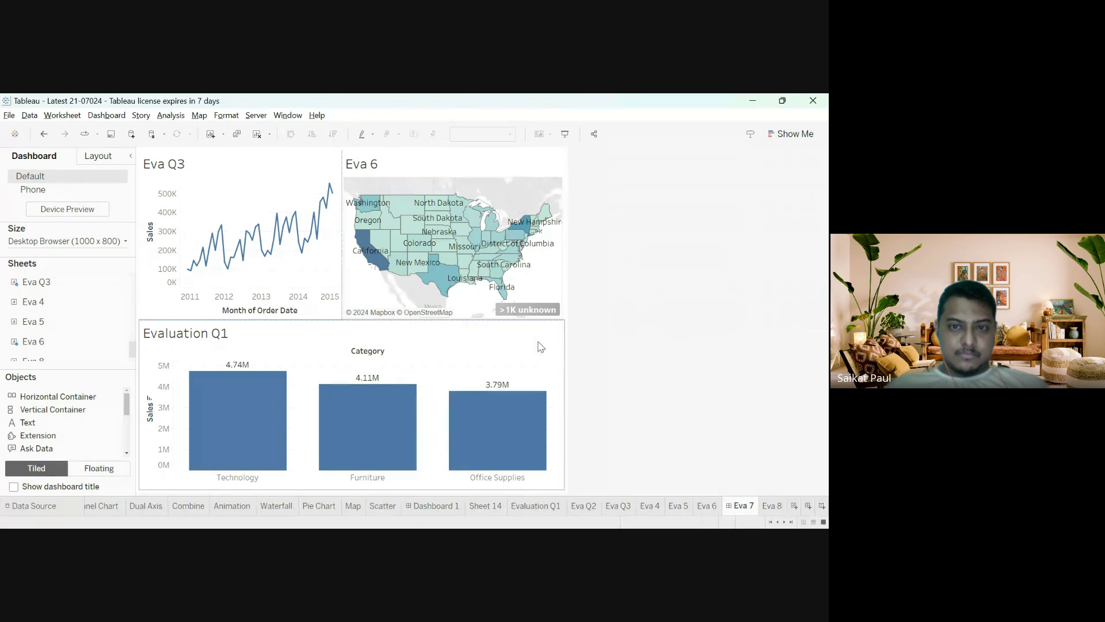
- Use Evaluation Q1 as a filter on the Eva 7 dashboard and filter the other charts by Office Supplies
{"action": "left_click", "coordinate": [538, 343]}
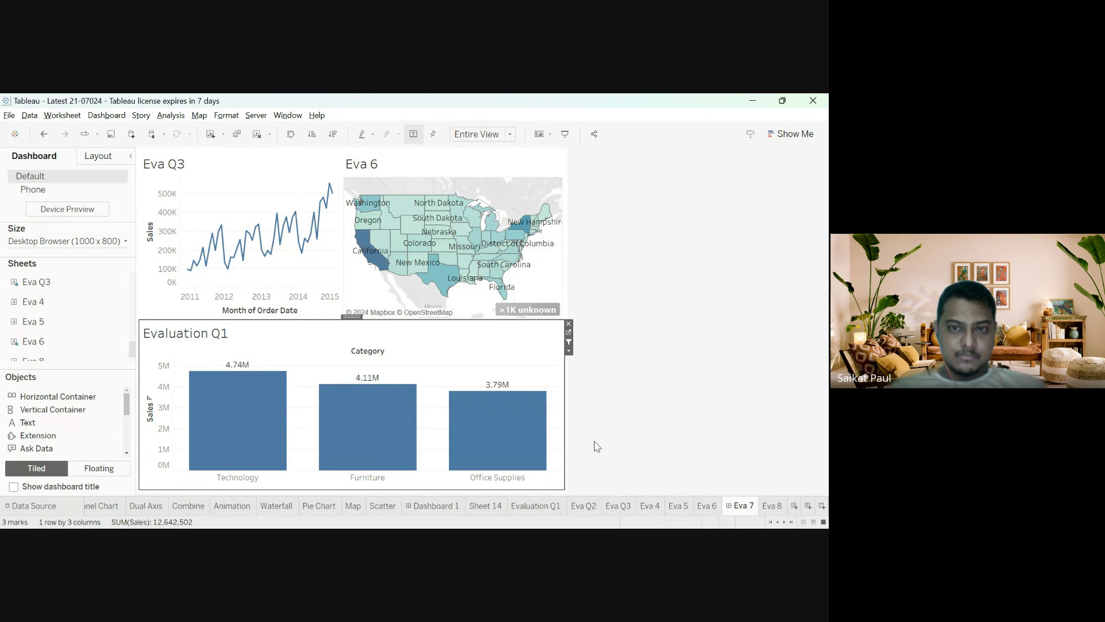
{"action": "left_click", "coordinate": [529, 413]}
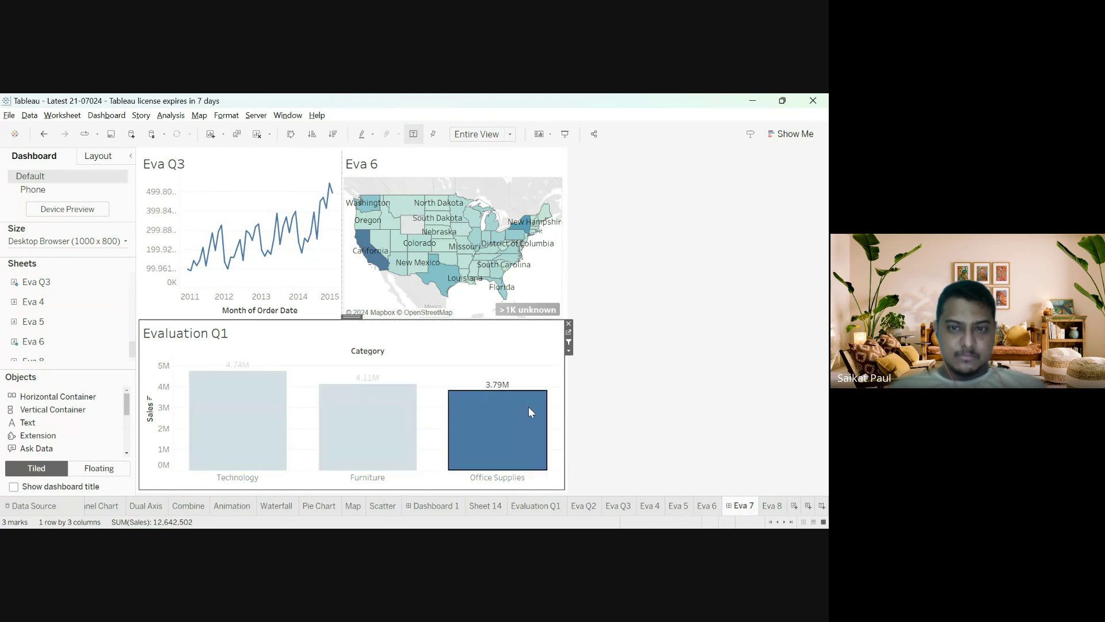
{"action": "left_click", "coordinate": [656, 455]}
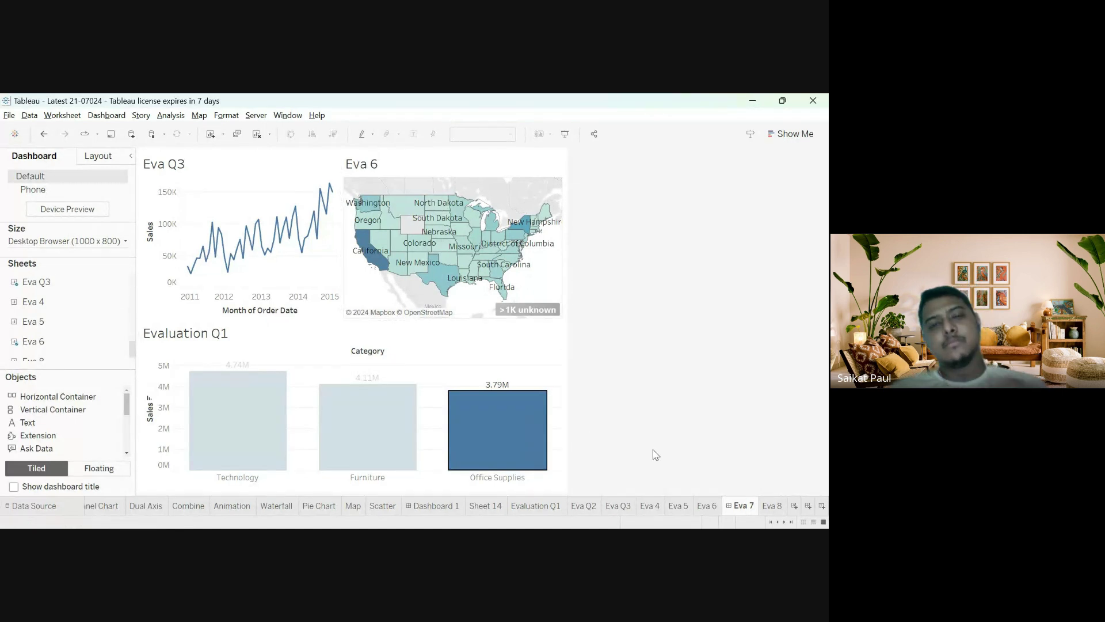
{"action": "left_click", "coordinate": [527, 353]}
{"action": "left_click", "coordinate": [589, 330]}
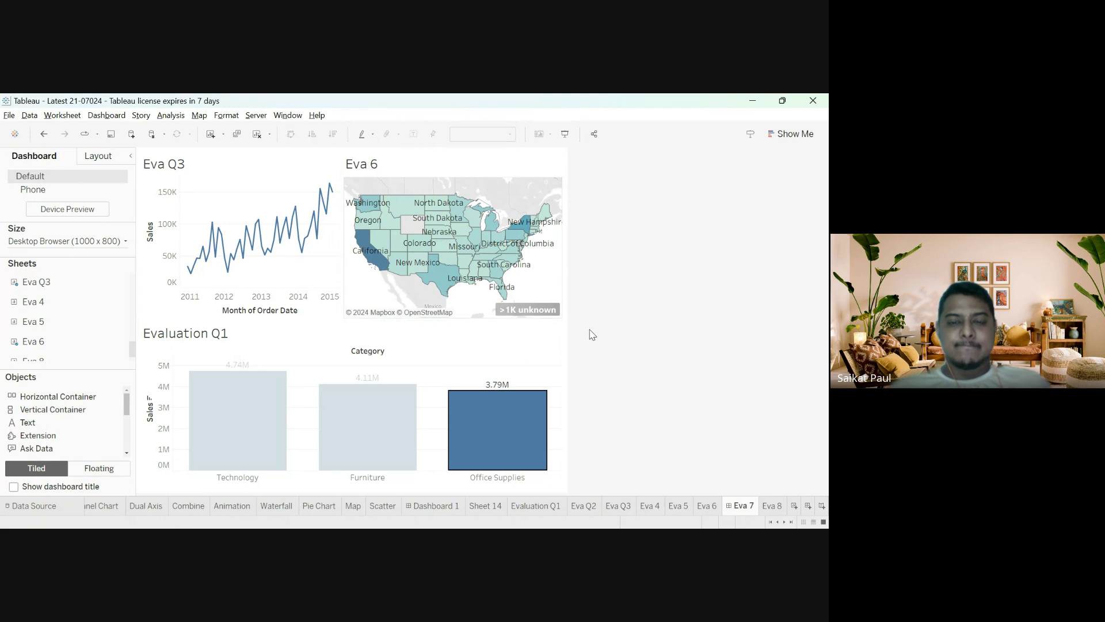
- Filter the dashboard charts by Furniture, Technology and Office Supplies in turn through the Evaluation Q1 bars
{"action": "left_click", "coordinate": [532, 342]}
{"action": "left_click", "coordinate": [401, 418]}
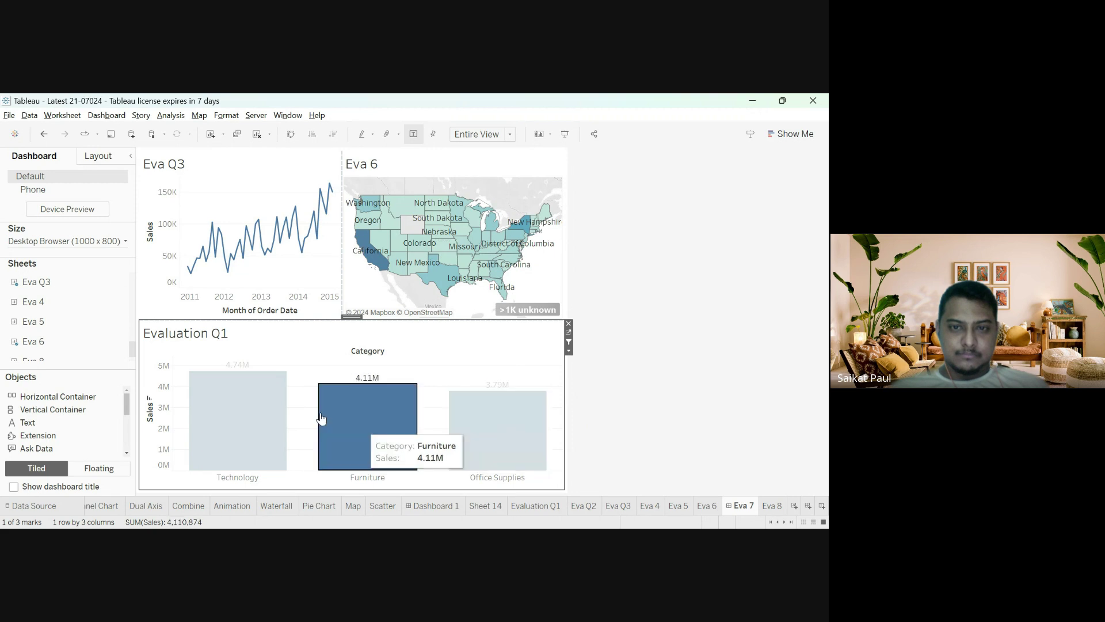
{"action": "left_click", "coordinate": [264, 422]}
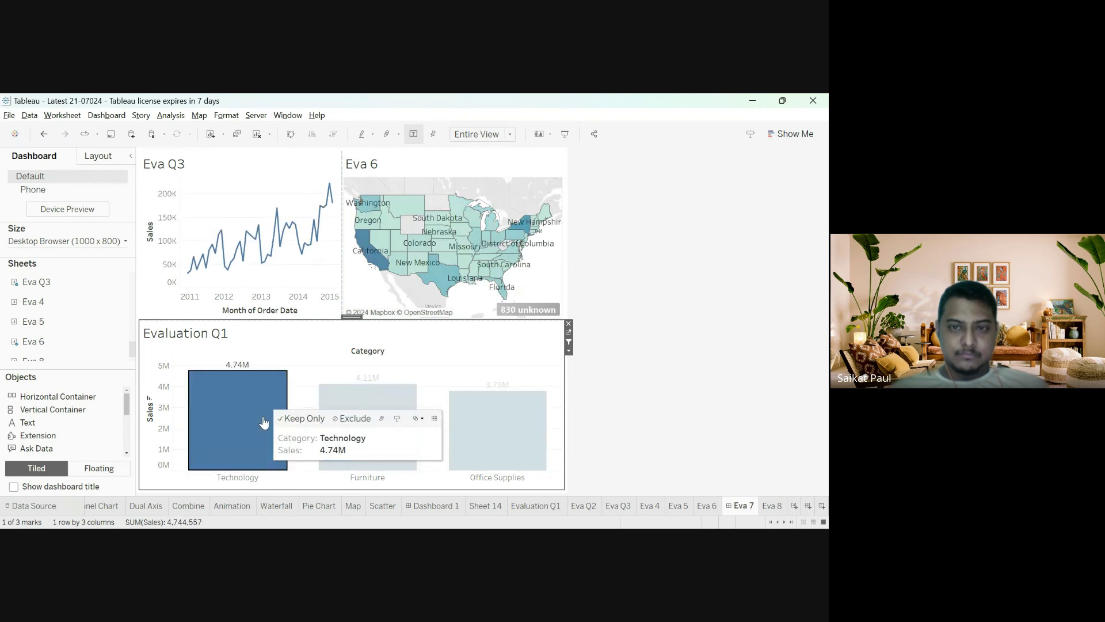
{"action": "left_click", "coordinate": [391, 412]}
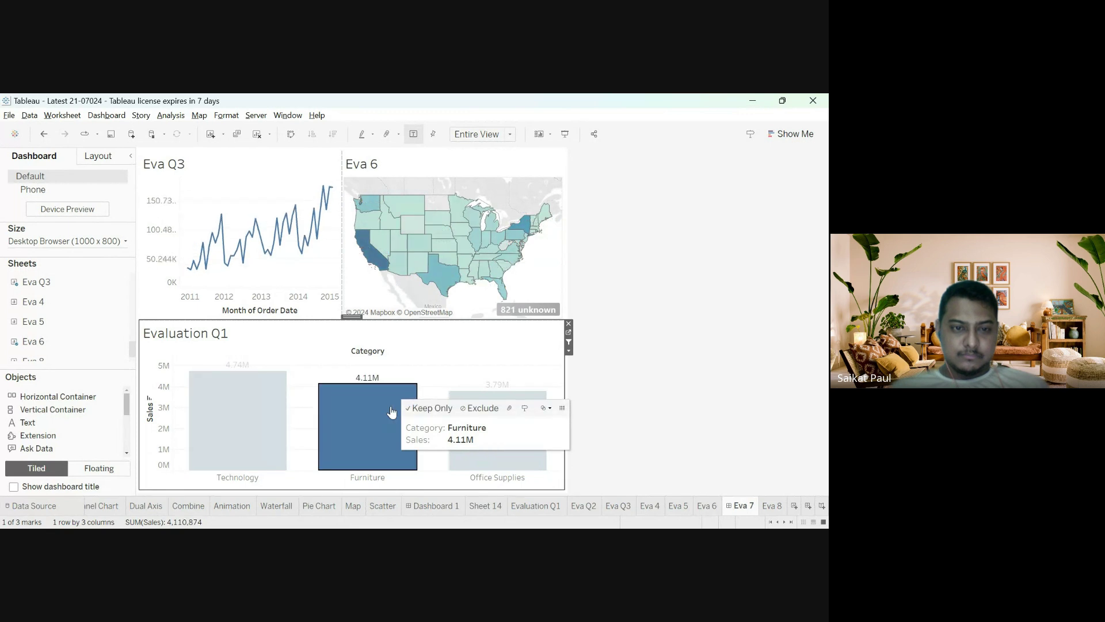
{"action": "left_click", "coordinate": [509, 408]}
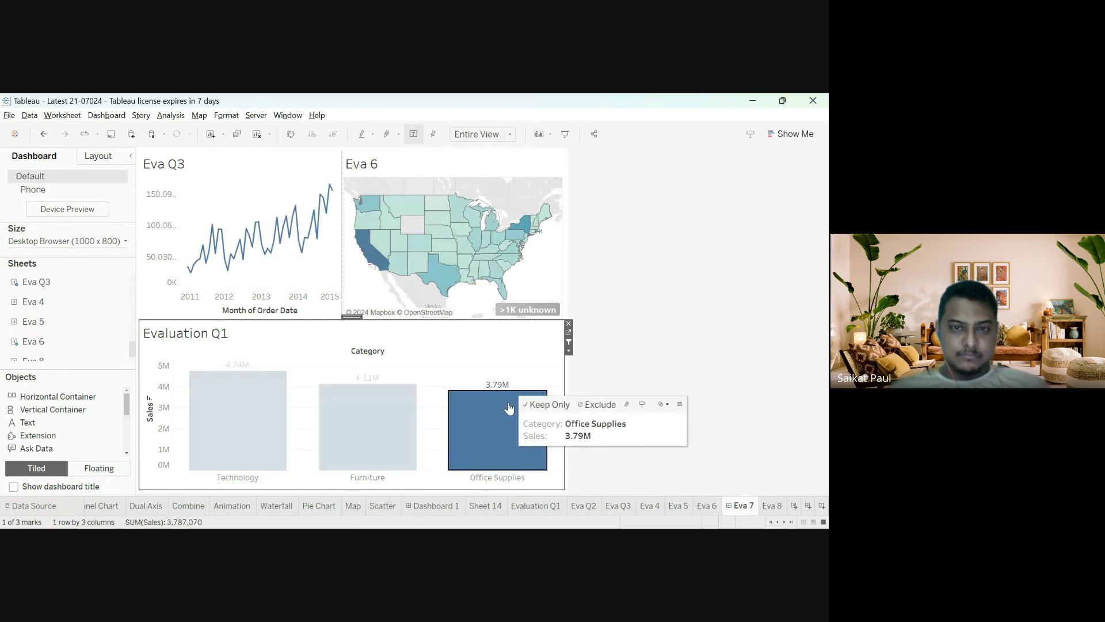
{"action": "left_click", "coordinate": [679, 372]}
- Try an Add Filters object on the dashboard beside Evaluation Q1, and remove it
{"action": "scroll", "coordinate": [44, 314], "scroll_direction": "down", "scroll_amount": 1}
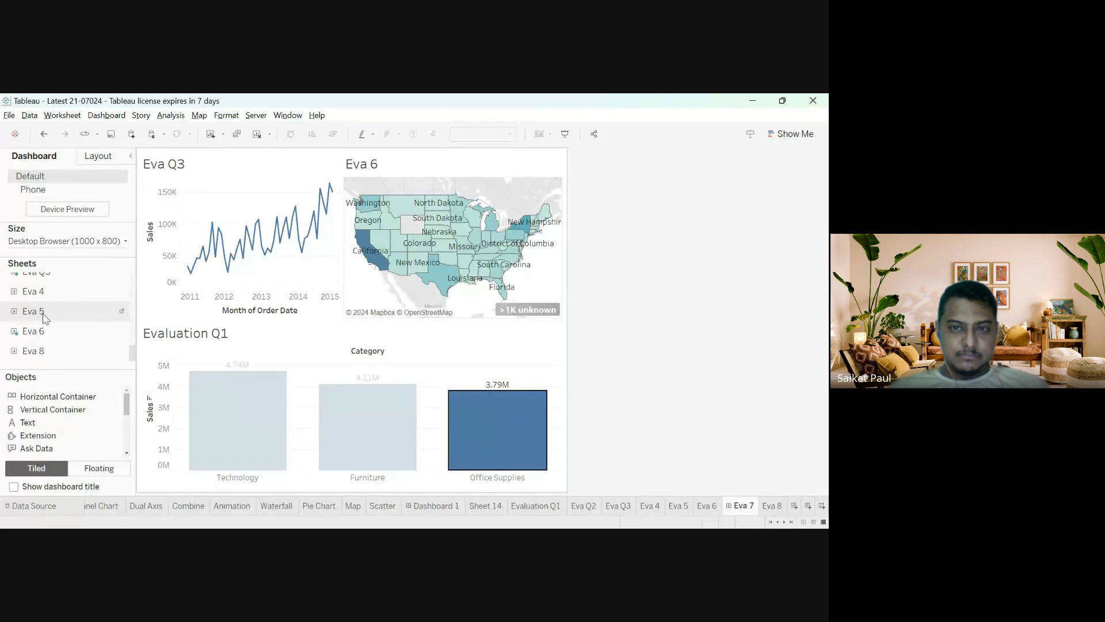
{"action": "scroll", "coordinate": [53, 439], "scroll_direction": "down", "scroll_amount": 5}
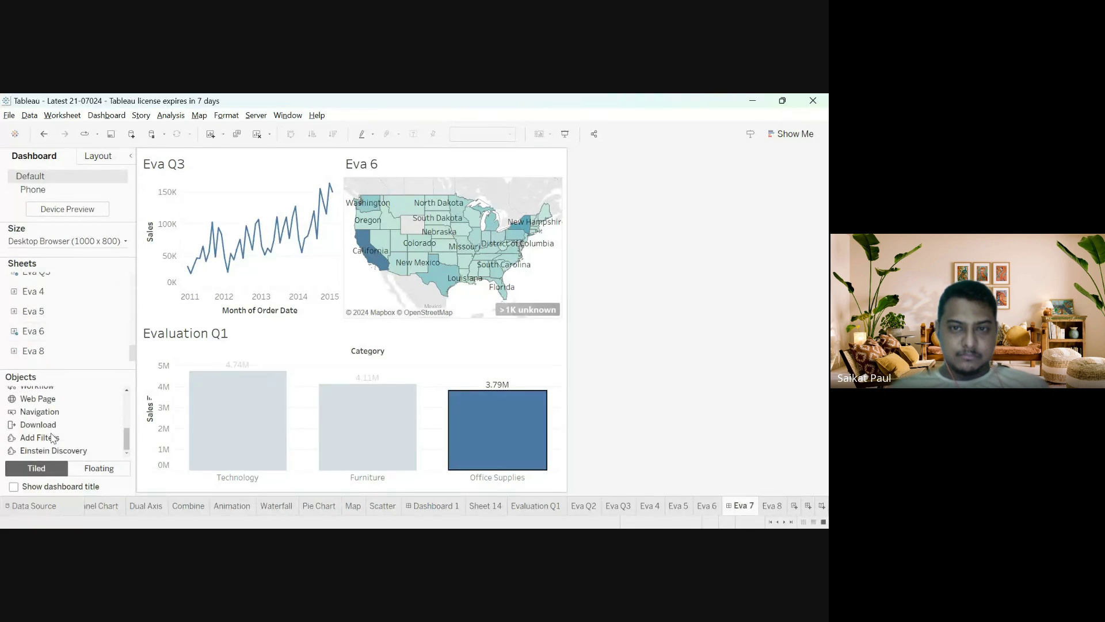
{"action": "scroll", "coordinate": [53, 440], "scroll_direction": "up", "scroll_amount": 2}
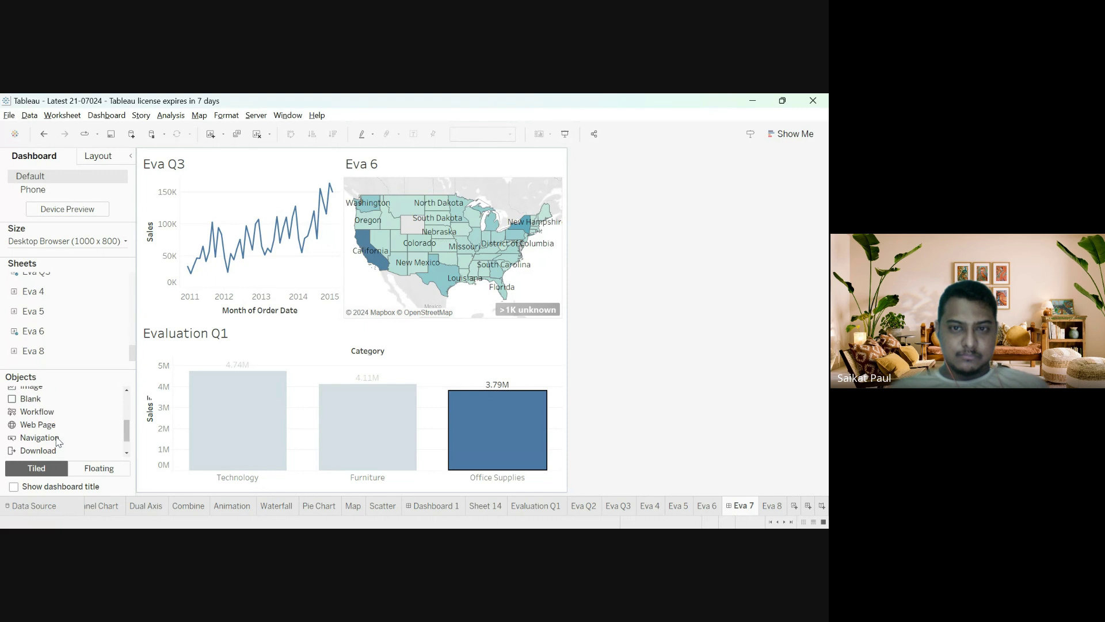
{"action": "scroll", "coordinate": [51, 442], "scroll_direction": "down", "scroll_amount": 2}
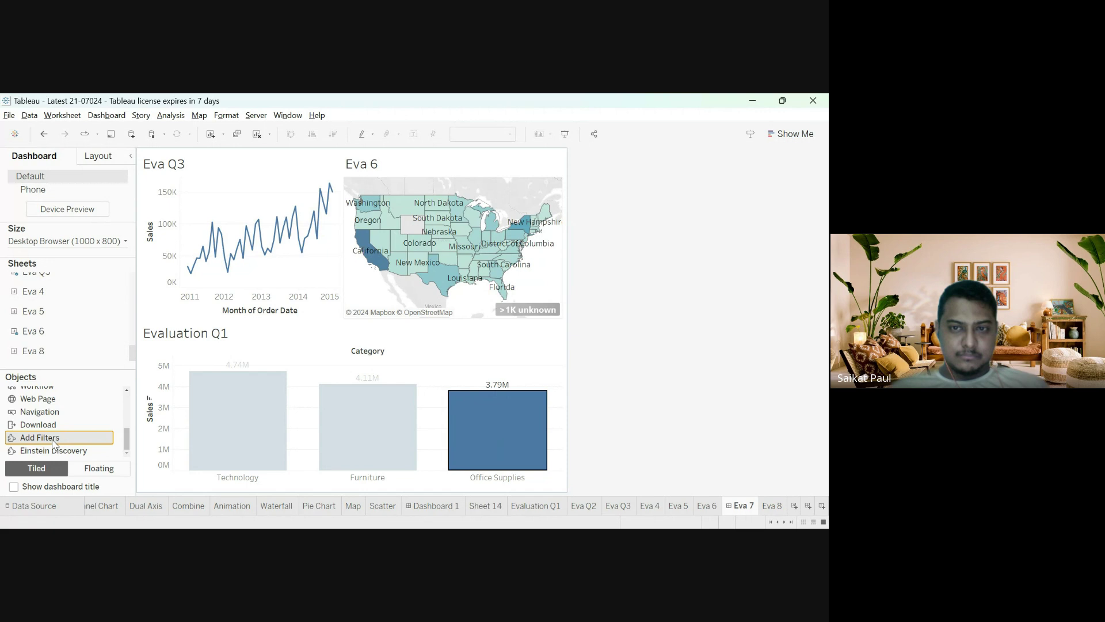
{"action": "double_click", "coordinate": [54, 443]}
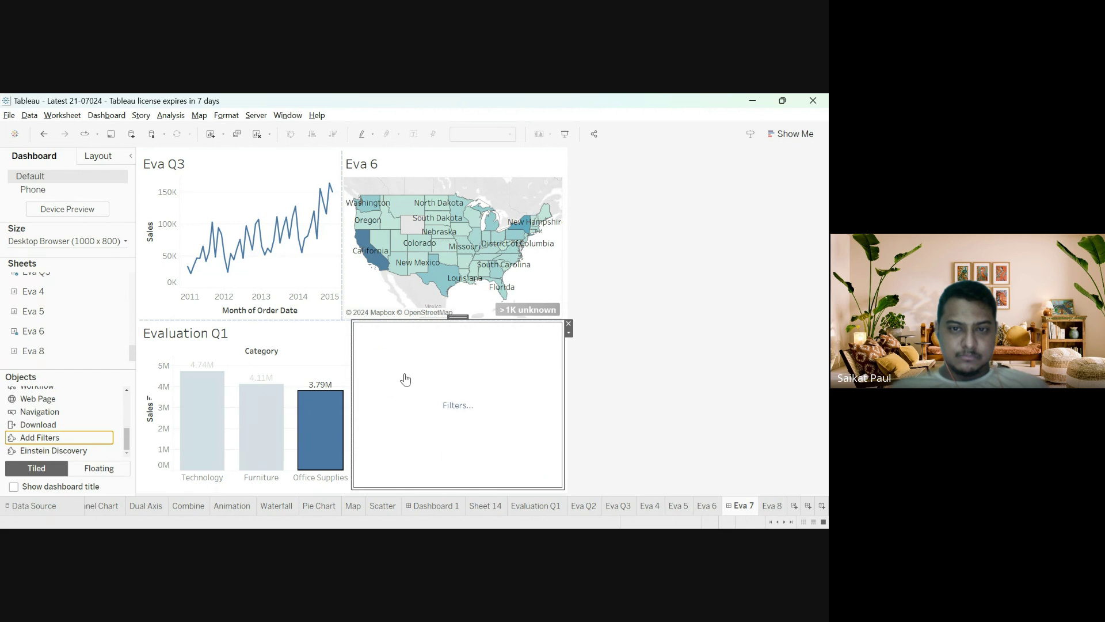
{"action": "left_click", "coordinate": [433, 366]}
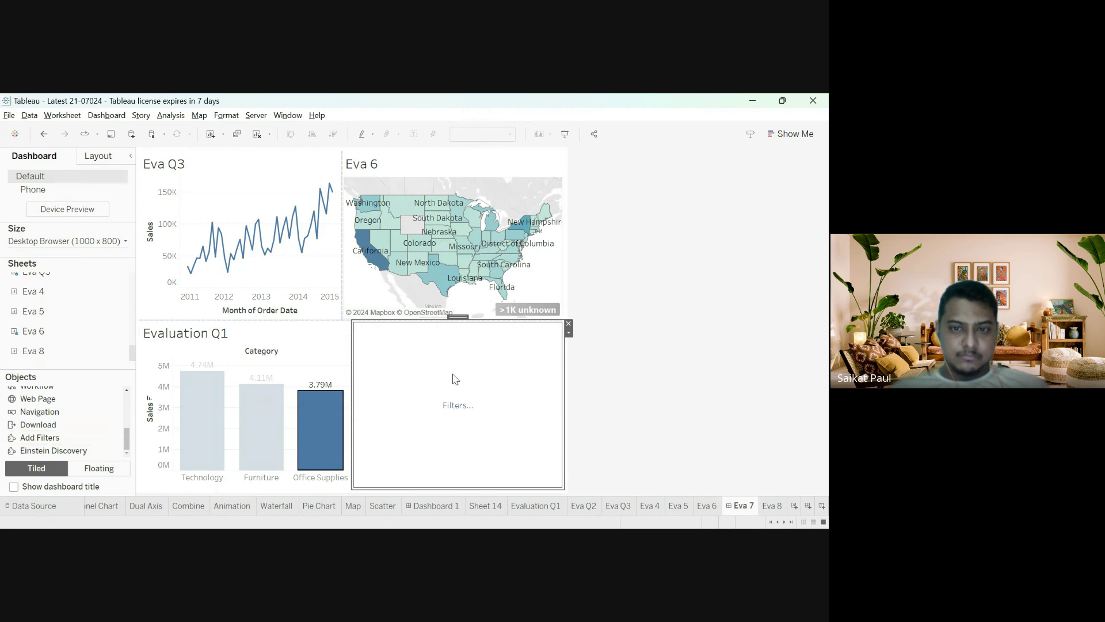
{"action": "left_click", "coordinate": [568, 323]}
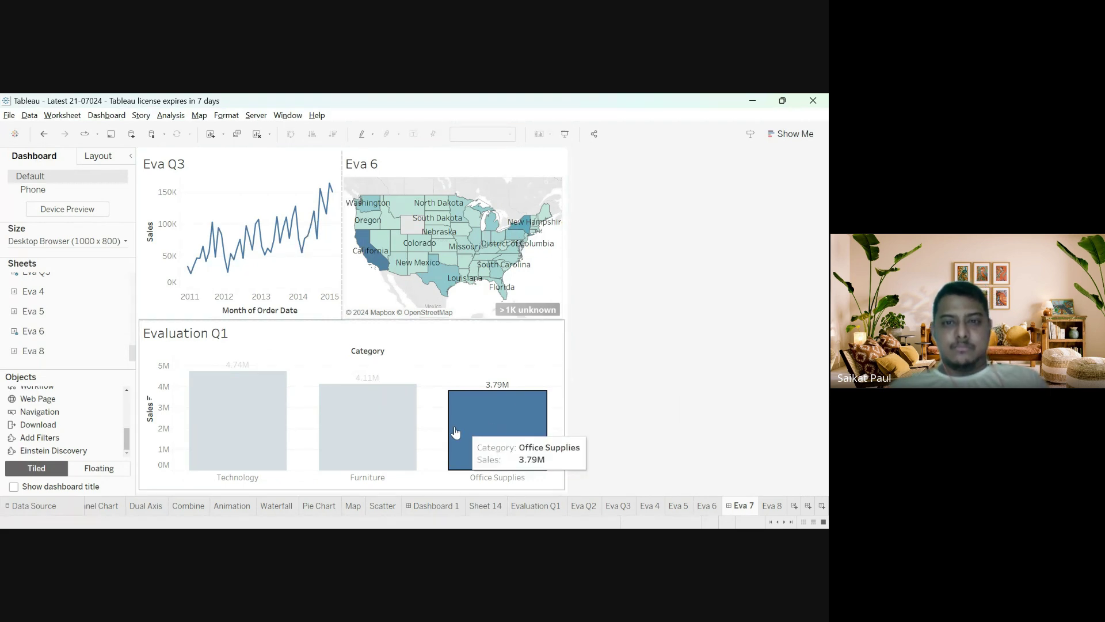
- Extend the Evaluation Q1 selection to include the Technology and Furniture bars along with Office Supplies
{"action": "left_click", "coordinate": [214, 424], "text": "ctrl"}
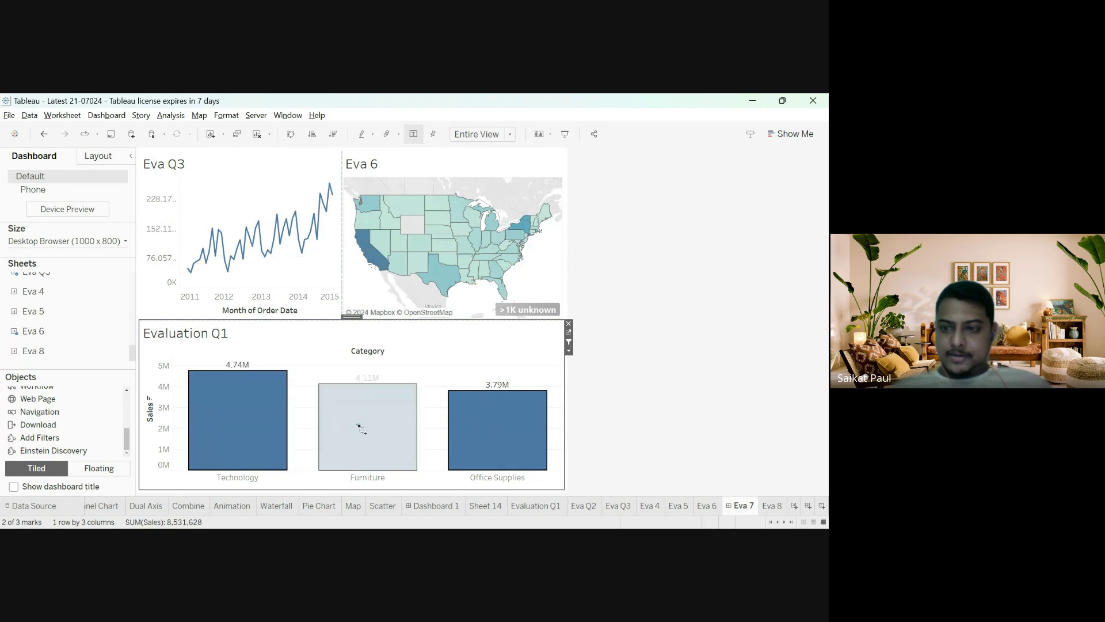
{"action": "left_click", "coordinate": [358, 425], "text": "ctrl"}
{"action": "left_click", "coordinate": [691, 342]}
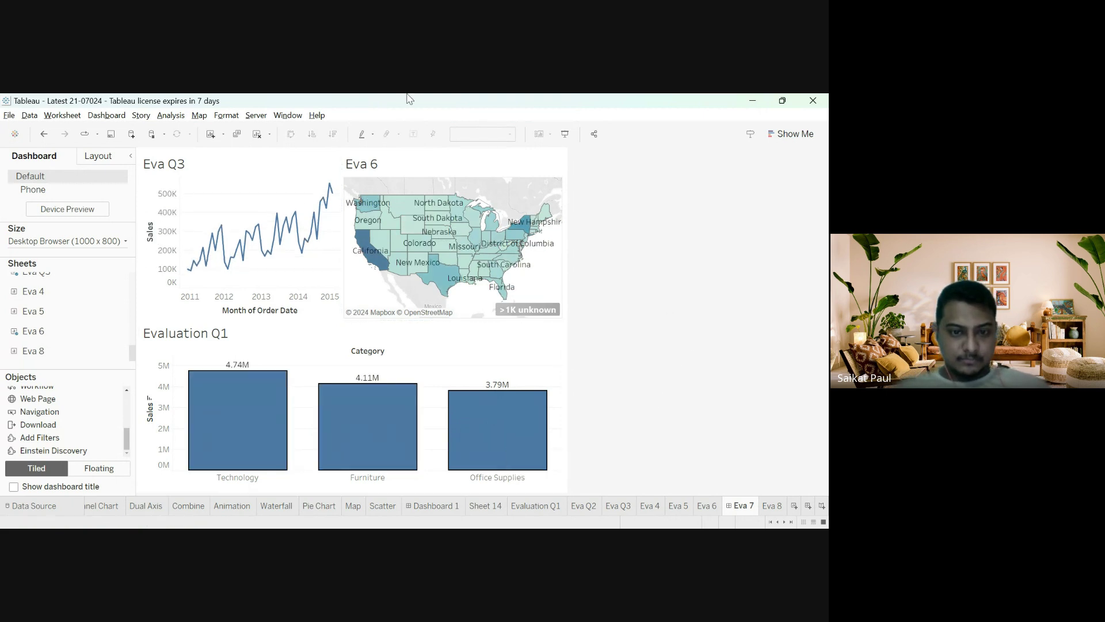
{"action": "mouse_move", "coordinate": [439, 221]}
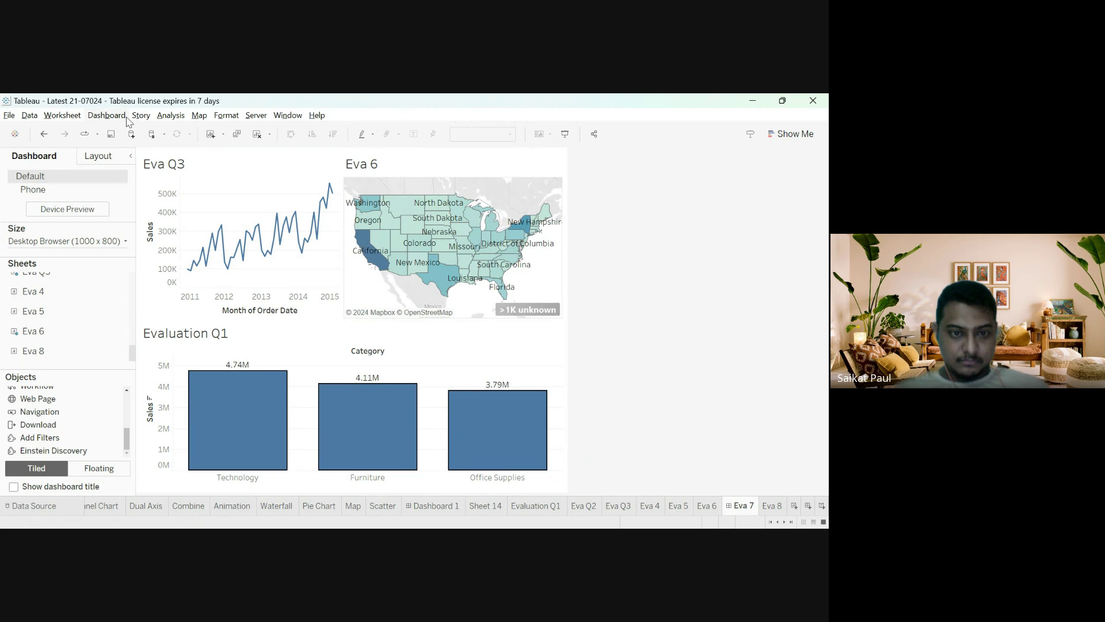
- Show the Category filter for Evaluation Q1 on the dashboard and test it by excluding and re-including Office Supplies
{"action": "double_click", "coordinate": [174, 280]}
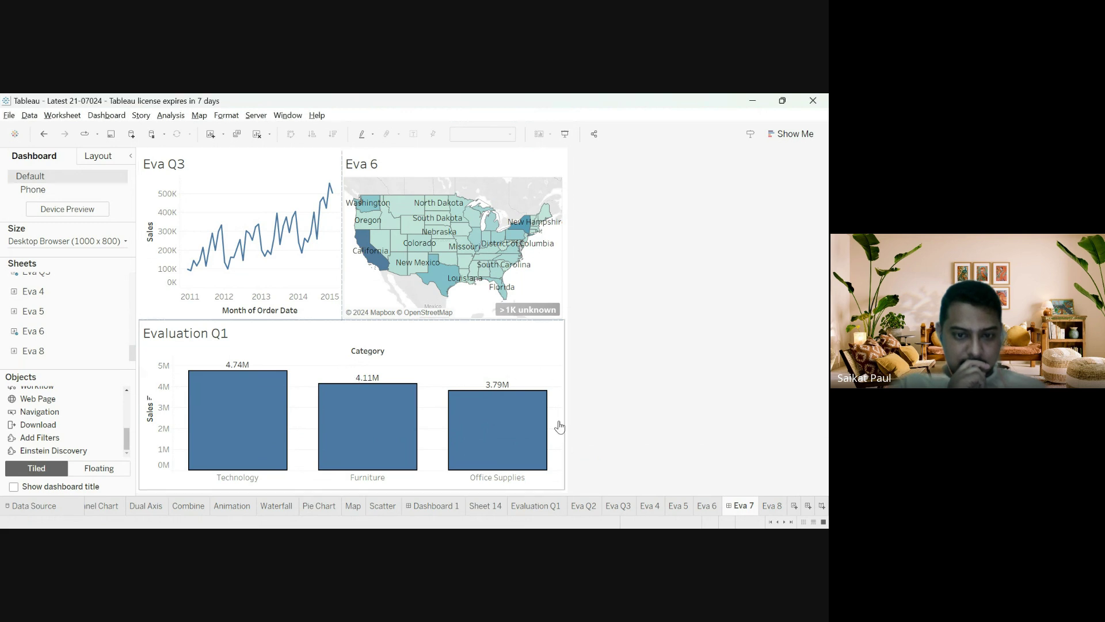
{"action": "mouse_move", "coordinate": [539, 406]}
{"action": "left_click", "coordinate": [552, 352]}
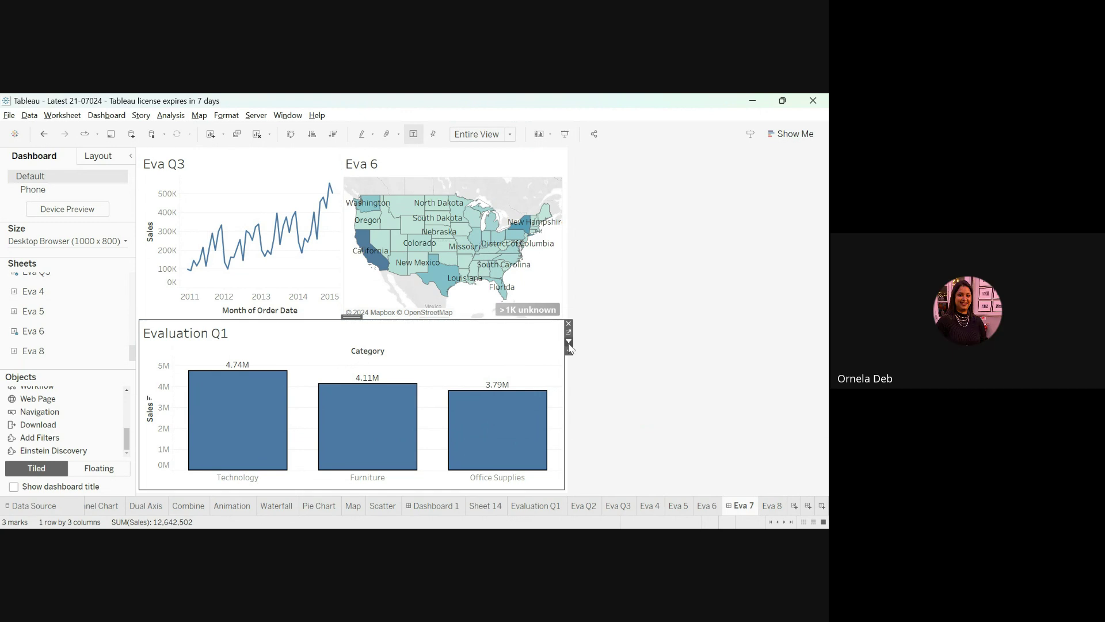
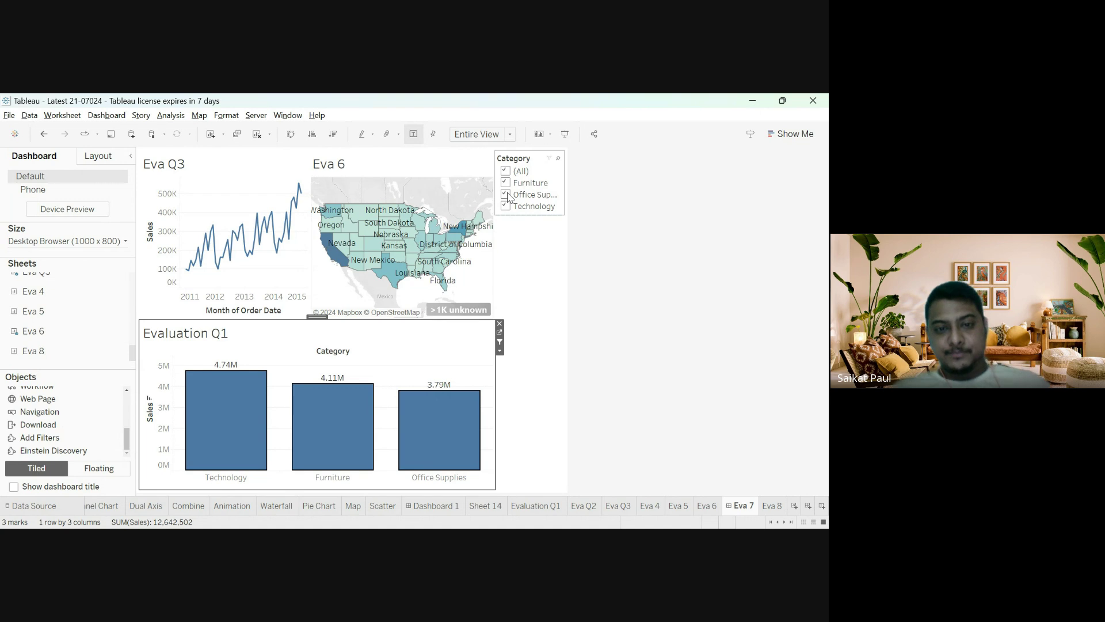
{"action": "left_click", "coordinate": [505, 195]}
{"action": "left_click", "coordinate": [506, 194]}
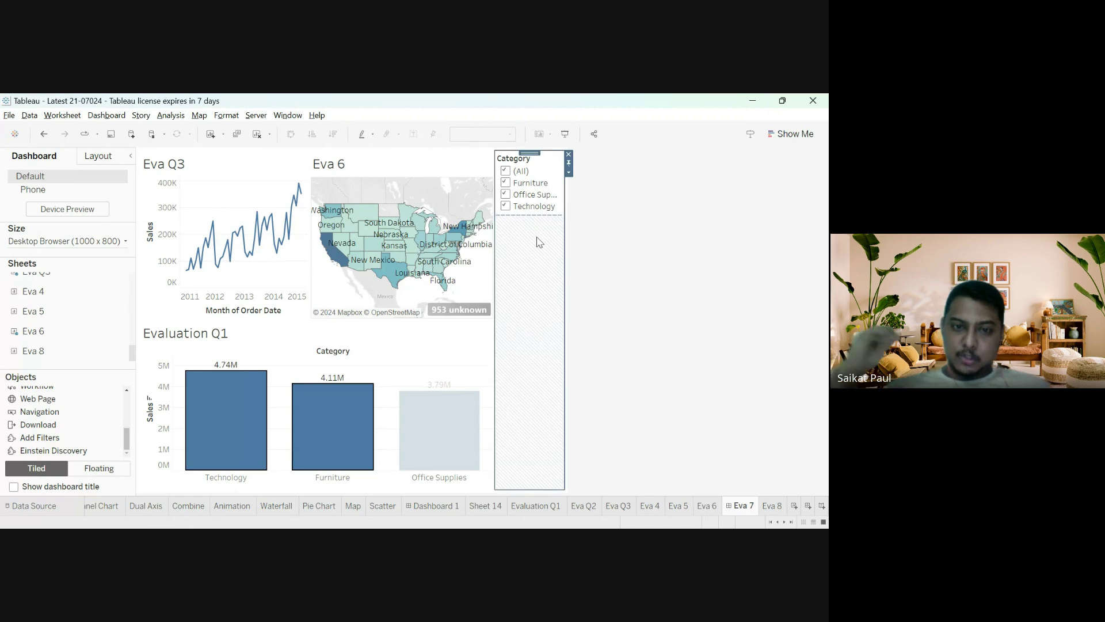
{"action": "left_click", "coordinate": [455, 194]}
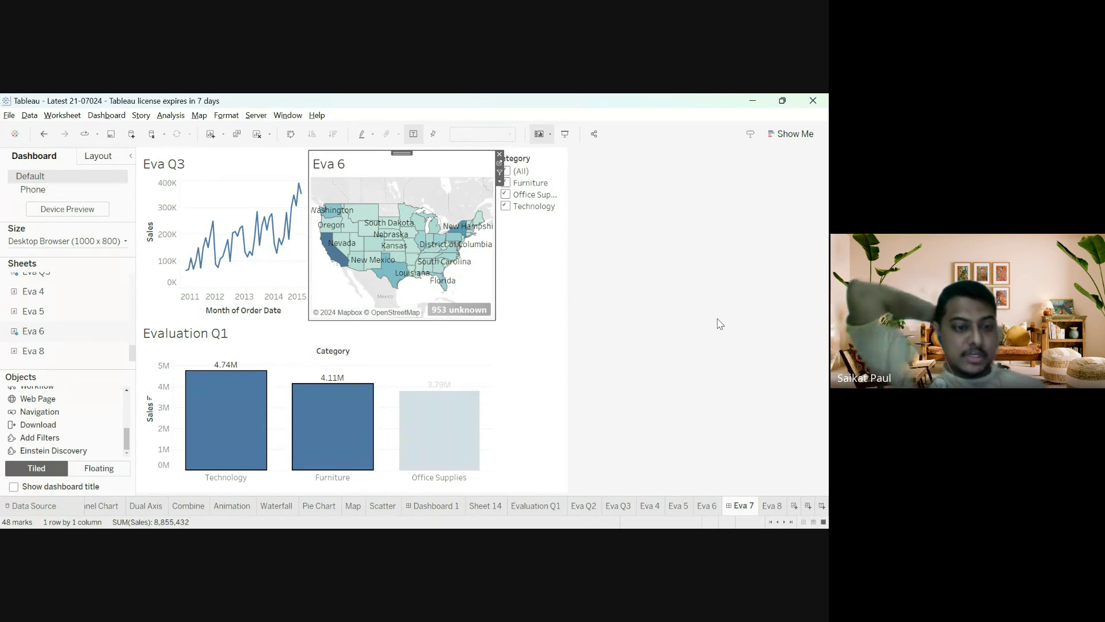
{"action": "left_click", "coordinate": [725, 361]}
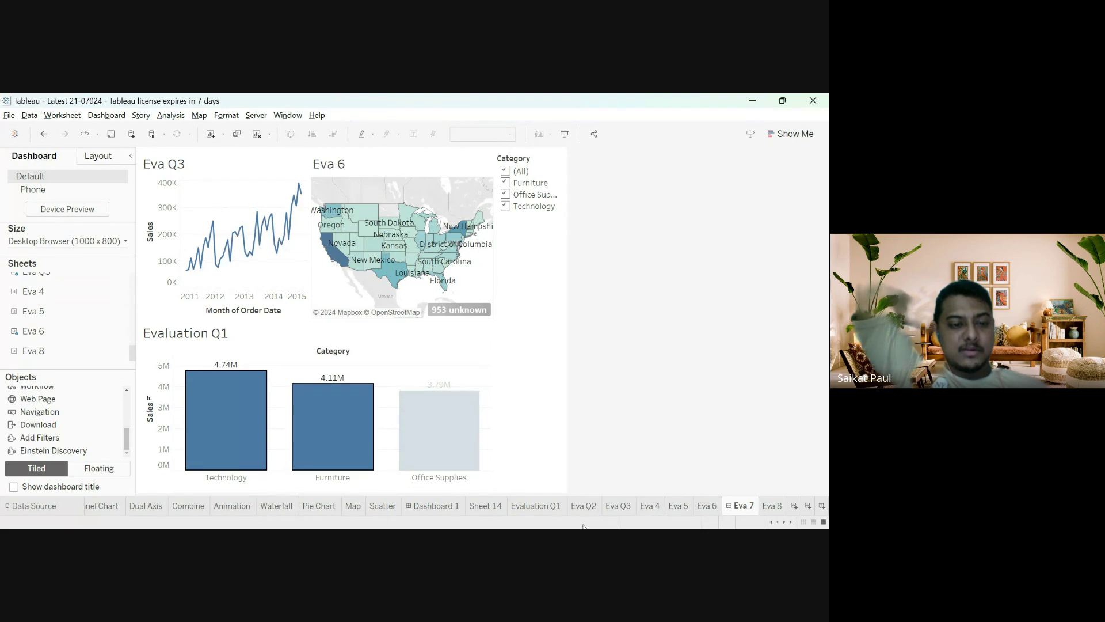
- Open the Evaluation Q1 worksheet and add Region to its filters
{"action": "left_click", "coordinate": [554, 508]}
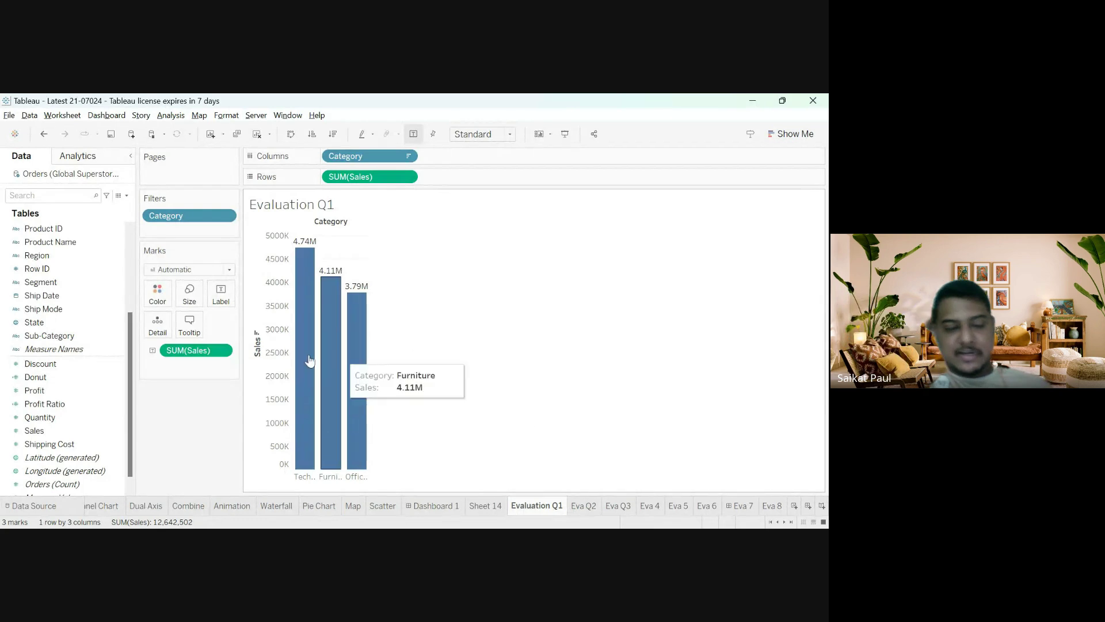
{"action": "left_click_drag", "start_coordinate": [32, 260], "coordinate": [189, 205]}
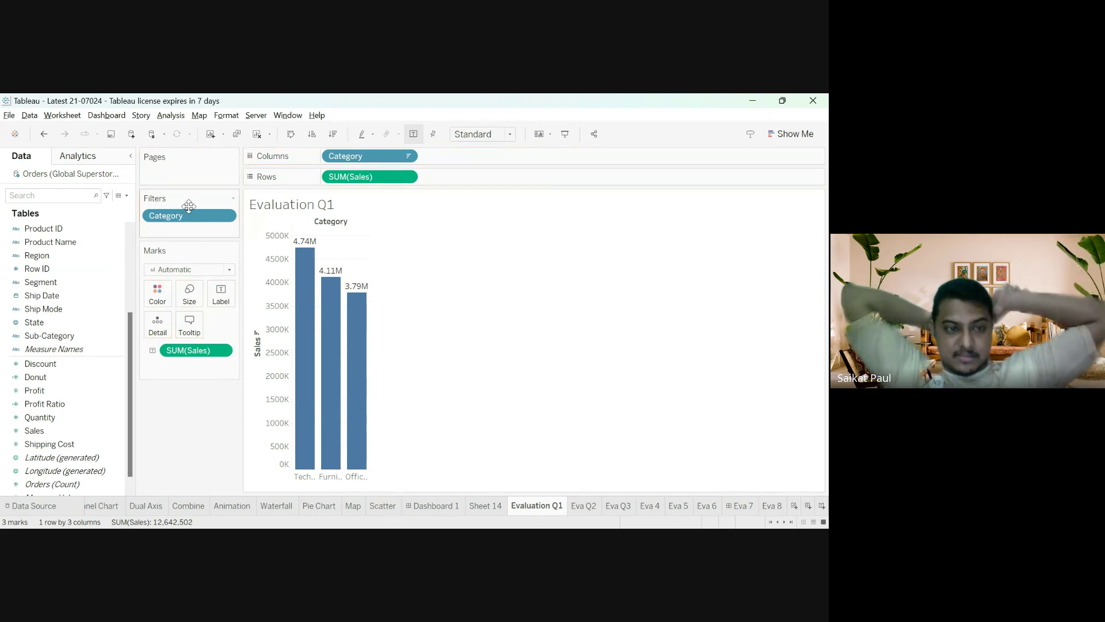
{"action": "left_click_drag", "start_coordinate": [61, 257], "coordinate": [227, 233]}
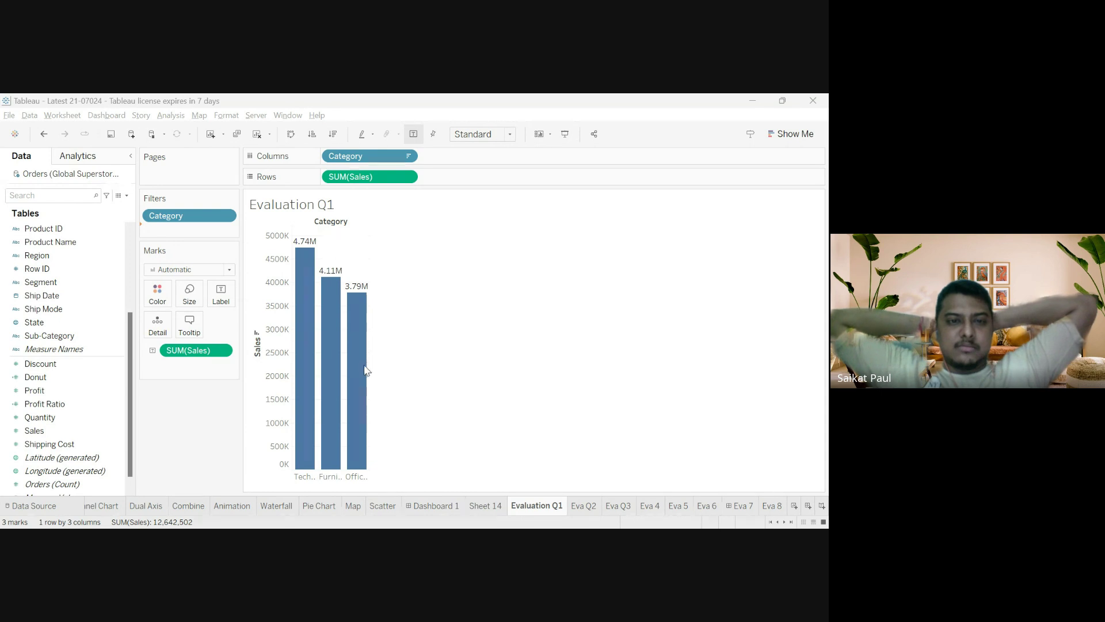
{"action": "left_click", "coordinate": [408, 467]}
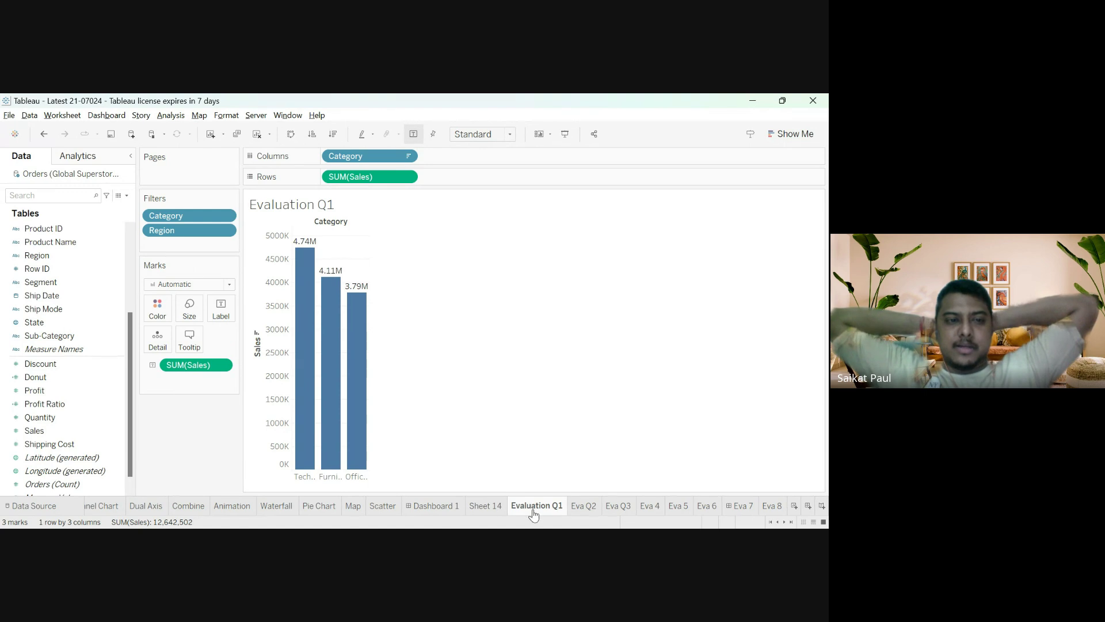
- Return to the Eva 7 dashboard and show the Region filter for Evaluation Q1
{"action": "left_click", "coordinate": [742, 507]}
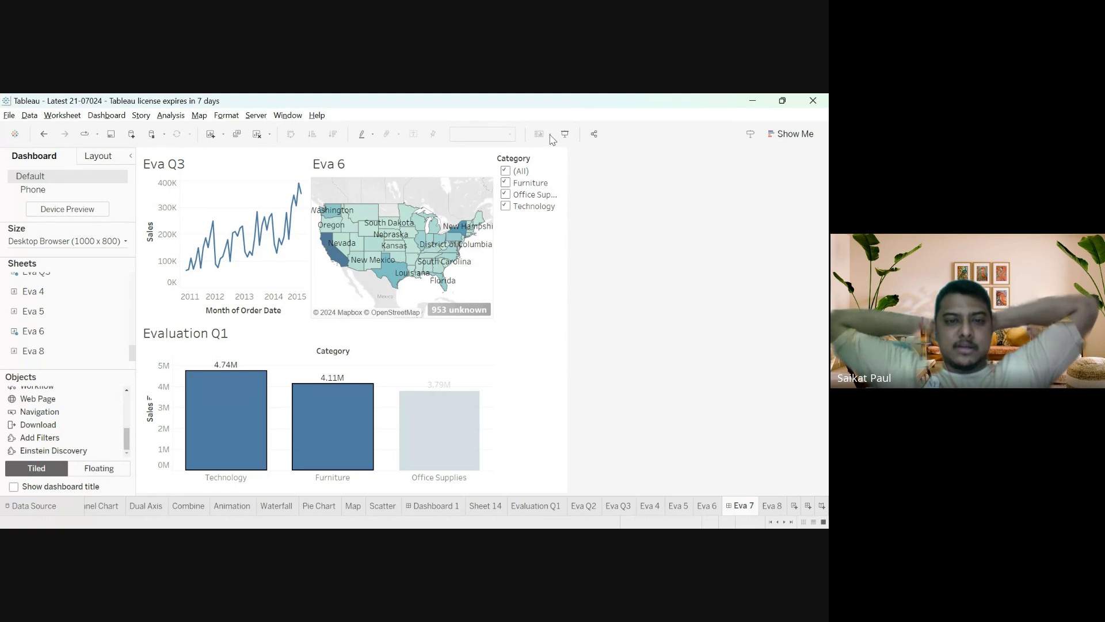
{"action": "left_click", "coordinate": [535, 250]}
{"action": "left_click", "coordinate": [488, 282]}
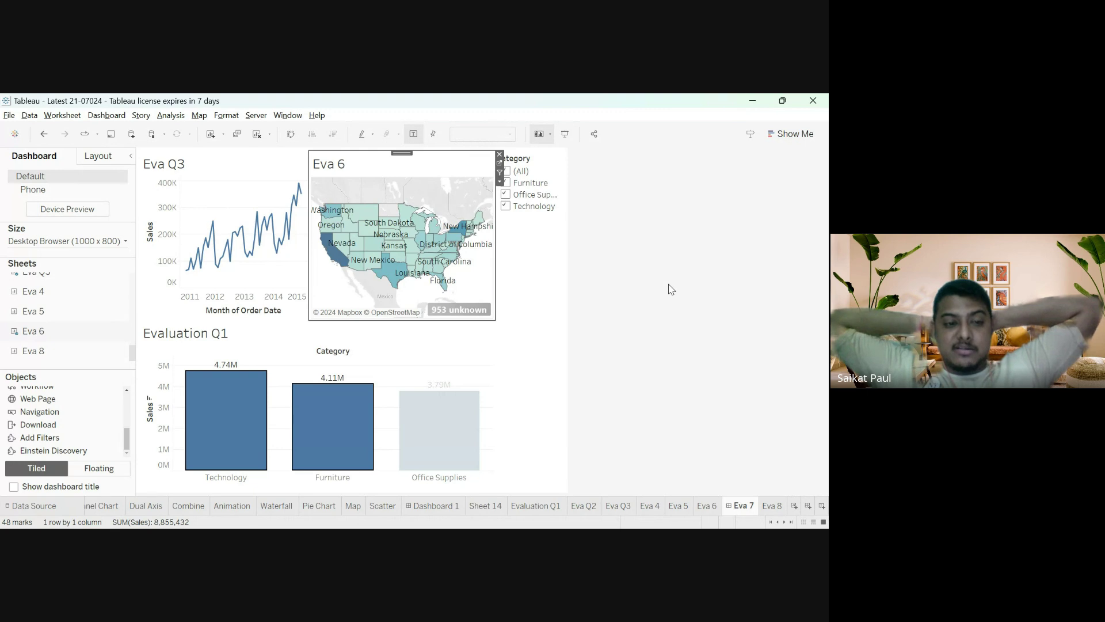
{"action": "left_click", "coordinate": [699, 368]}
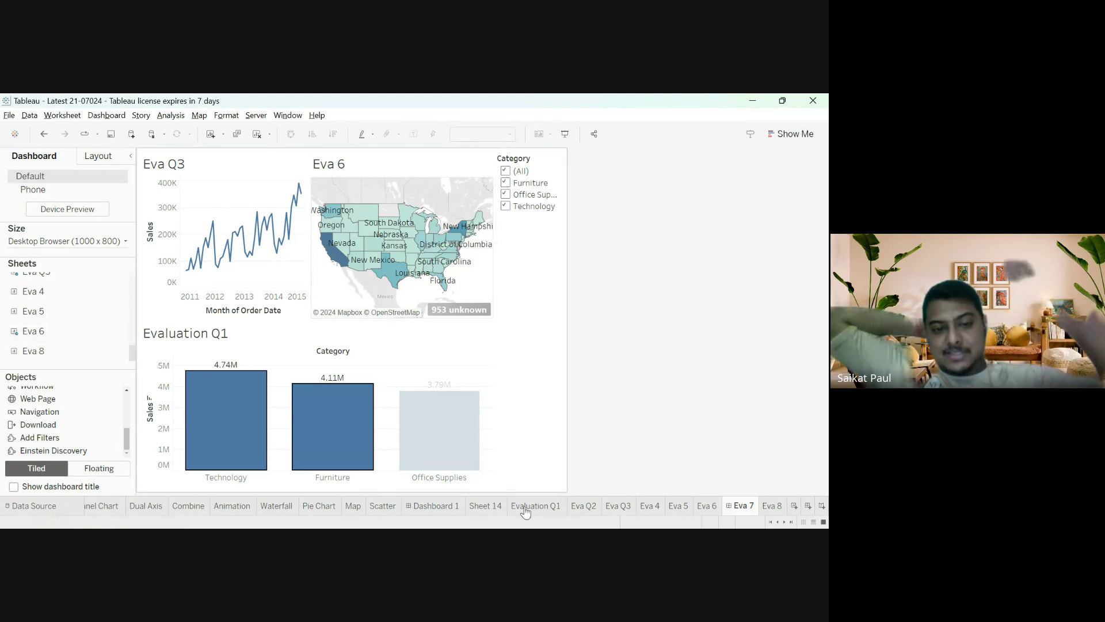
{"action": "left_click", "coordinate": [518, 275]}
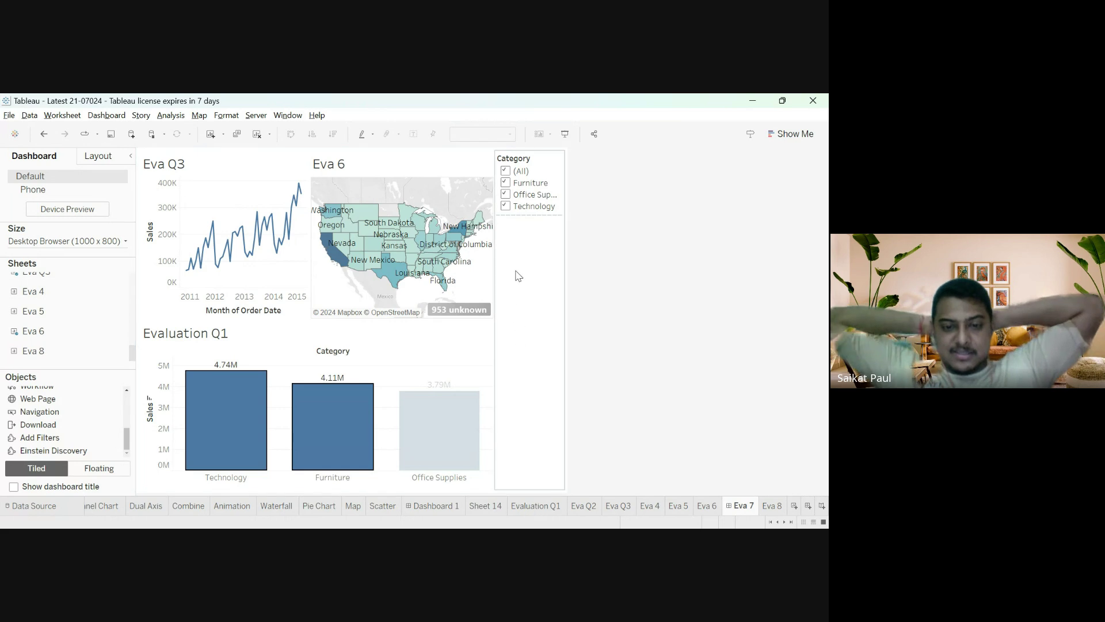
{"action": "left_click", "coordinate": [550, 167]}
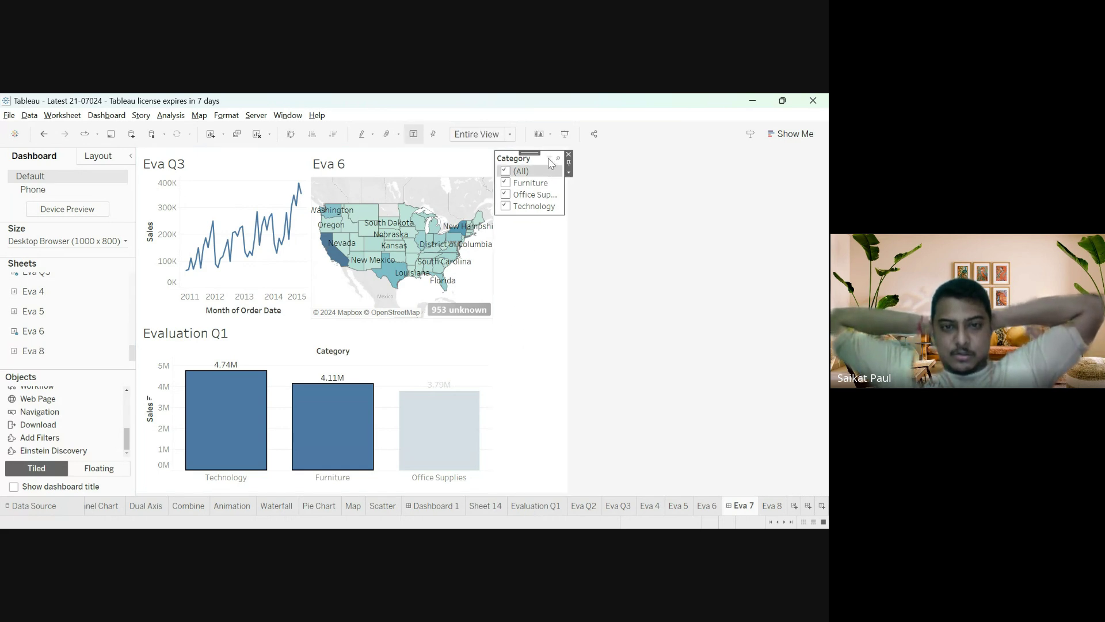
{"action": "left_click", "coordinate": [601, 231]}
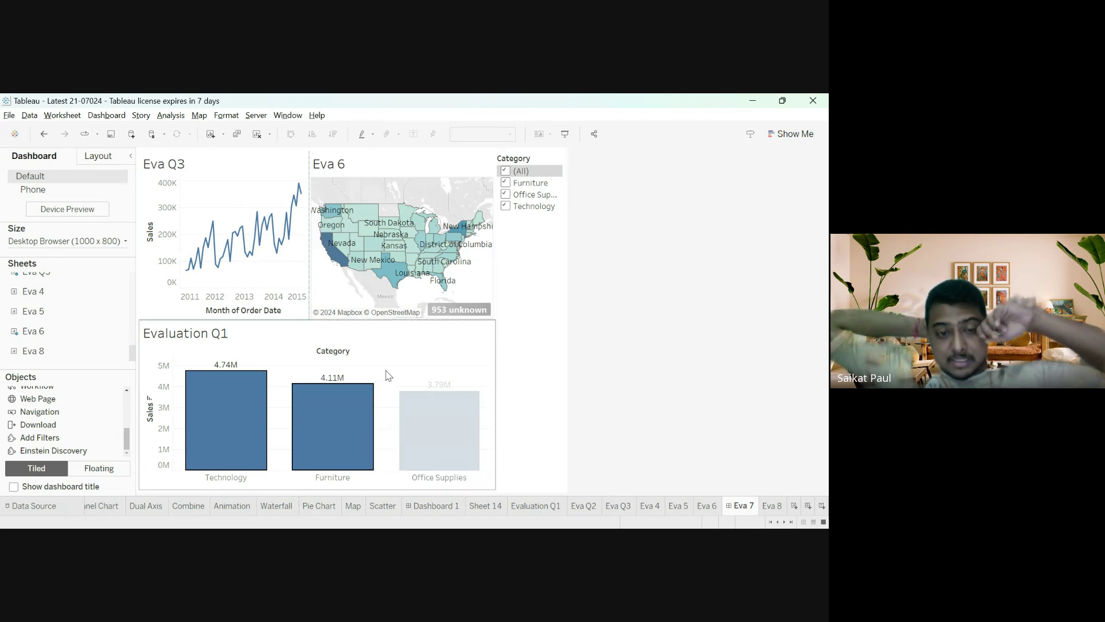
{"action": "left_click", "coordinate": [425, 355]}
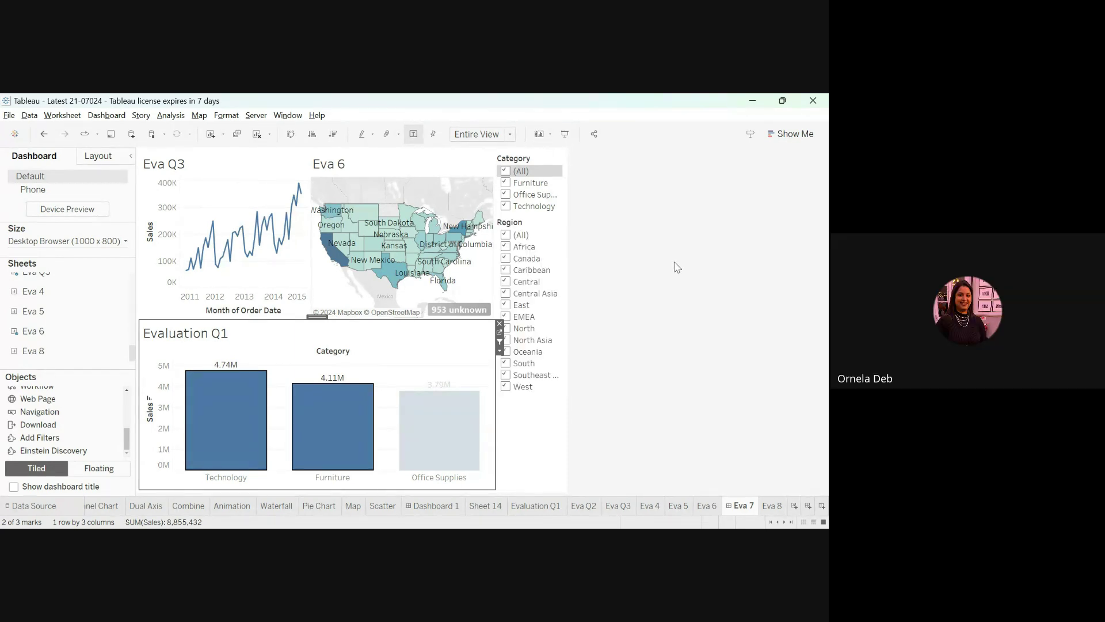
- Clear all regions in the dashboard's Region filter and include only South and West
{"action": "mouse_move", "coordinate": [456, 447]}
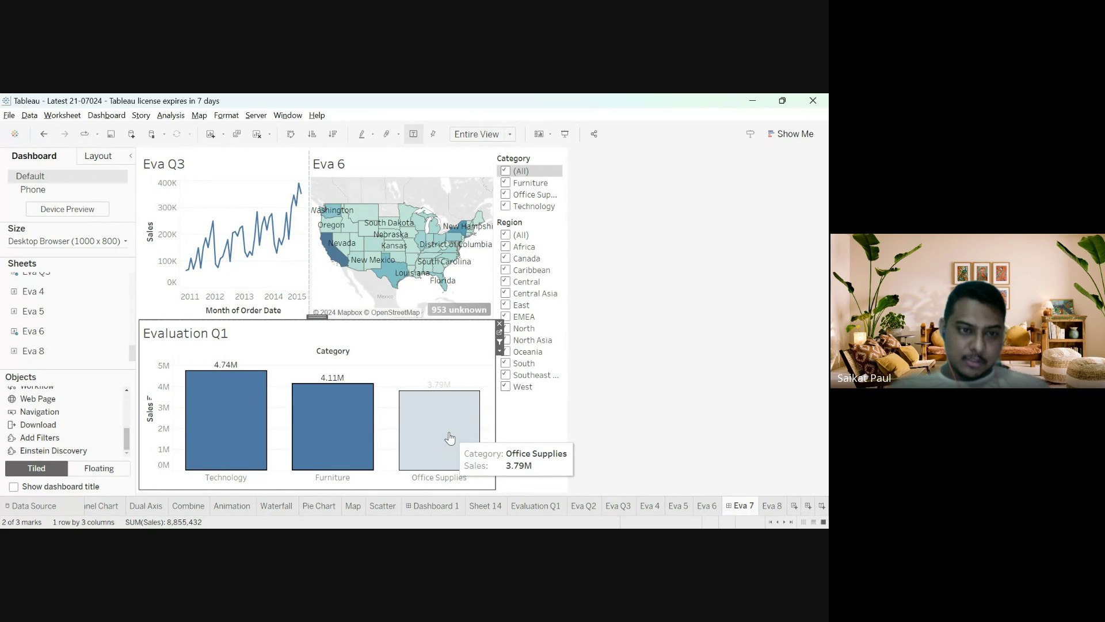
{"action": "left_click", "coordinate": [229, 233]}
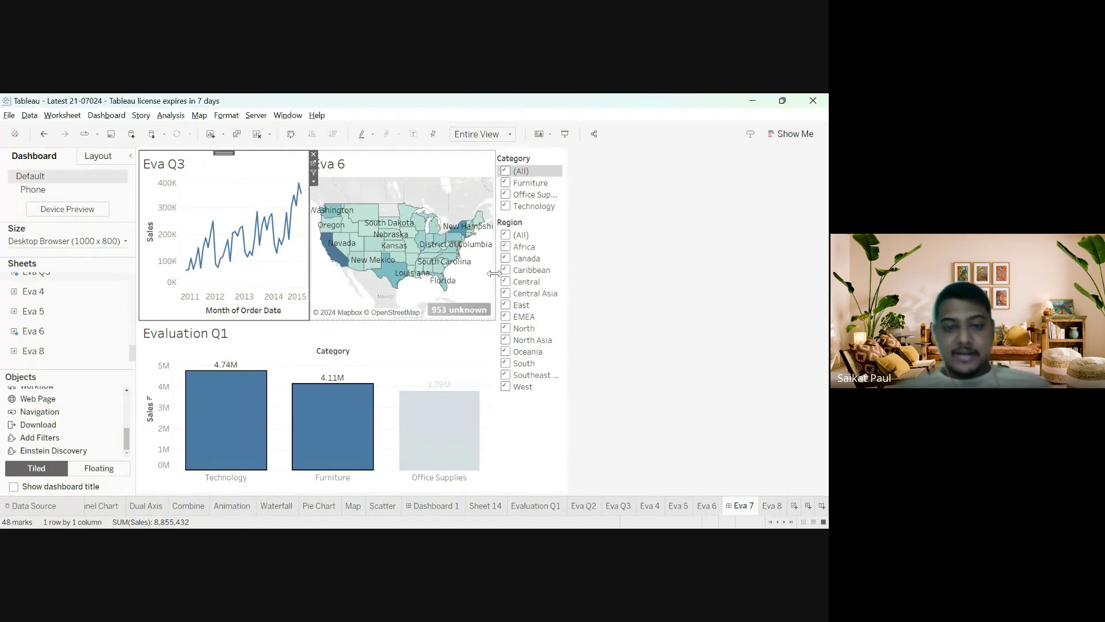
{"action": "left_click", "coordinate": [510, 236]}
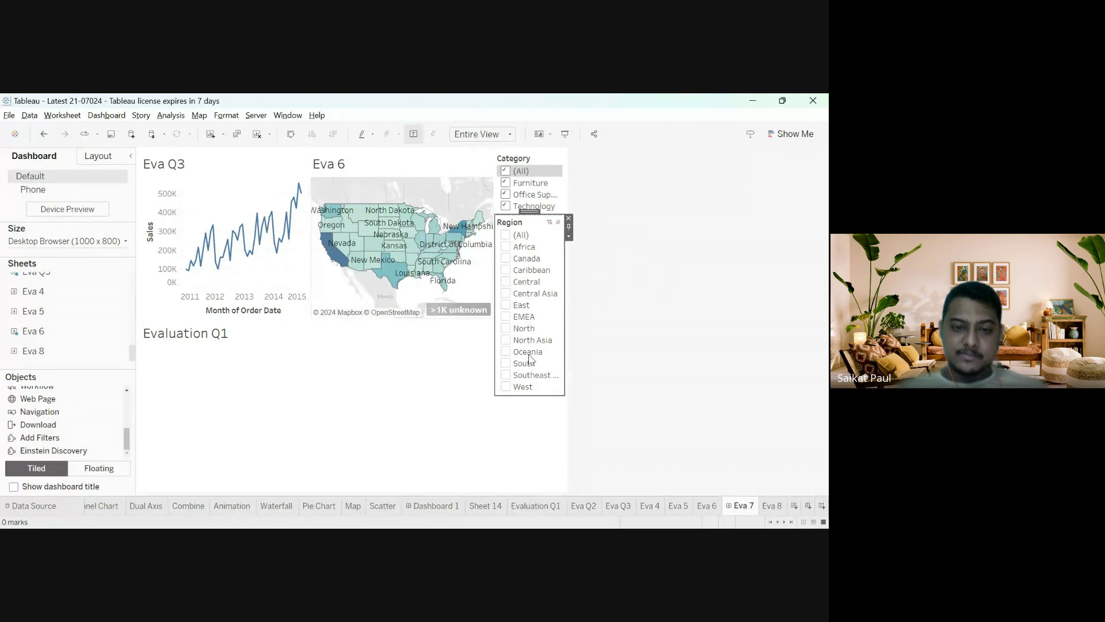
{"action": "left_click", "coordinate": [505, 364]}
{"action": "left_click", "coordinate": [506, 387]}
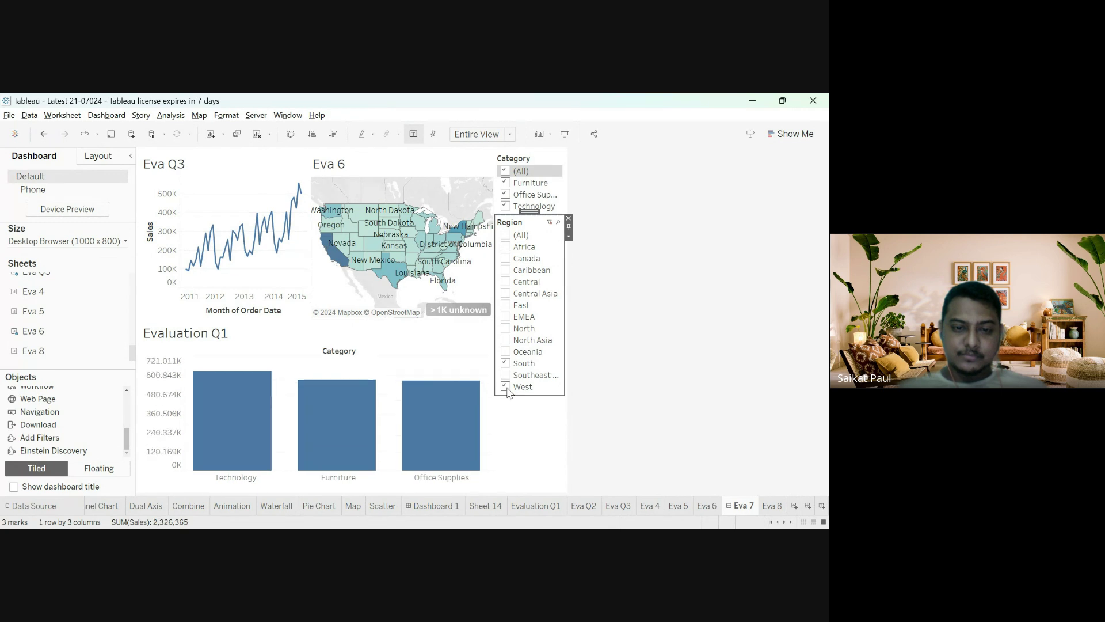
- Include the East and North regions as well in the dashboard's Region filter
{"action": "left_click", "coordinate": [505, 305]}
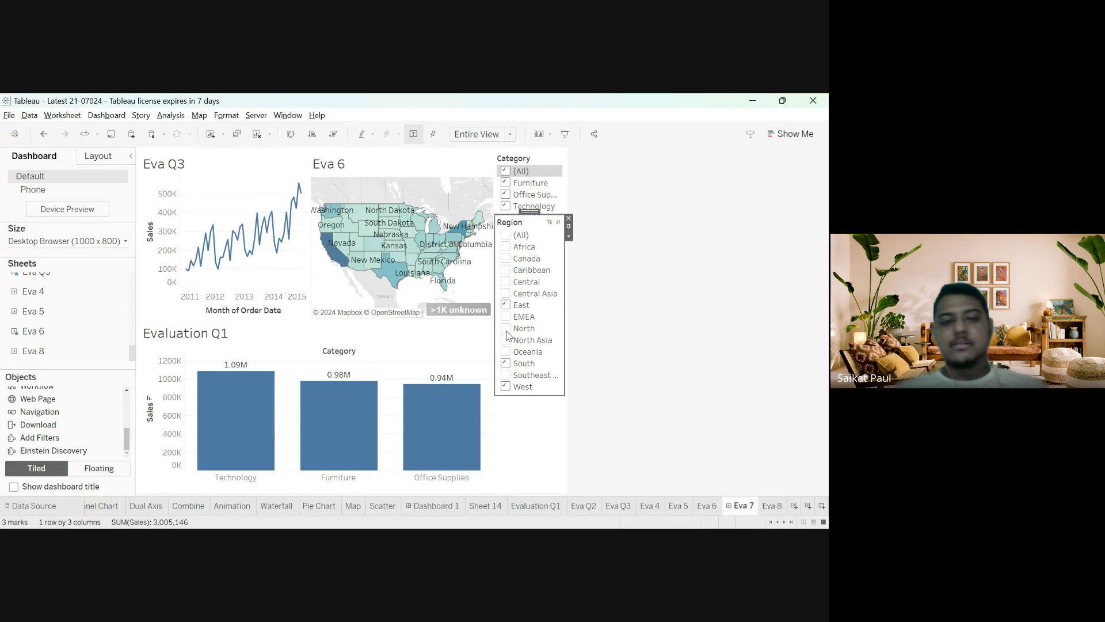
{"action": "left_click", "coordinate": [507, 330]}
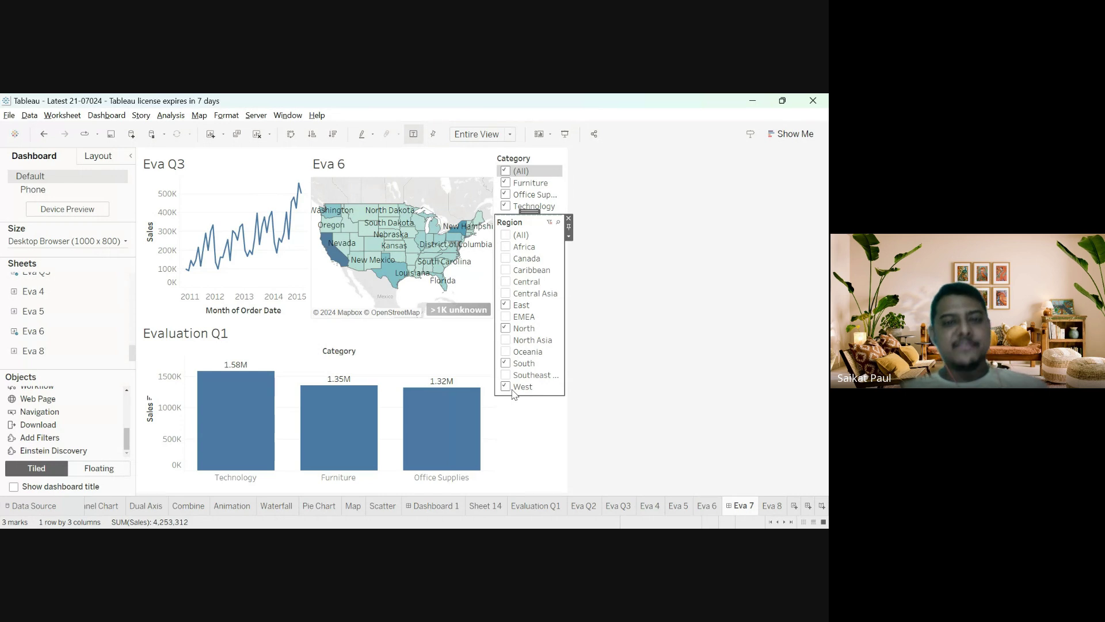
{"action": "left_click", "coordinate": [619, 362]}
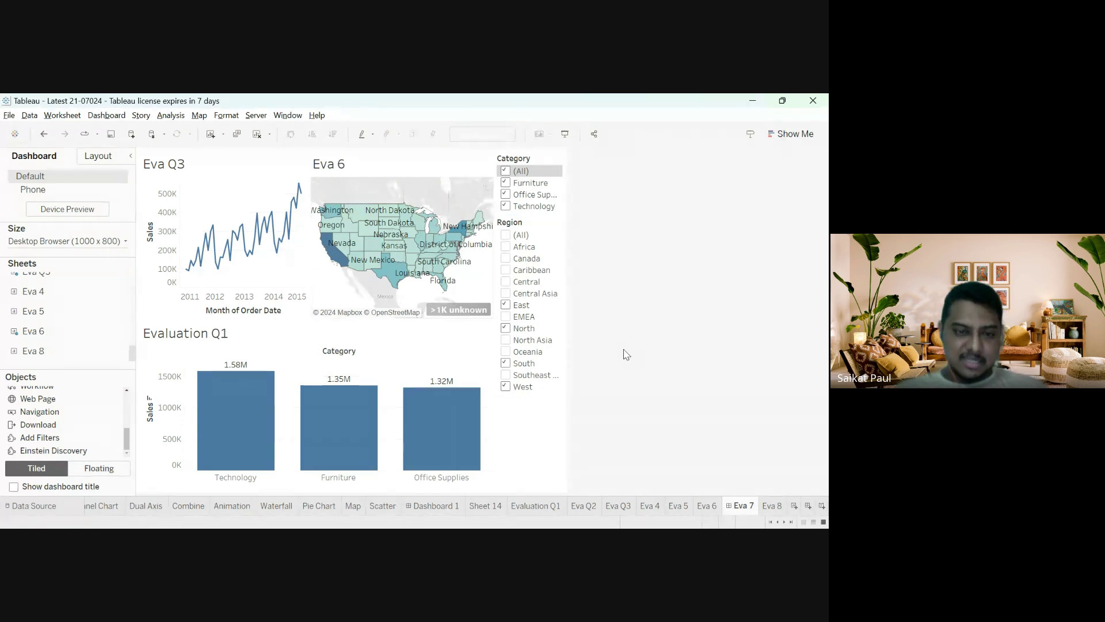
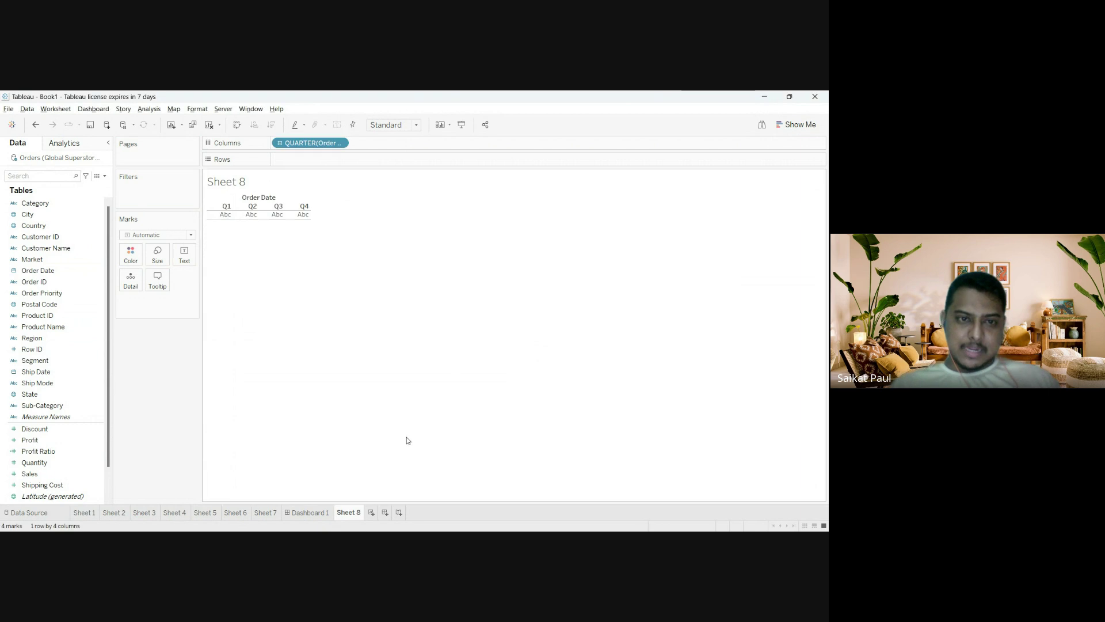
- Add Profit to the rows of Sheet 8 to plot it against the Order Date quarters
{"action": "left_click", "coordinate": [73, 374]}
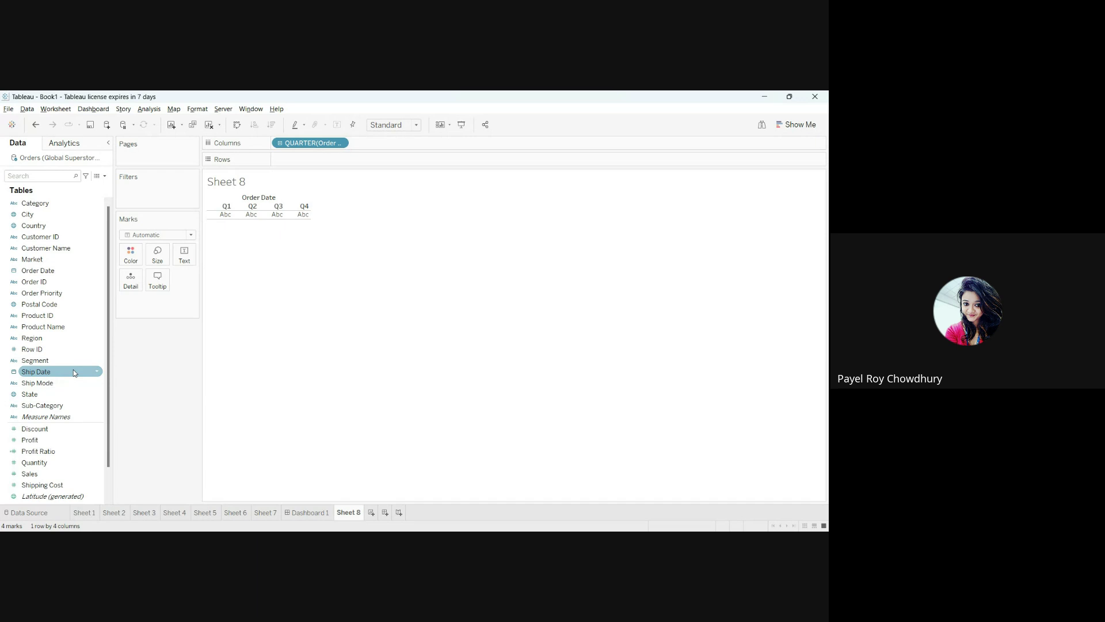
{"action": "left_click", "coordinate": [55, 362]}
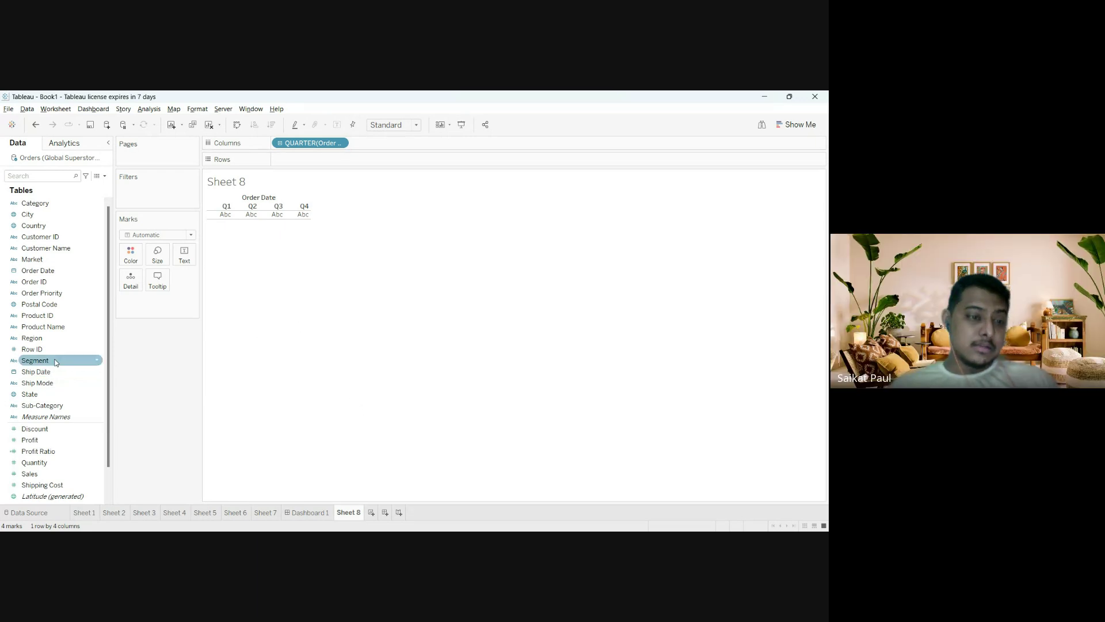
{"action": "left_click", "coordinate": [51, 393]}
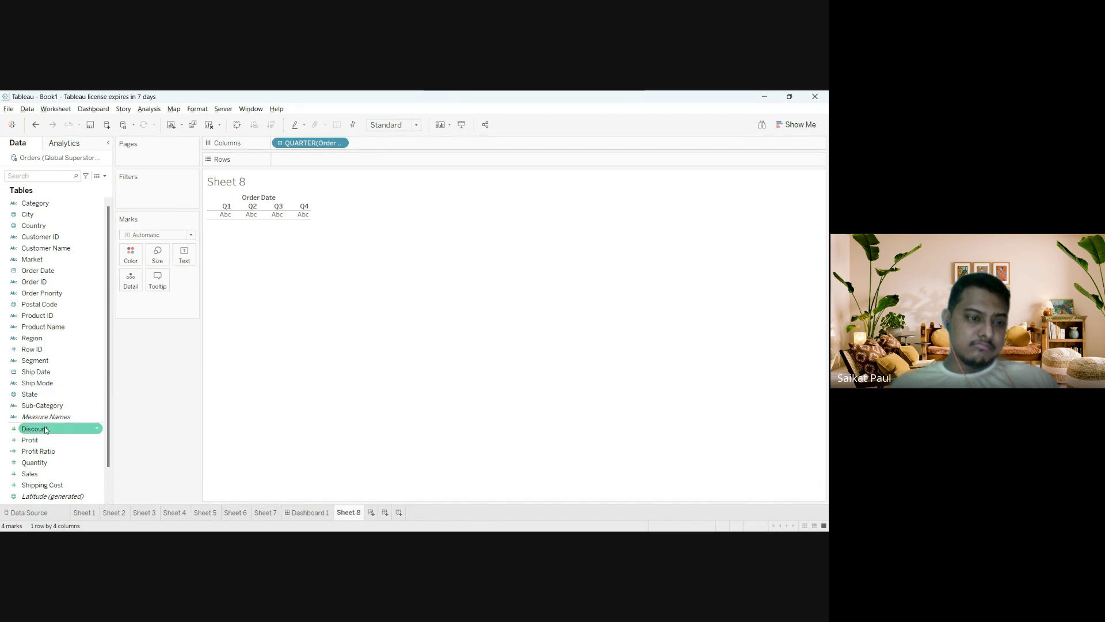
{"action": "left_click_drag", "start_coordinate": [42, 441], "coordinate": [315, 162]}
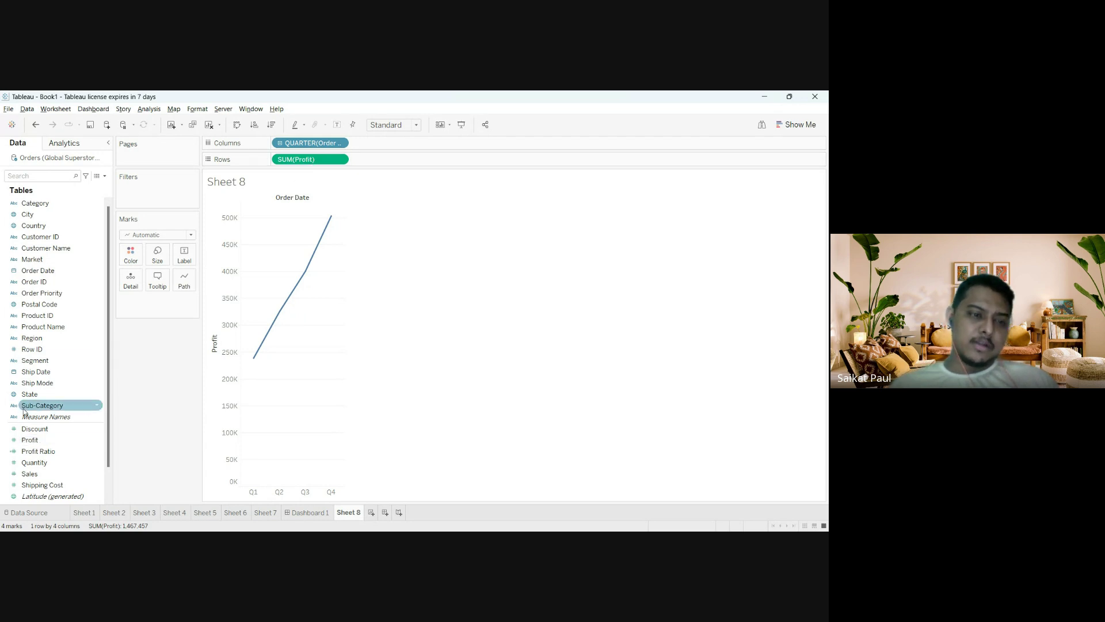
- Color the quarterly profit line by Category and remove Category from the marks again
{"action": "left_click_drag", "start_coordinate": [35, 204], "coordinate": [130, 255]}
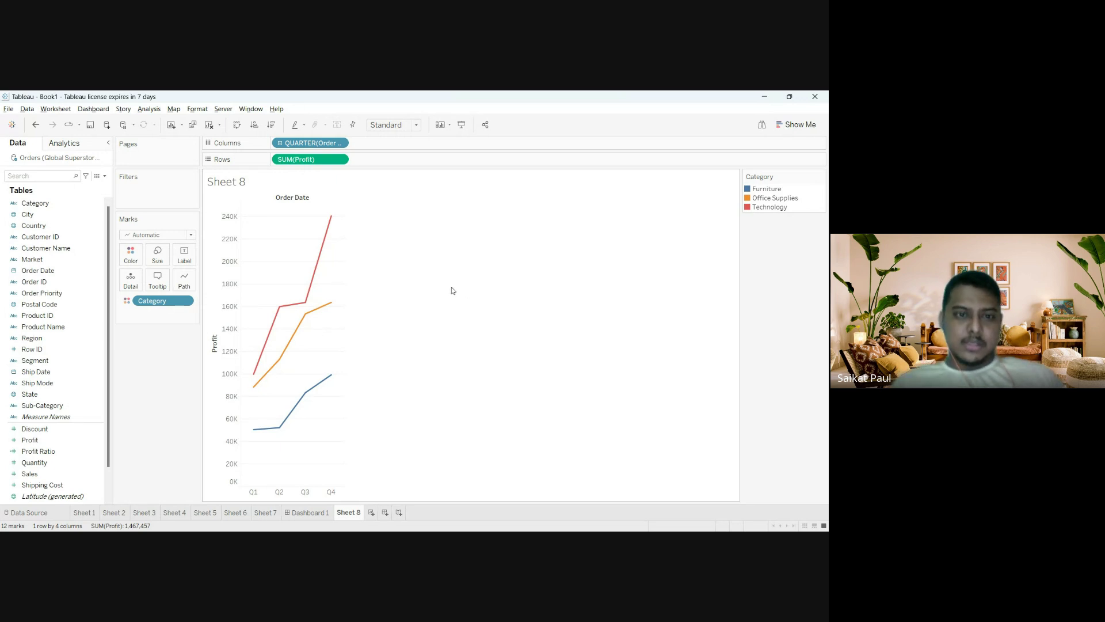
{"action": "mouse_move", "coordinate": [332, 220]}
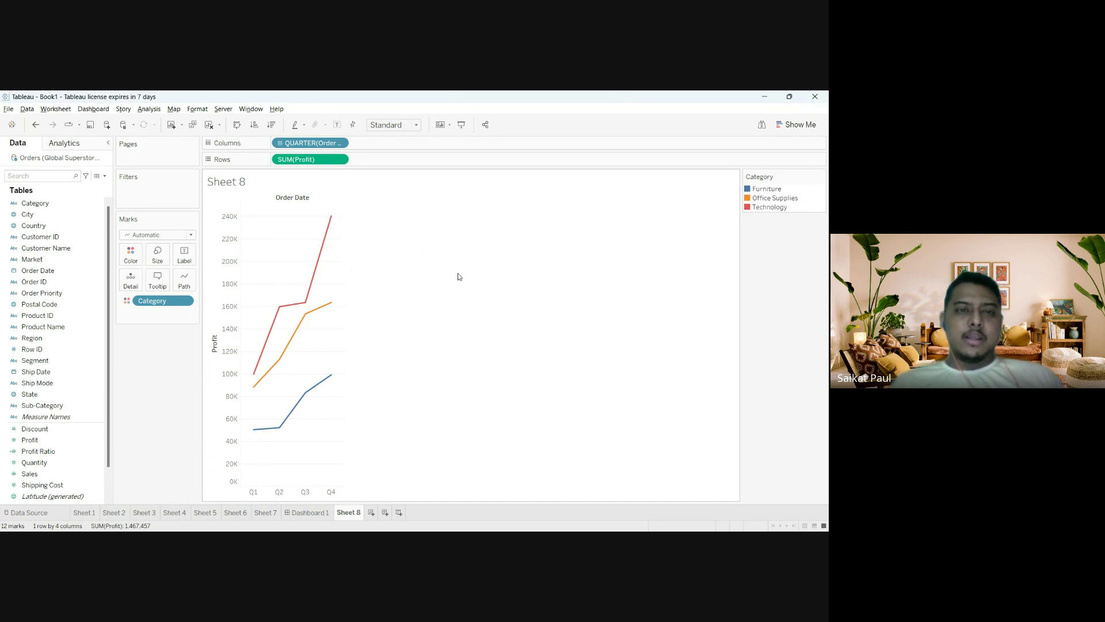
{"action": "left_click_drag", "start_coordinate": [174, 300], "coordinate": [594, 330]}
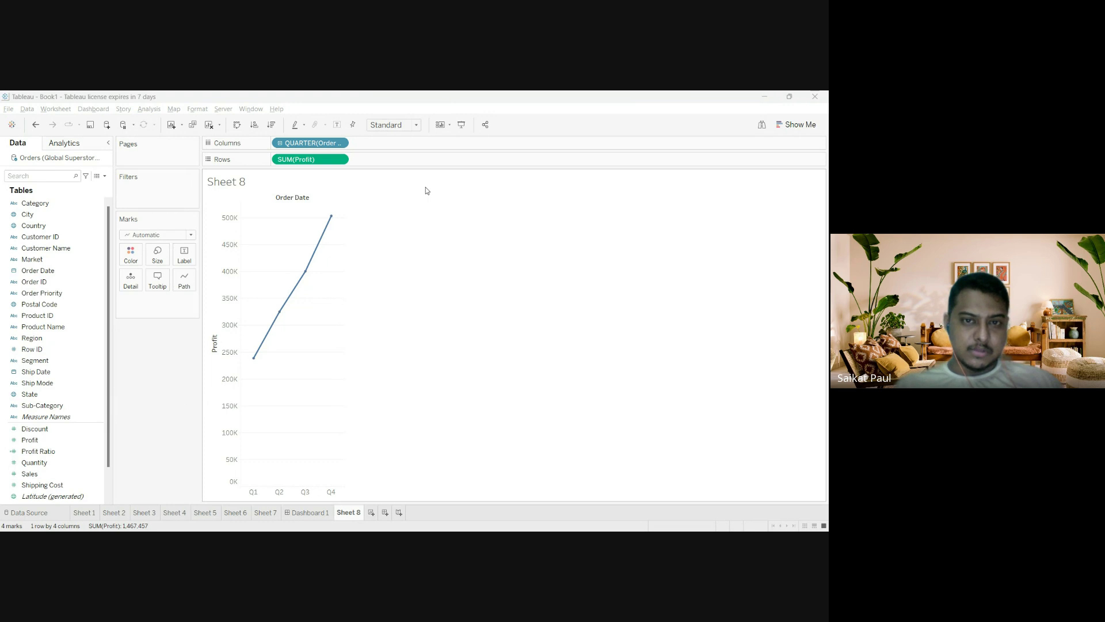
- Fit the profit chart to Entire View and change Order Date to continuous quarters across the years
{"action": "left_click", "coordinate": [418, 125]}
{"action": "left_click", "coordinate": [410, 167]}
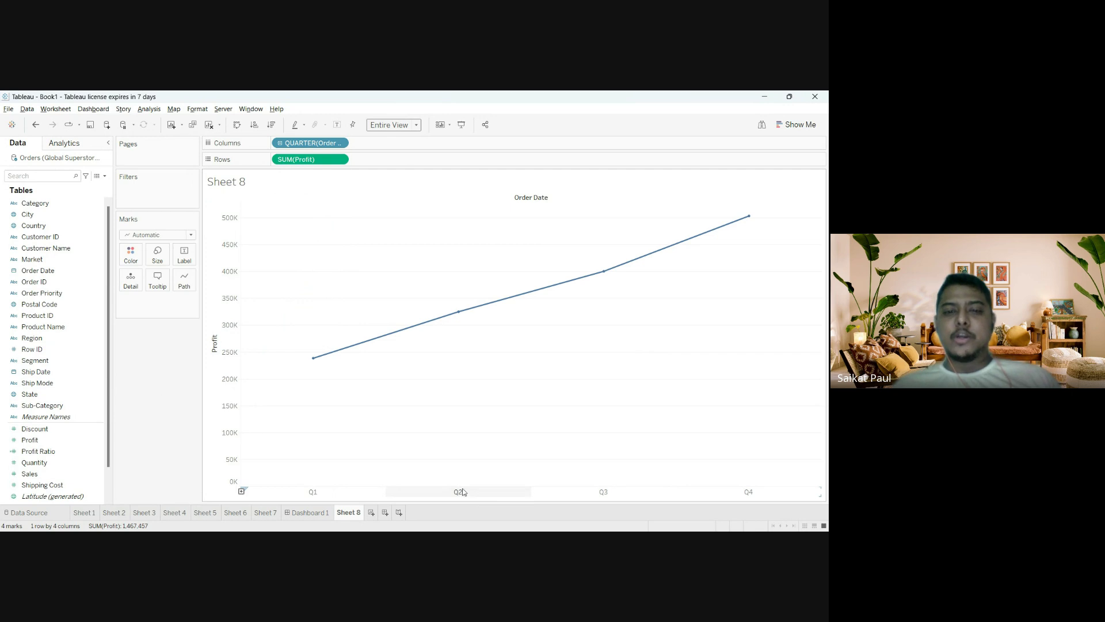
{"action": "mouse_move", "coordinate": [462, 317]}
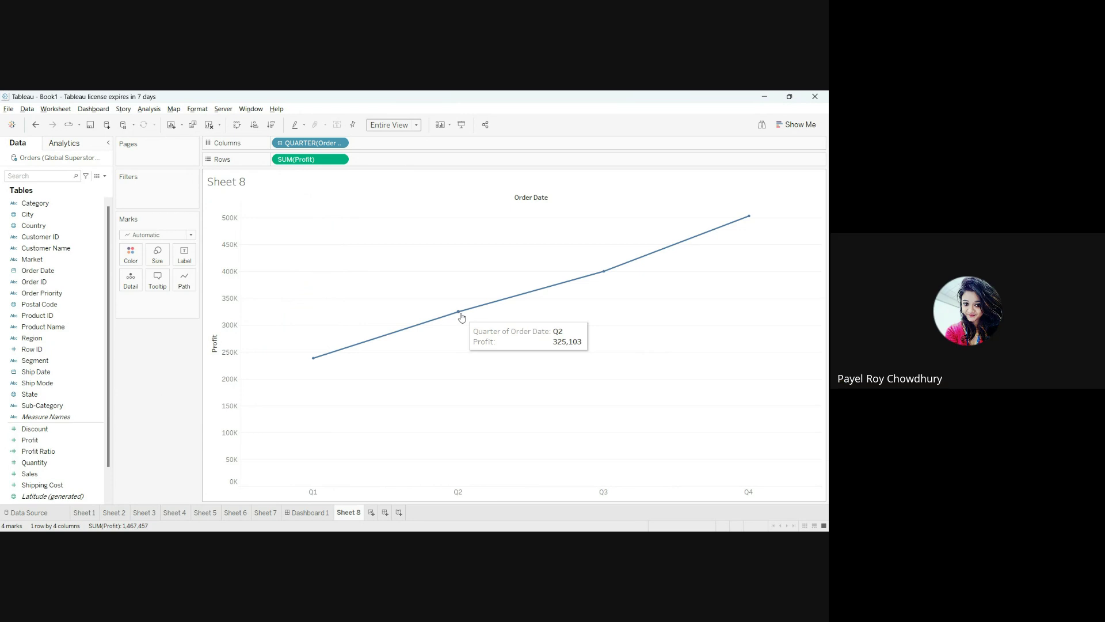
{"action": "mouse_move", "coordinate": [606, 278]}
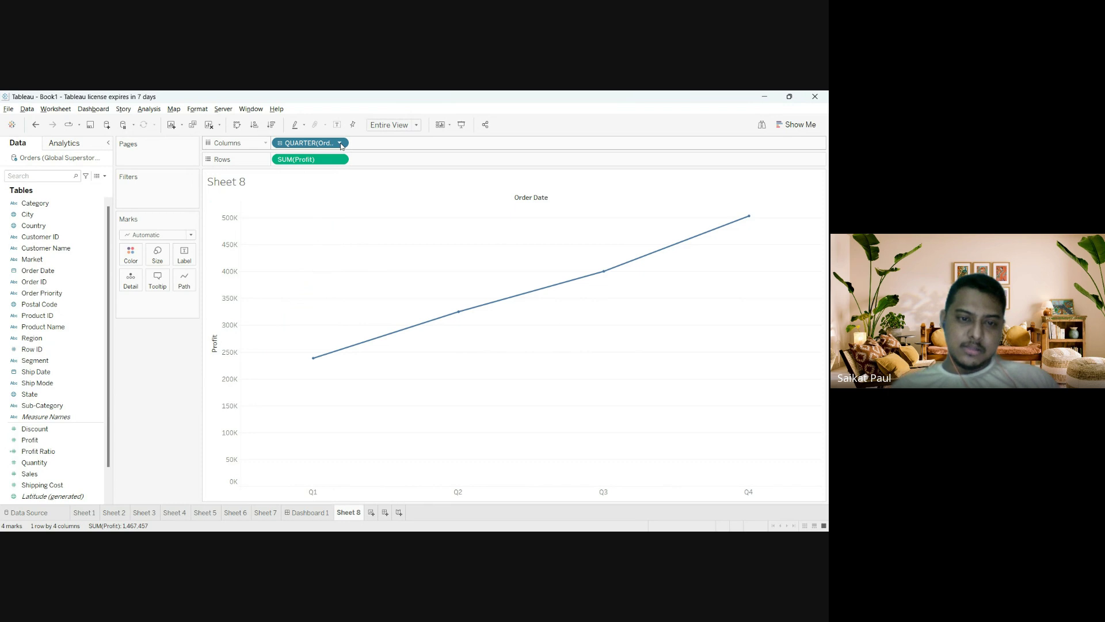
{"action": "left_click", "coordinate": [317, 357]}
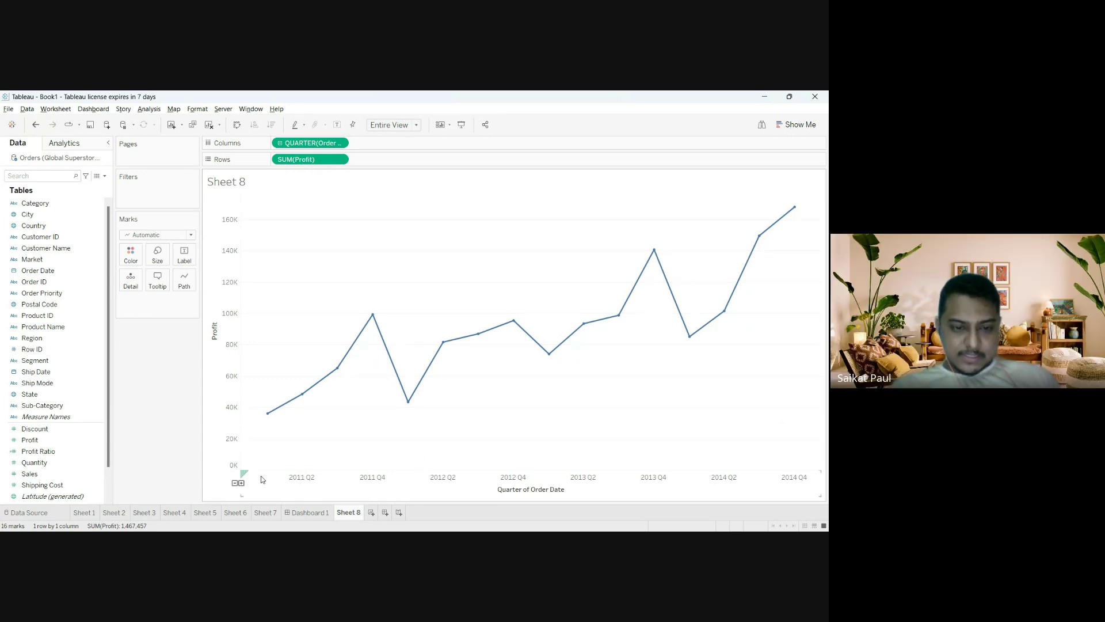
{"action": "mouse_move", "coordinate": [267, 414]}
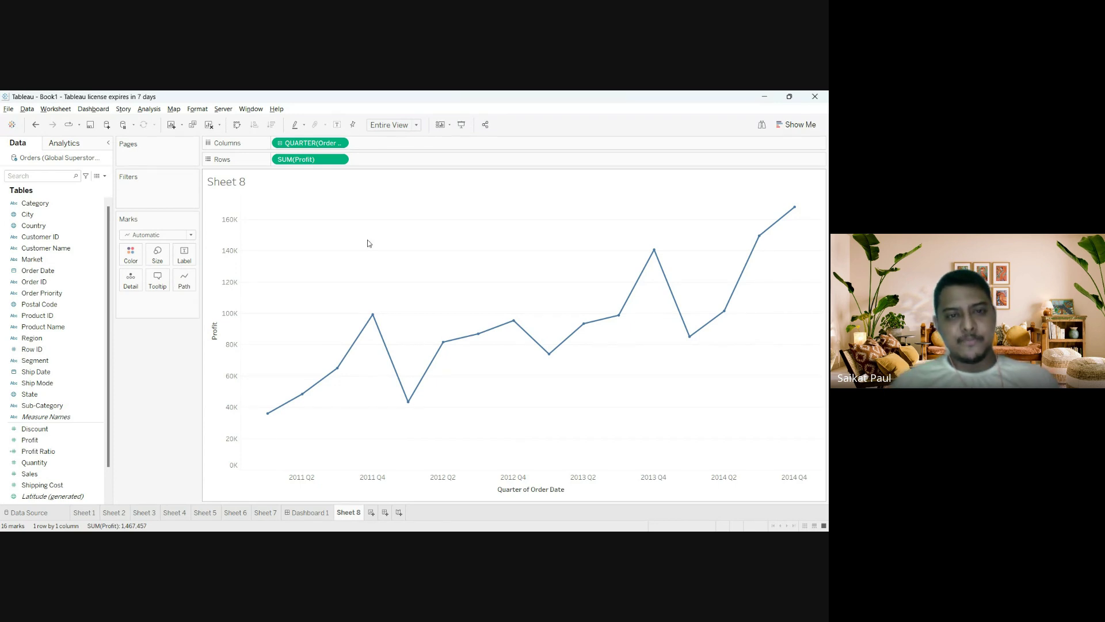
- Clear Sheet 8 and build a bar chart of Sales by Category
{"action": "left_click", "coordinate": [209, 124]}
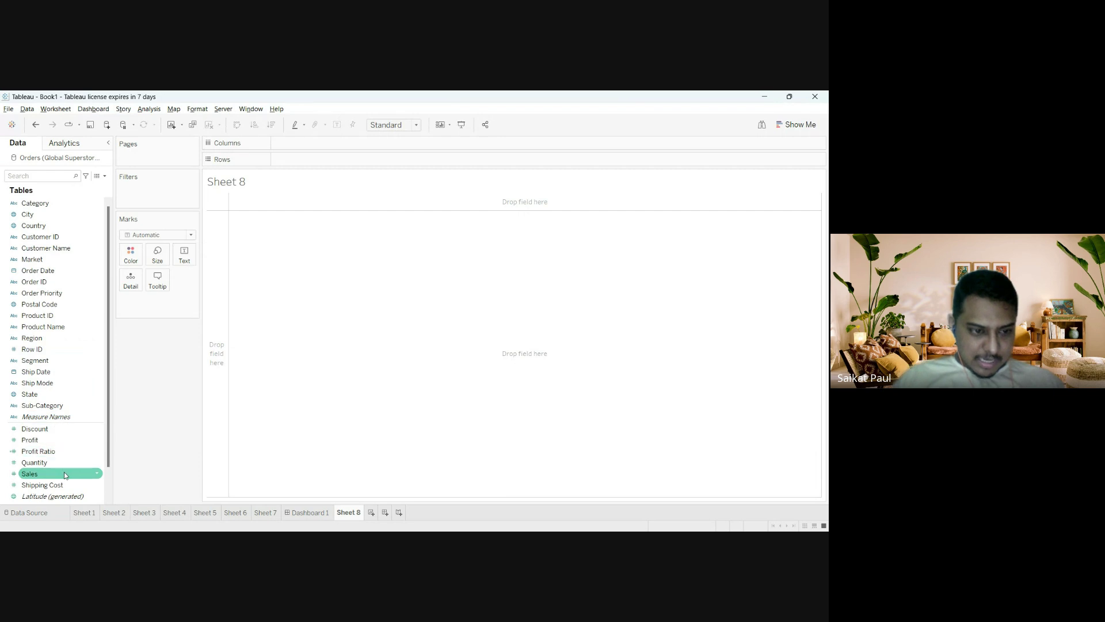
{"action": "left_click_drag", "start_coordinate": [32, 474], "coordinate": [317, 159]}
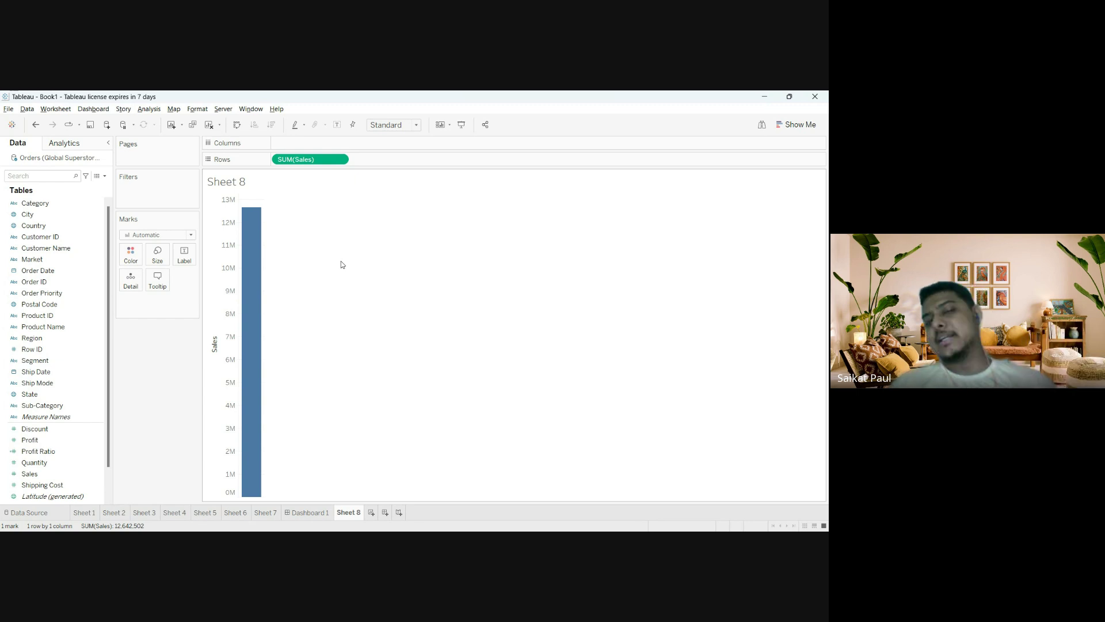
{"action": "mouse_move", "coordinate": [256, 210]}
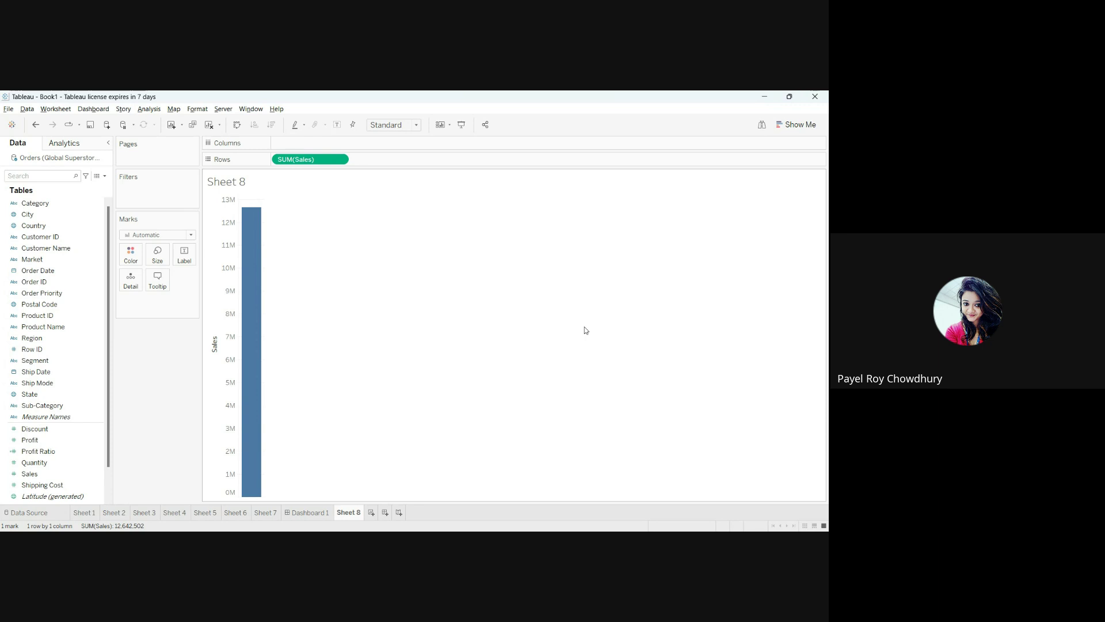
{"action": "left_click", "coordinate": [40, 205]}
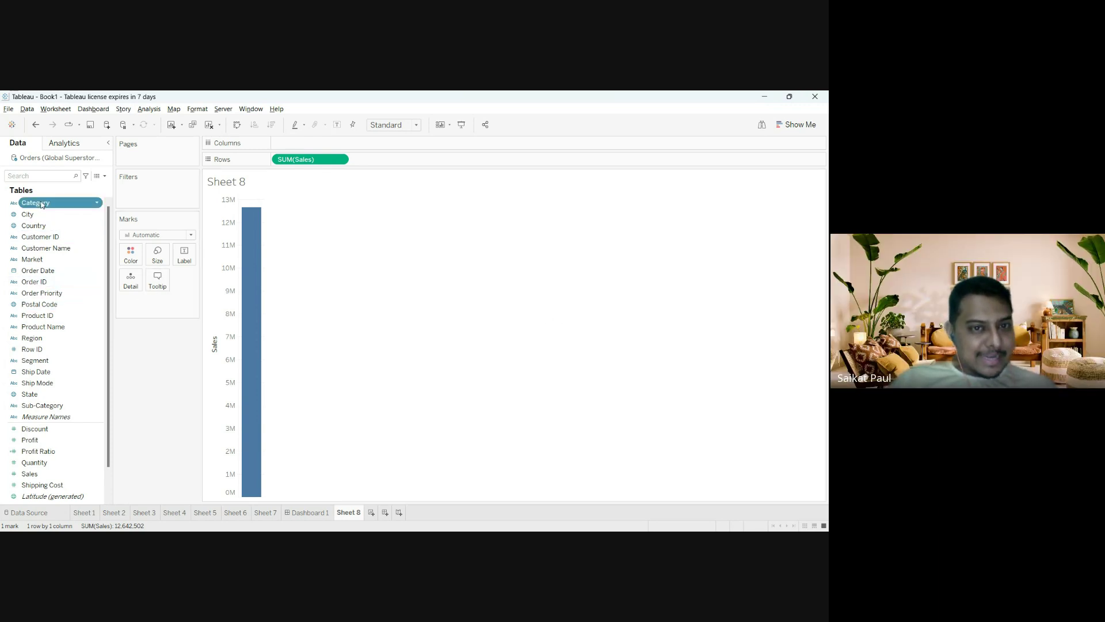
{"action": "left_click_drag", "start_coordinate": [41, 204], "coordinate": [292, 143]}
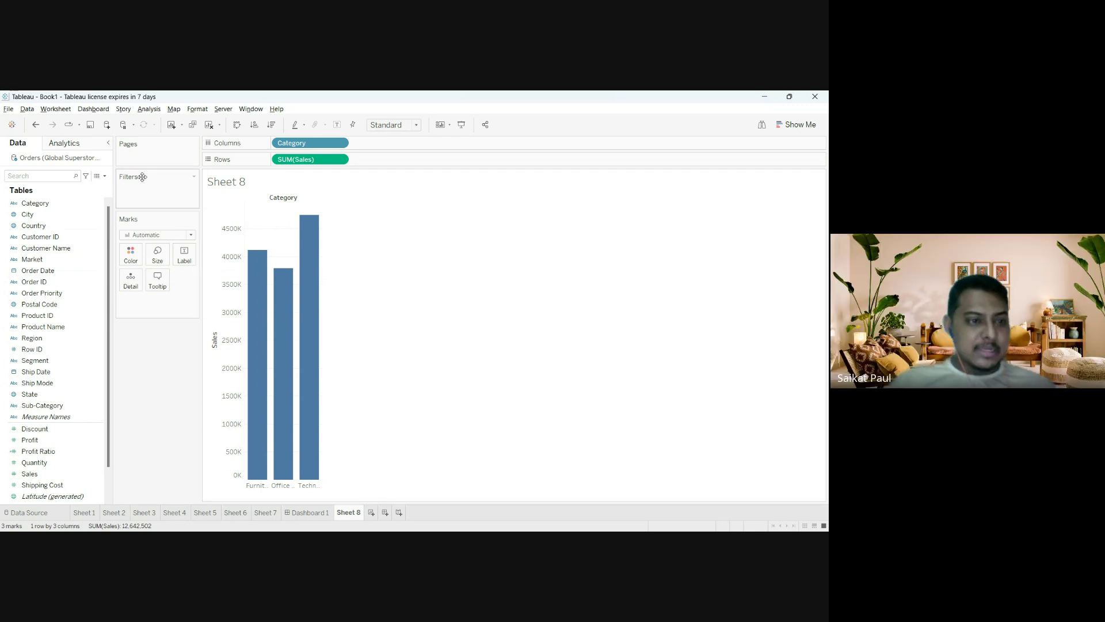
- Break the Sales bars down further by Sub-Category and Market in the columns
{"action": "left_click_drag", "start_coordinate": [41, 405], "coordinate": [410, 147]}
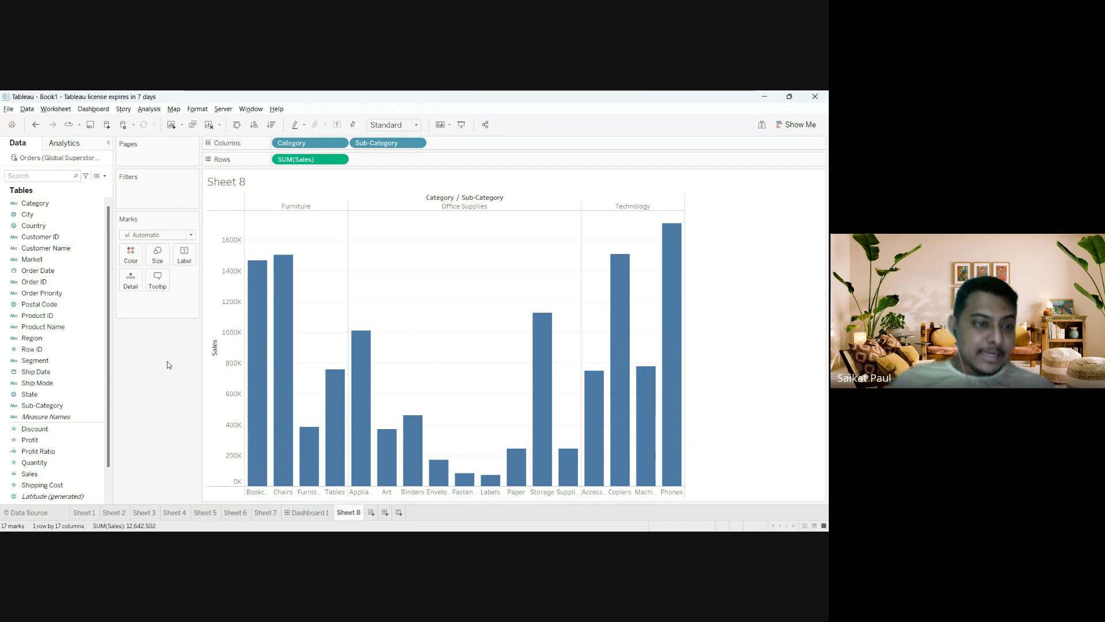
{"action": "left_click", "coordinate": [62, 339]}
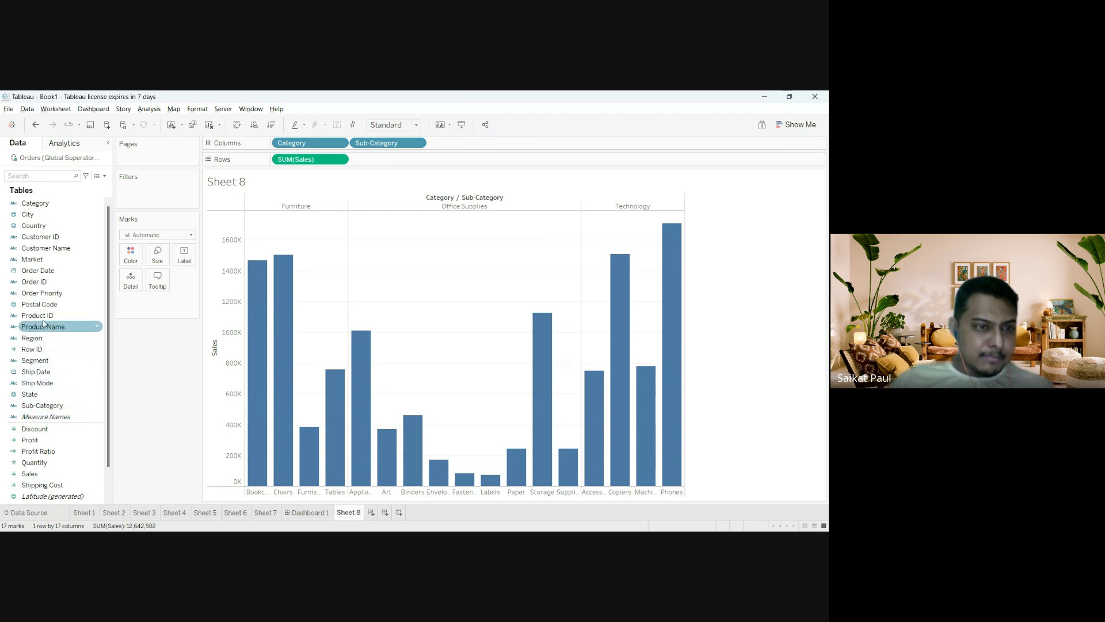
{"action": "left_click_drag", "start_coordinate": [34, 259], "coordinate": [472, 139]}
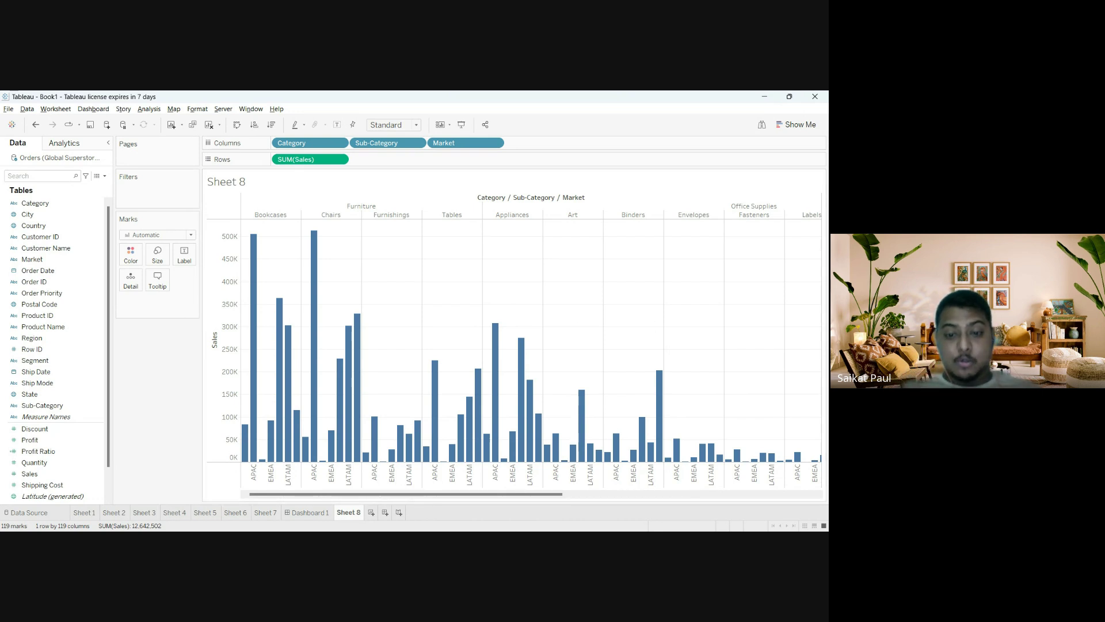
{"action": "left_click", "coordinate": [461, 541]}
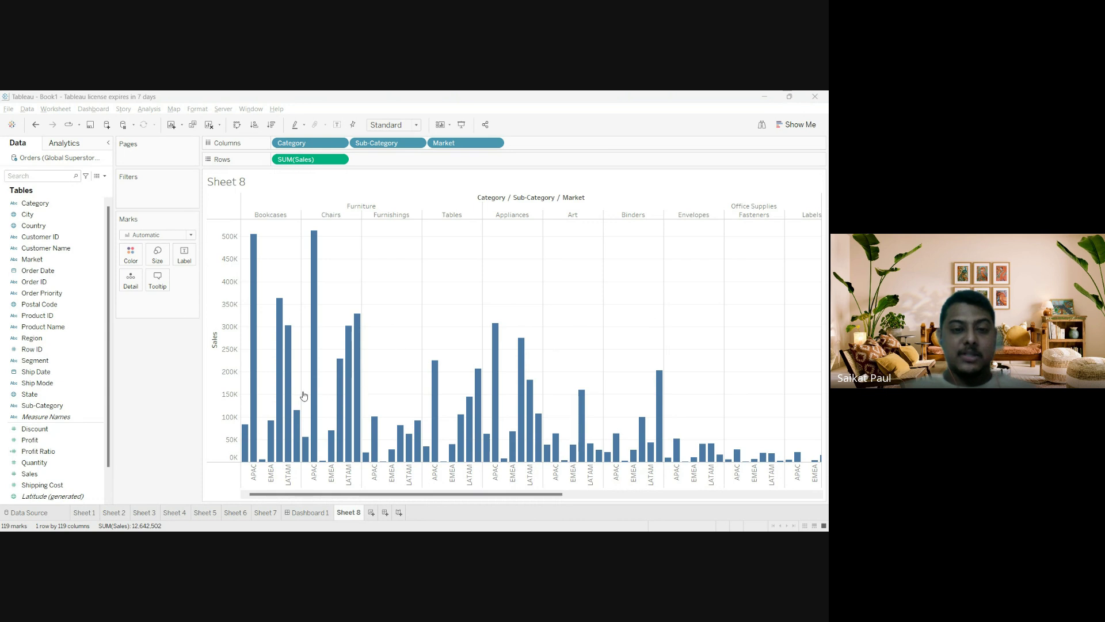
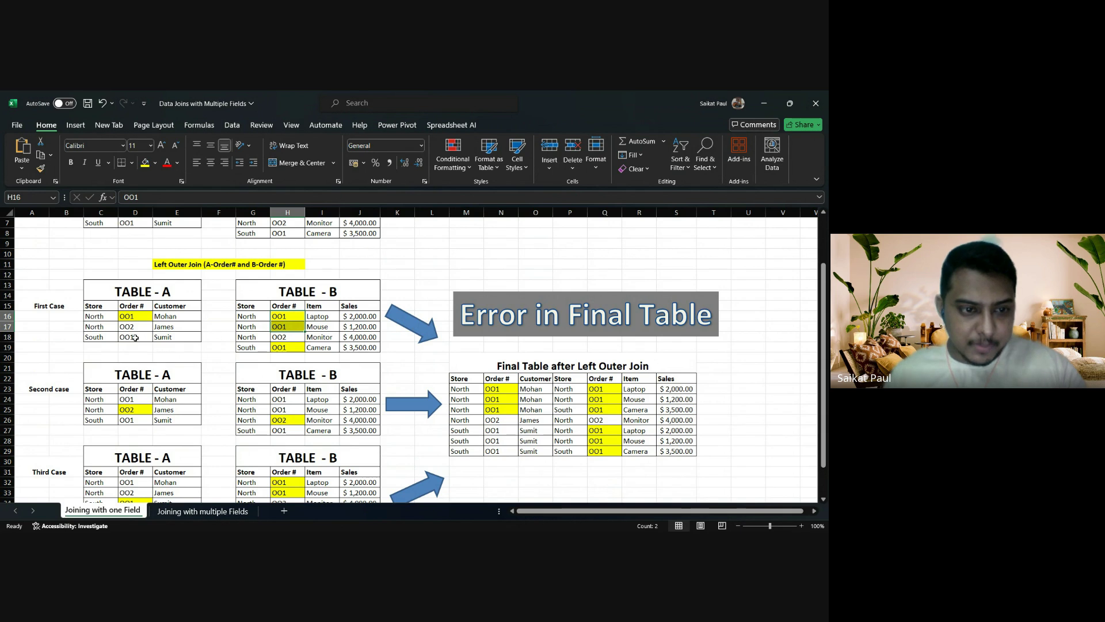
- Compare the South store's order OO1 in the first-case Table A with its matches in Table B and the final joined table
{"action": "left_click", "coordinate": [138, 338]}
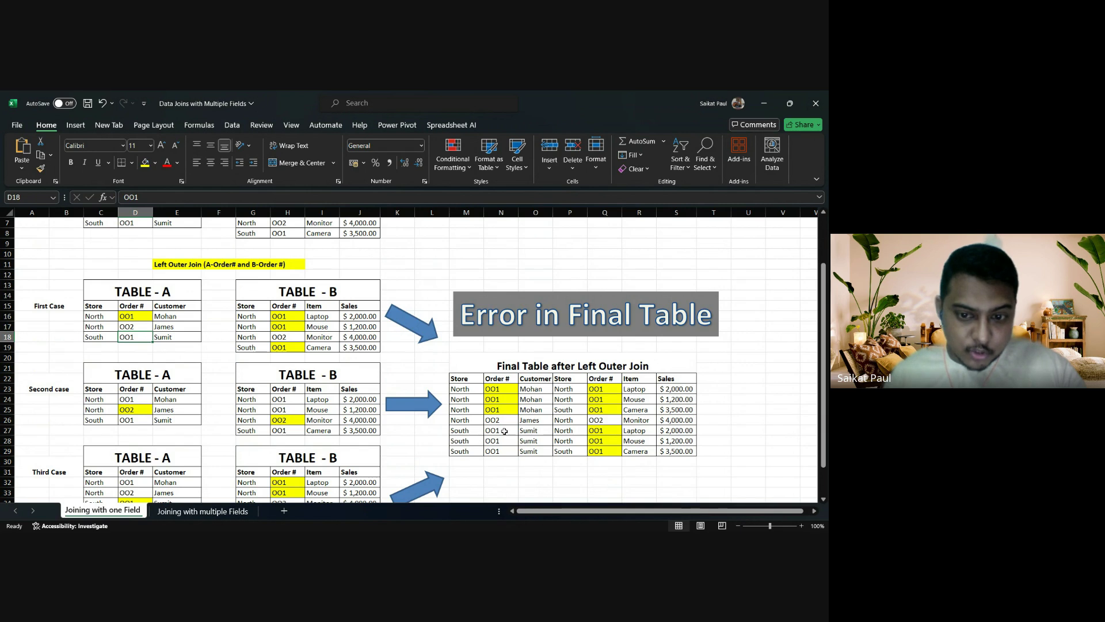
{"action": "left_click_drag", "start_coordinate": [504, 431], "coordinate": [504, 450]}
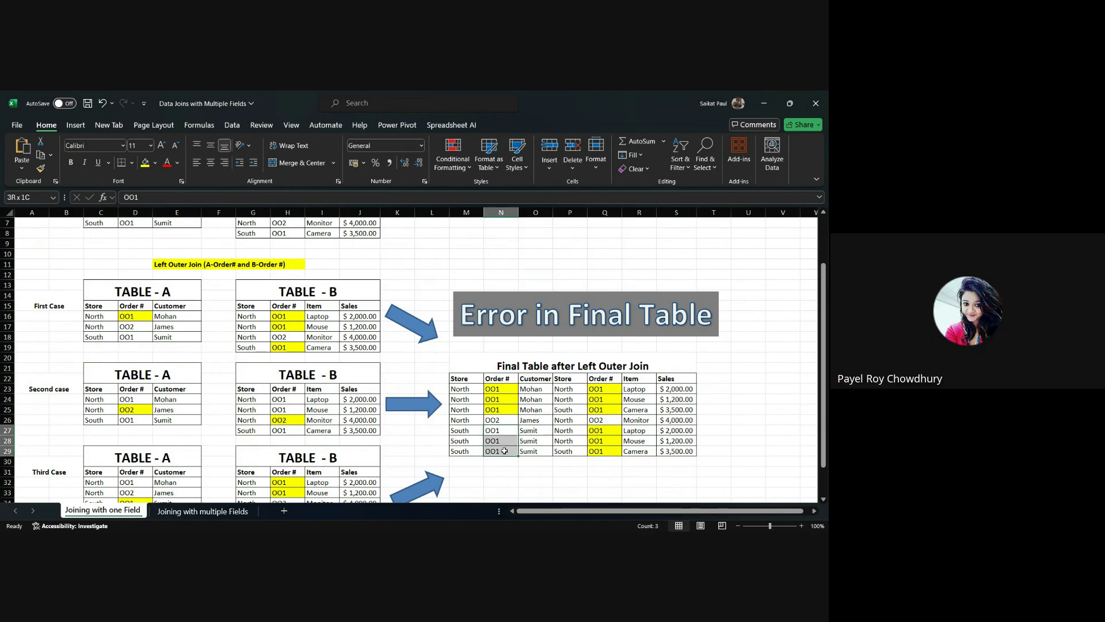
{"action": "left_click", "coordinate": [137, 338]}
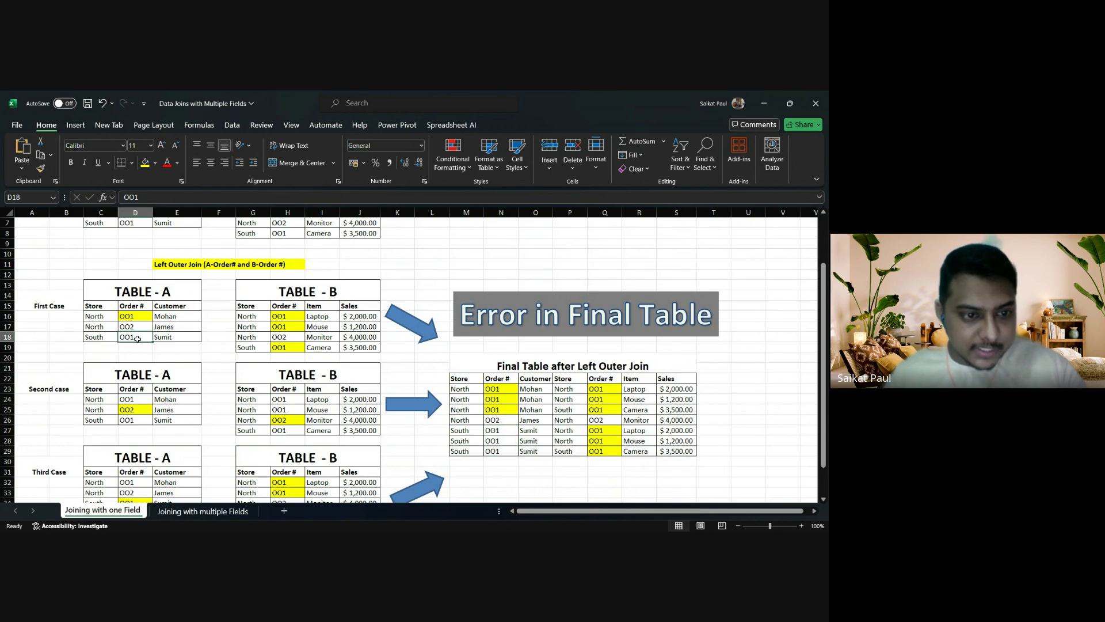
{"action": "left_click", "coordinate": [285, 348]}
{"action": "left_click", "coordinate": [282, 317]}
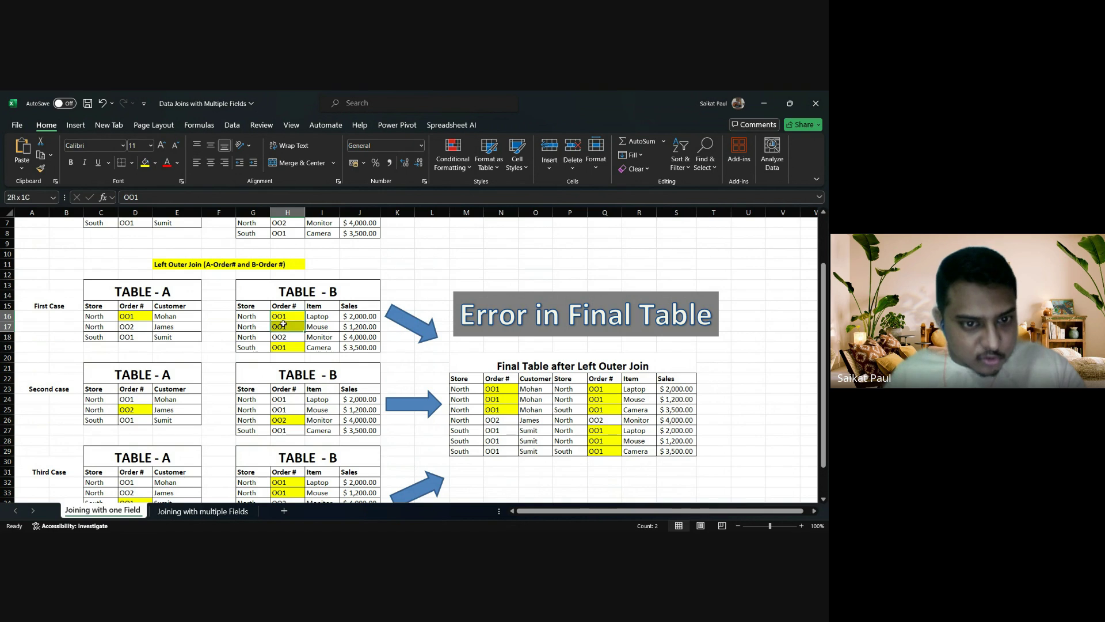
{"action": "left_click", "coordinate": [291, 345]}
{"action": "left_click_drag", "start_coordinate": [290, 318], "coordinate": [291, 326]}
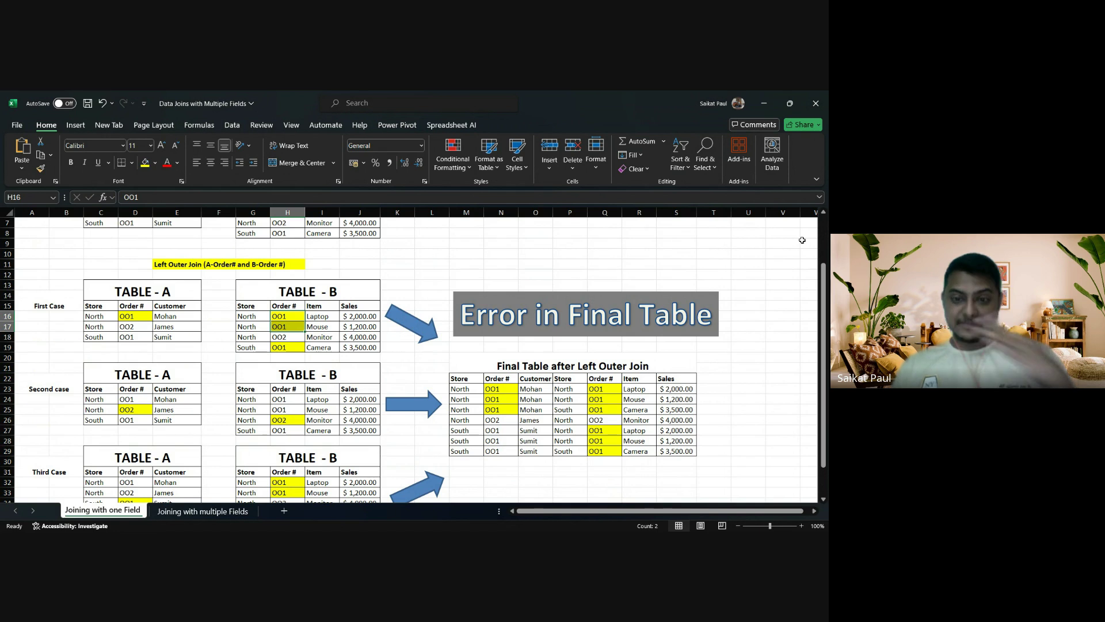
- Open the Joining with multiple Fields sheet and examine the South row of its final table
{"action": "left_click", "coordinate": [185, 512]}
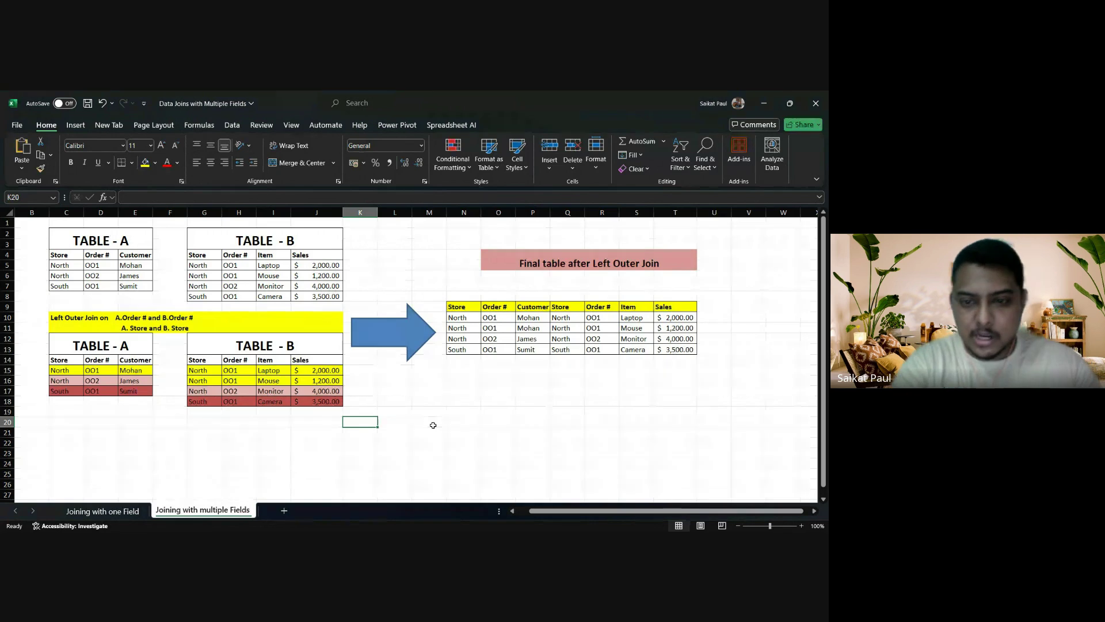
{"action": "left_click", "coordinate": [464, 351]}
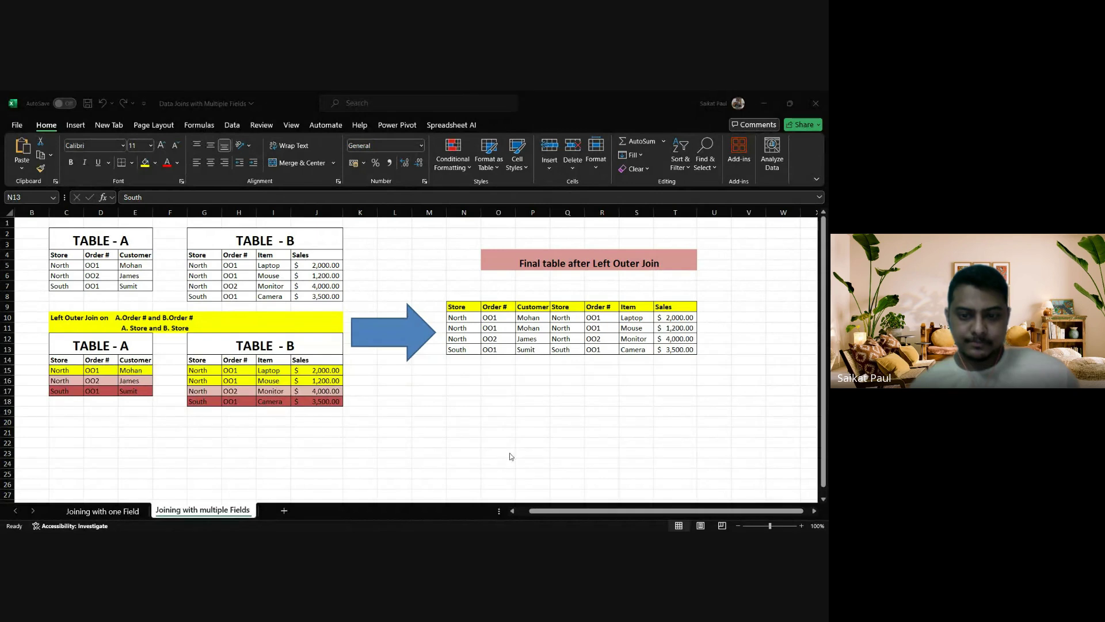
- Switch to the Tableau Book2 data source and examine the Airline1 table
{"action": "key", "text": "alt+Tab"}
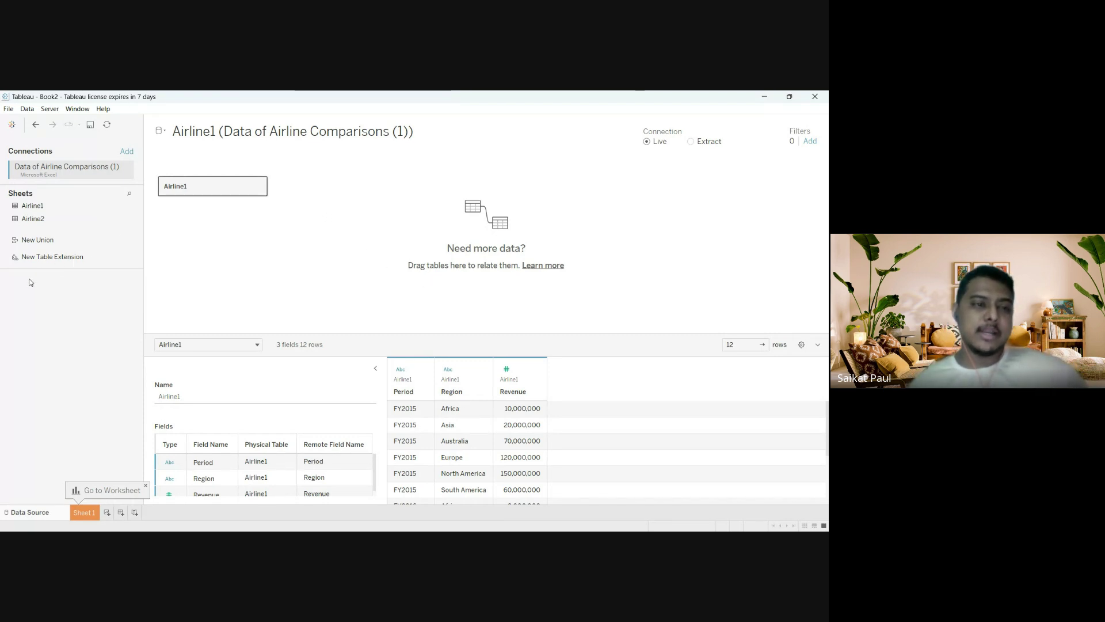
{"action": "left_click_drag", "start_coordinate": [190, 186], "coordinate": [221, 207]}
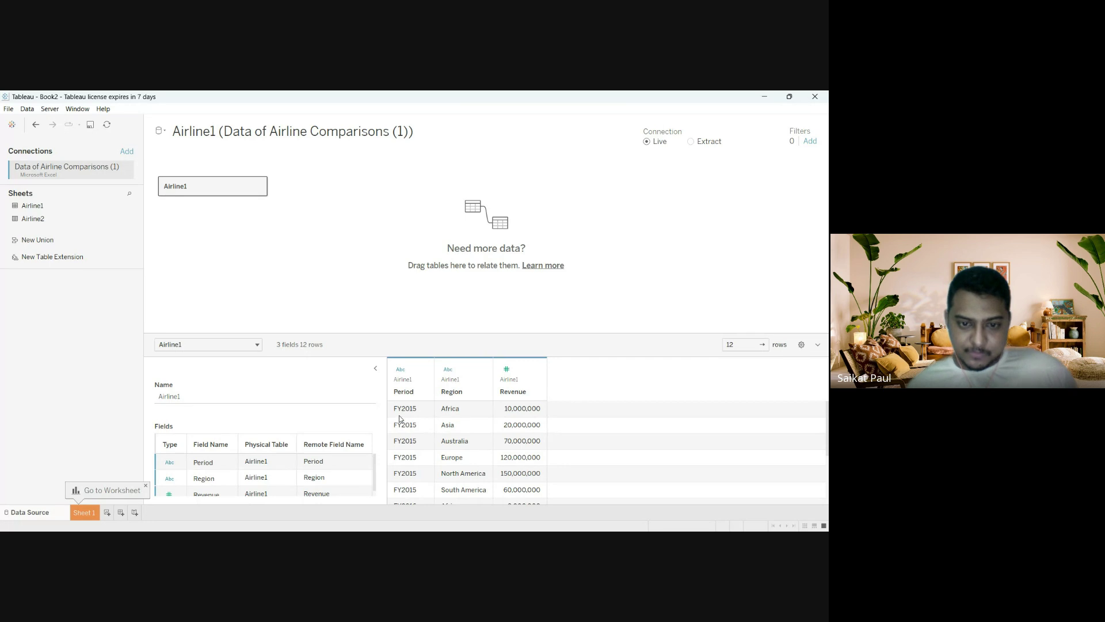
- Review the FY2015 and FY2016 rows of Airline1 and enlarge the data preview area
{"action": "scroll", "coordinate": [416, 417], "scroll_direction": "down", "scroll_amount": 1}
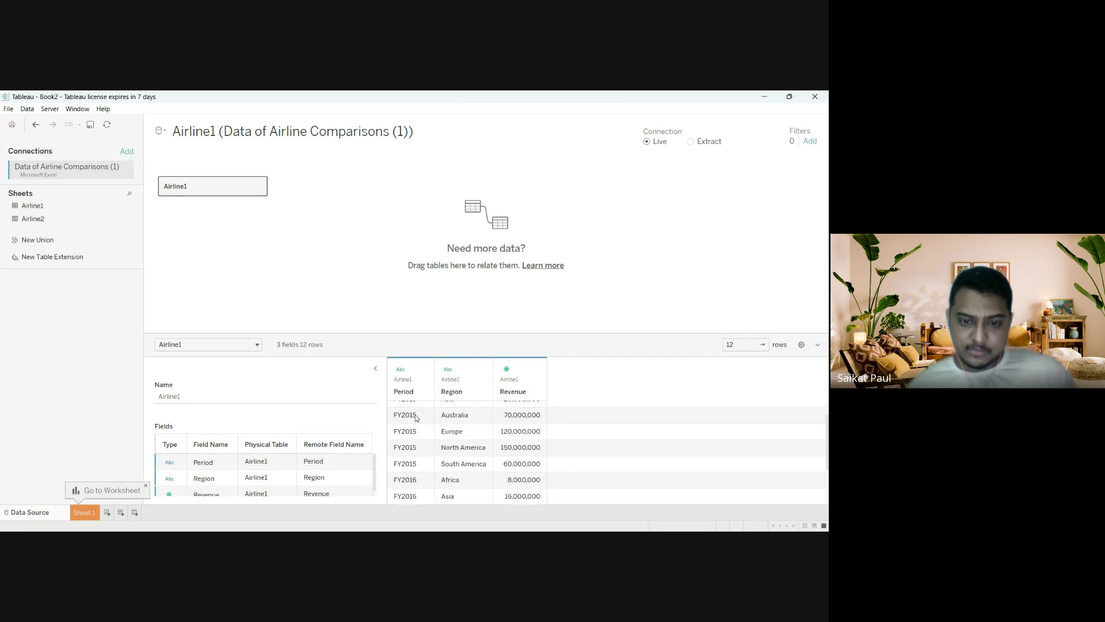
{"action": "scroll", "coordinate": [420, 423], "scroll_direction": "down", "scroll_amount": 1}
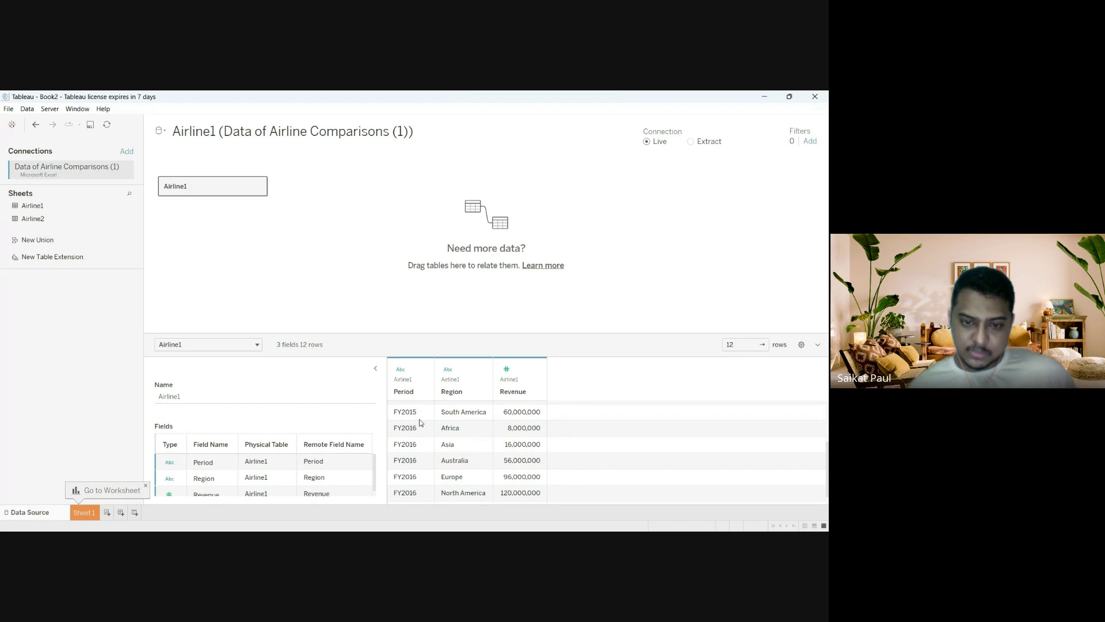
{"action": "scroll", "coordinate": [419, 423], "scroll_direction": "up", "scroll_amount": 2}
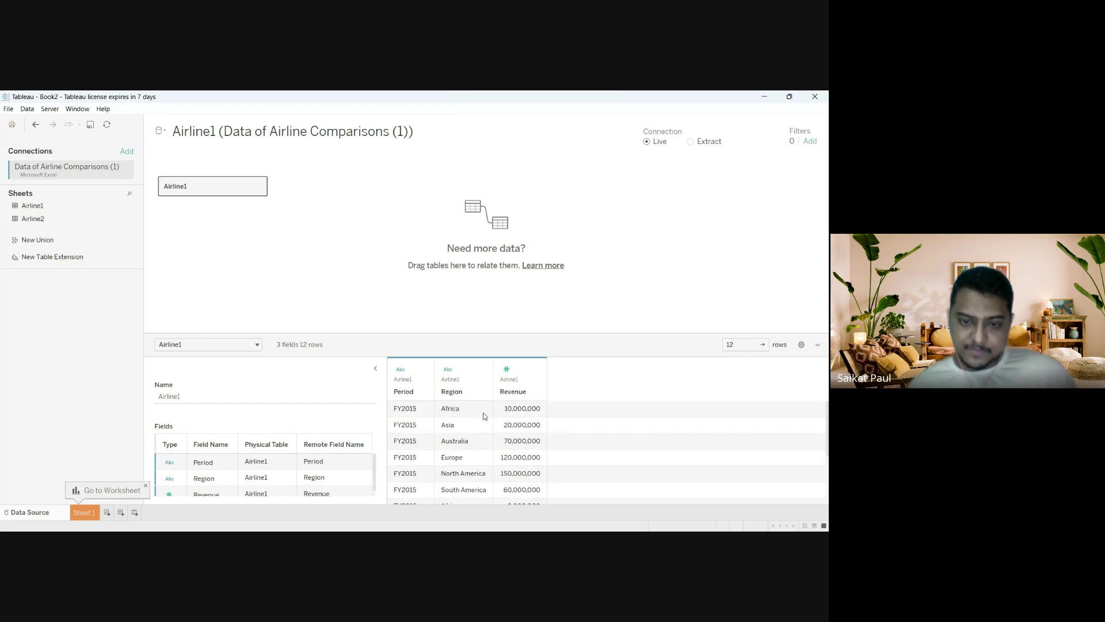
{"action": "left_click_drag", "start_coordinate": [547, 332], "coordinate": [555, 233]}
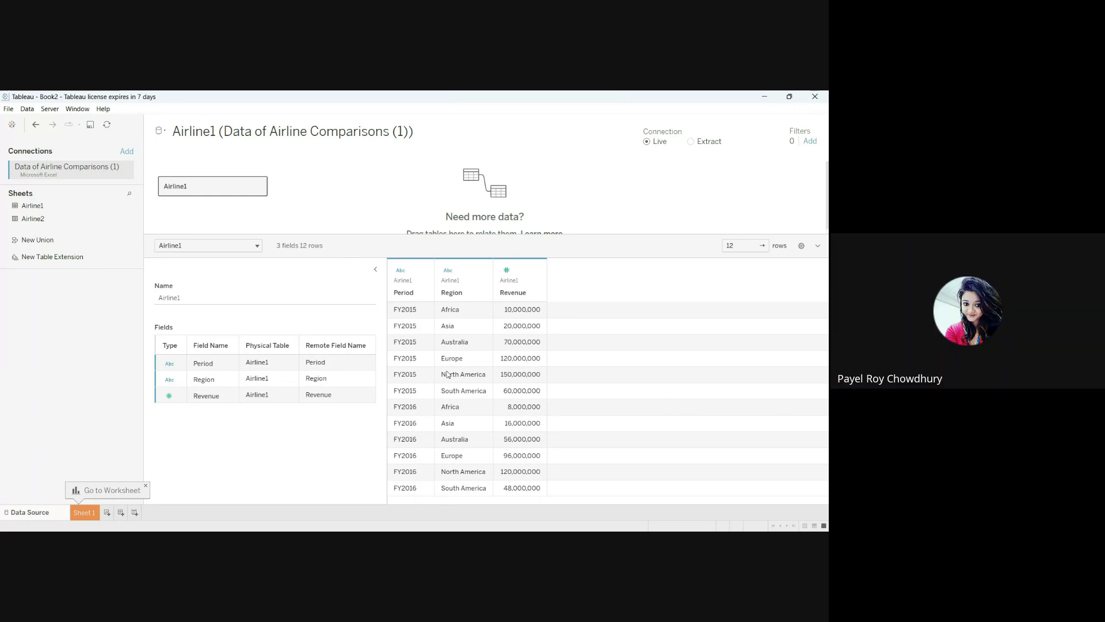
- Open Airline1's physical table layer and inner join Airline2 to it
{"action": "double_click", "coordinate": [225, 190]}
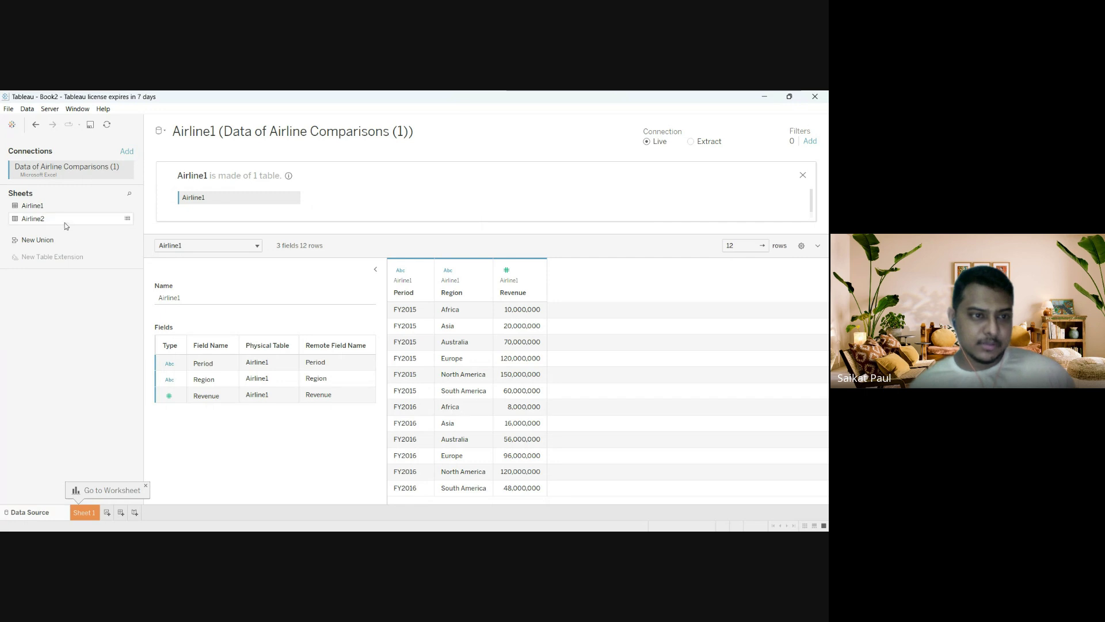
{"action": "left_click_drag", "start_coordinate": [63, 220], "coordinate": [323, 198]}
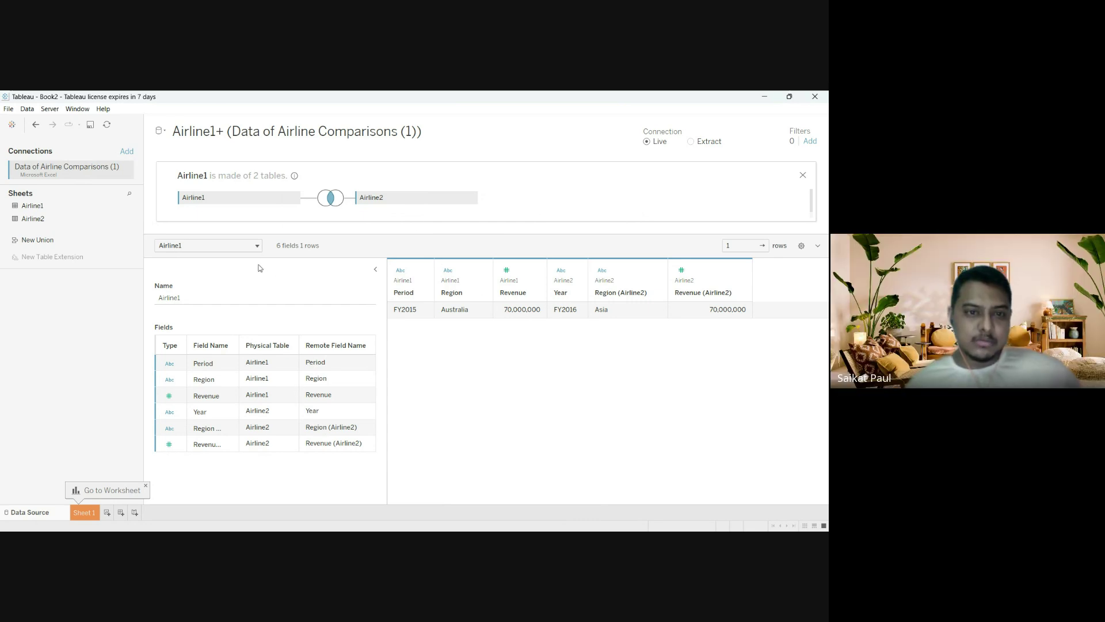
{"action": "left_click", "coordinate": [258, 247]}
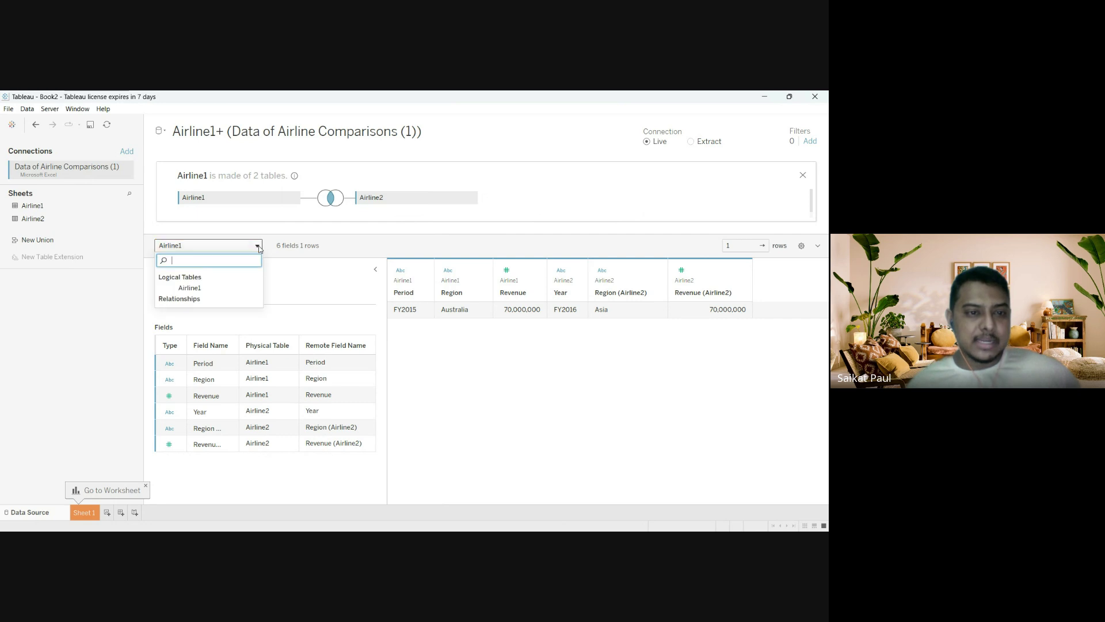
{"action": "left_click", "coordinate": [366, 229]}
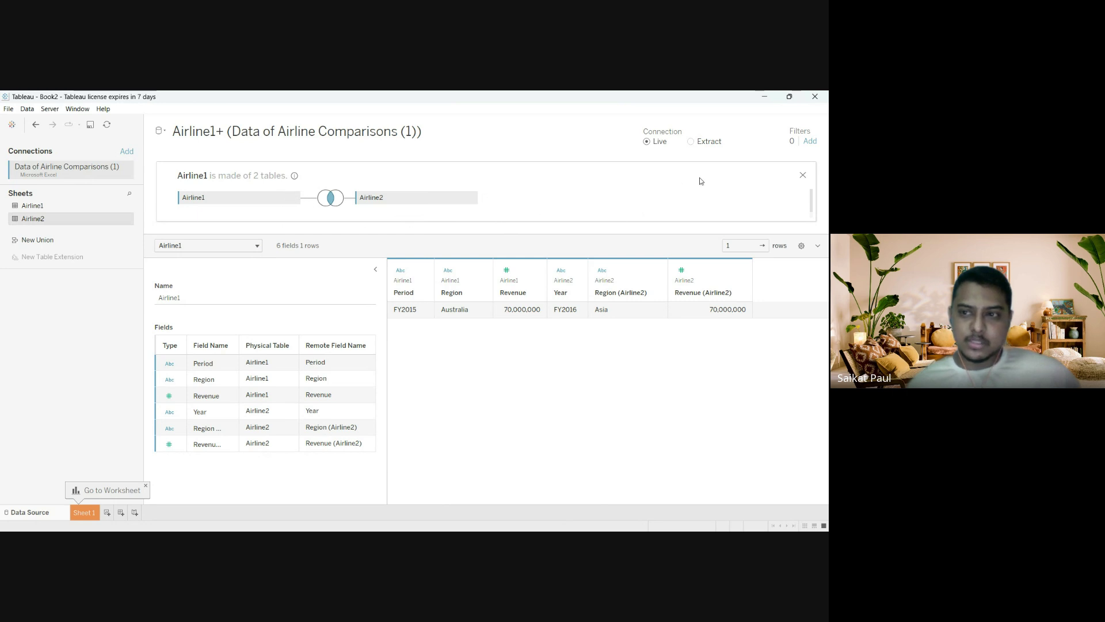
- Remove the joined Airline1 table from the canvas, then preview Airline2 on its own and remove it too
{"action": "left_click", "coordinate": [803, 175]}
{"action": "left_click", "coordinate": [199, 186]}
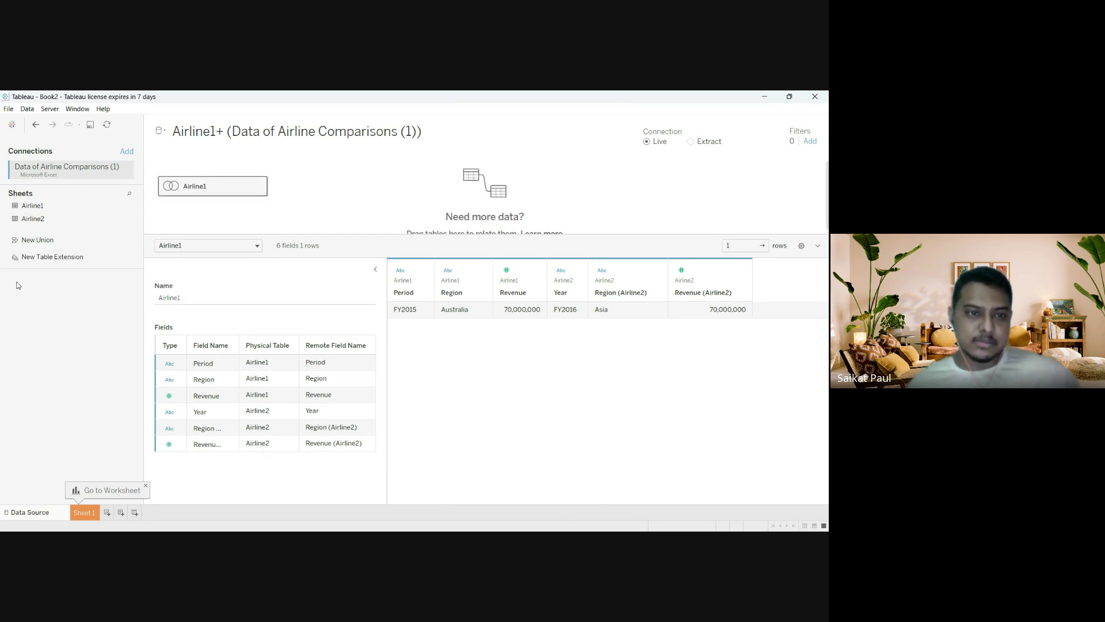
{"action": "key", "text": "Delete"}
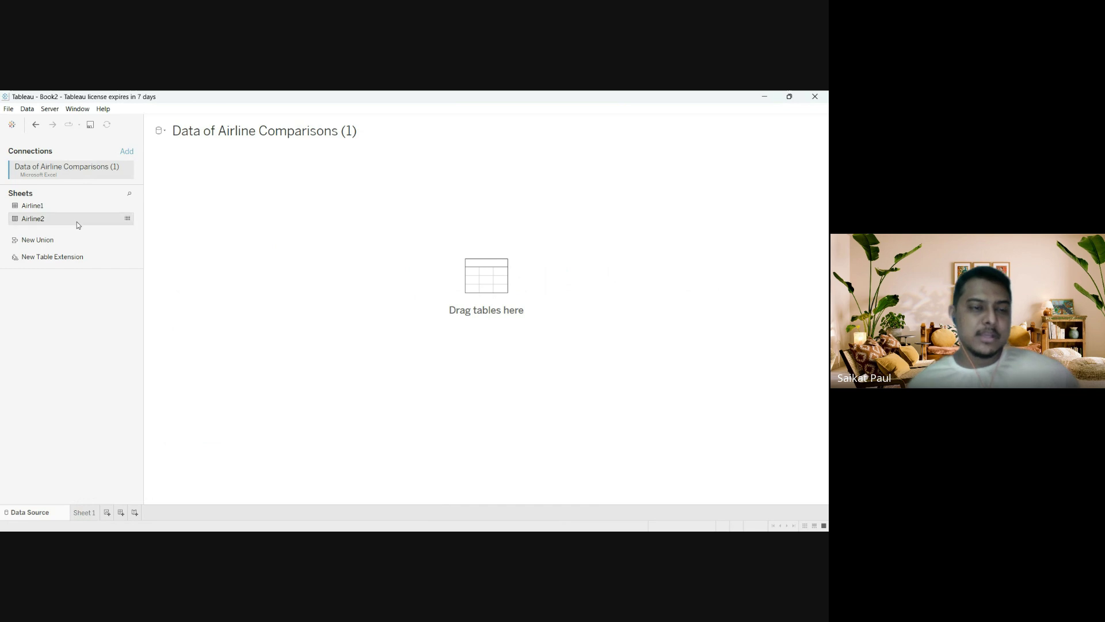
{"action": "left_click_drag", "start_coordinate": [33, 219], "coordinate": [235, 208]}
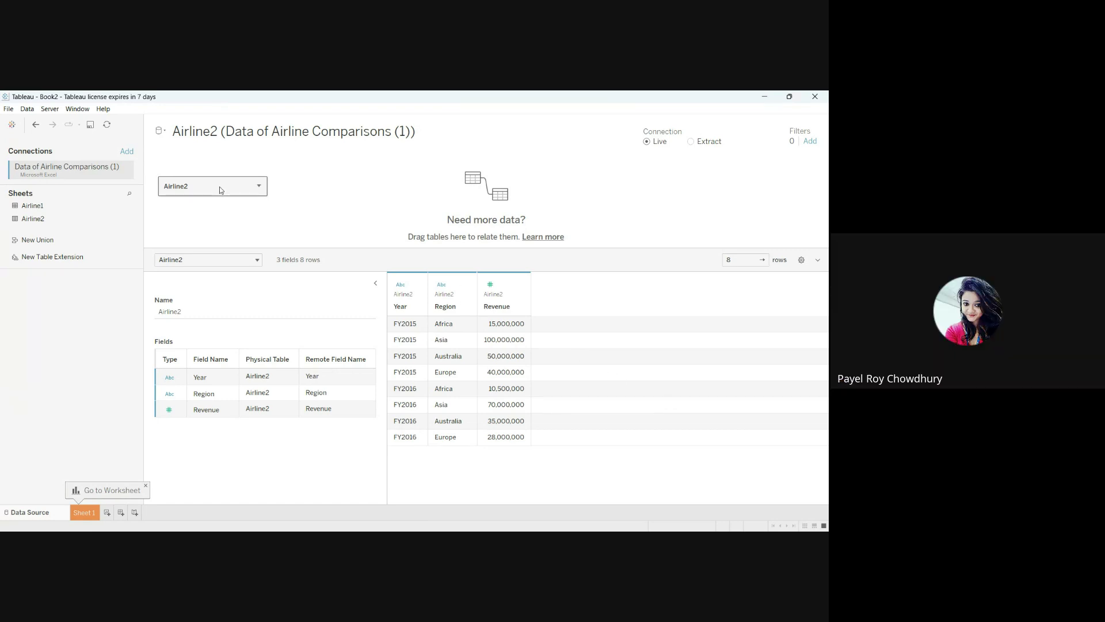
{"action": "left_click_drag", "start_coordinate": [219, 184], "coordinate": [57, 318]}
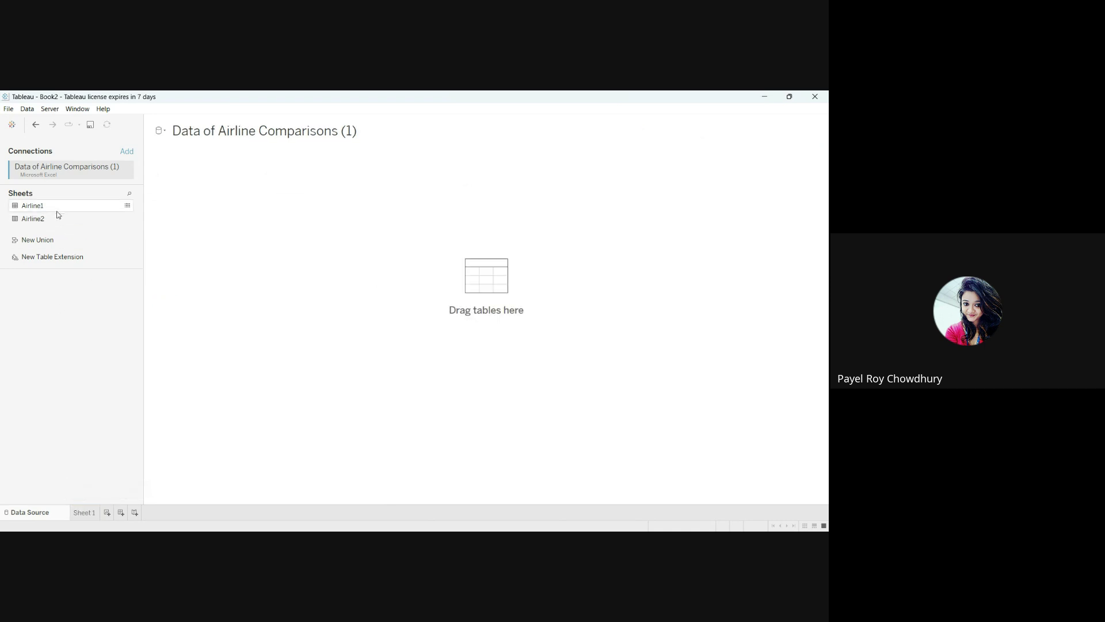
- Inner join Airline1 with Airline2, matching Period to Year and Region to Region (Airline2), and review the joined rows
{"action": "left_click_drag", "start_coordinate": [57, 208], "coordinate": [235, 190]}
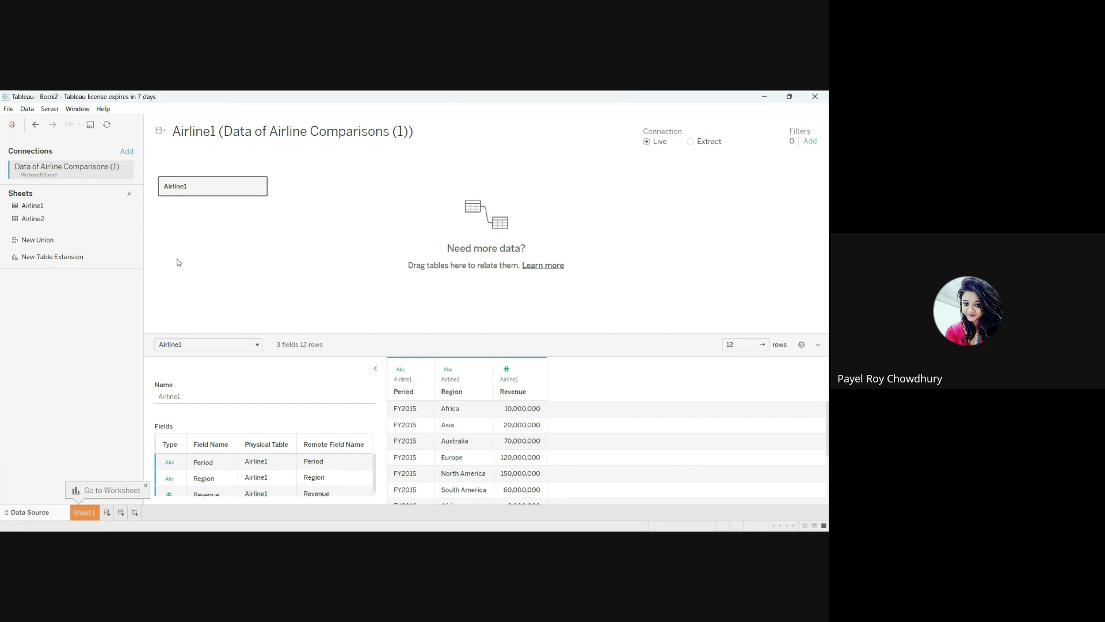
{"action": "double_click", "coordinate": [233, 188]}
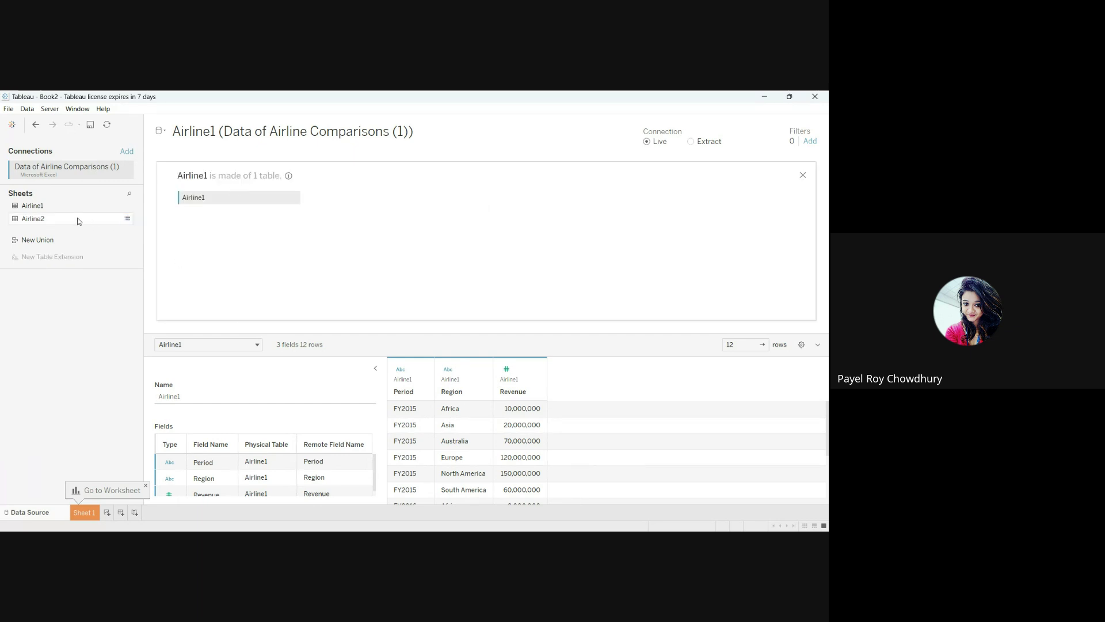
{"action": "left_click_drag", "start_coordinate": [75, 219], "coordinate": [333, 196]}
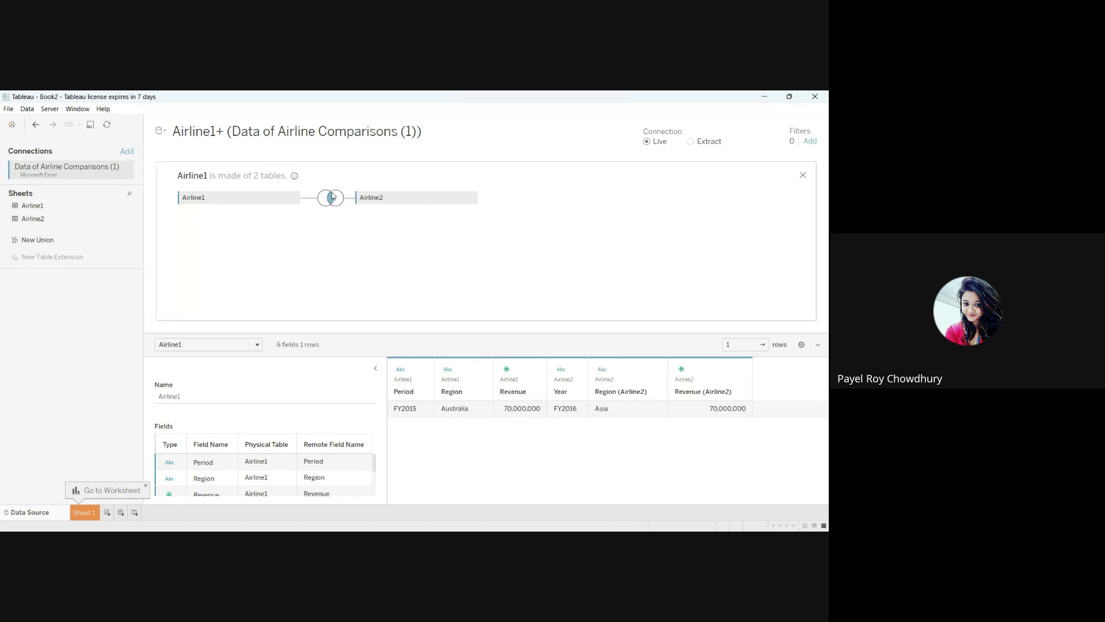
{"action": "left_click", "coordinate": [331, 201]}
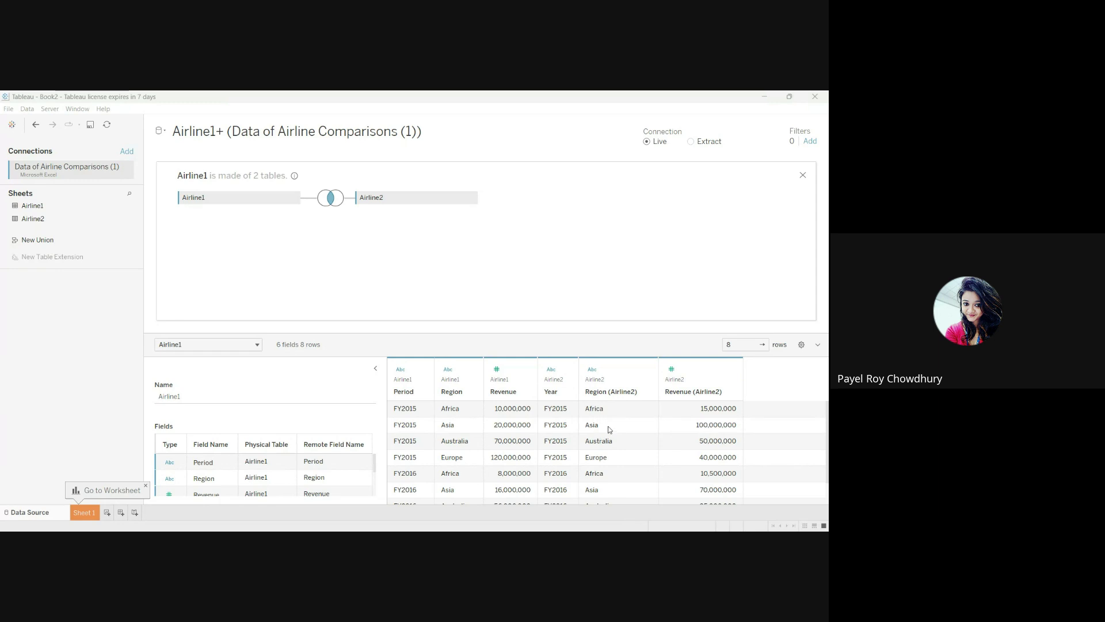
{"action": "scroll", "coordinate": [609, 425], "scroll_direction": "down", "scroll_amount": 1}
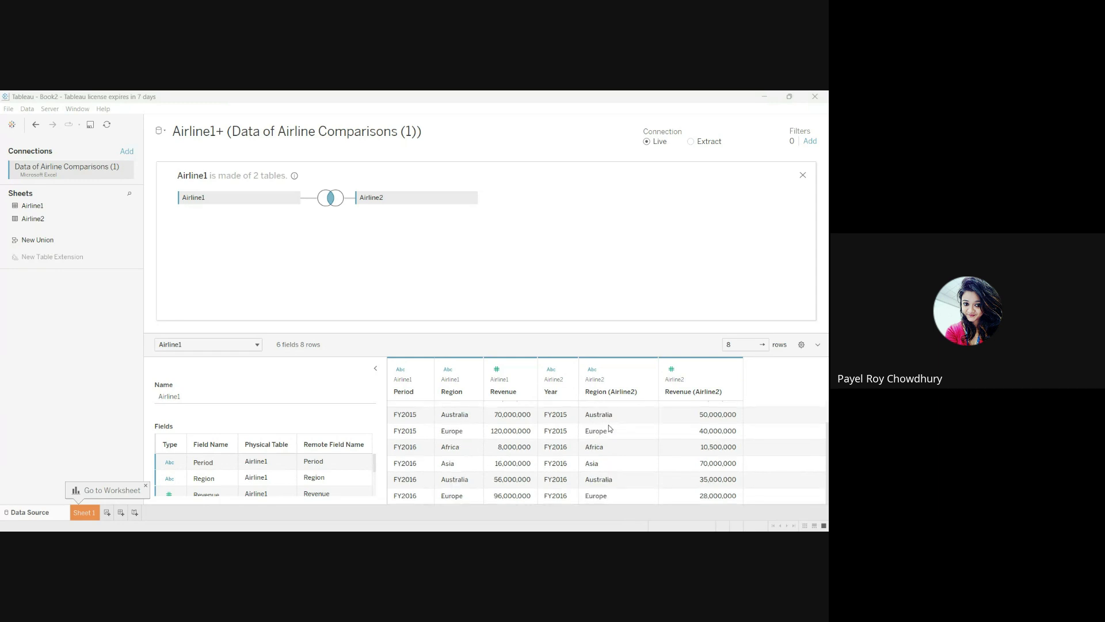
{"action": "scroll", "coordinate": [610, 428], "scroll_direction": "up", "scroll_amount": 2}
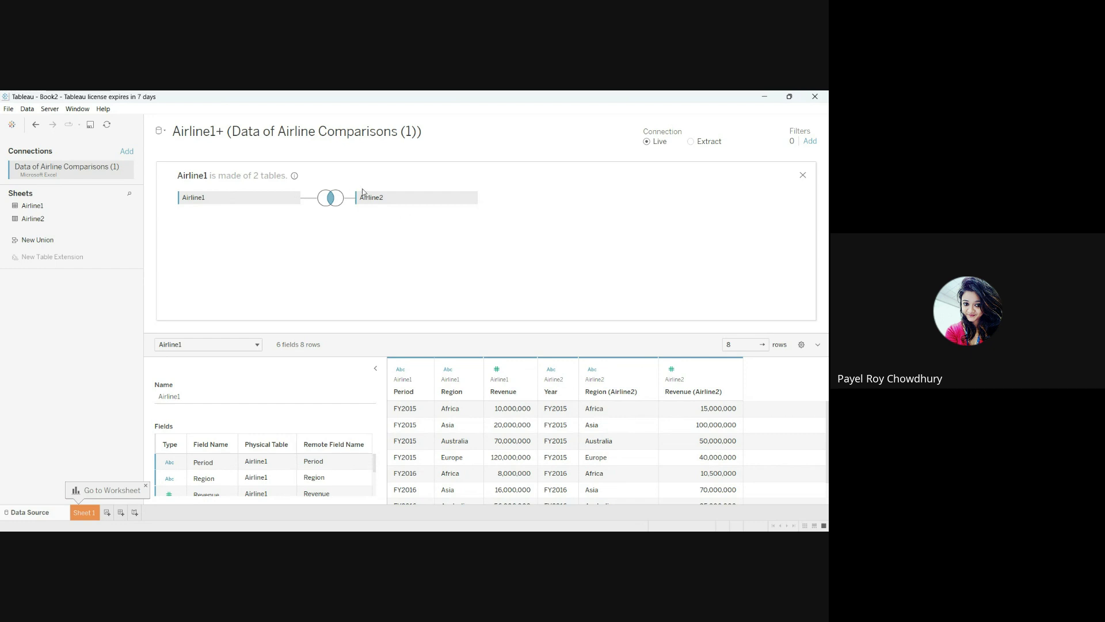
- Close the physical layer and clear the joined Airline tables from the canvas
{"action": "left_click", "coordinate": [803, 175]}
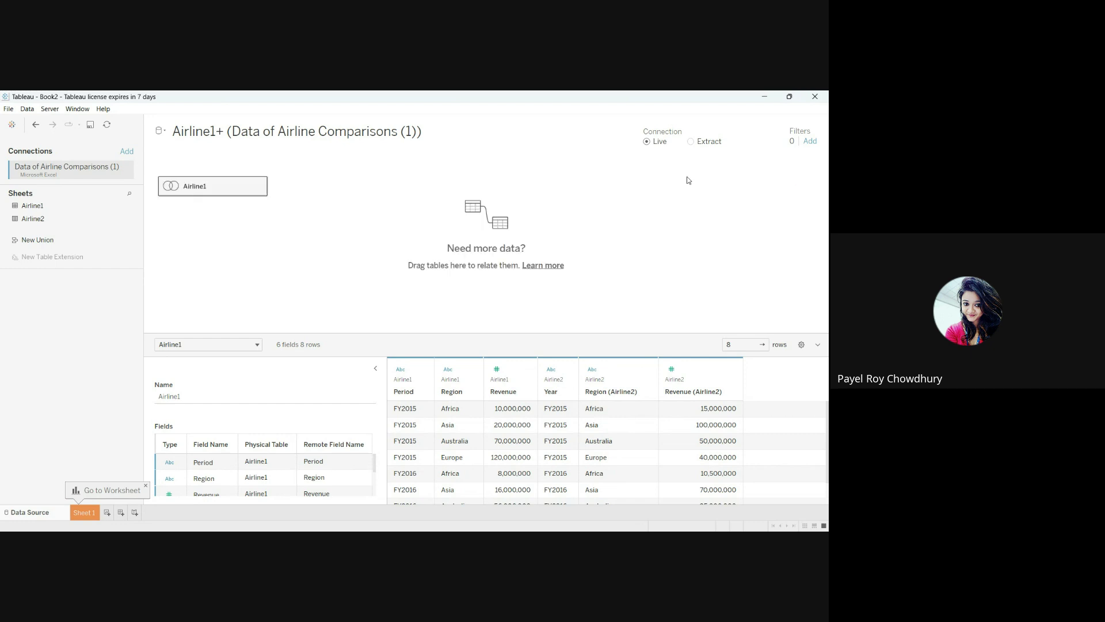
{"action": "key", "text": "Delete"}
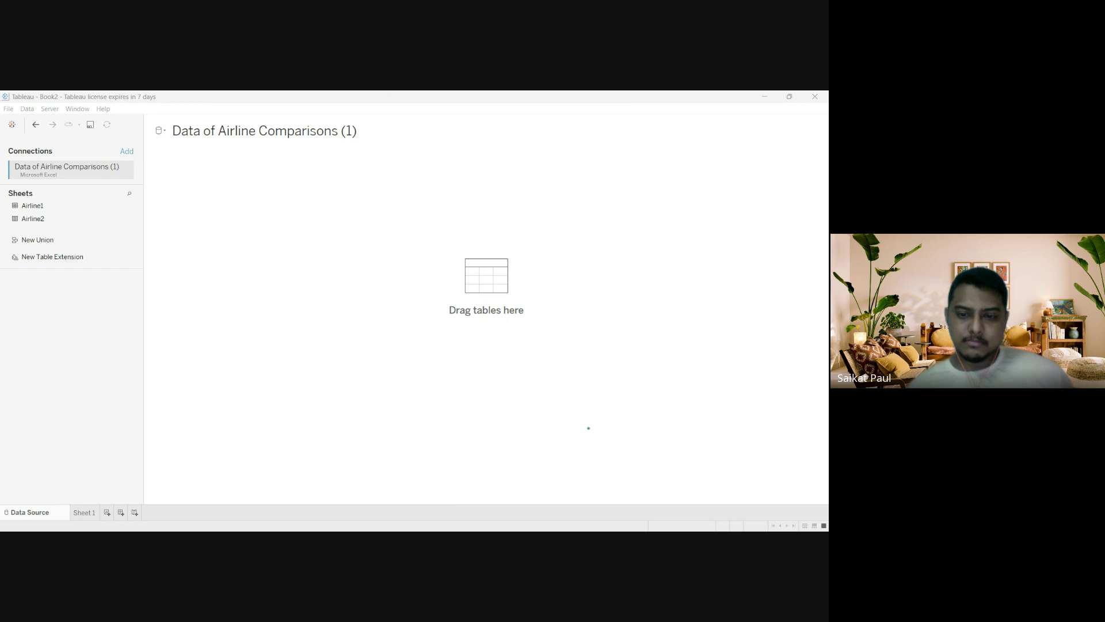
{"action": "left_click", "coordinate": [606, 478]}
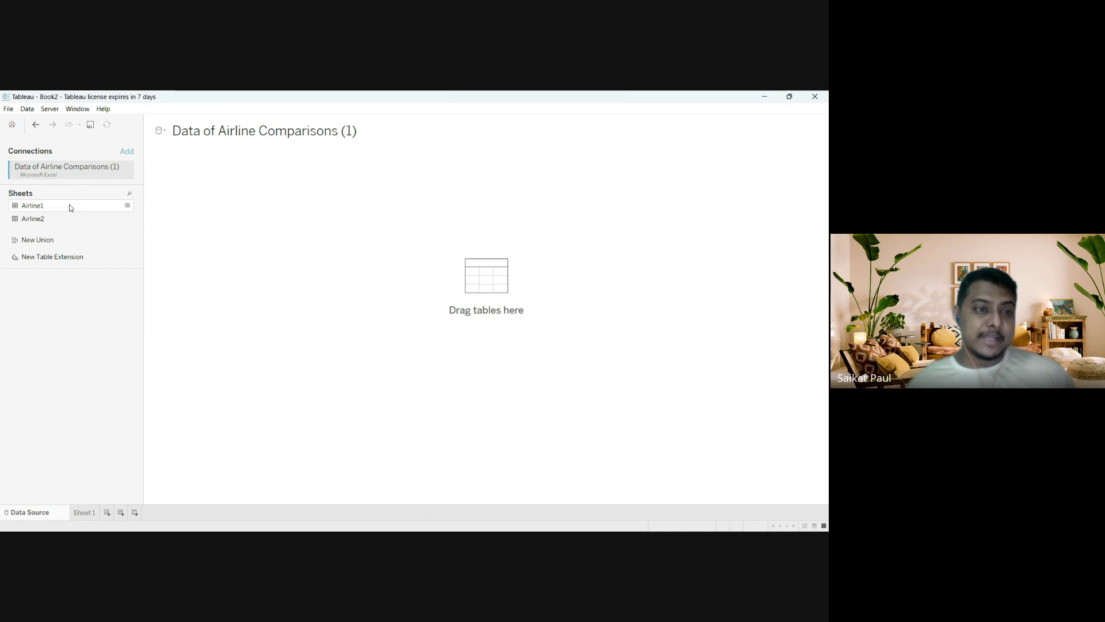
- Rebuild the inner join of Airline1 and Airline2, enlarge the data preview and select the columns Period through Region (Airline2)
{"action": "left_click_drag", "start_coordinate": [69, 205], "coordinate": [251, 206]}
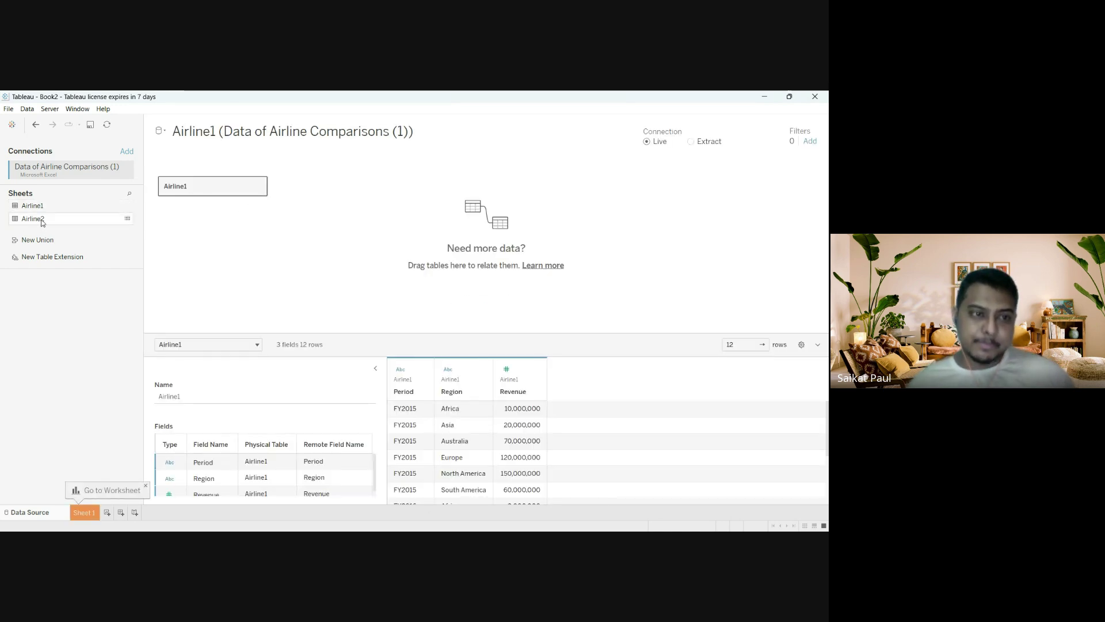
{"action": "double_click", "coordinate": [226, 188]}
{"action": "left_click_drag", "start_coordinate": [67, 218], "coordinate": [338, 198]}
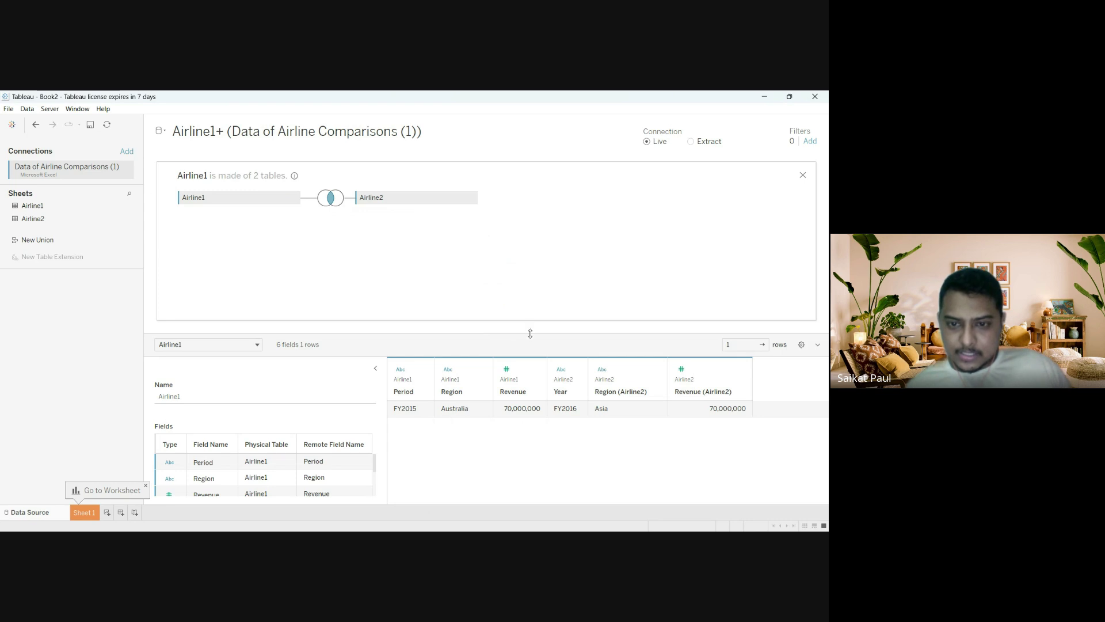
{"action": "left_click_drag", "start_coordinate": [530, 334], "coordinate": [530, 261]}
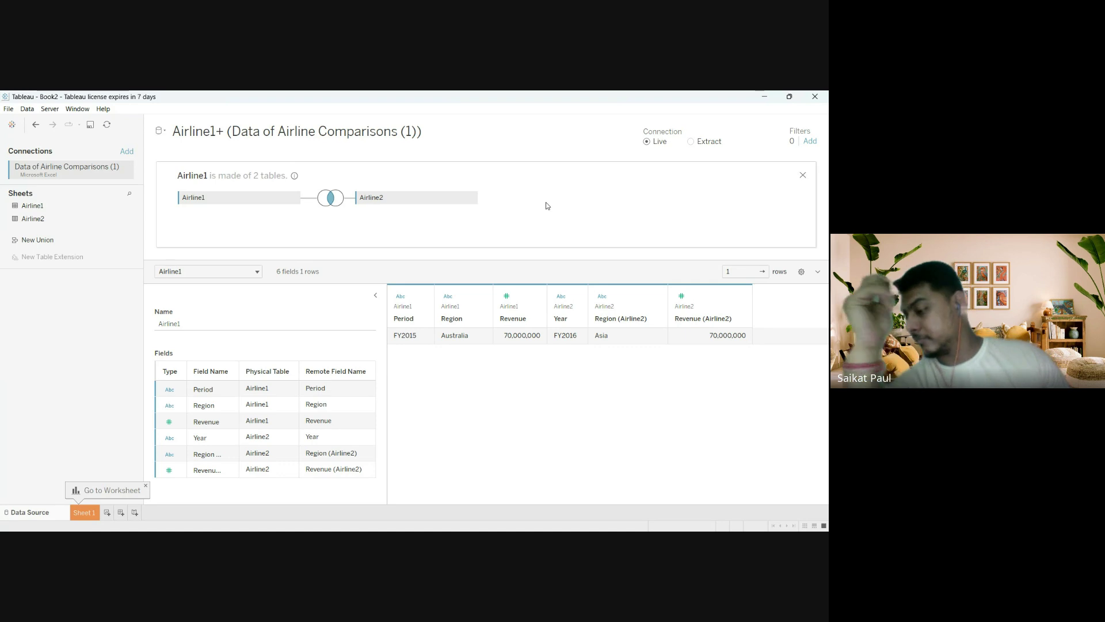
{"action": "left_click", "coordinate": [630, 301], "text": "shift"}
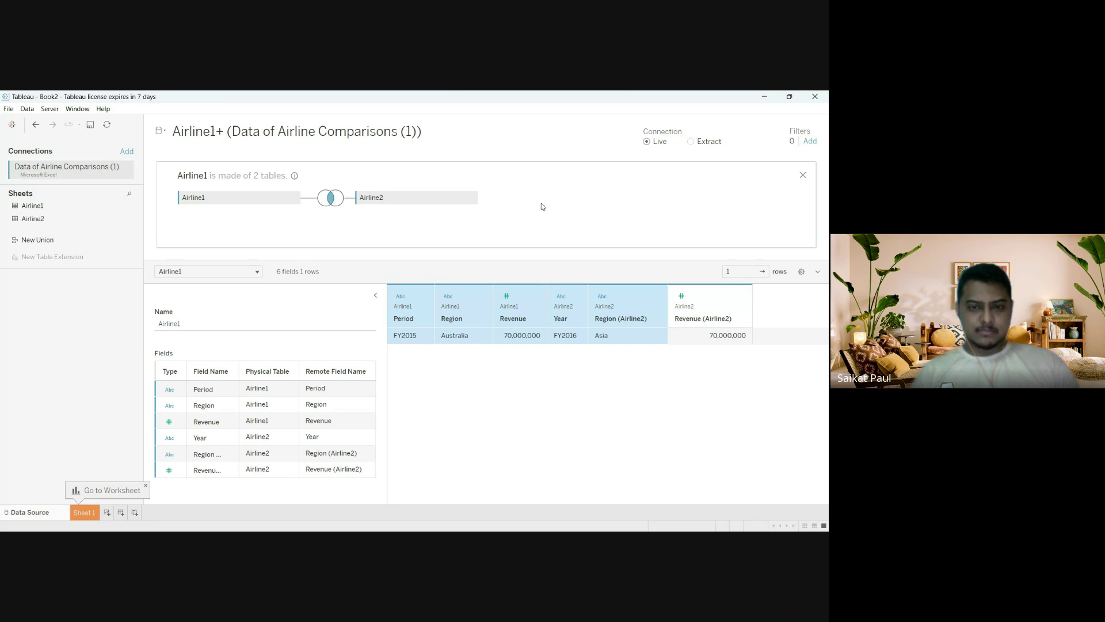
- Check the joined fields on Sheet 1, then return to the data source and remove the joined table
{"action": "left_click", "coordinate": [86, 514]}
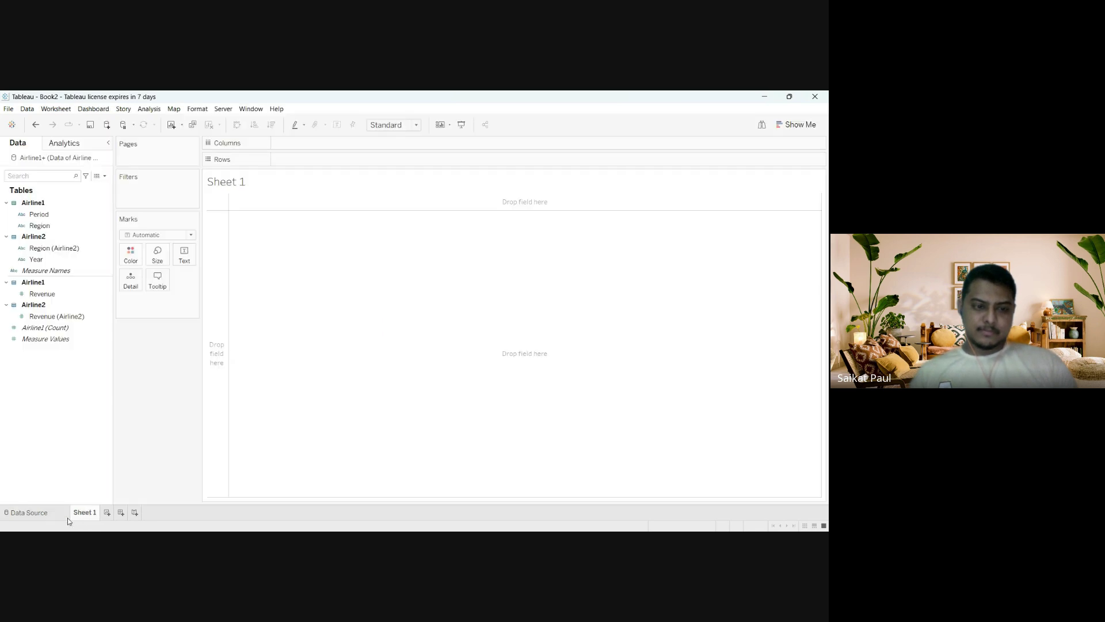
{"action": "left_click", "coordinate": [32, 512]}
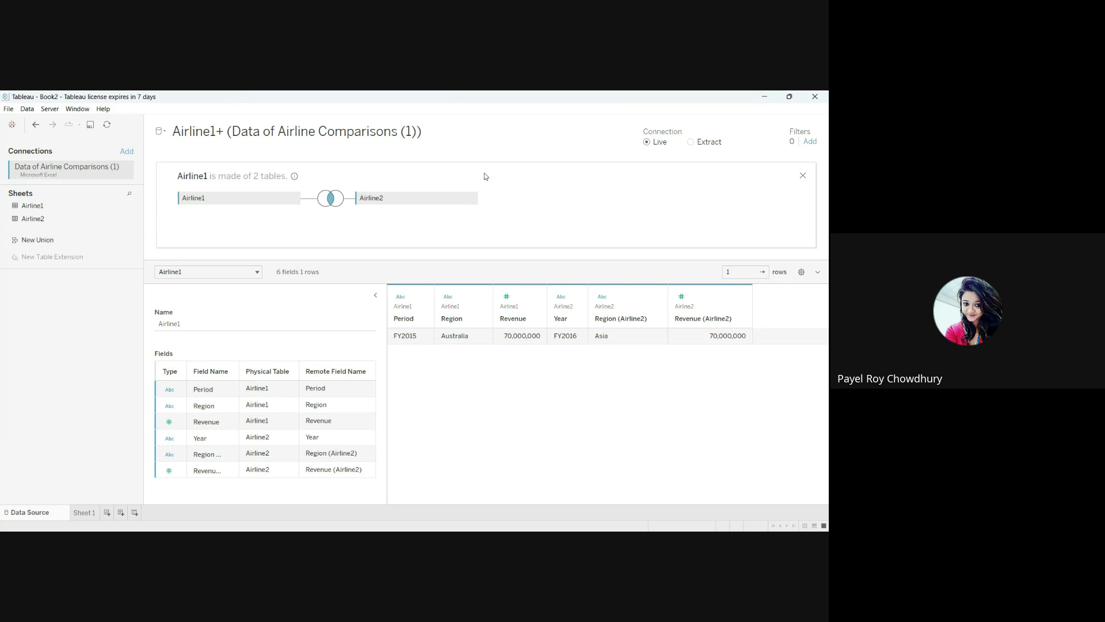
{"action": "left_click", "coordinate": [803, 175]}
{"action": "left_click_drag", "start_coordinate": [196, 186], "coordinate": [36, 326]}
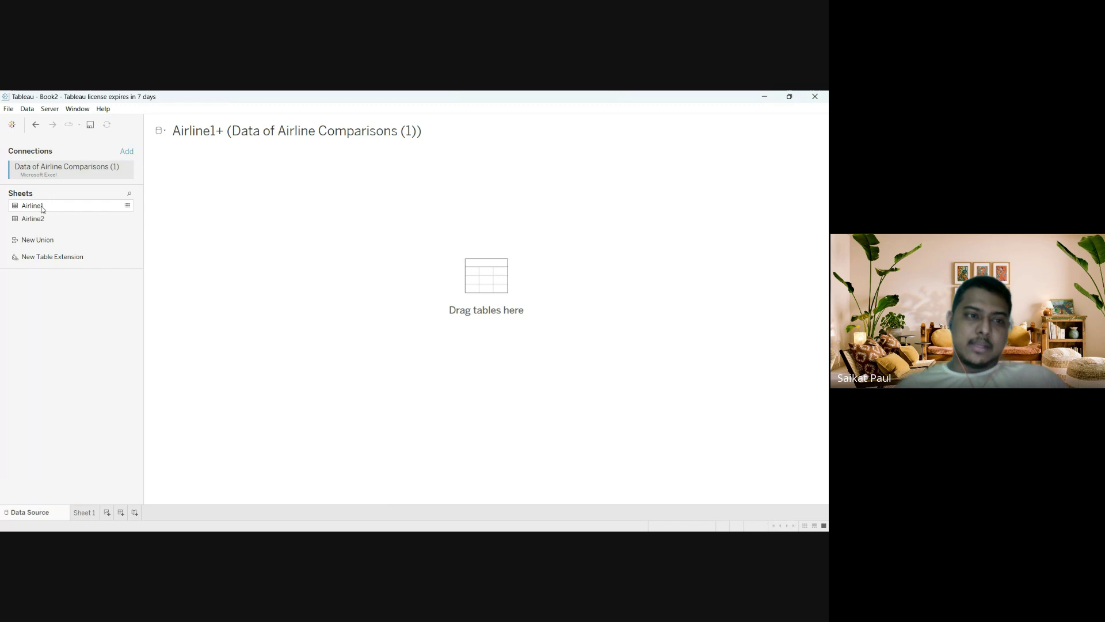
- Add Airline1 to the empty canvas, inner join Airline2 in its physical layer and slightly enlarge the data preview
{"action": "left_click_drag", "start_coordinate": [40, 205], "coordinate": [209, 195]}
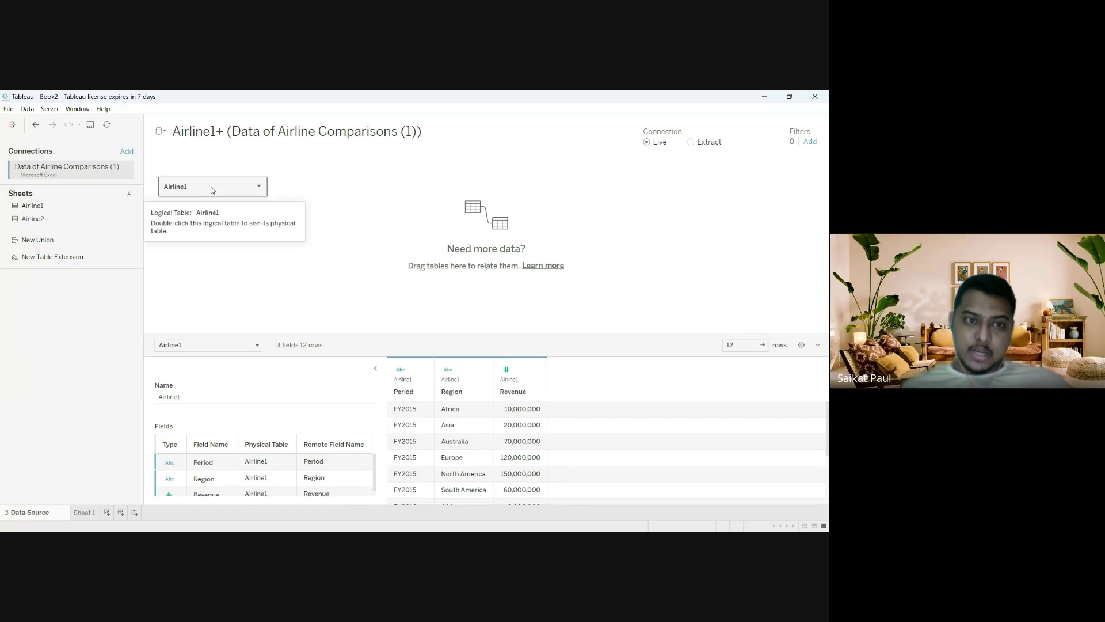
{"action": "double_click", "coordinate": [219, 188]}
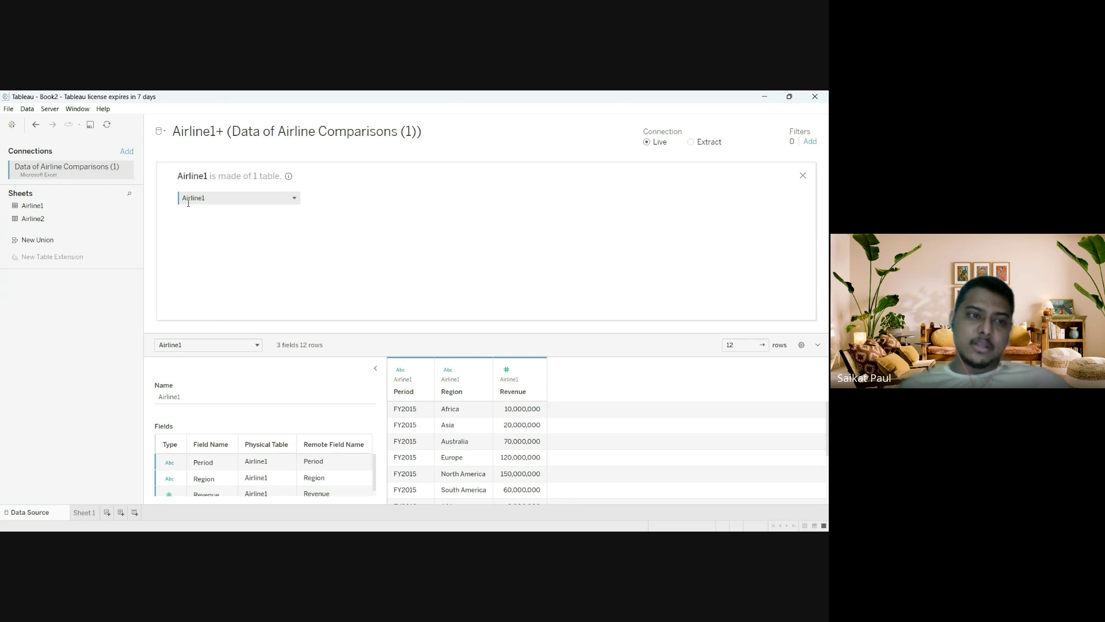
{"action": "left_click_drag", "start_coordinate": [39, 222], "coordinate": [391, 219]}
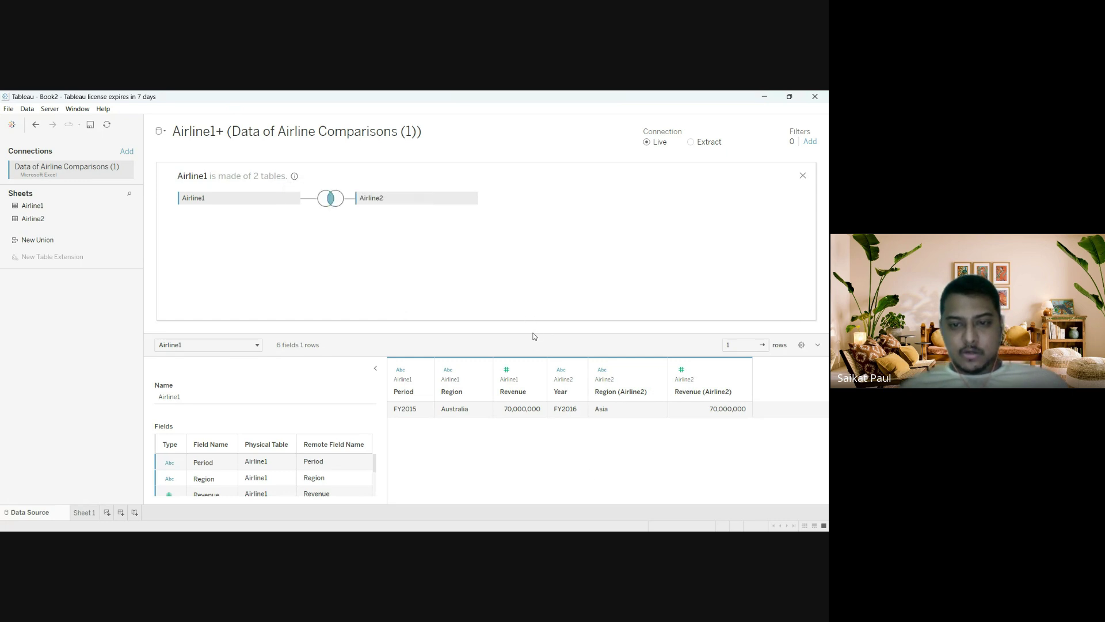
{"action": "left_click_drag", "start_coordinate": [532, 334], "coordinate": [532, 297]}
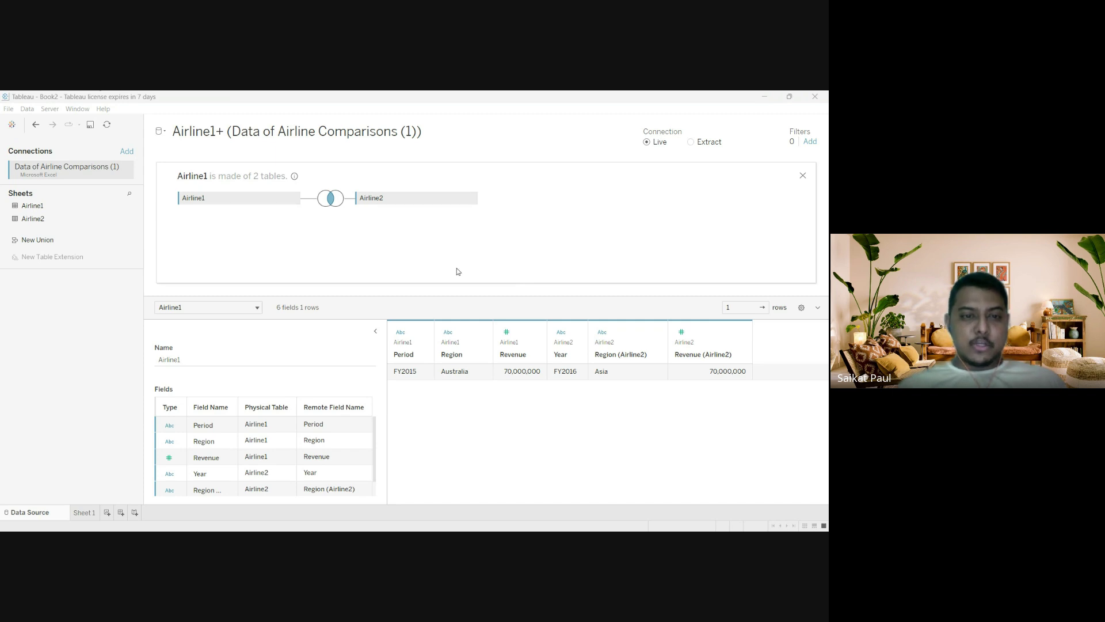
- Pair the Airline1 field Period with the Airline2 field Year in a second clause of the inner join
{"action": "left_click", "coordinate": [283, 272]}
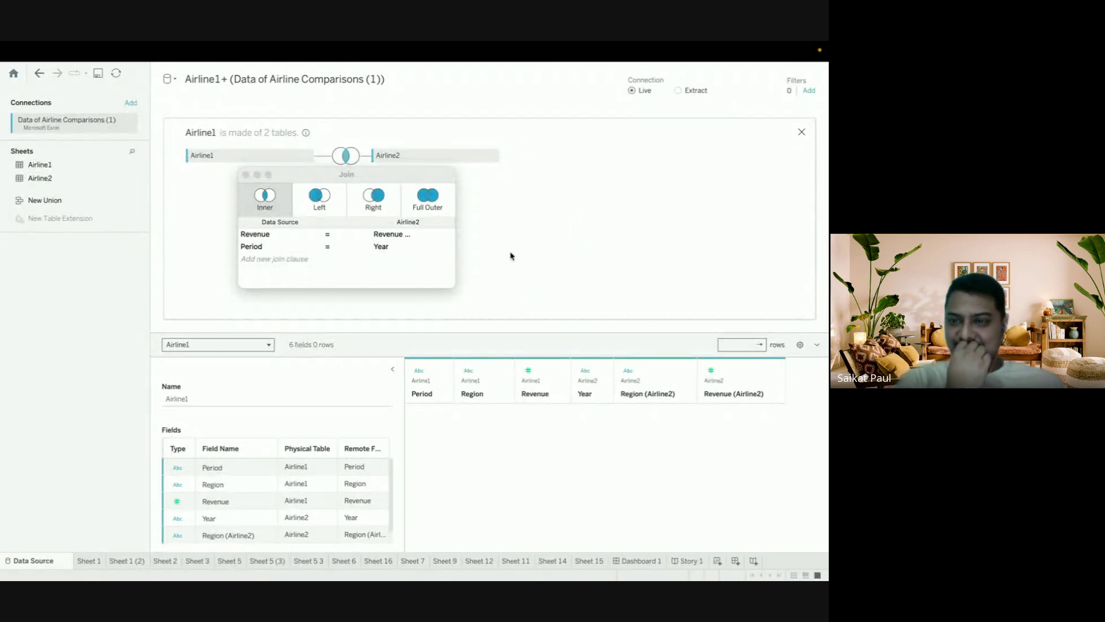
{"action": "left_click", "coordinate": [306, 247]}
{"action": "left_click", "coordinate": [276, 259]}
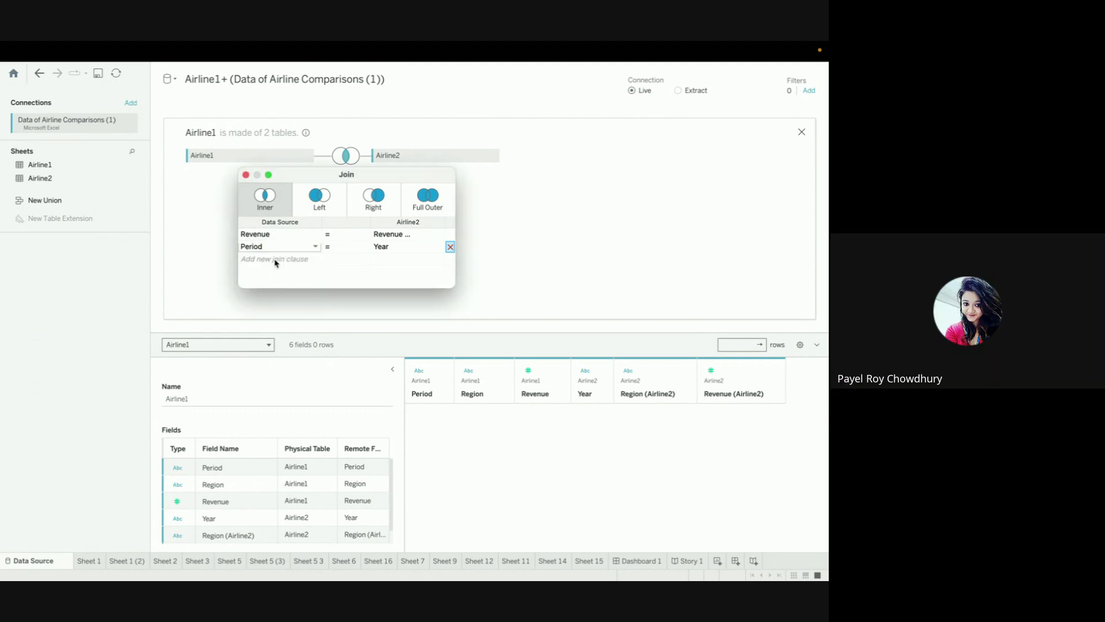
{"action": "left_click", "coordinate": [425, 246]}
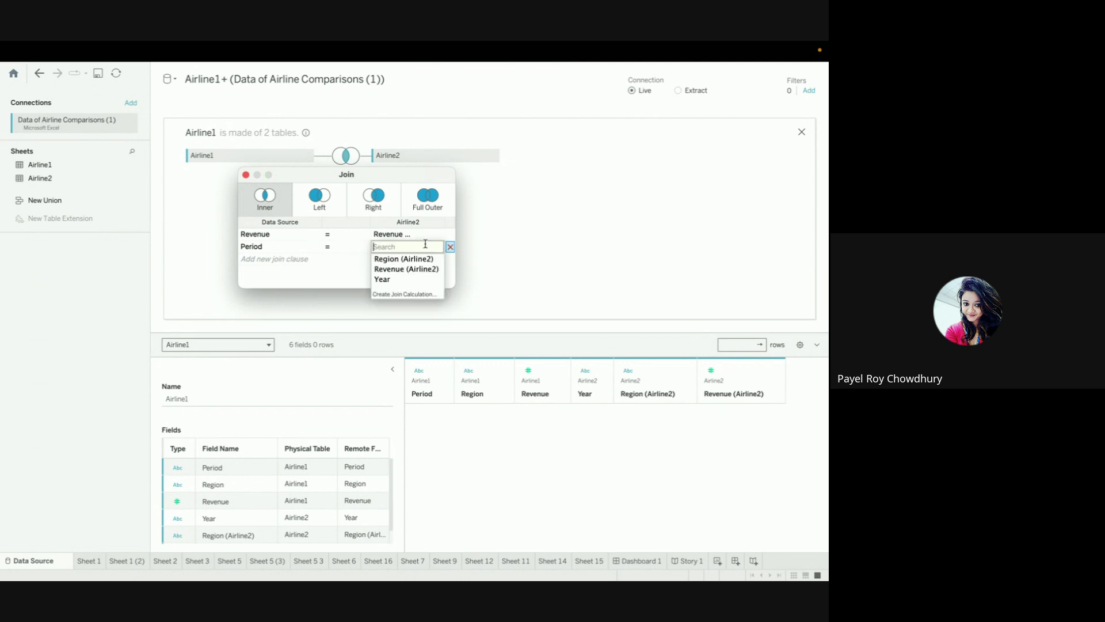
{"action": "left_click", "coordinate": [395, 279]}
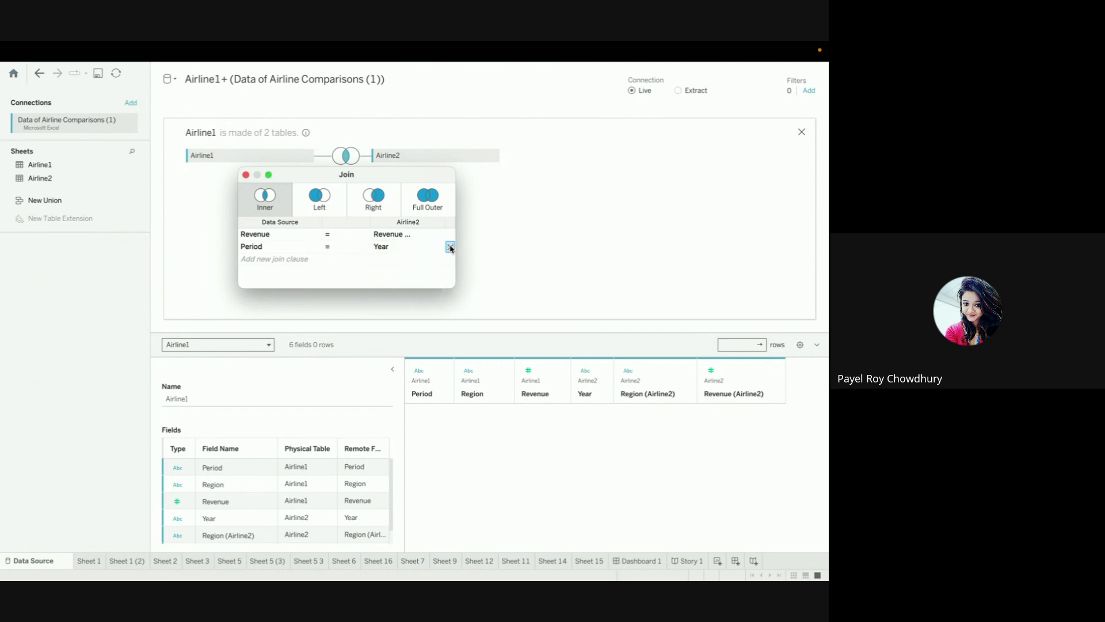
- Remove the clause Period = Year from the inner join and add it again with the same two fields
{"action": "left_click", "coordinate": [451, 248]}
{"action": "left_click", "coordinate": [301, 249]}
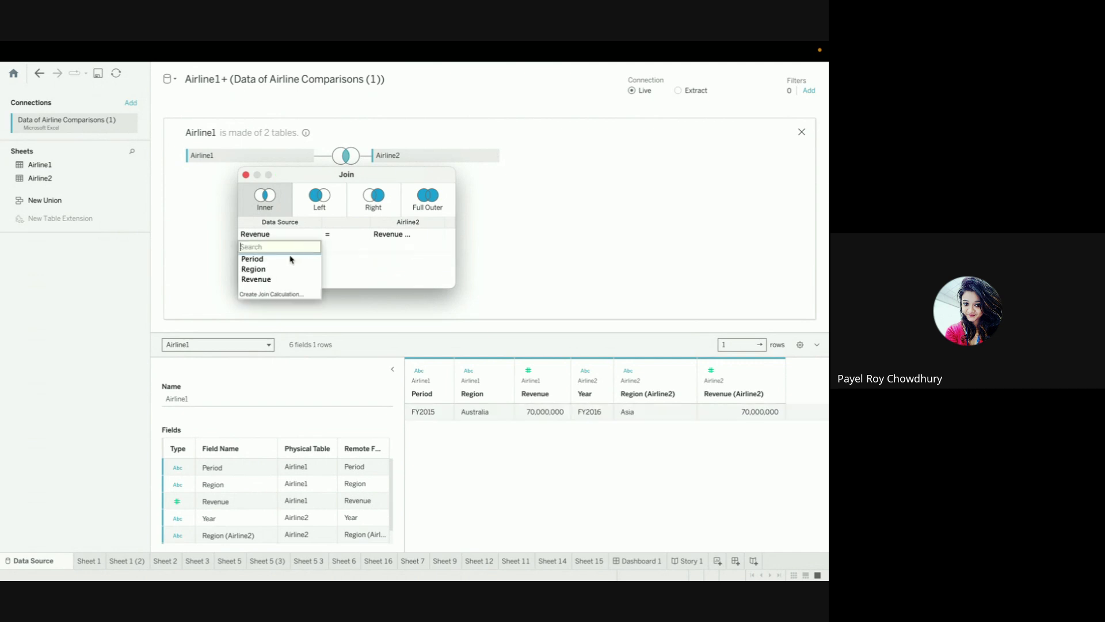
{"action": "left_click", "coordinate": [281, 260]}
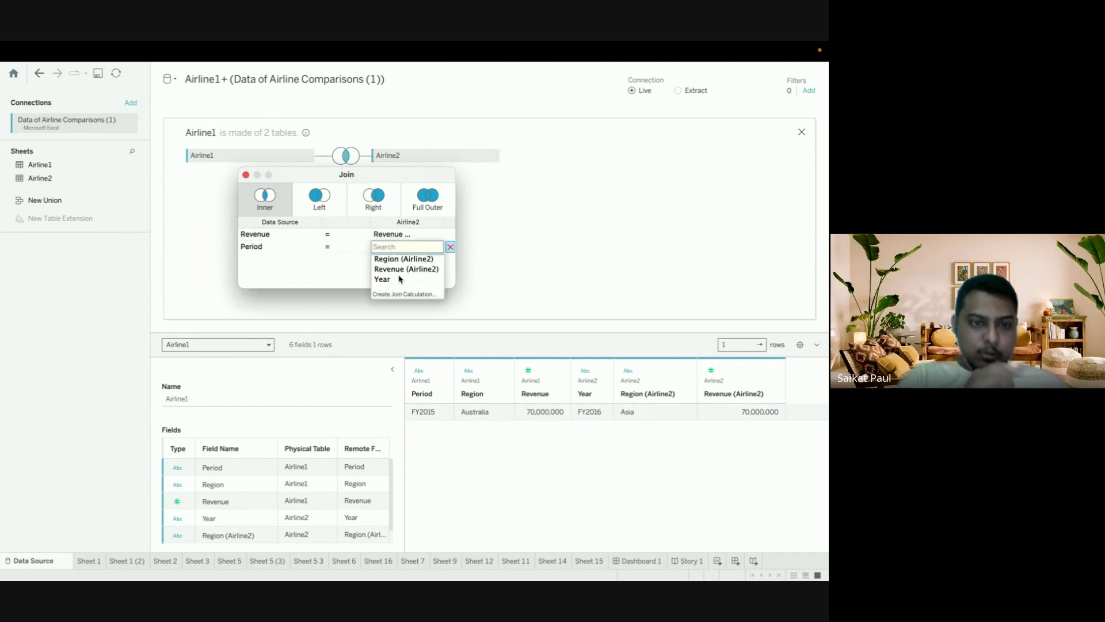
{"action": "left_click", "coordinate": [396, 281]}
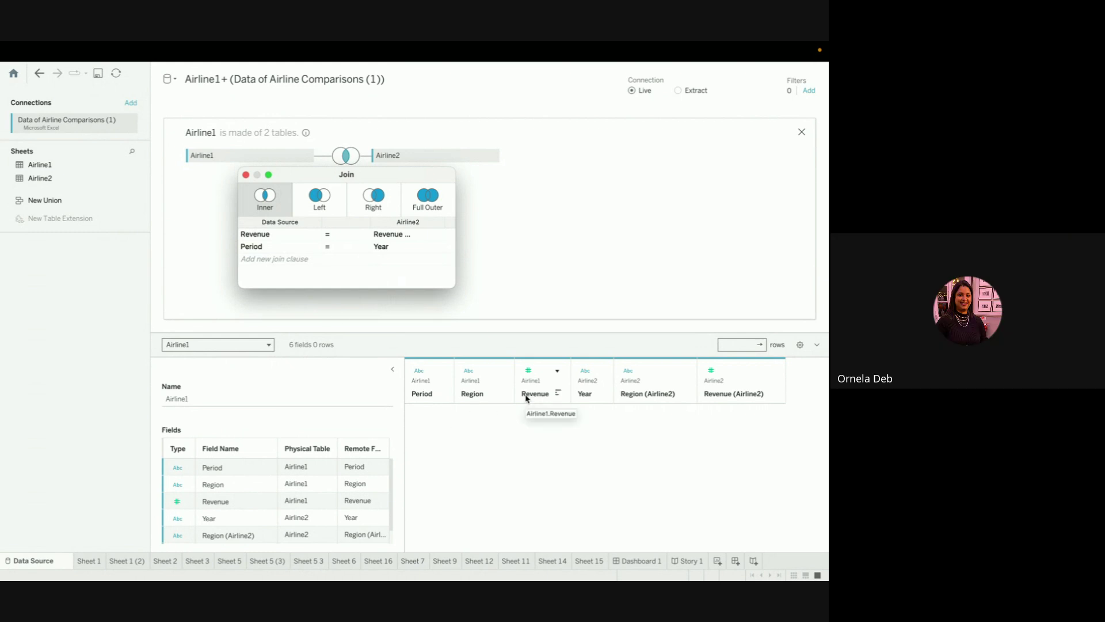
- Delete the Revenue = Revenue (Airline2) clause from the inner join
{"action": "left_click", "coordinate": [435, 235]}
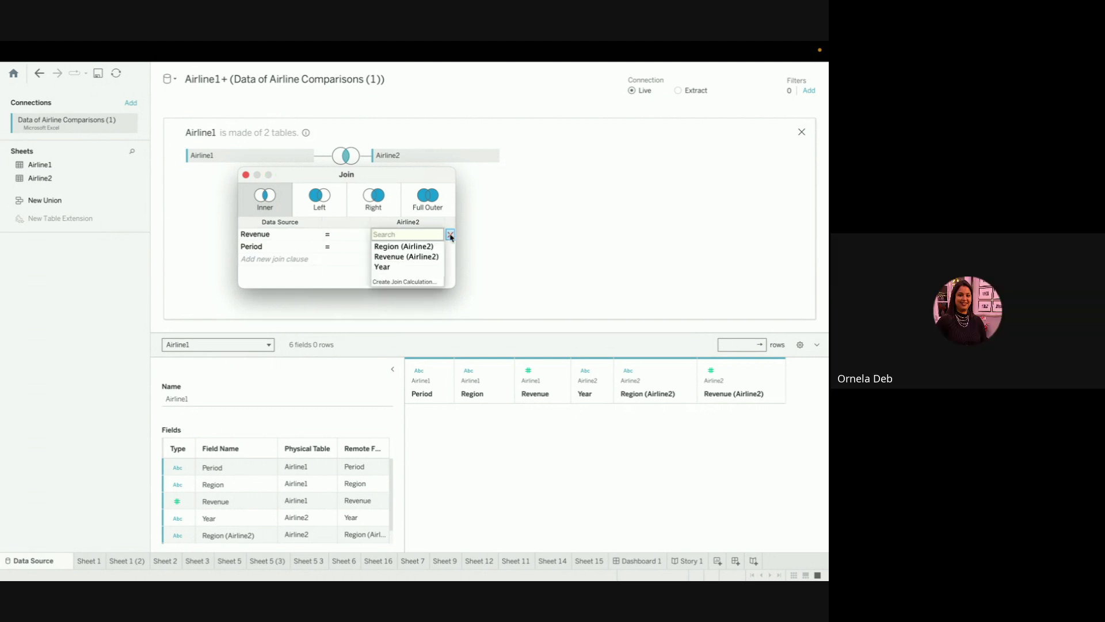
{"action": "left_click", "coordinate": [450, 235]}
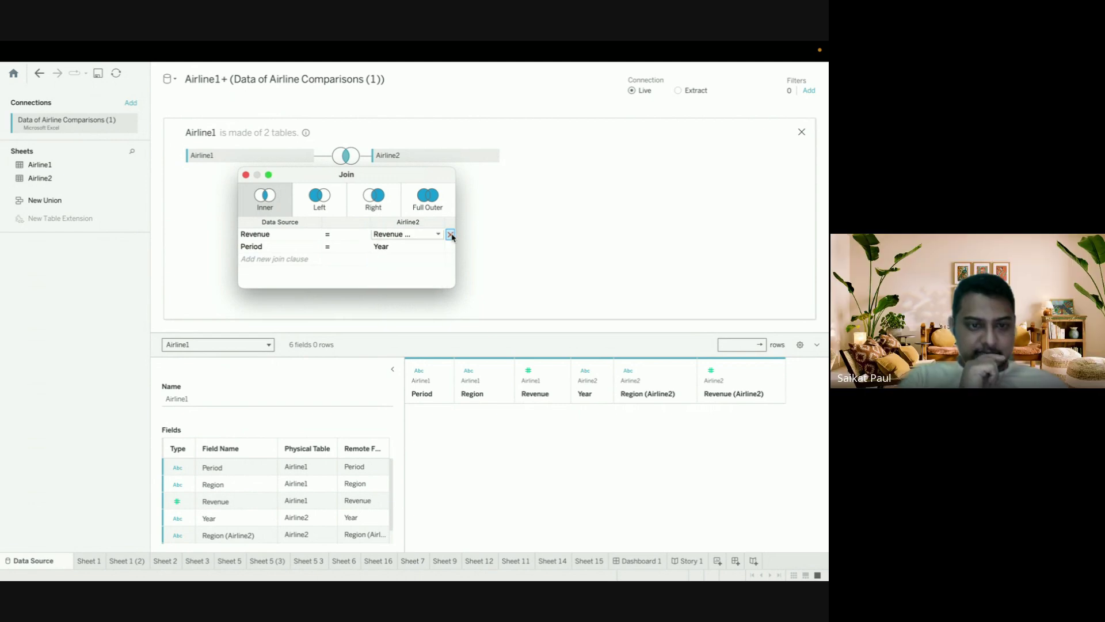
{"action": "left_click", "coordinate": [451, 235]}
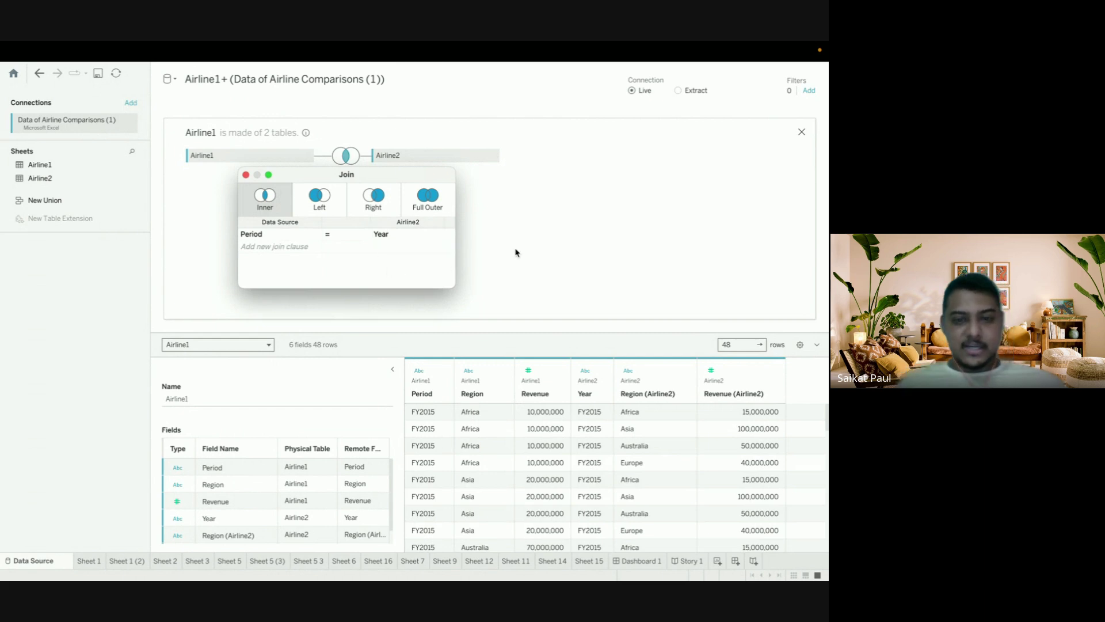
- Check which Airline1 fields the remaining join clause offers and review the joined rows in the data preview
{"action": "left_click", "coordinate": [315, 235]}
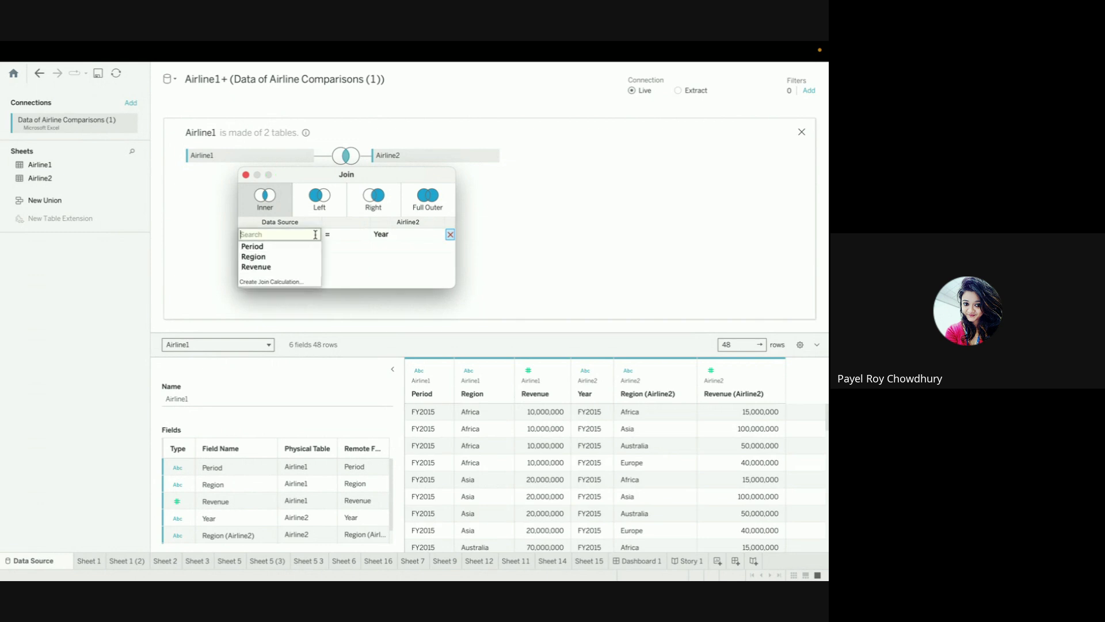
{"action": "left_click", "coordinate": [389, 266]}
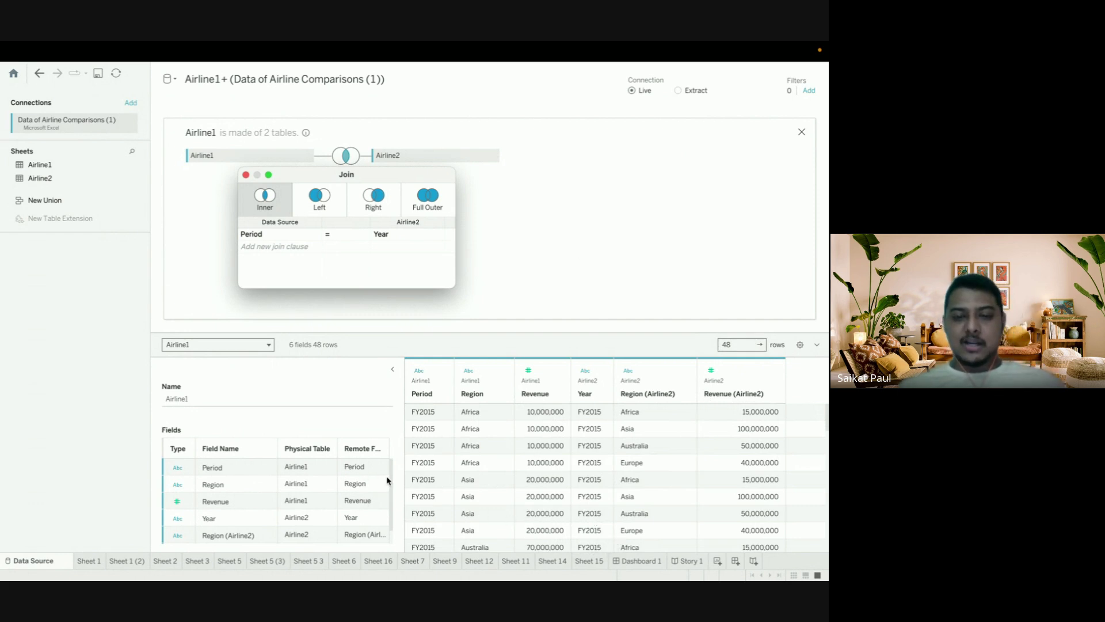
{"action": "mouse_move", "coordinate": [391, 492]}
{"action": "left_mouse_down"}
{"action": "mouse_move", "coordinate": [390, 507]}
{"action": "mouse_move", "coordinate": [392, 477]}
{"action": "left_mouse_up"}
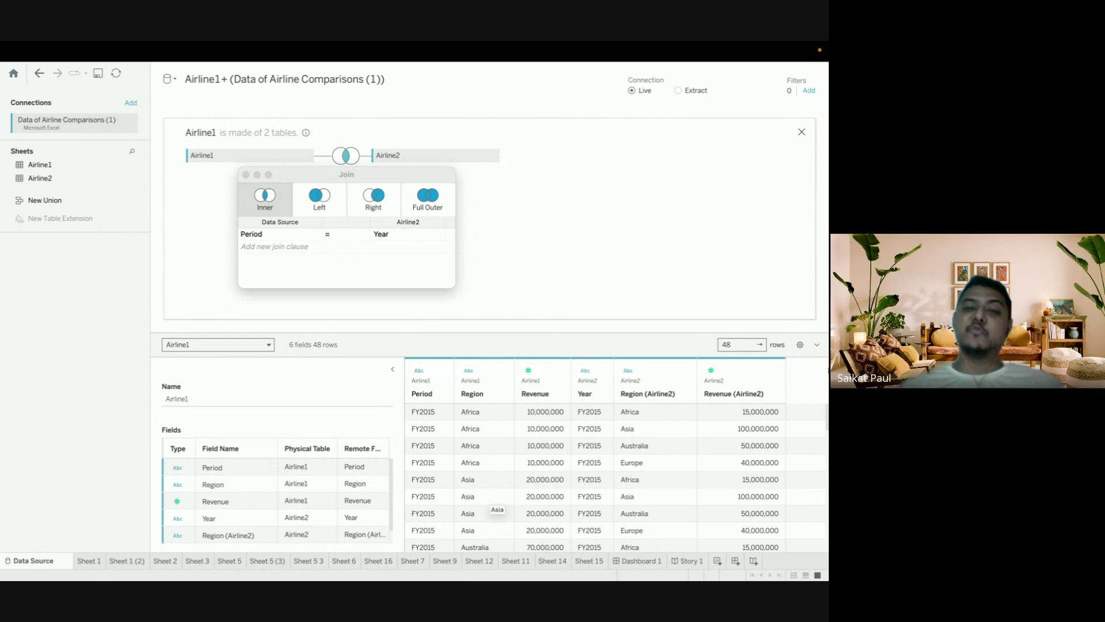
{"action": "mouse_move", "coordinate": [828, 408]}
{"action": "left_mouse_down"}
{"action": "mouse_move", "coordinate": [827, 536]}
{"action": "mouse_move", "coordinate": [828, 413]}
{"action": "left_mouse_up"}
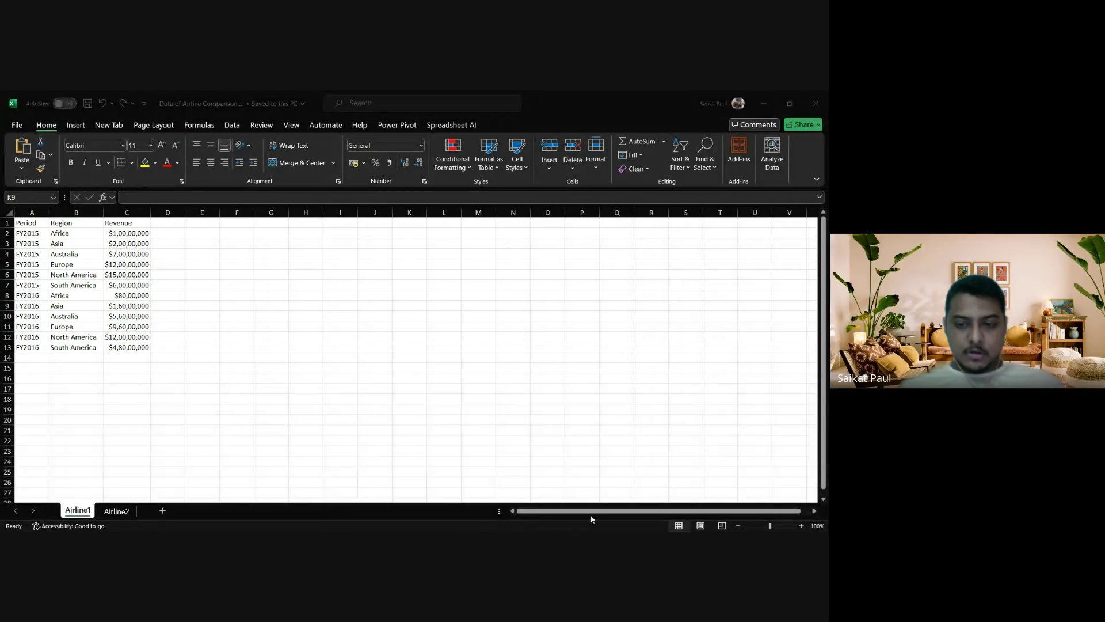
- Switch to the Excel source workbook and examine the column headers and period values on the Airline1 and Airline2 sheets
{"action": "left_click", "coordinate": [611, 487]}
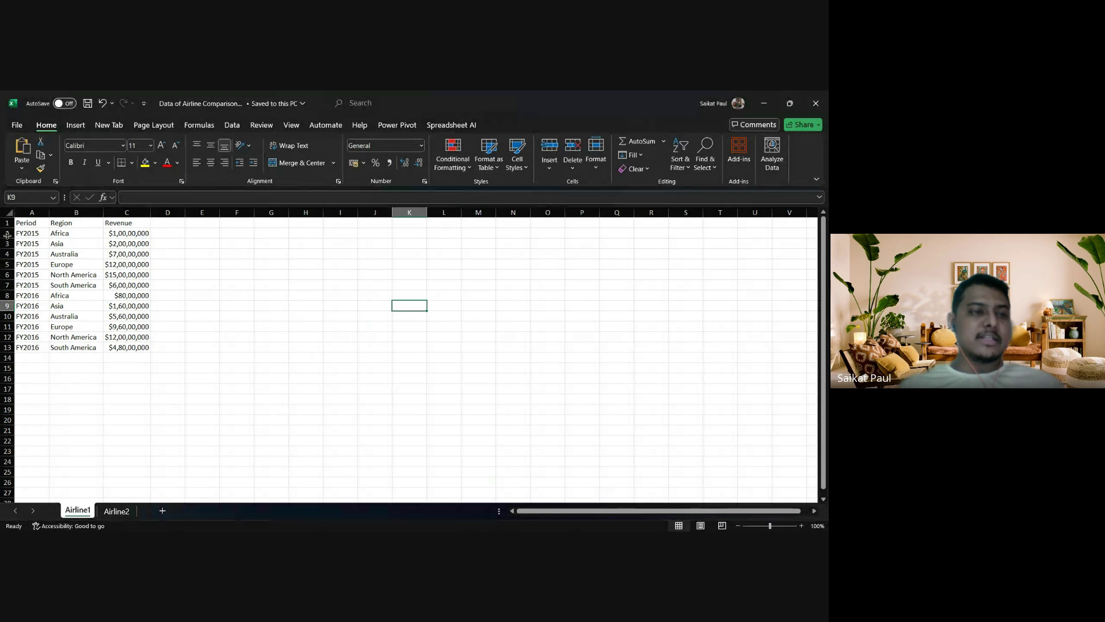
{"action": "left_click", "coordinate": [25, 225]}
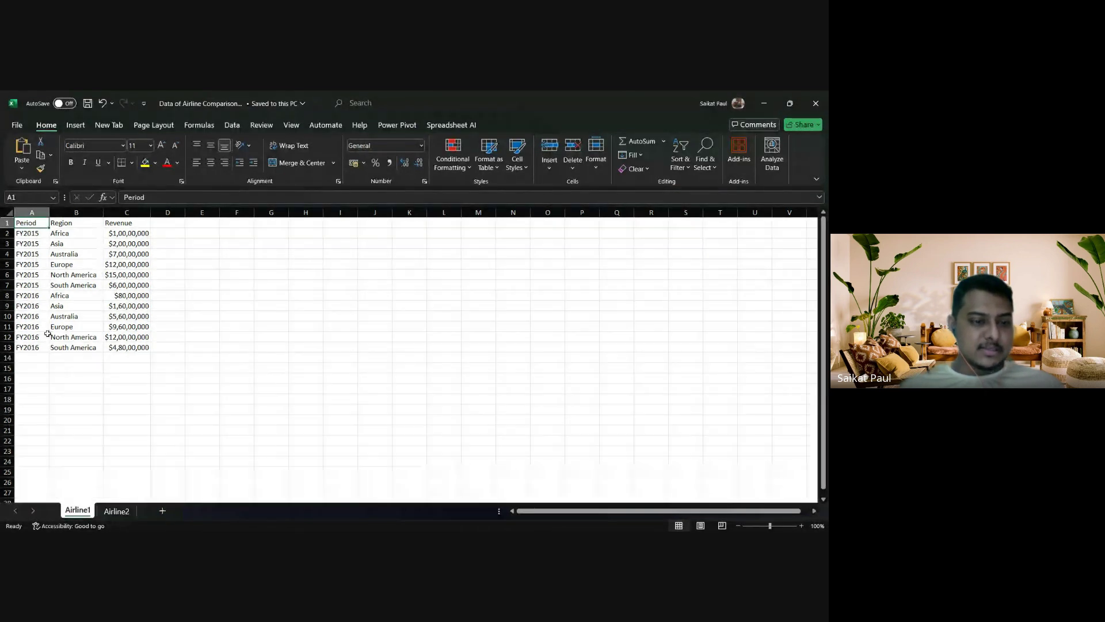
{"action": "left_click", "coordinate": [116, 510]}
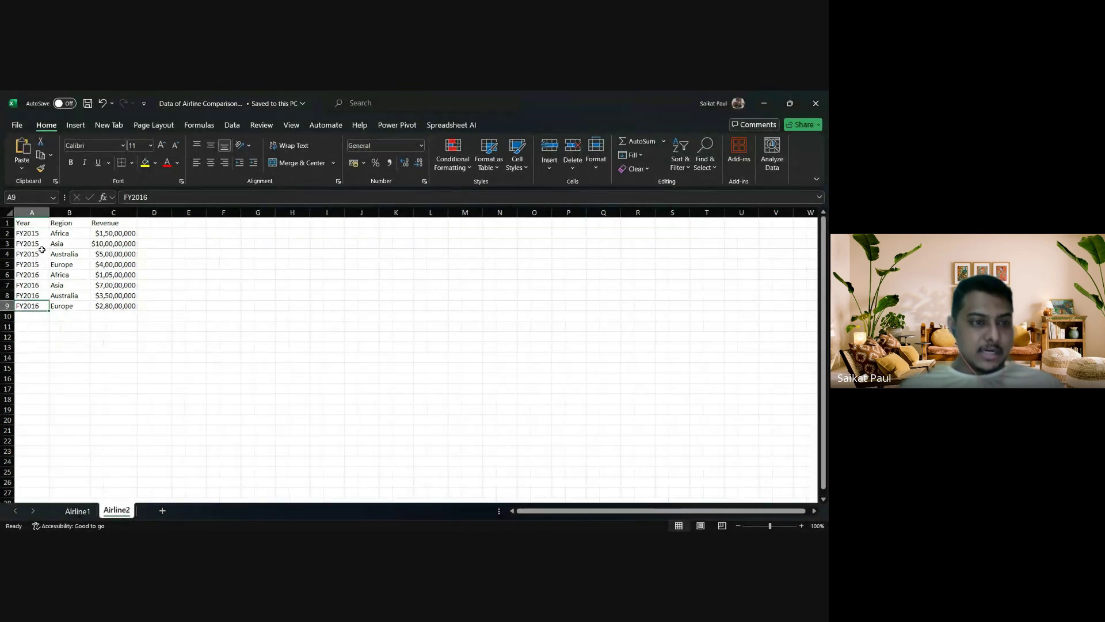
{"action": "left_click", "coordinate": [79, 512]}
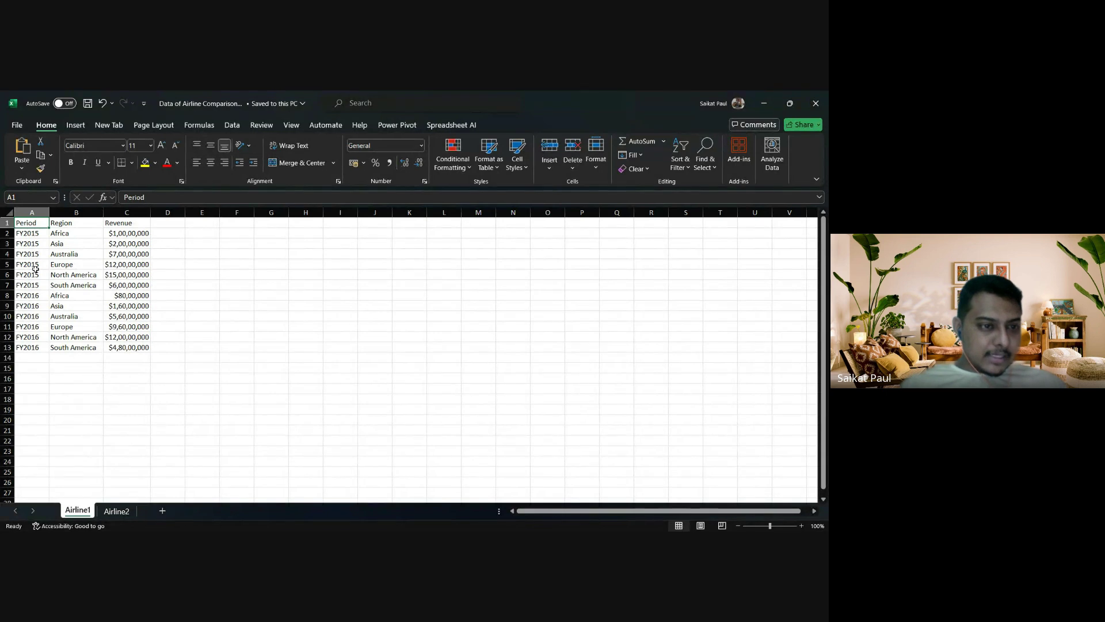
{"action": "left_click", "coordinate": [43, 232]}
{"action": "left_click", "coordinate": [202, 274]}
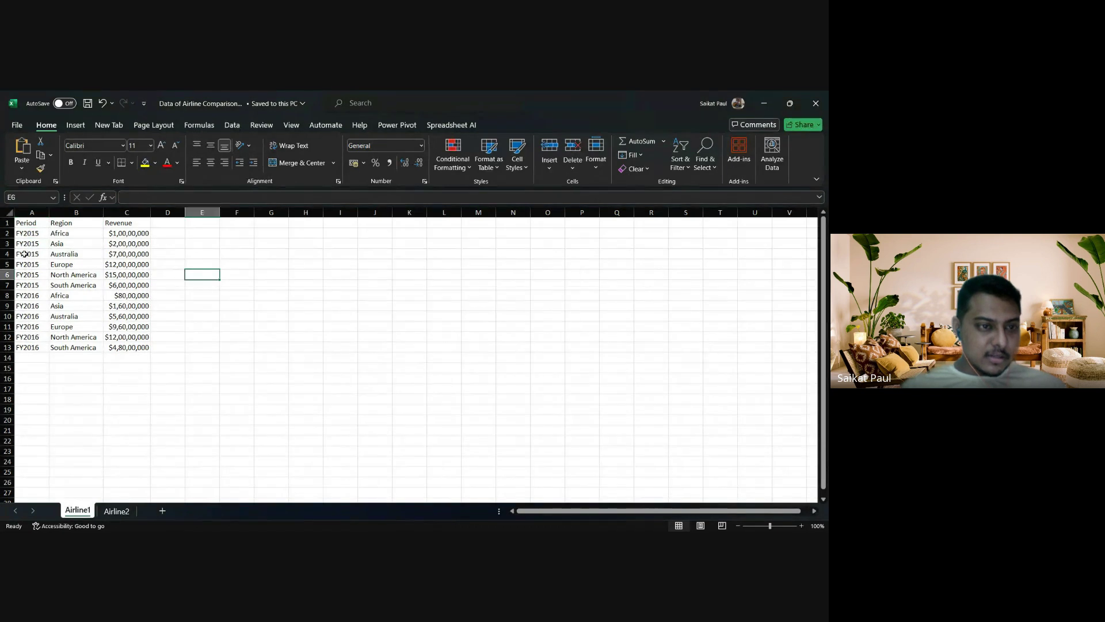
- Go through the FY2015 entries in column A of Airline1 and compare them with those of Airline2
{"action": "left_click", "coordinate": [25, 236]}
{"action": "key", "text": "Down"}
{"action": "key", "text": "Down"}
{"action": "key", "text": "Down"}
{"action": "key", "text": "Down"}
{"action": "key", "text": "Down"}
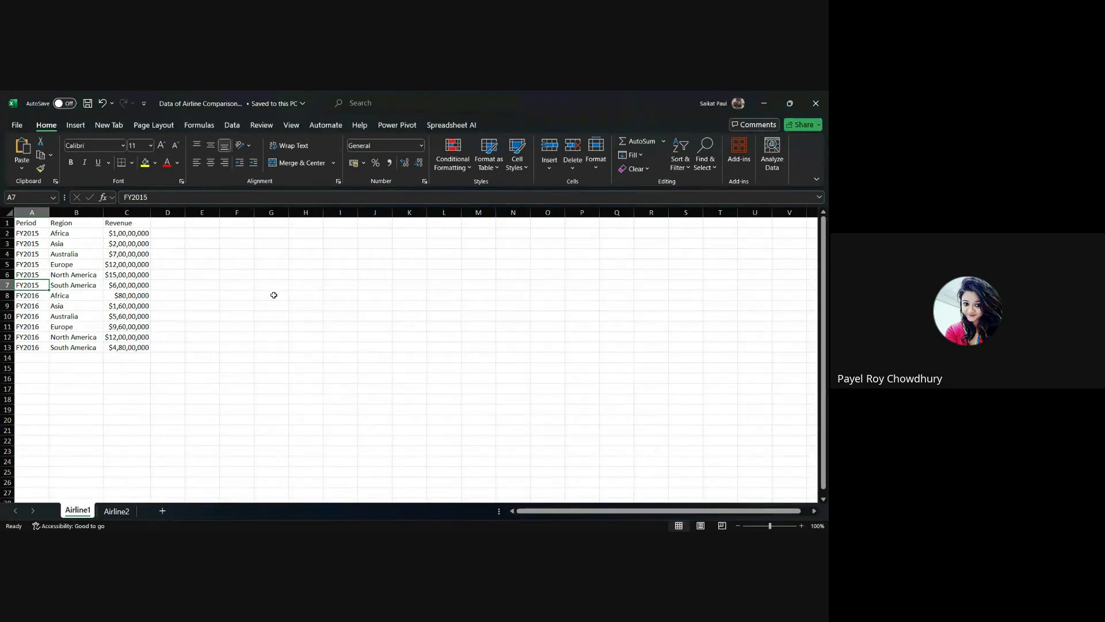
{"action": "left_click", "coordinate": [120, 510]}
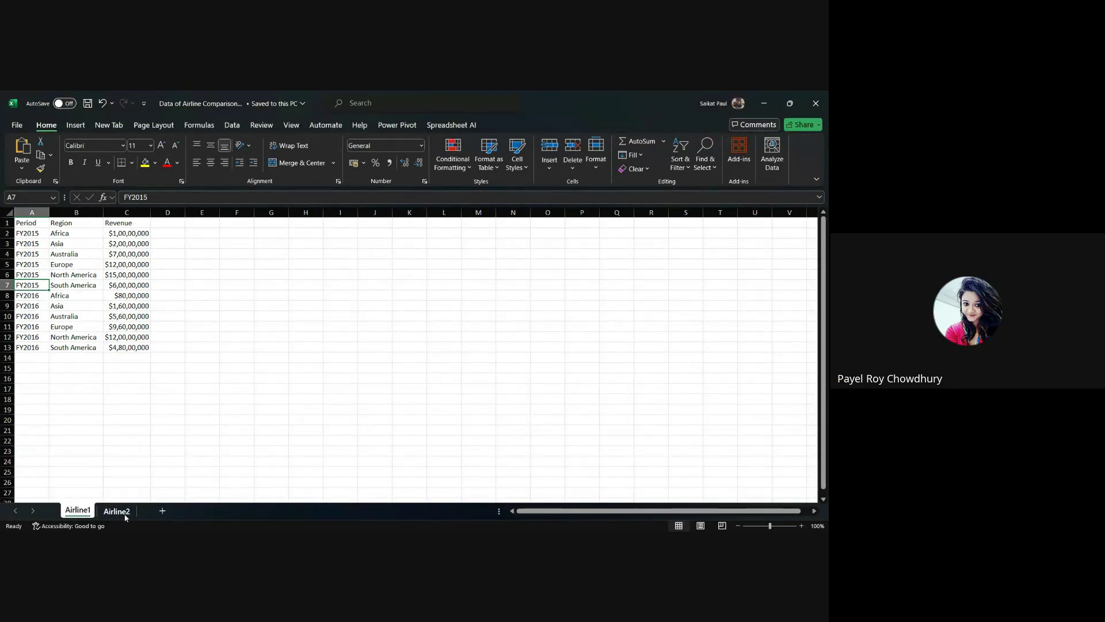
{"action": "left_click", "coordinate": [33, 233]}
{"action": "left_click", "coordinate": [34, 244]}
{"action": "left_click", "coordinate": [36, 255]}
{"action": "left_click", "coordinate": [40, 264]}
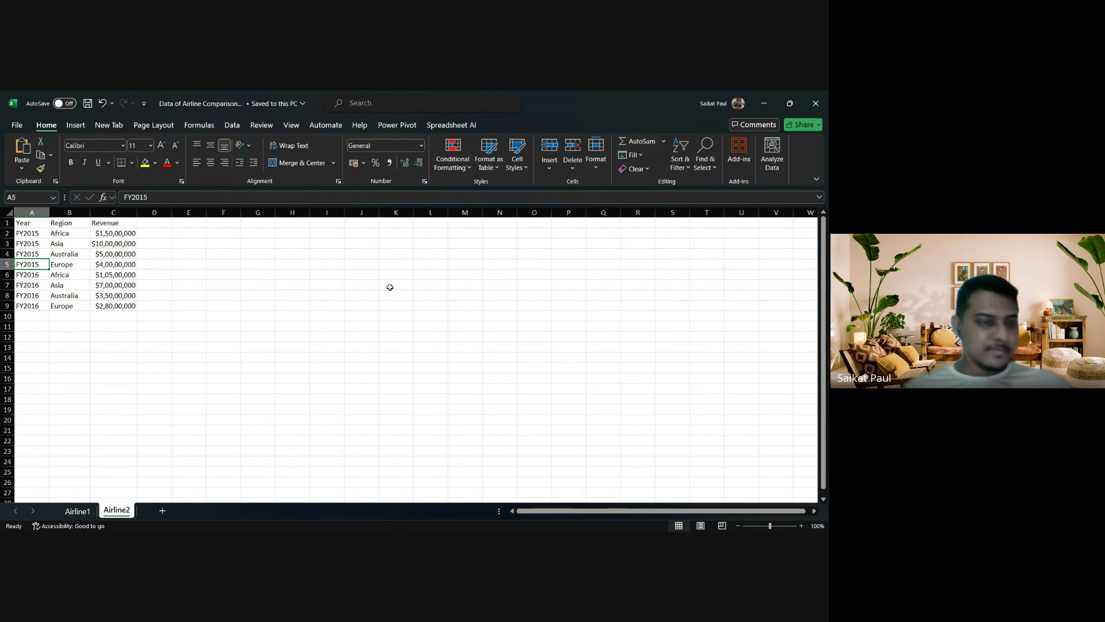
- Select the FY2016 entries in column A of Airline1 and of Airline2 to compare them
{"action": "left_click", "coordinate": [73, 512]}
{"action": "left_click_drag", "start_coordinate": [35, 295], "coordinate": [33, 347]}
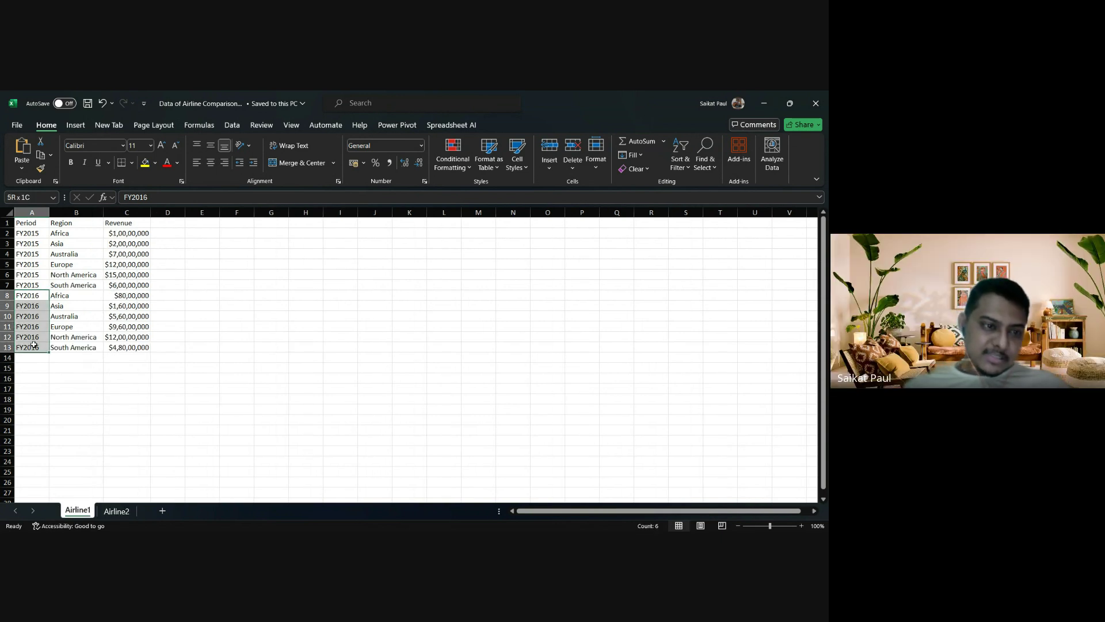
{"action": "left_click", "coordinate": [120, 511]}
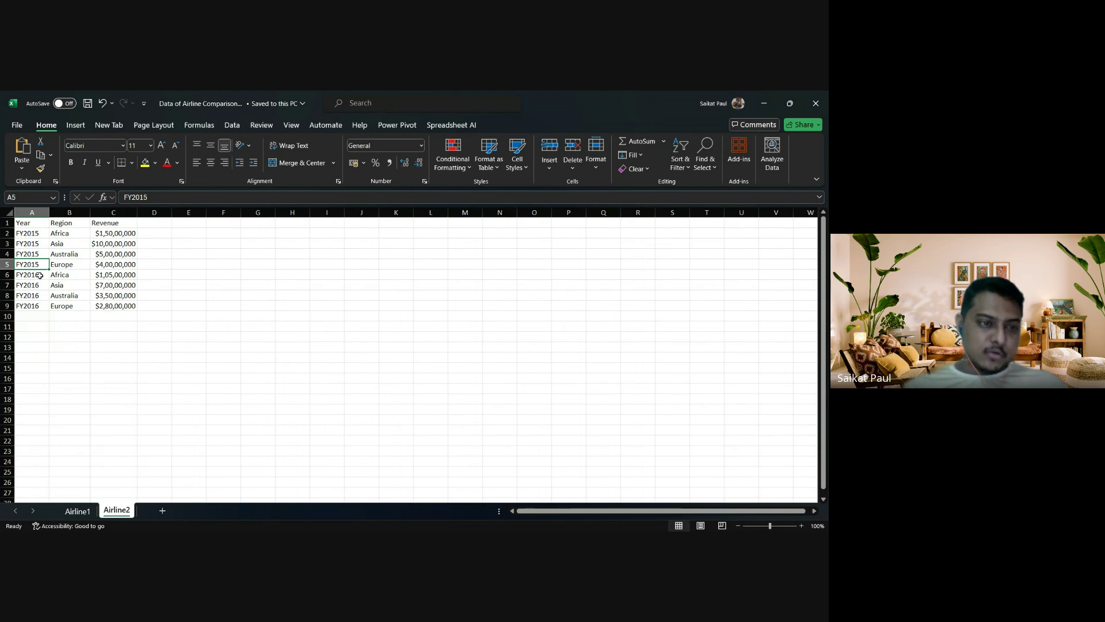
{"action": "left_click_drag", "start_coordinate": [38, 275], "coordinate": [35, 306]}
{"action": "left_click", "coordinate": [299, 338]}
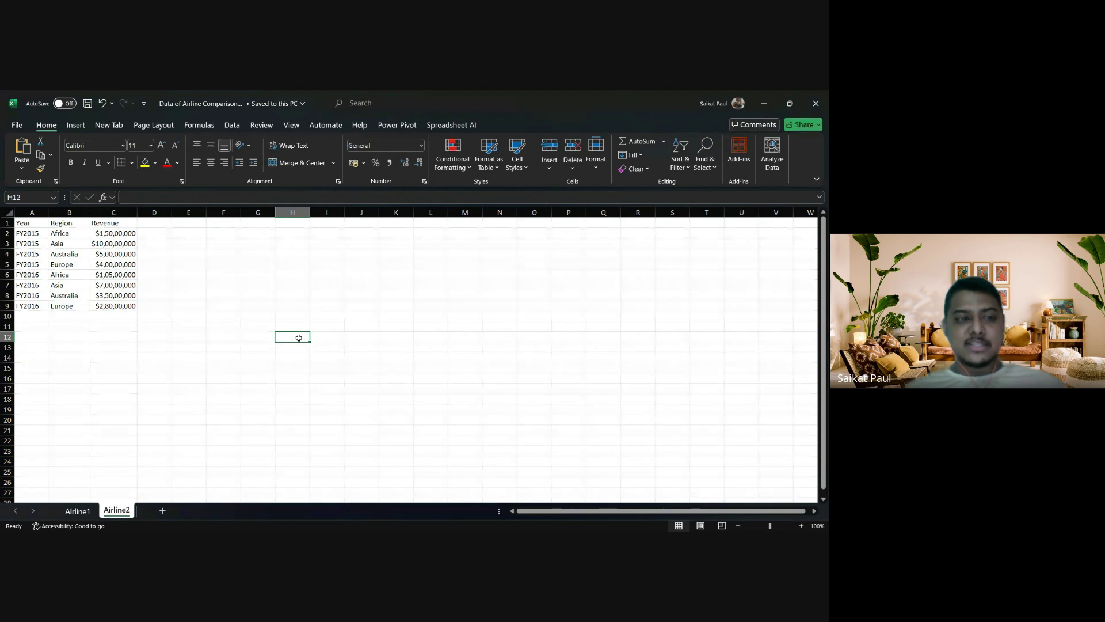
- Compare the Period header of Airline1 with the Year header of Airline2, then return to the Airline1 sheet
{"action": "left_click", "coordinate": [77, 511]}
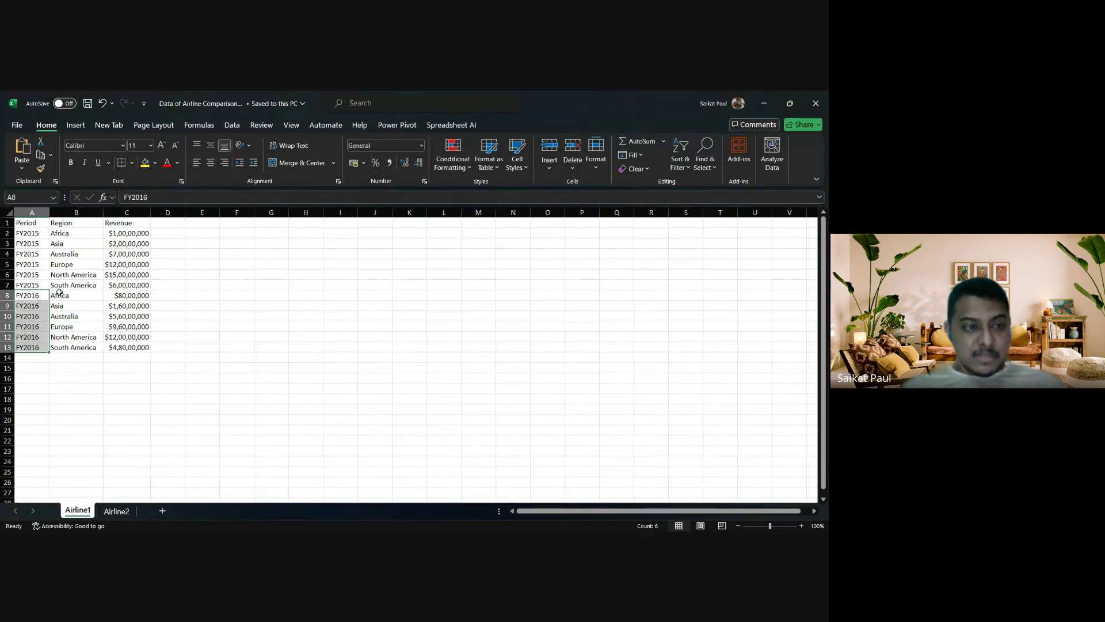
{"action": "left_click", "coordinate": [33, 223]}
{"action": "left_click", "coordinate": [117, 510]}
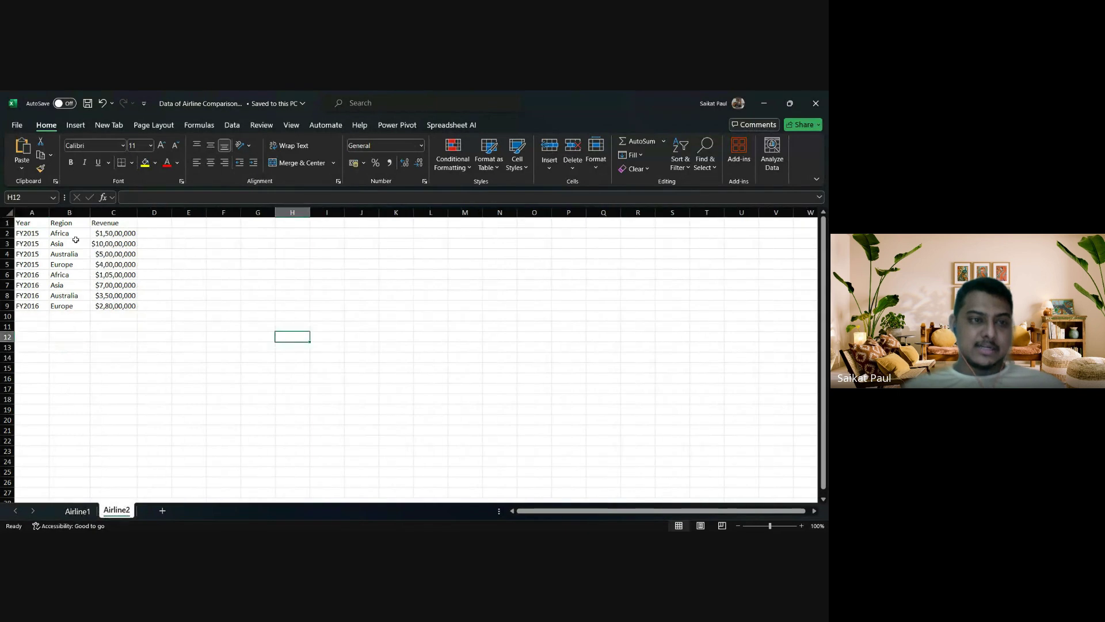
{"action": "left_click", "coordinate": [34, 223]}
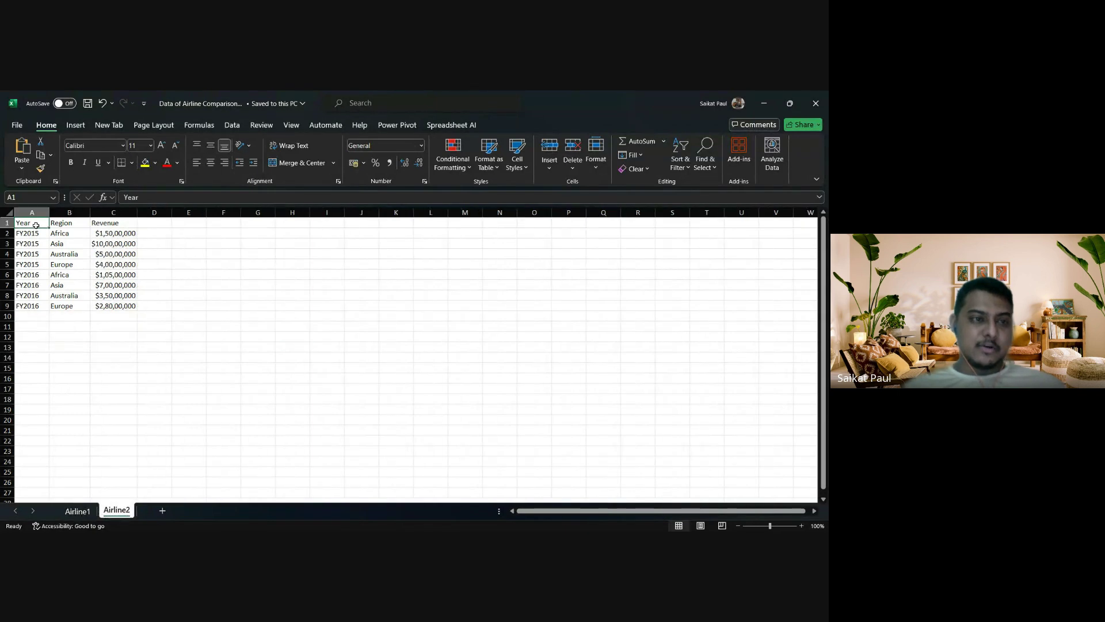
{"action": "left_click", "coordinate": [77, 512]}
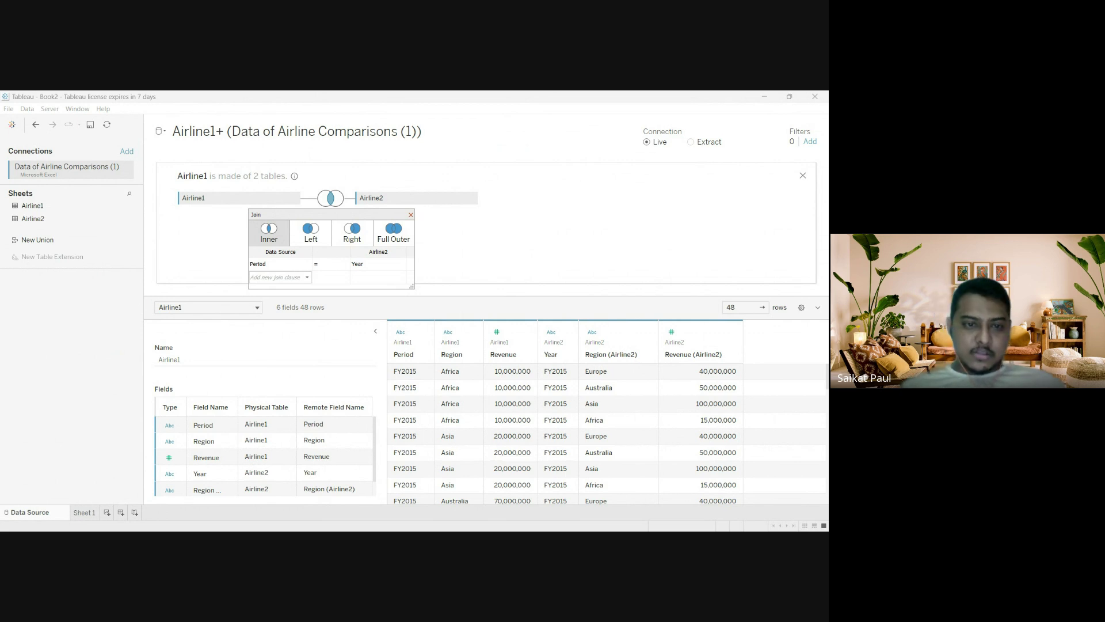
- In Tableau, add the join clause Region = Region (Airline2) and change the join type to Left, reviewing the joined rows
{"action": "left_click", "coordinate": [269, 302]}
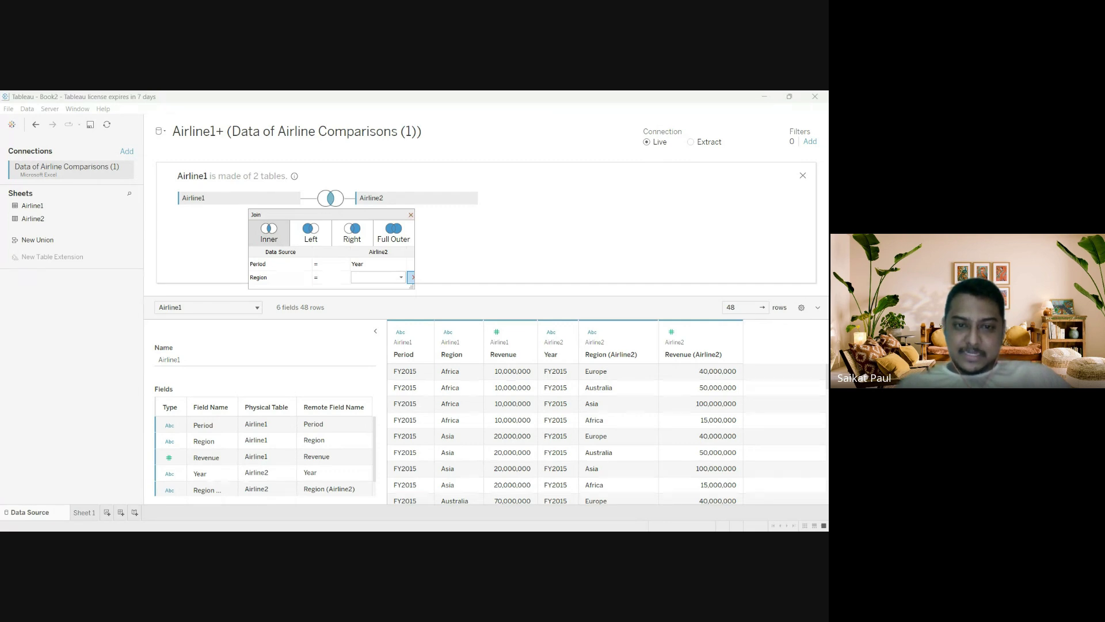
{"action": "left_click", "coordinate": [377, 277]}
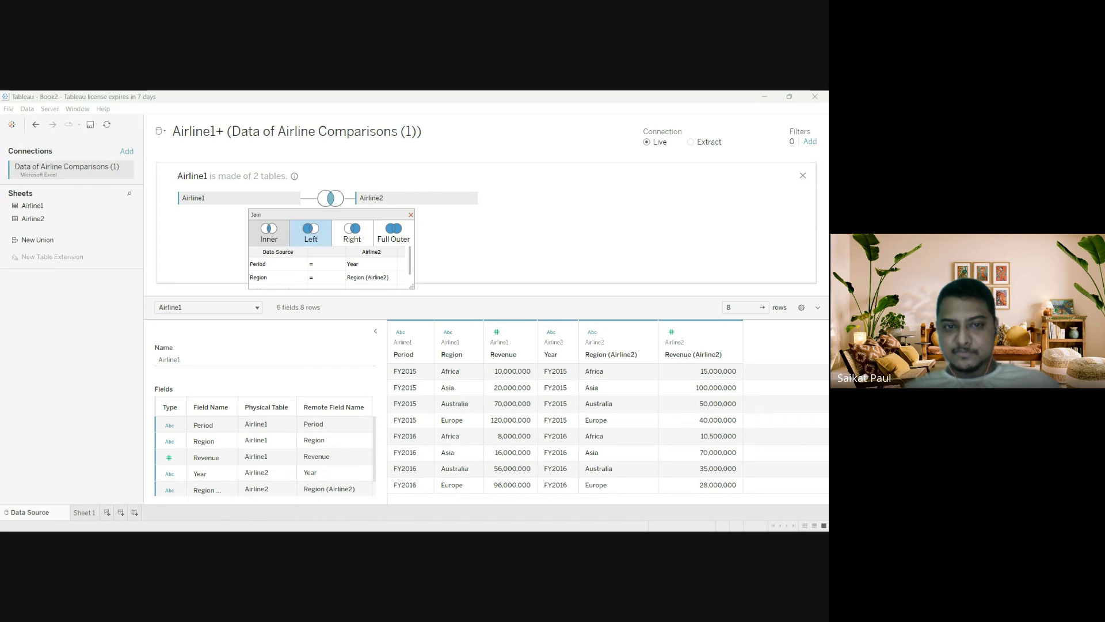
{"action": "left_click", "coordinate": [311, 233]}
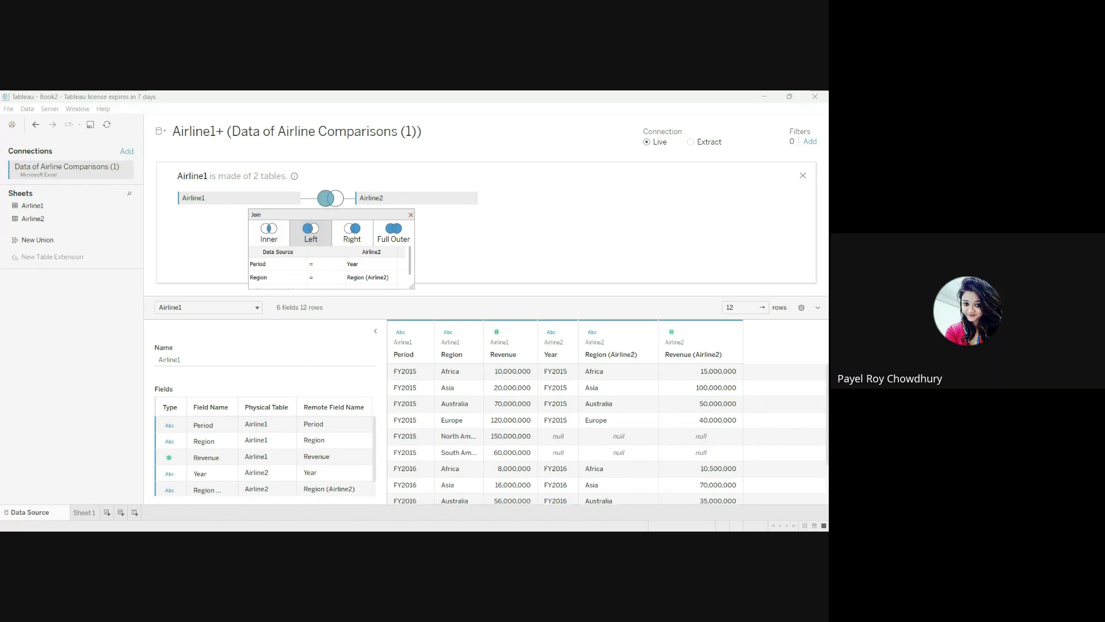
{"action": "scroll", "coordinate": [608, 433], "scroll_direction": "down", "scroll_amount": 2}
{"action": "scroll", "coordinate": [608, 434], "scroll_direction": "up", "scroll_amount": 2}
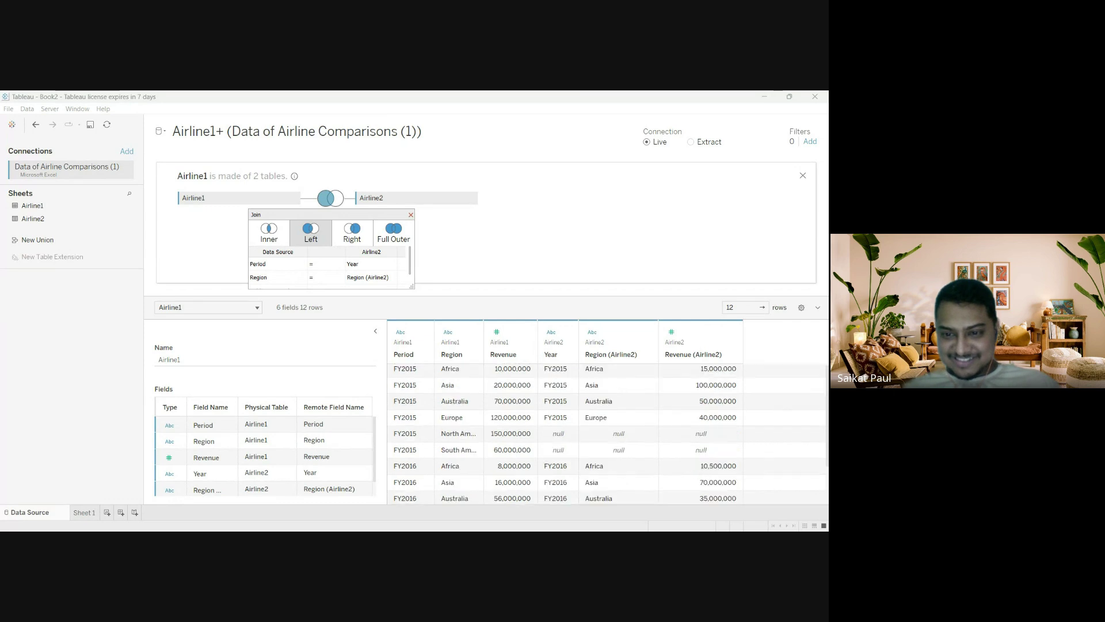
{"action": "scroll", "coordinate": [608, 433], "scroll_direction": "down", "scroll_amount": 2}
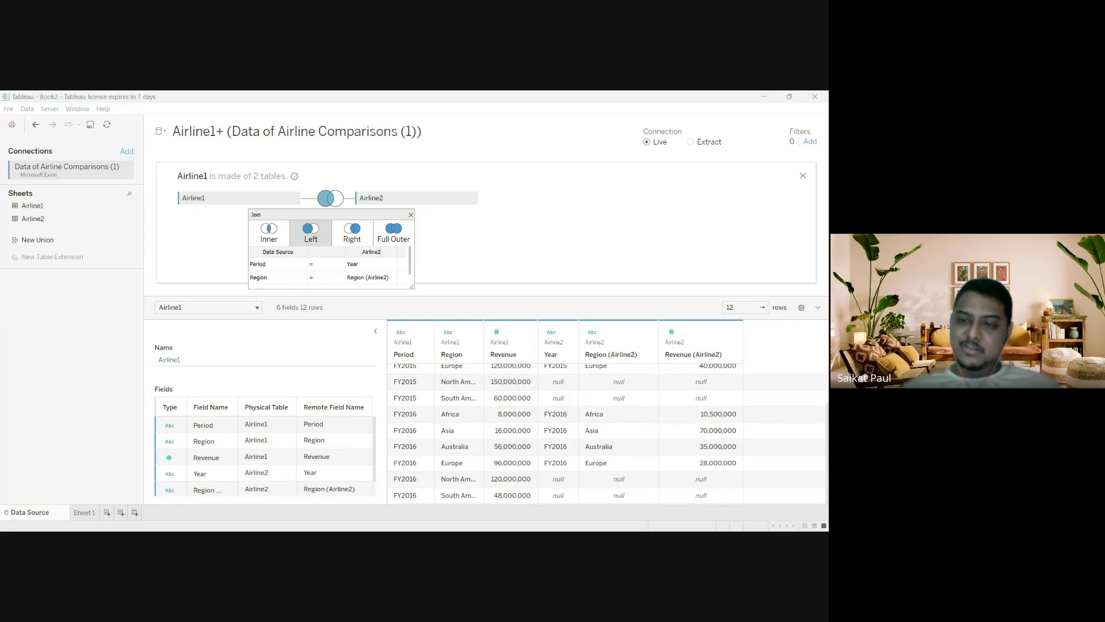
{"action": "scroll", "coordinate": [607, 433], "scroll_direction": "up", "scroll_amount": 2}
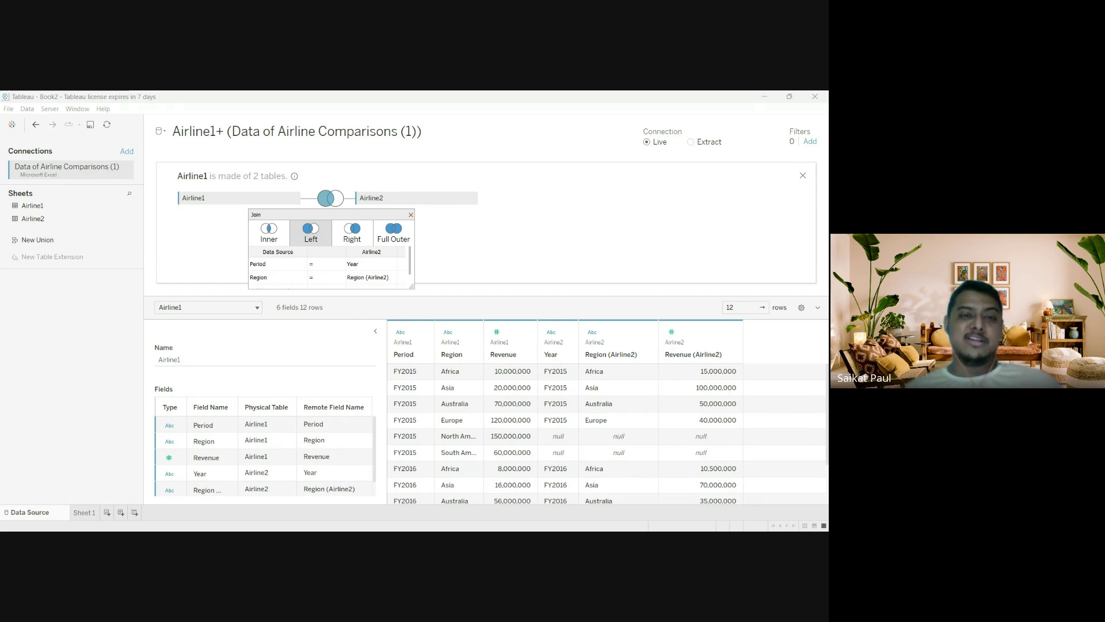
- Change the join type between Airline1 and Airline2 to Inner
{"action": "left_click", "coordinate": [269, 232]}
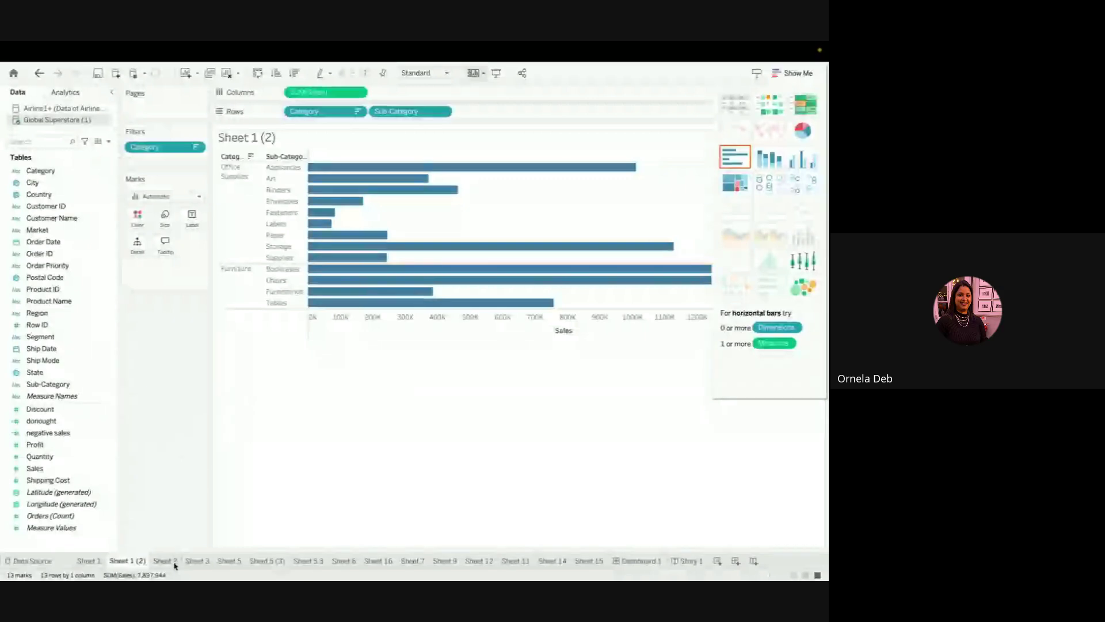
- Look through the Sheet 2 and Sheet 1 sales charts and the Global Superstore data source, then return to Sheet 1
{"action": "left_click", "coordinate": [175, 564]}
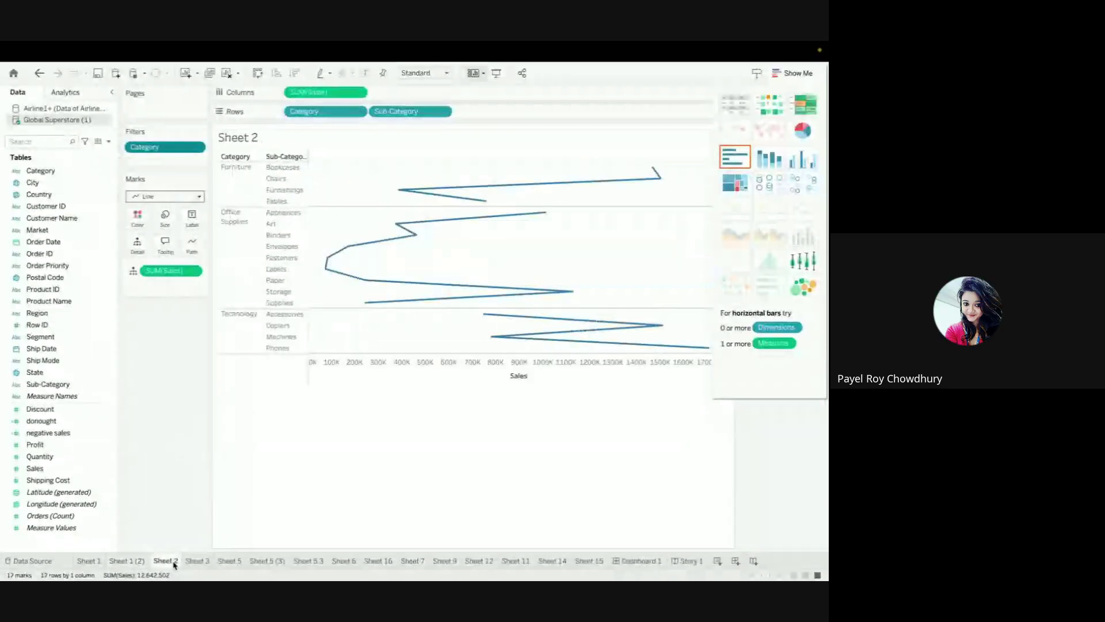
{"action": "left_click", "coordinate": [89, 560]}
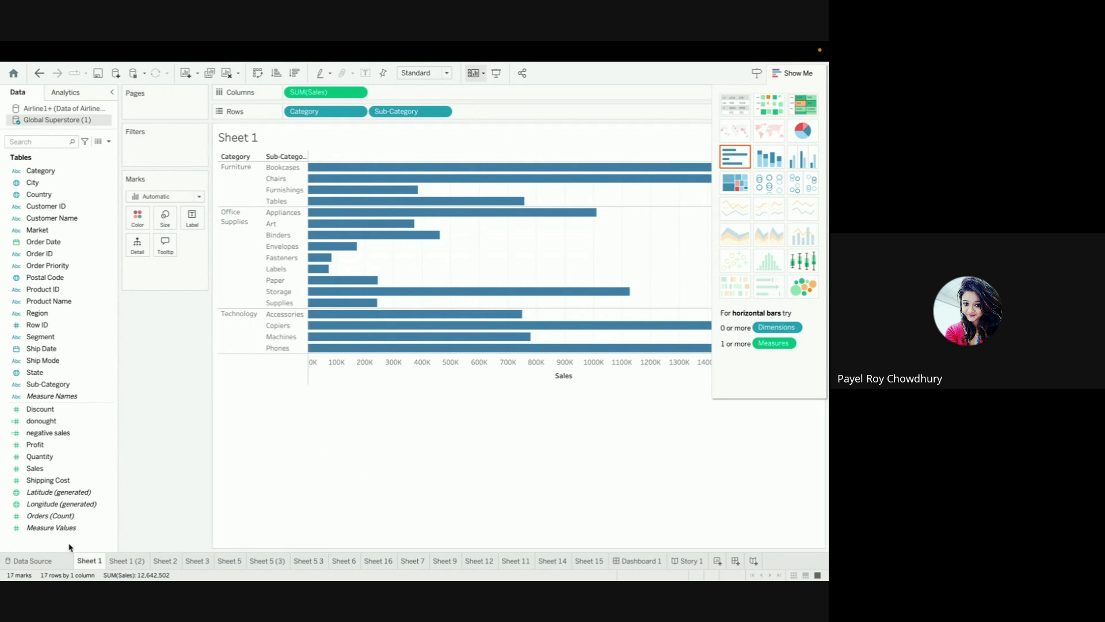
{"action": "left_click", "coordinate": [32, 560]}
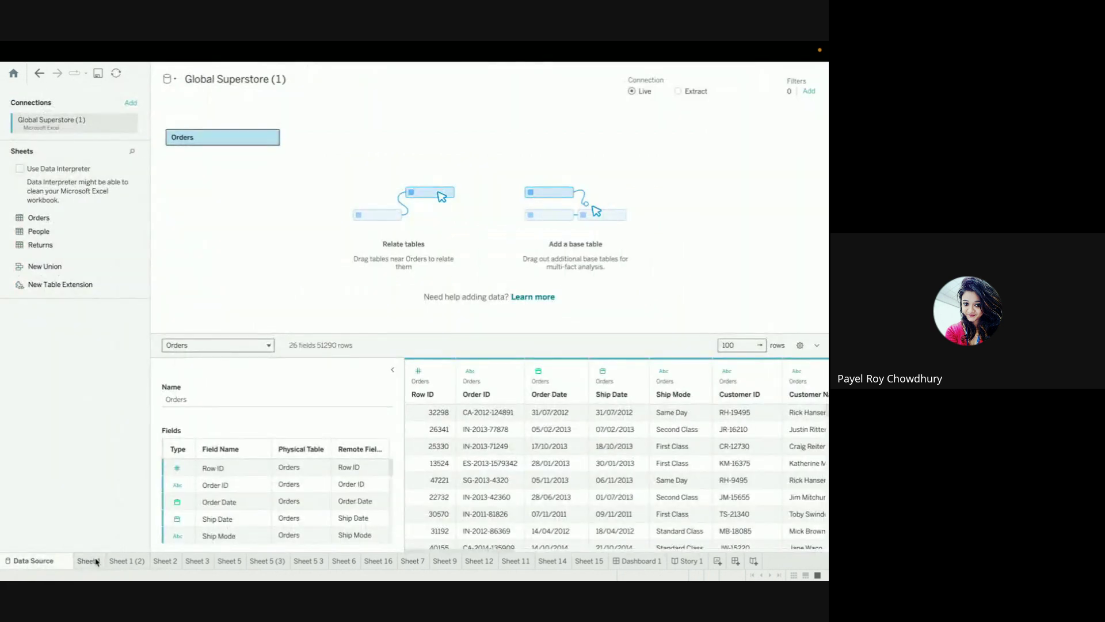
{"action": "left_click", "coordinate": [90, 561]}
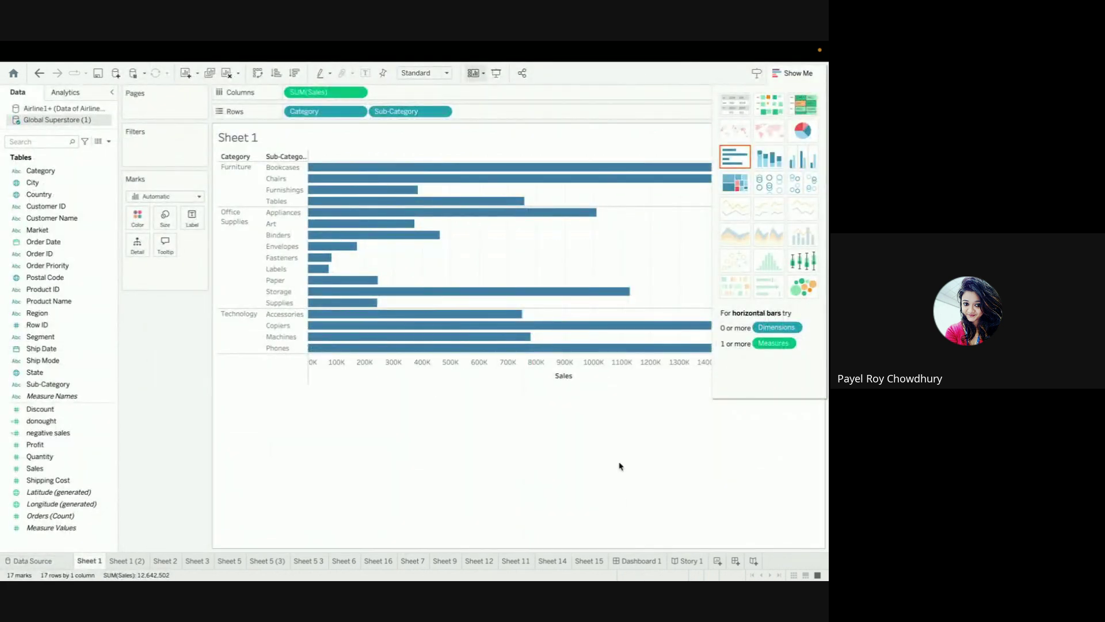
- Switch to the Google Meet call in Chrome and stop sharing the screen
{"action": "key", "text": "ctrl+Left"}
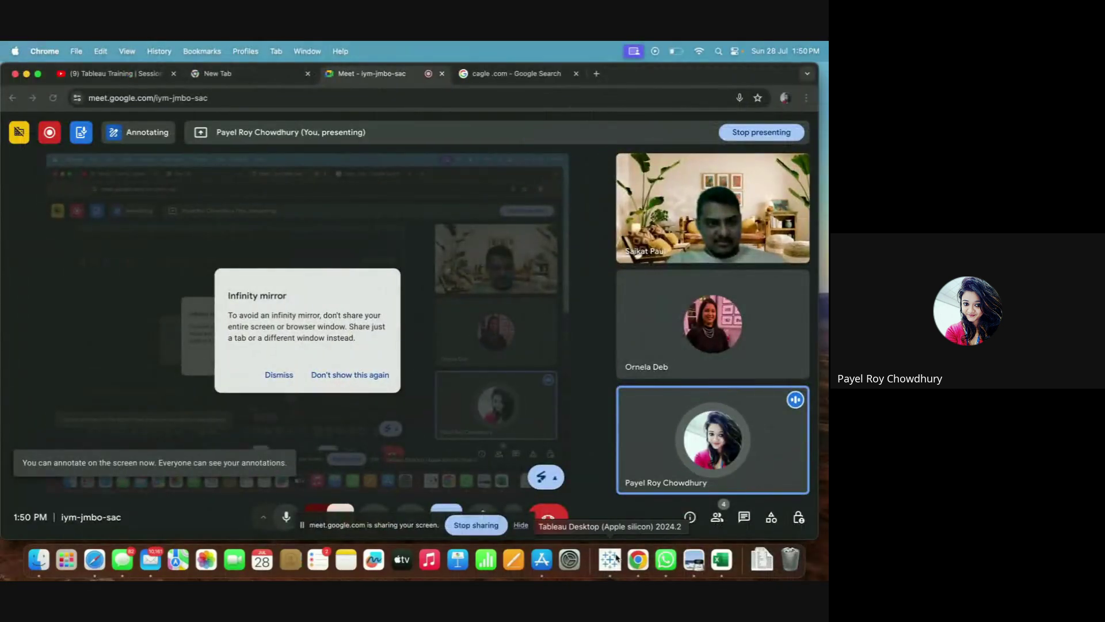
{"action": "left_click", "coordinate": [610, 558]}
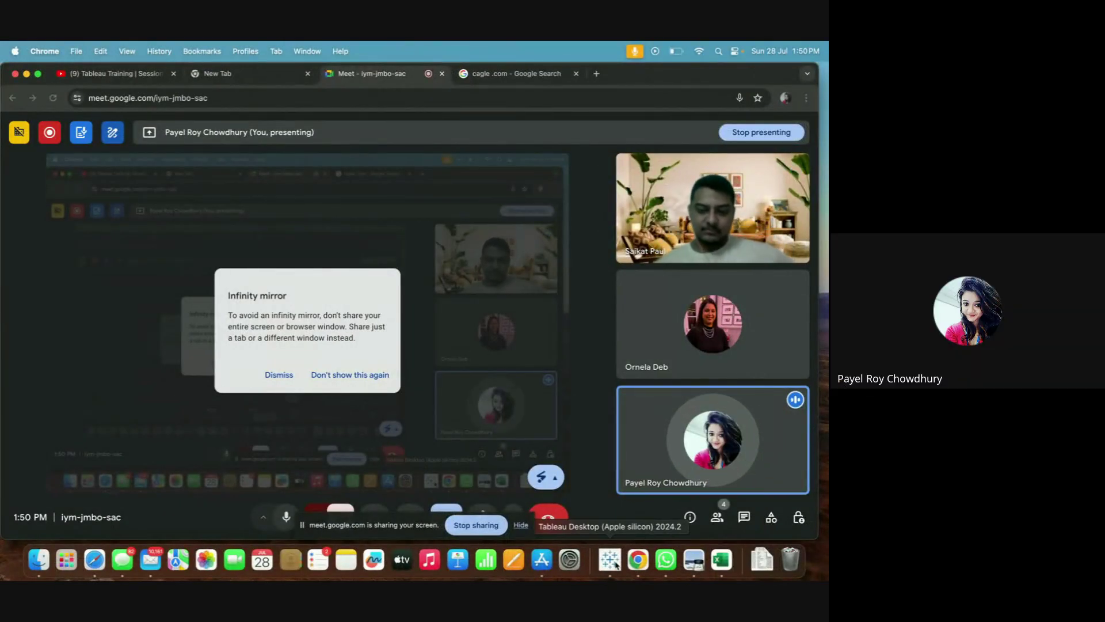
{"action": "left_click", "coordinate": [611, 561]}
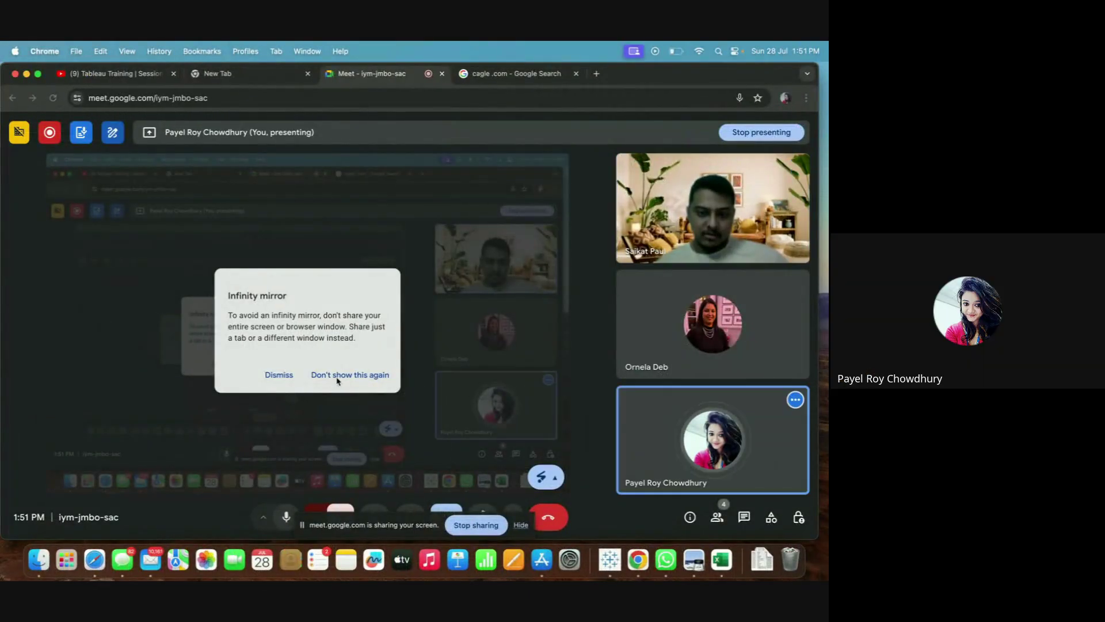
{"action": "left_click", "coordinate": [476, 524]}
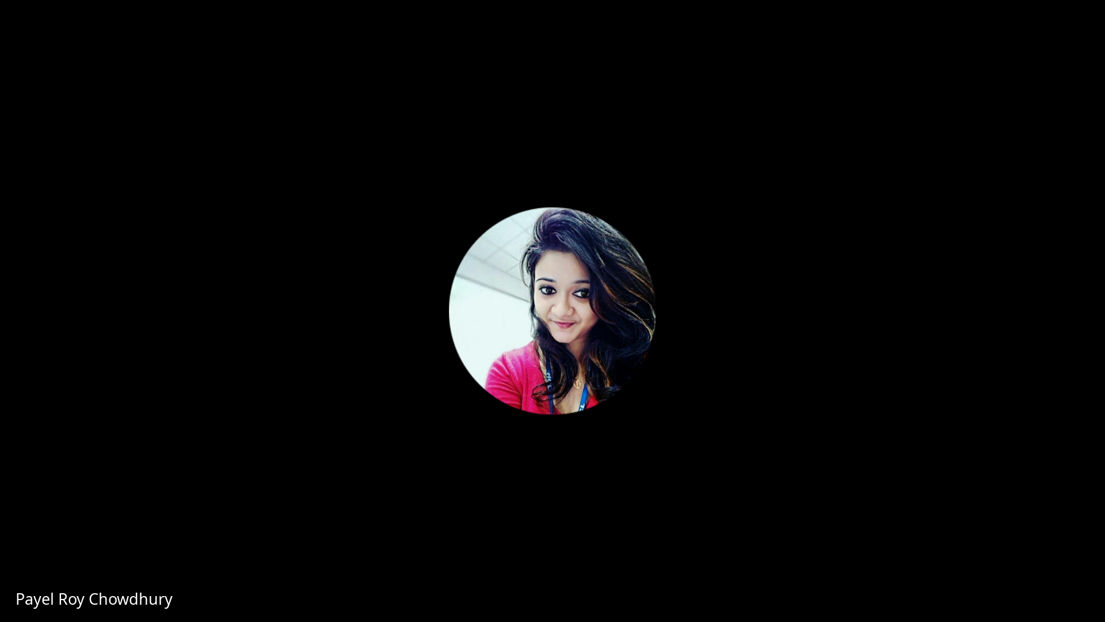